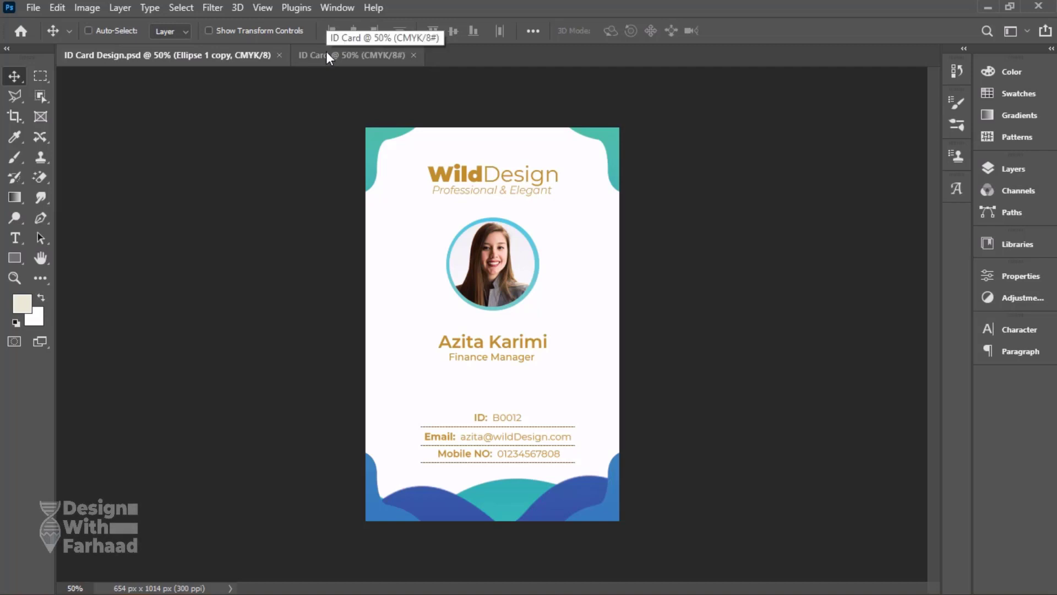
Switch to the blank ID Card document, show its layers and activate the Pen tool.
left_click(327, 56)
left_click(1010, 170)
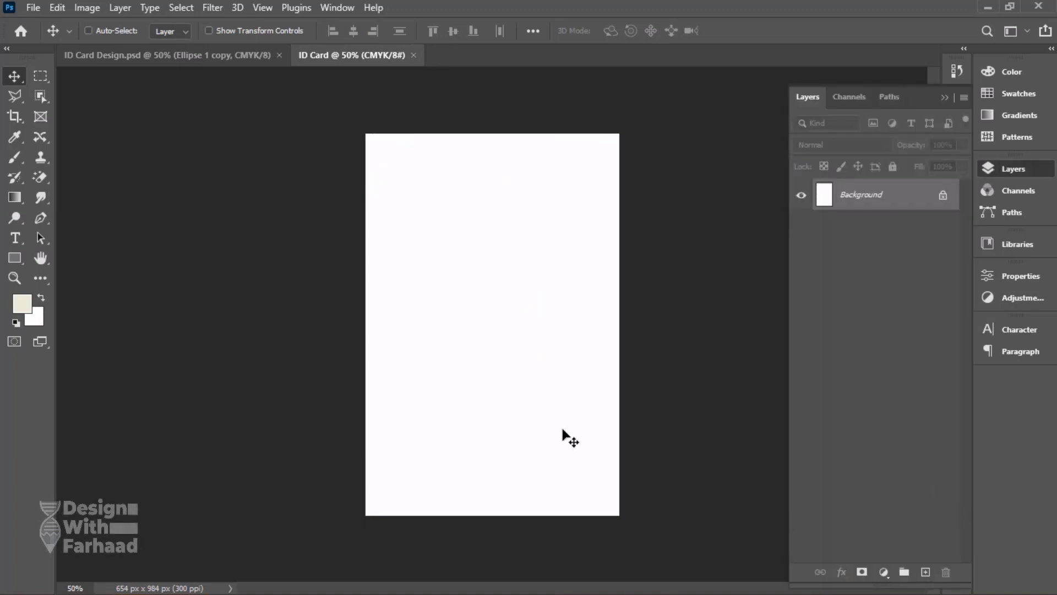
left_click(39, 219)
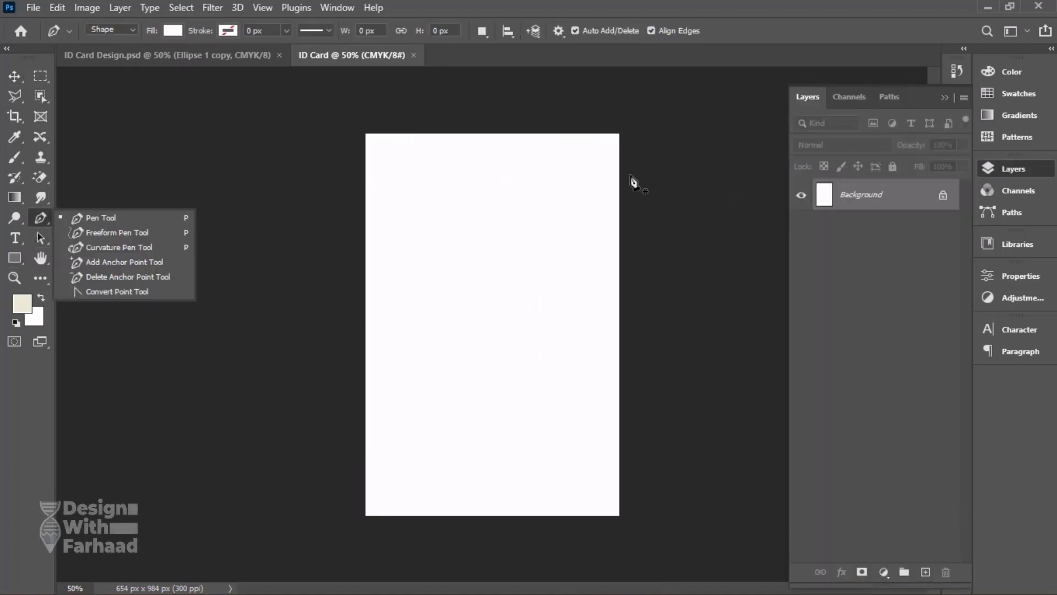
left_click(582, 124)
left_click_drag(599, 152, 613, 156)
left_click(599, 153)
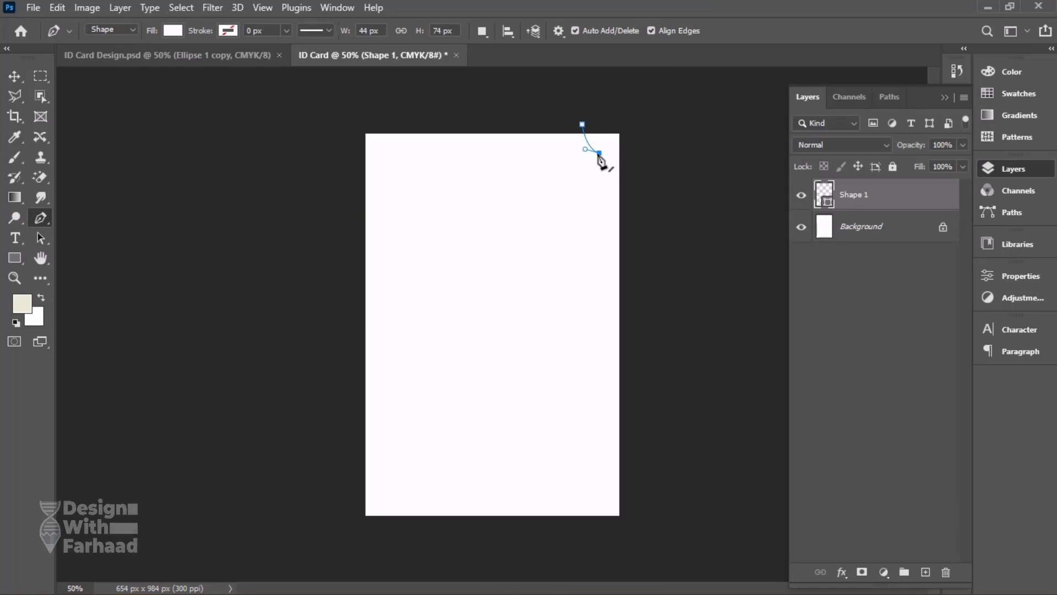
left_click(604, 193)
left_click(632, 212)
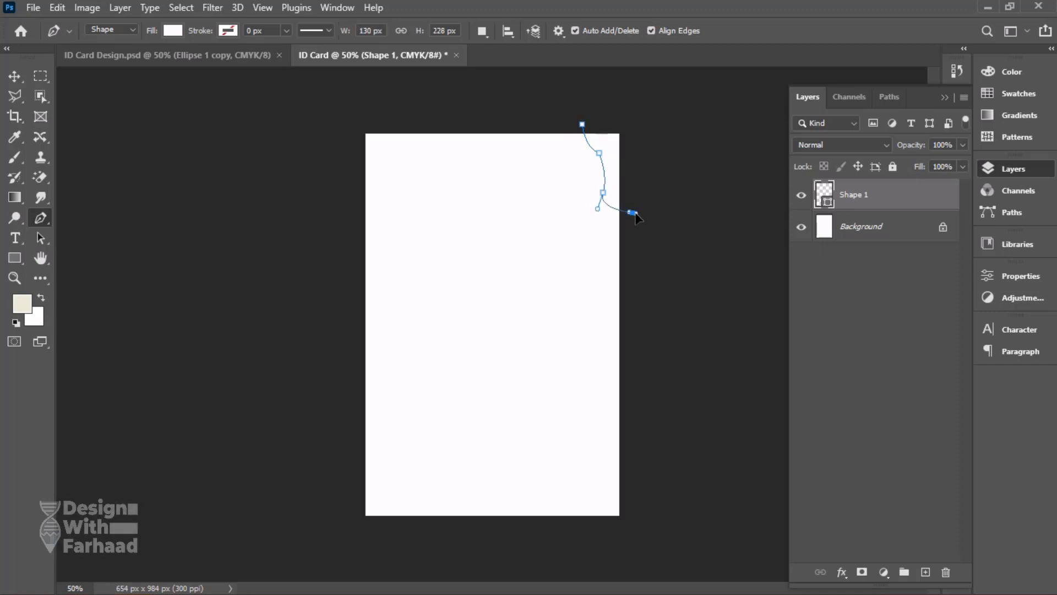
key("Escape")
Draw a closed wavy path around the card's top-right corner with the Pen tool and load it as a selection.
left_click(563, 120)
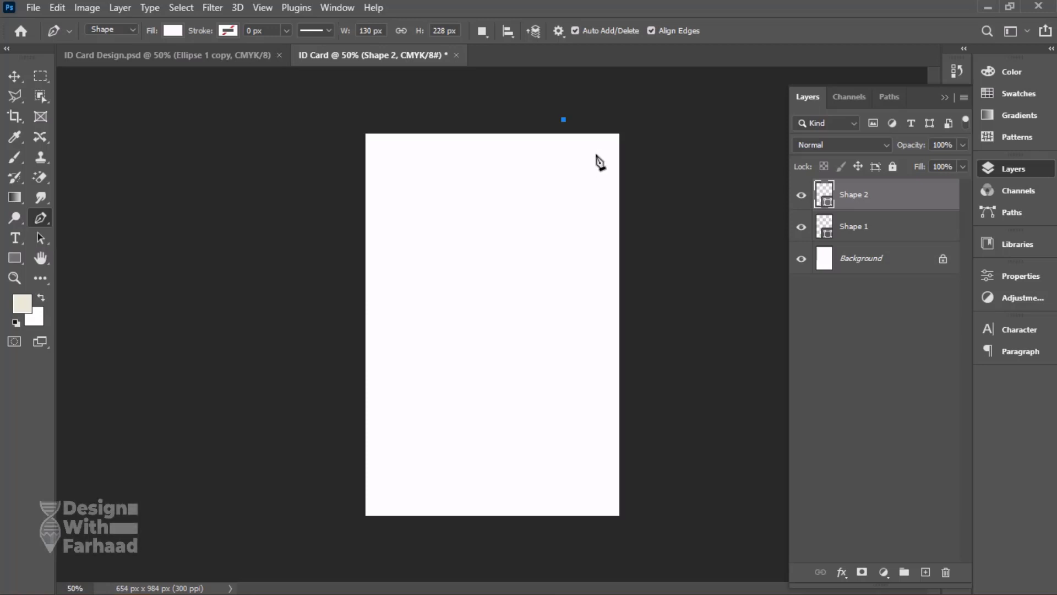
left_click_drag(590, 157, 632, 212)
left_click(623, 214)
left_click(624, 129)
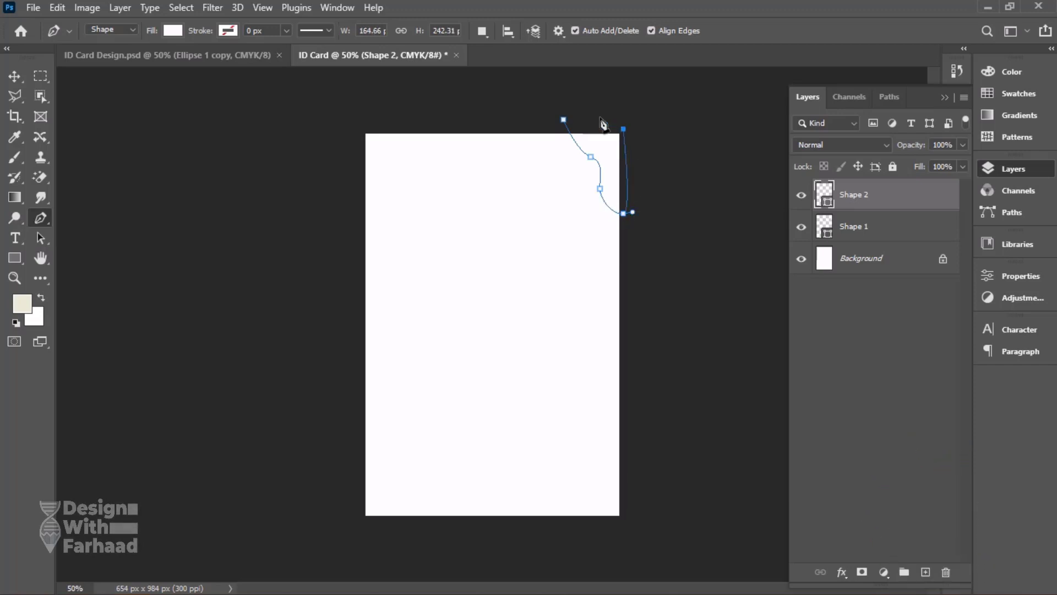
left_click(565, 120)
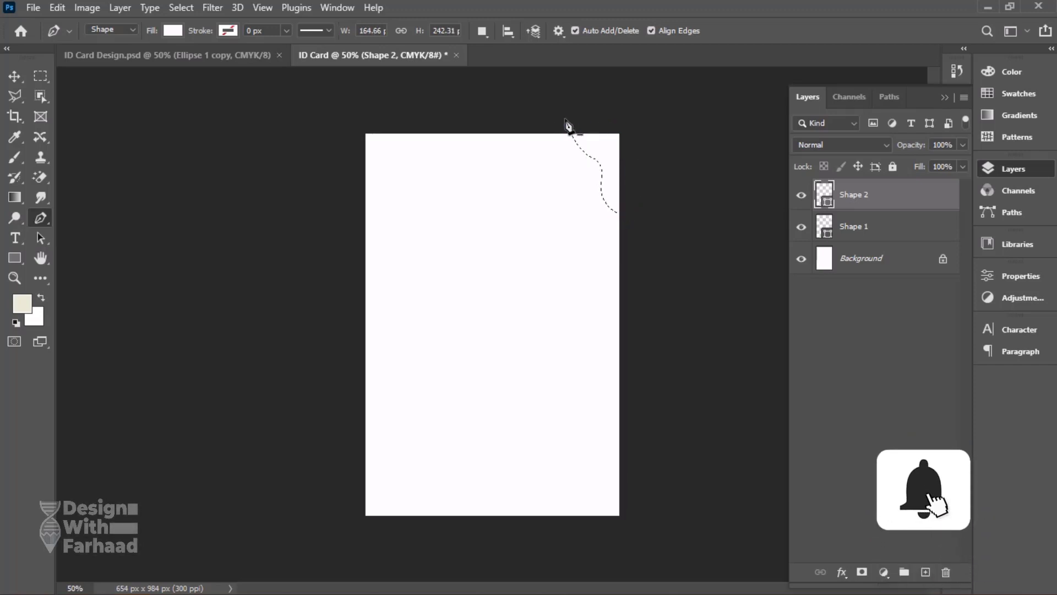
Delete both pen shape layers and add a new empty layer above the background.
left_click(892, 227, "shift")
left_click_drag(896, 205, 946, 572)
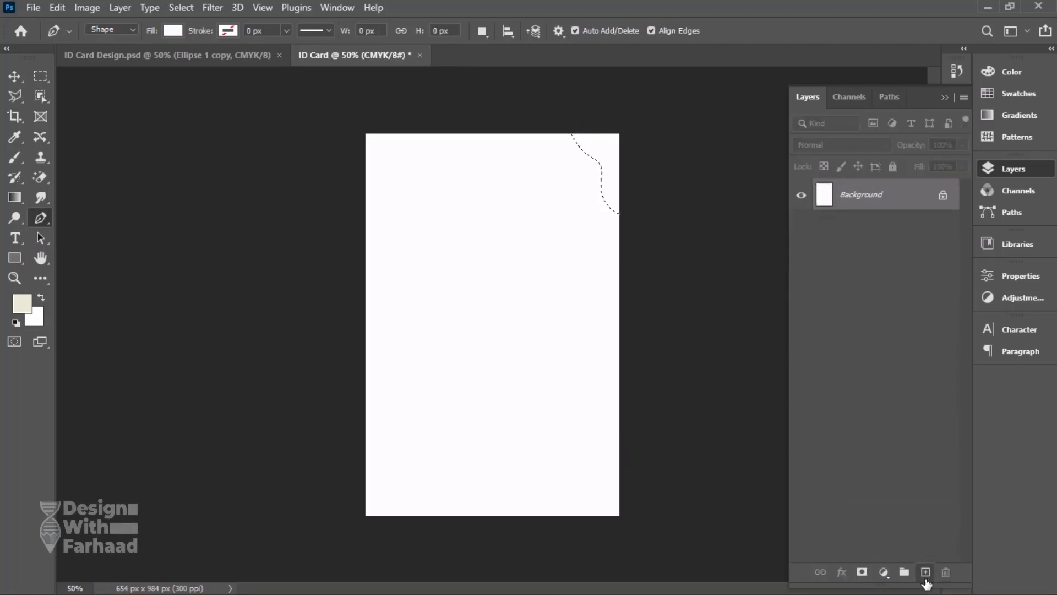
left_click(926, 572)
Set the foreground color to olive #a7a018 and fill the wavy corner selection with it.
left_click(22, 303)
left_click(818, 208)
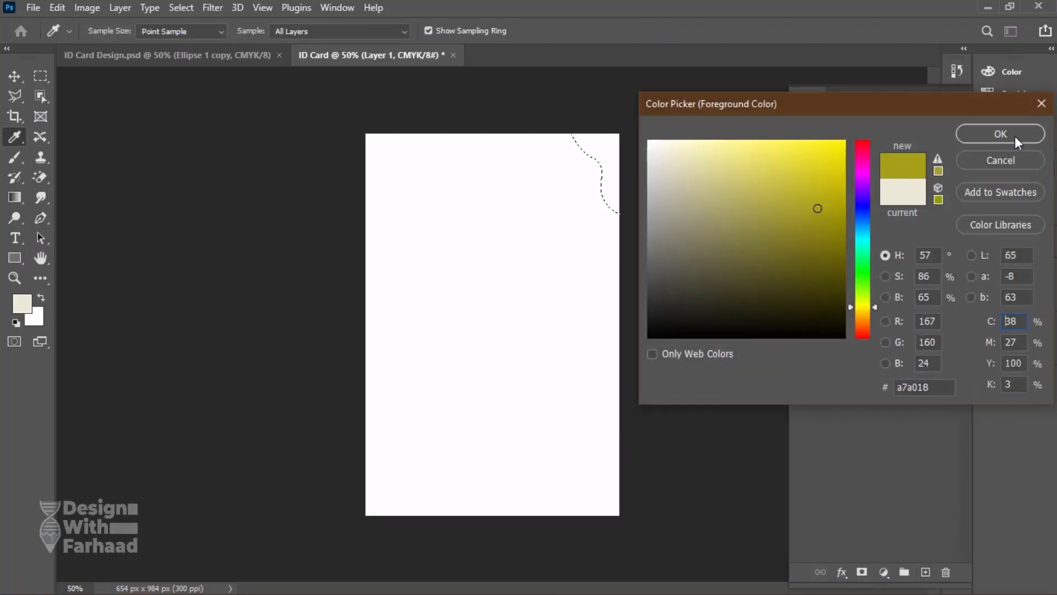
left_click(1015, 136)
key("p")
key("alt+BackSpace")
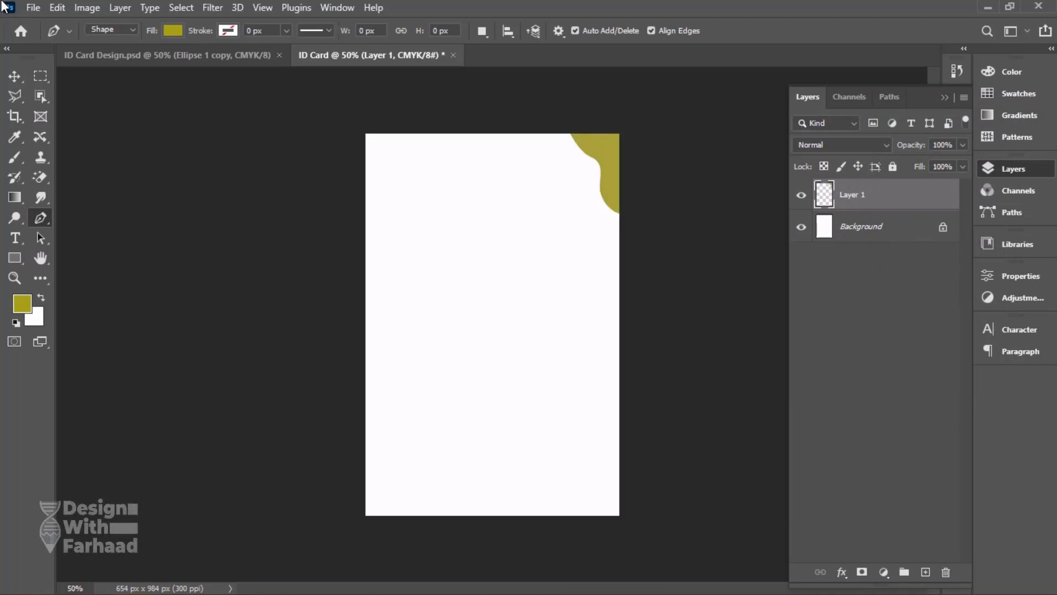
Reposition the olive corner shape, enlarge it to about 120% and adjust its rotation so it sits in the card's top-right corner.
left_click(242, 57)
left_click(352, 57)
left_click(15, 76)
left_click_drag(612, 154, 606, 156)
key("ctrl+t")
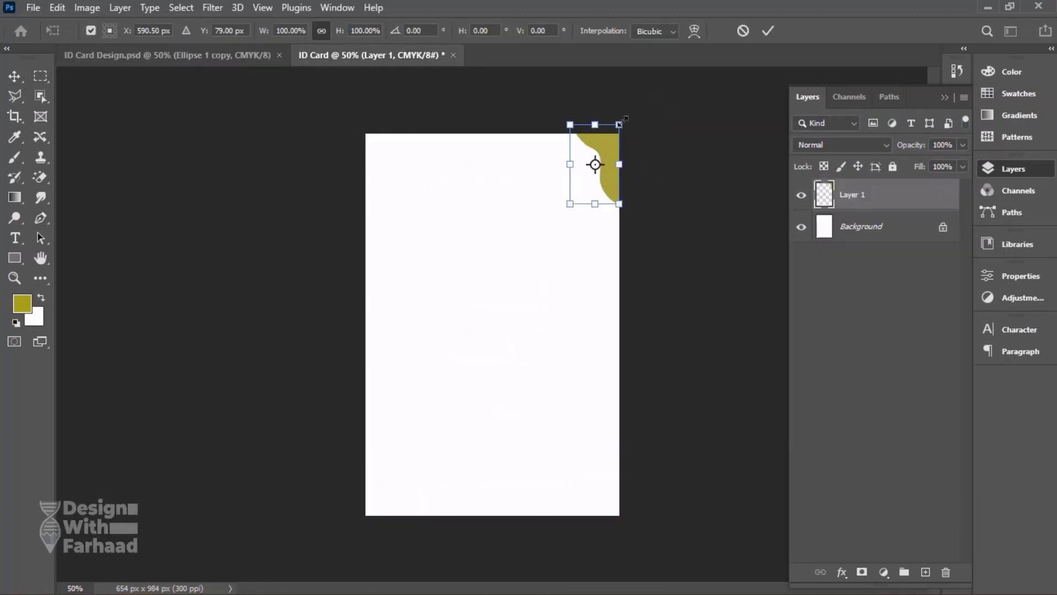
left_click_drag(623, 121, 630, 114)
left_click_drag(656, 165, 656, 164)
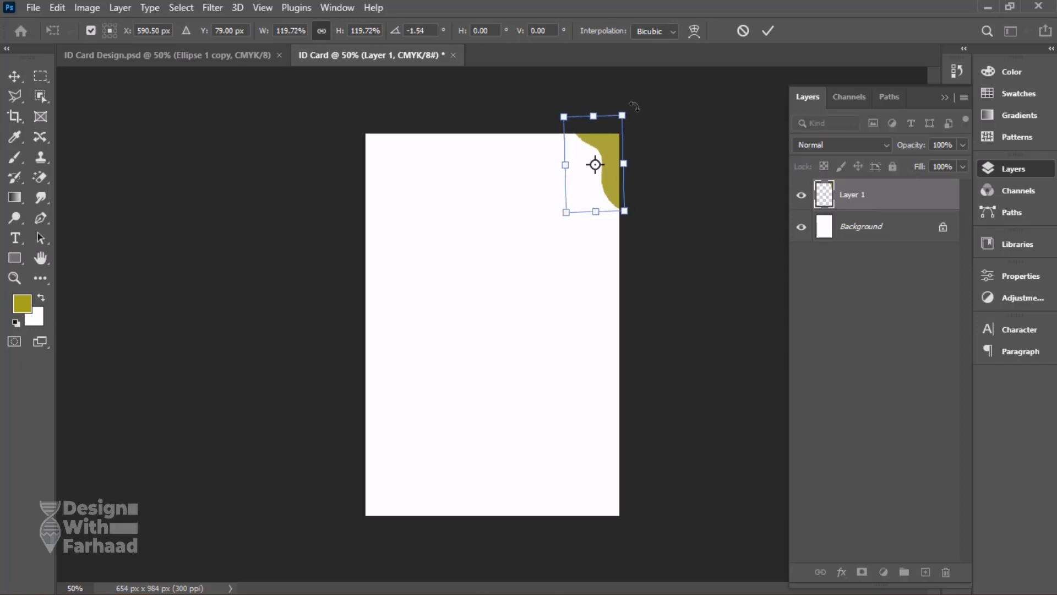
left_click_drag(634, 106, 631, 105)
left_click_drag(608, 148, 607, 151)
key("Return")
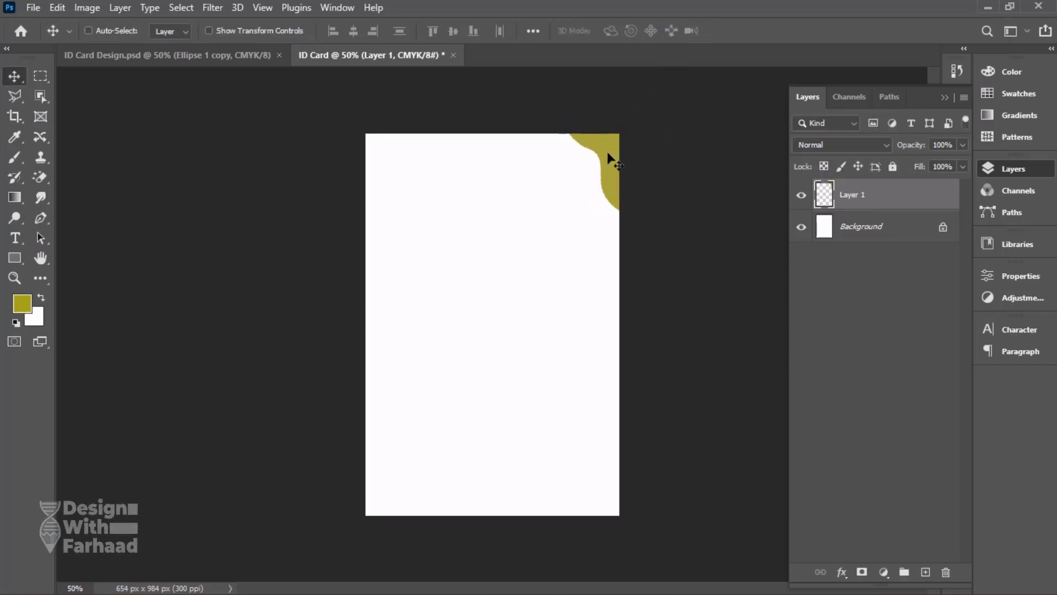
Duplicate the corner shape, move the copy to the card's top-left corner and flip it horizontally.
key("ctrl+j")
key("ctrl+t")
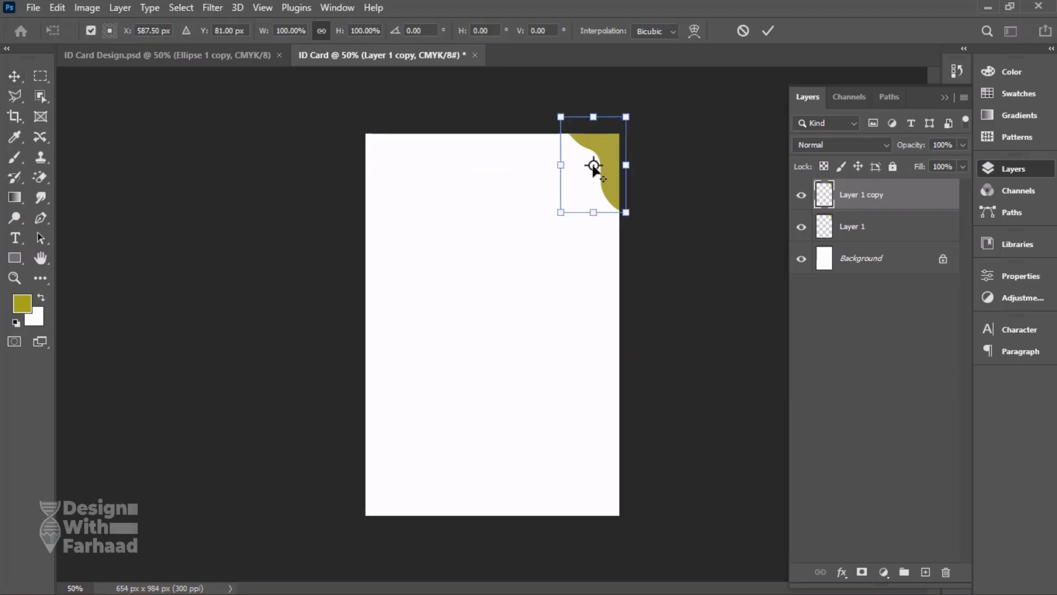
left_click_drag(594, 165, 384, 168)
right_click(577, 164)
left_click(628, 427)
key("Return")
Make Layer 1, the top-right corner shape, the only selected layer.
left_click(875, 234, "shift")
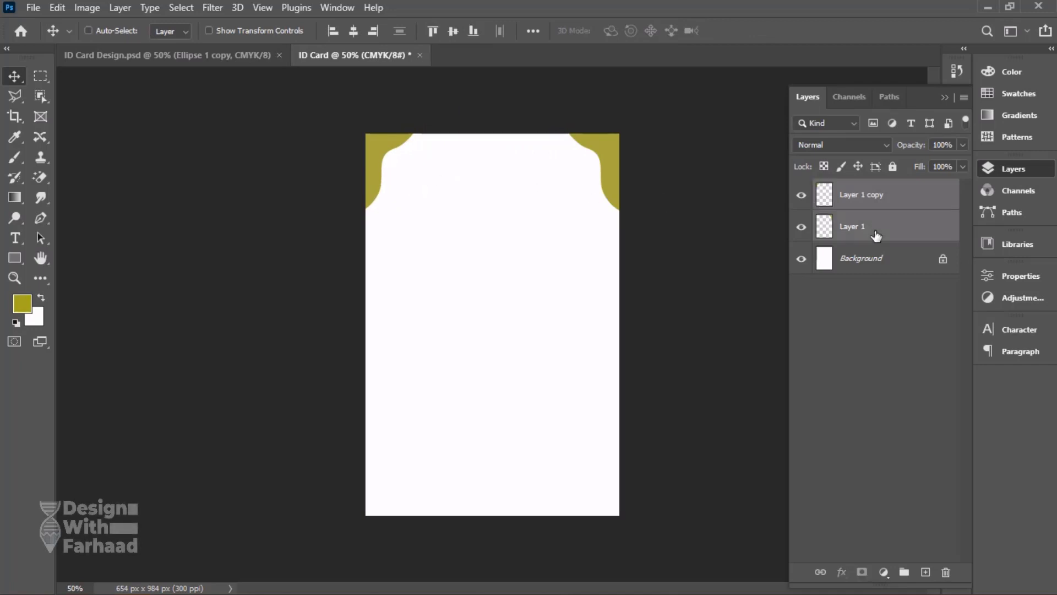
left_click(869, 202)
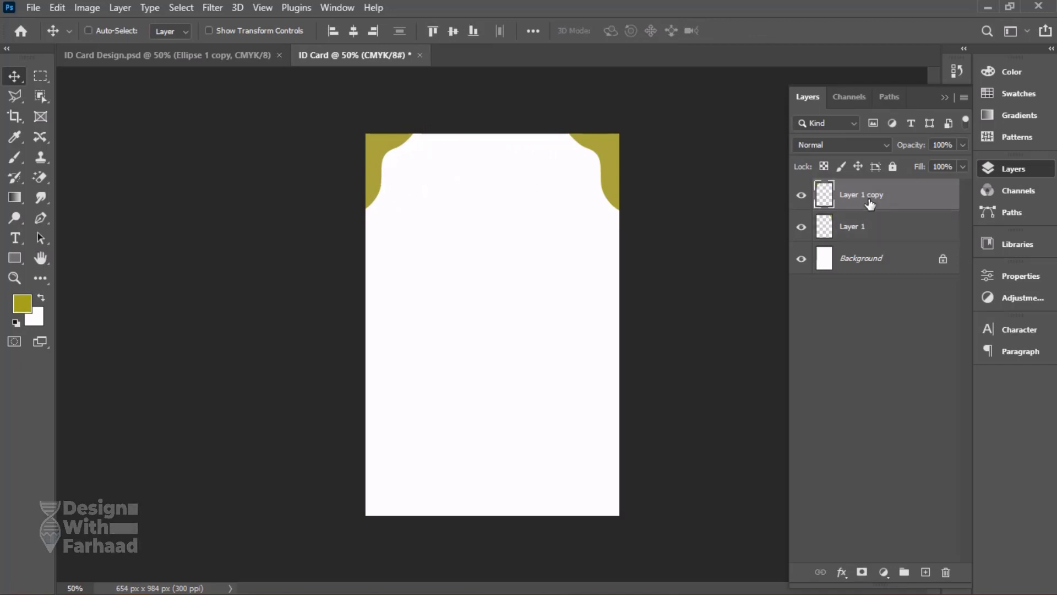
left_click(874, 238)
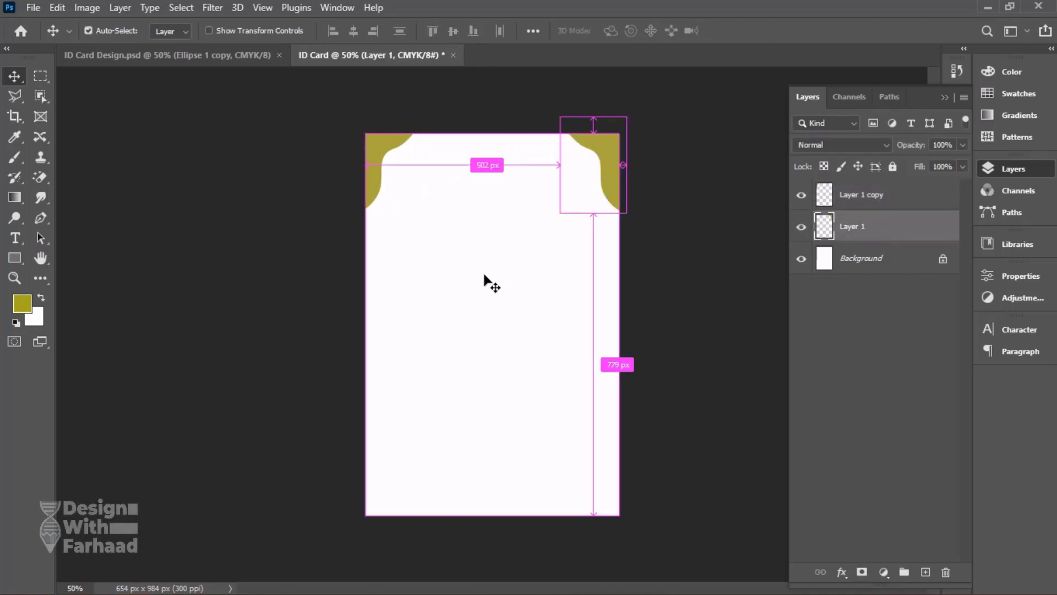
Save the document as a Photoshop file named "Front - ID Card" in the Wild Design folder inside YOUTUBE.
key("ctrl+s")
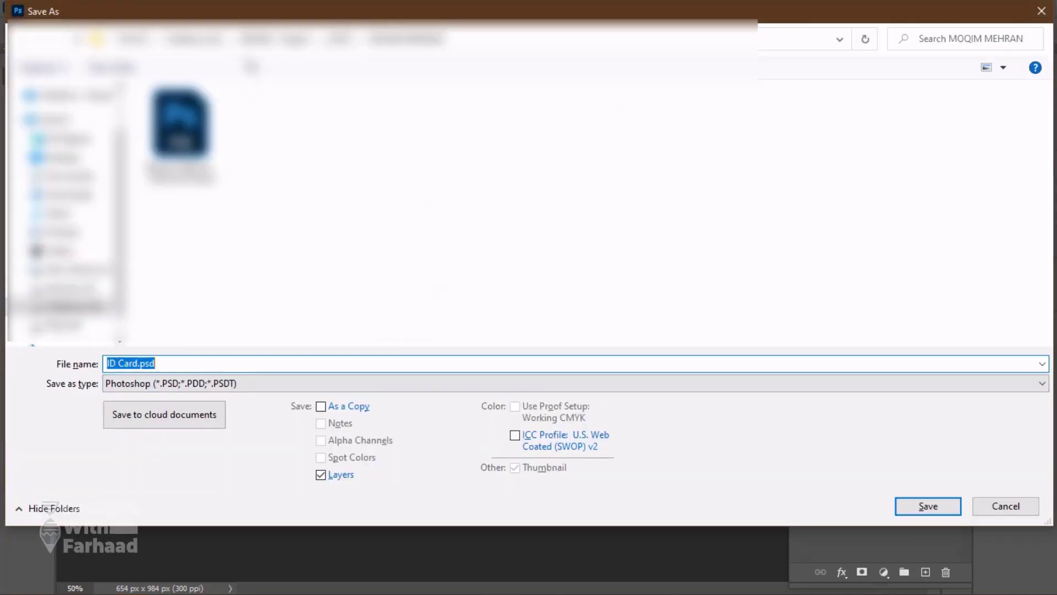
left_click(232, 40)
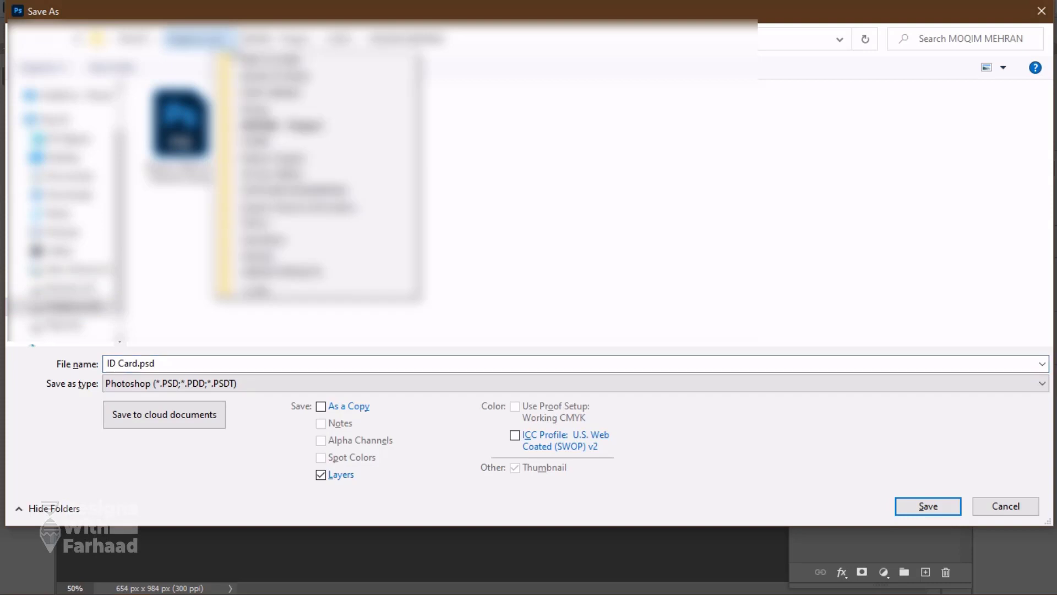
left_click(237, 175)
double_click(199, 226)
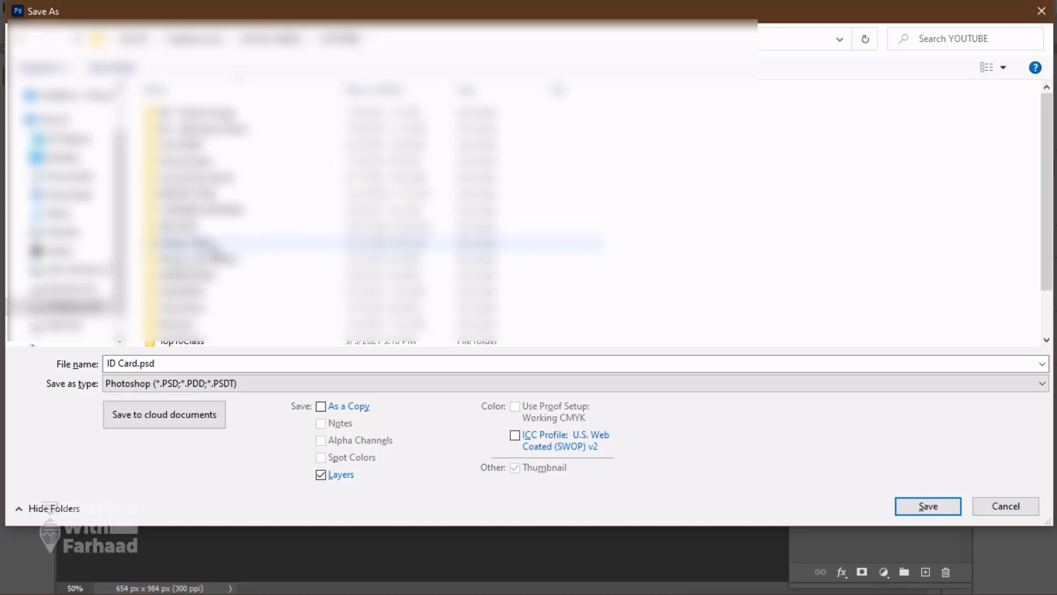
scroll(201, 330, "down", 1)
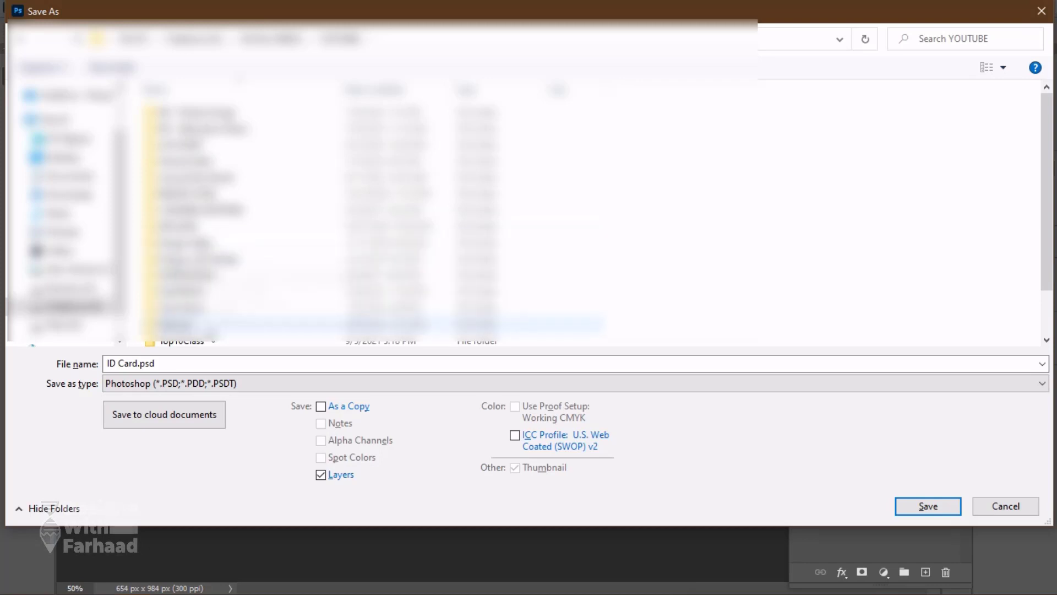
double_click(201, 325)
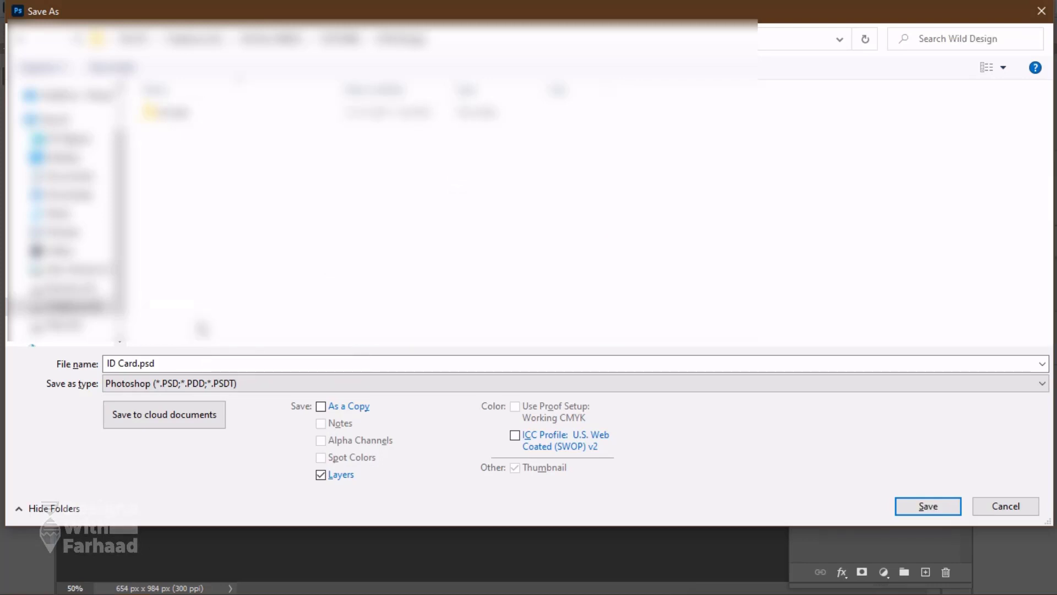
triple_click(228, 359)
type("Front -")
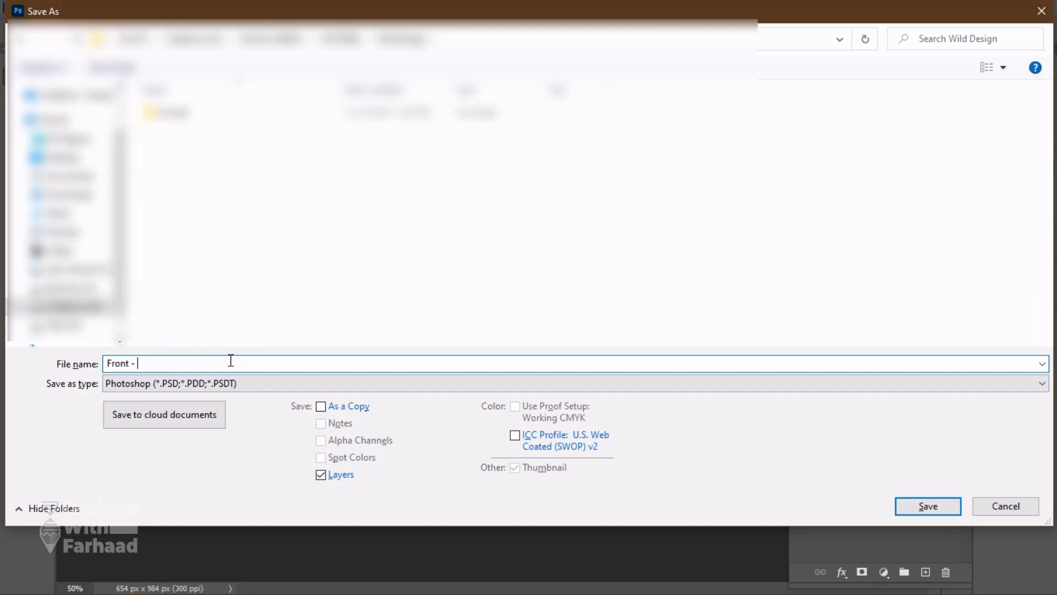
left_click(900, 500)
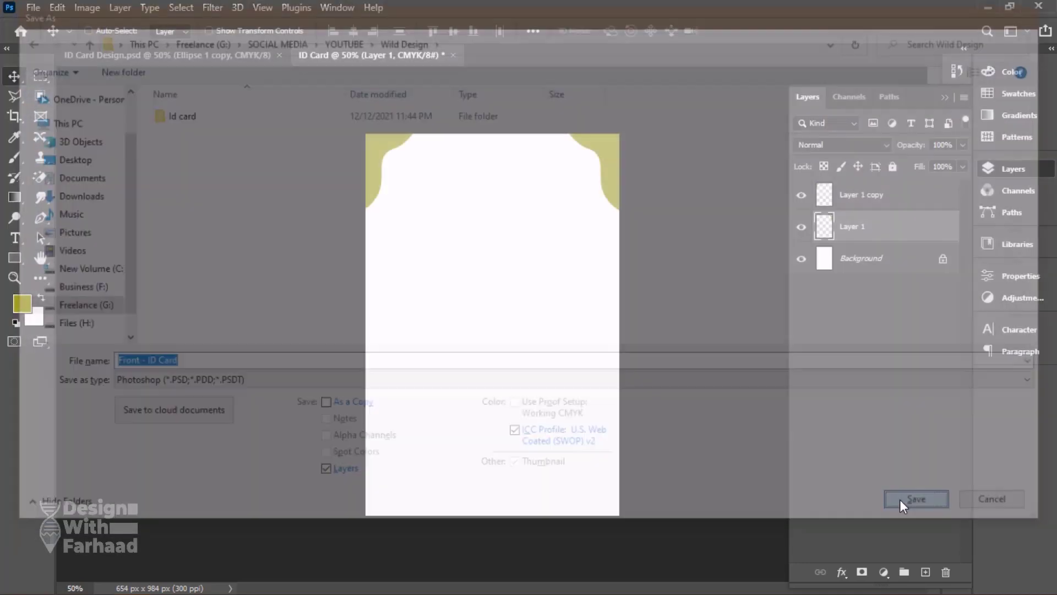
left_click(693, 154)
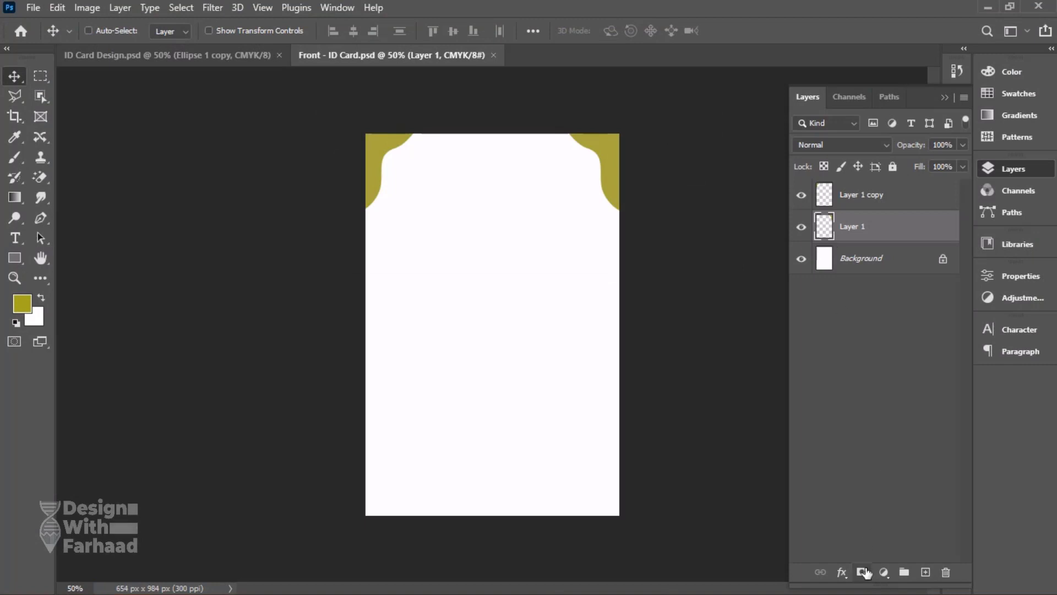
Add a gradient fill above Layer 1 using a dark blue preset from the Blues group and clip it to that corner shape.
left_click(884, 572)
left_click(922, 315)
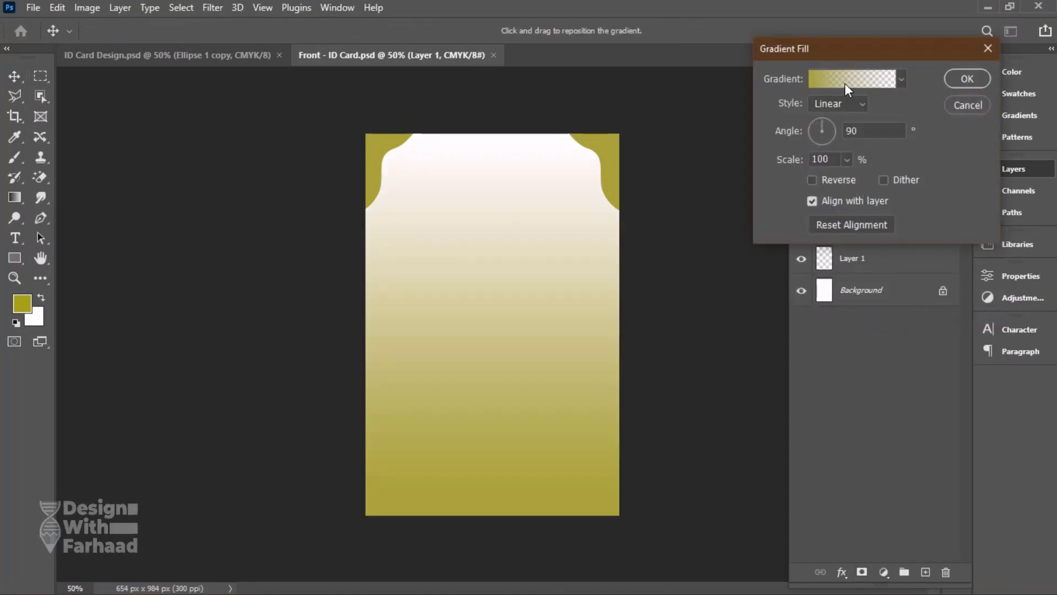
left_click(901, 78)
left_click(779, 134)
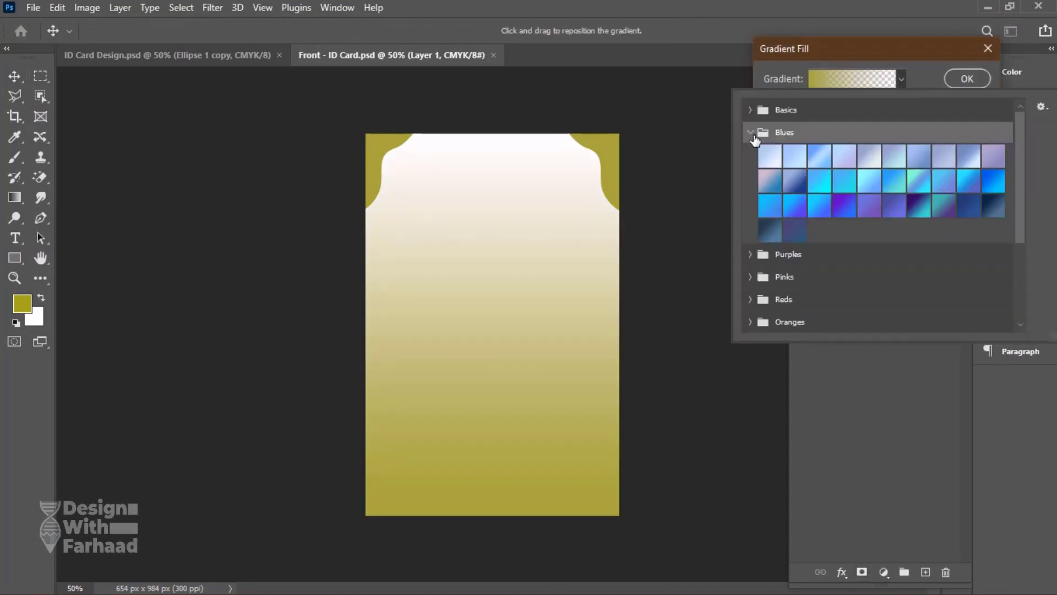
left_click(796, 182)
left_click(798, 206)
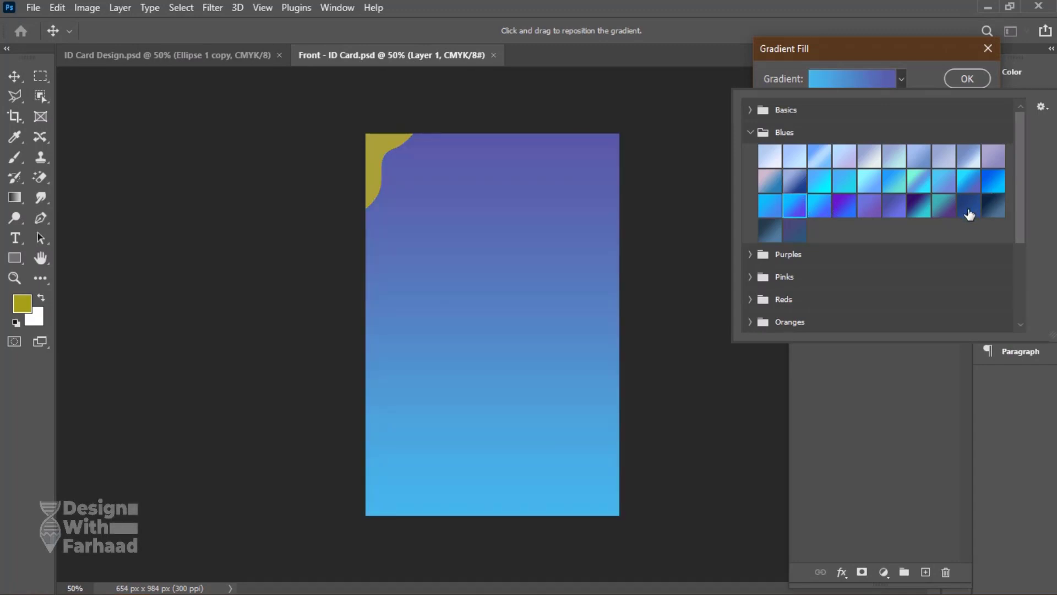
left_click(969, 206)
left_click(966, 77)
left_click(966, 77)
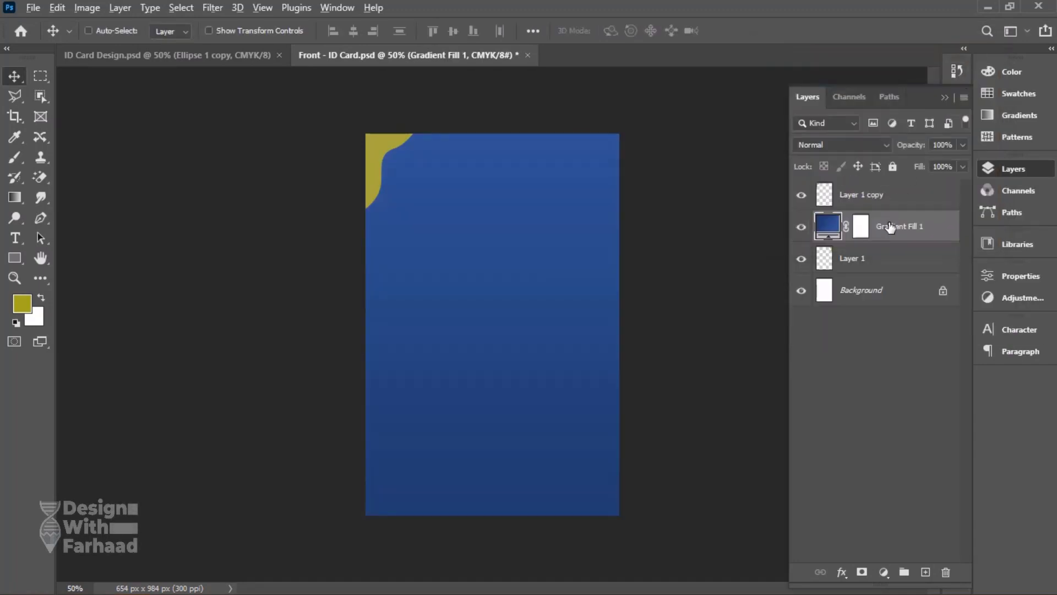
left_click(886, 241, "alt")
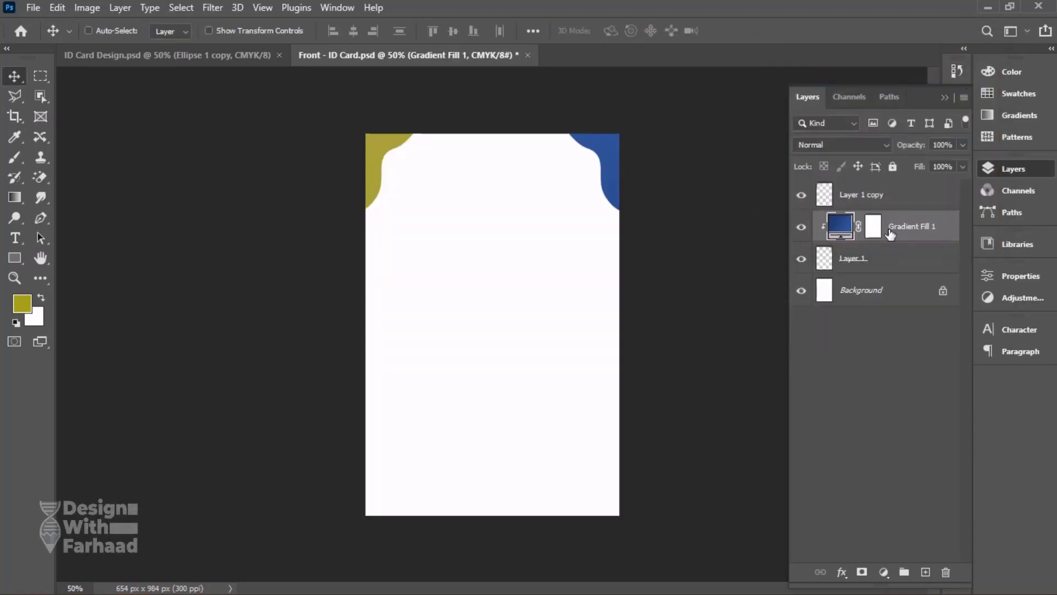
Duplicate the blue gradient fill, place the copy above Layer 1 copy and clip it to the top-left corner shape.
left_click_drag(895, 230, 926, 571)
left_click_drag(903, 220, 883, 194)
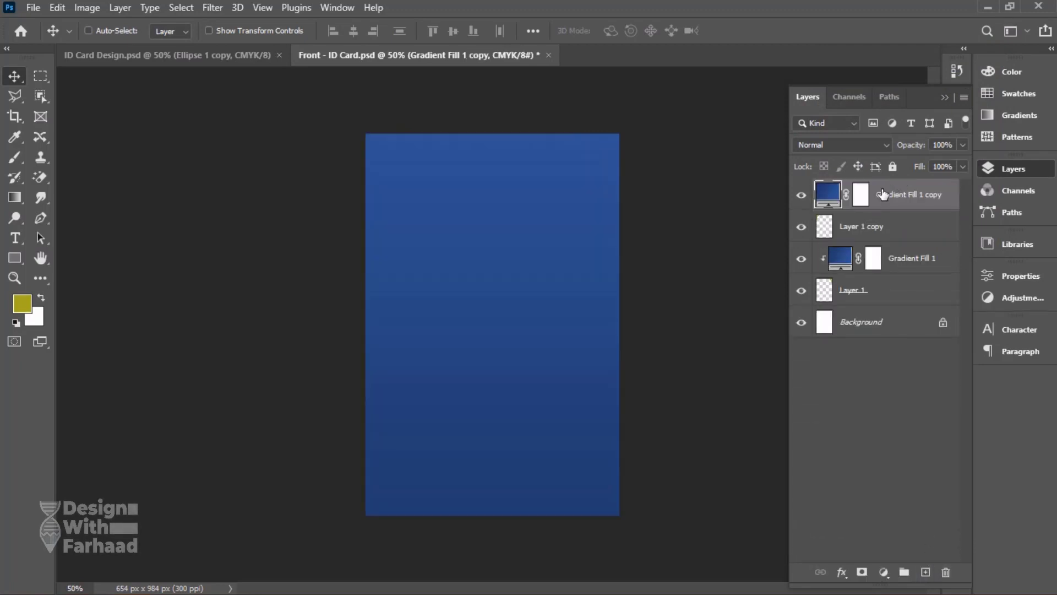
left_click(880, 215, "alt")
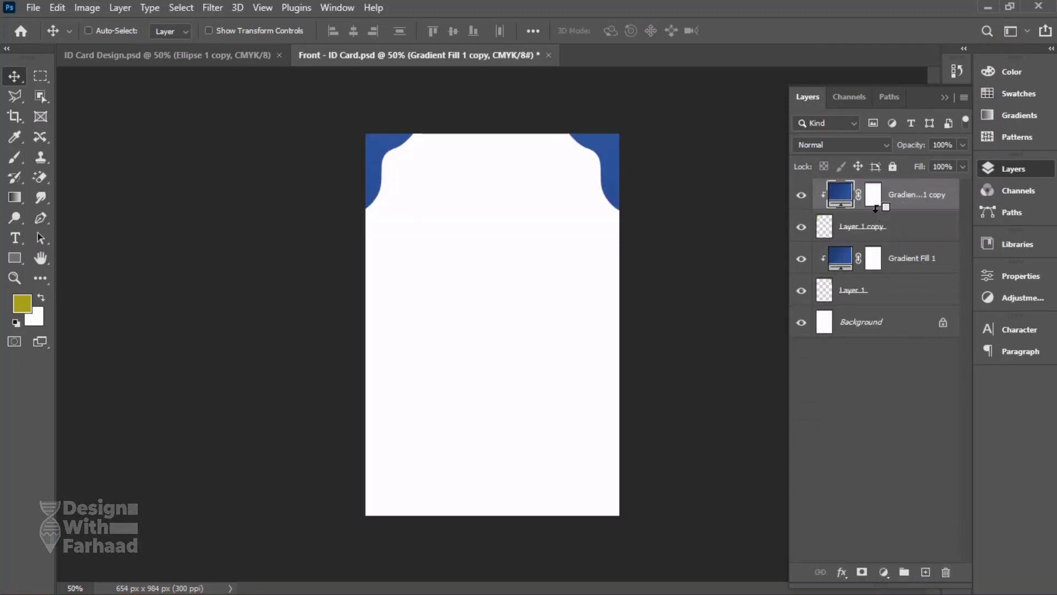
Change the top-left corner shape's gradient fill to the light teal preset from the Greens group.
left_click(238, 55)
left_click(405, 55)
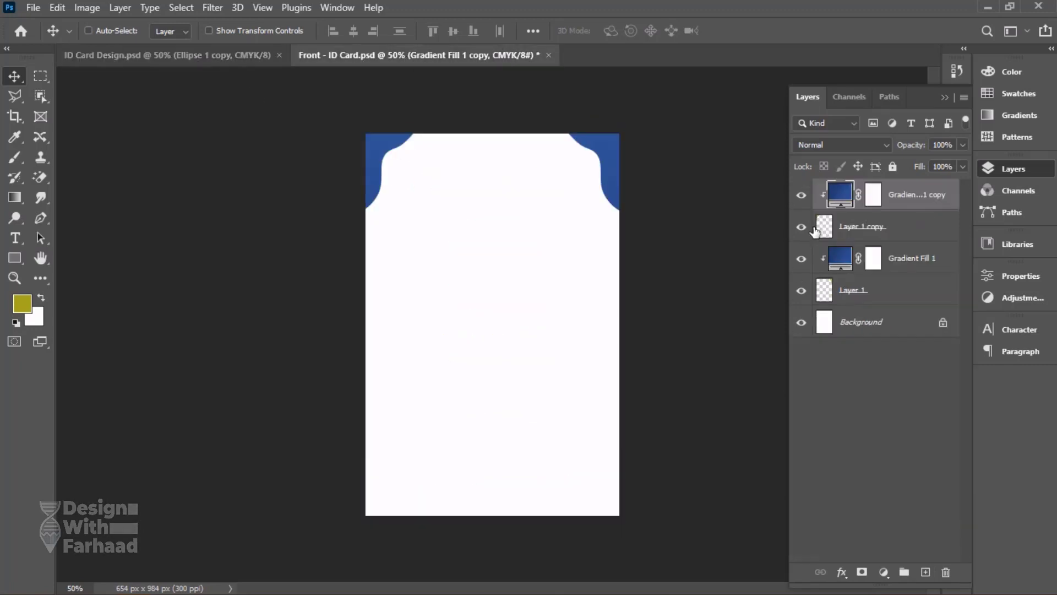
double_click(841, 195)
left_click(901, 79)
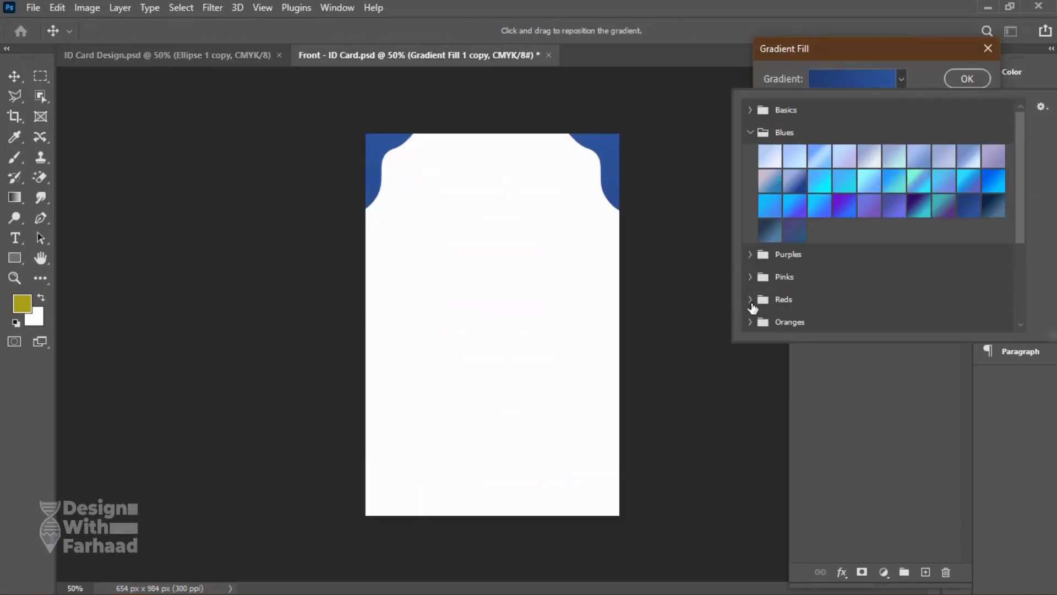
scroll(1022, 182, "down", 3)
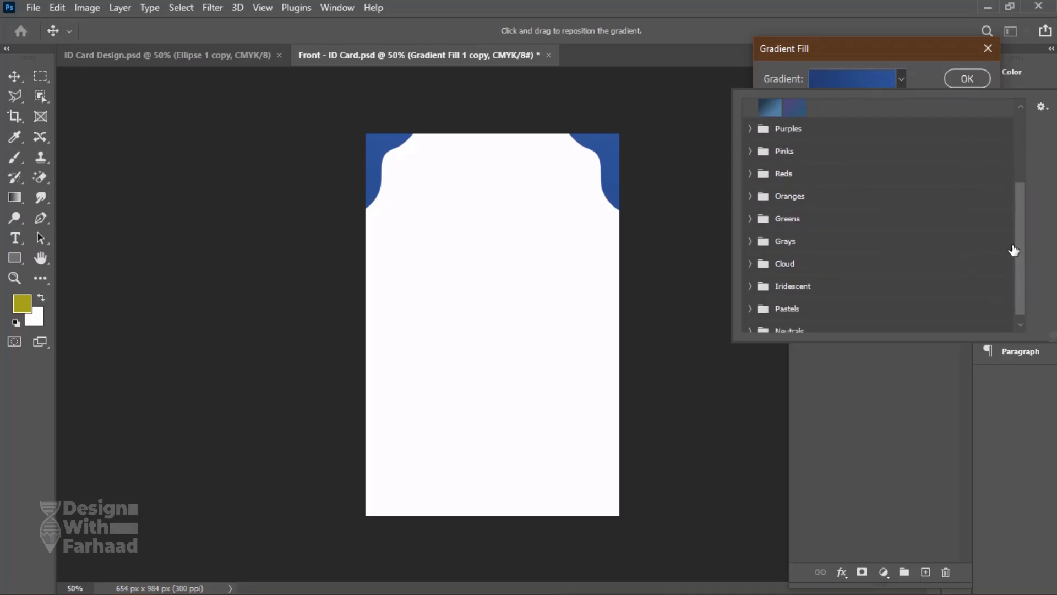
left_click(760, 216)
left_click(915, 265)
left_click(969, 271)
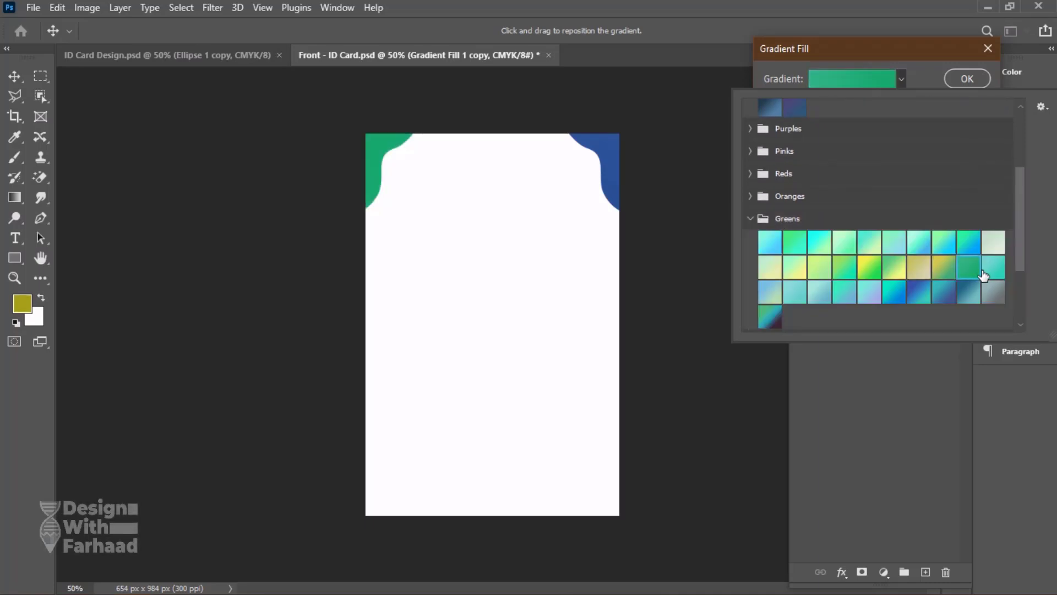
left_click(991, 270)
left_click(972, 78)
left_click(967, 79)
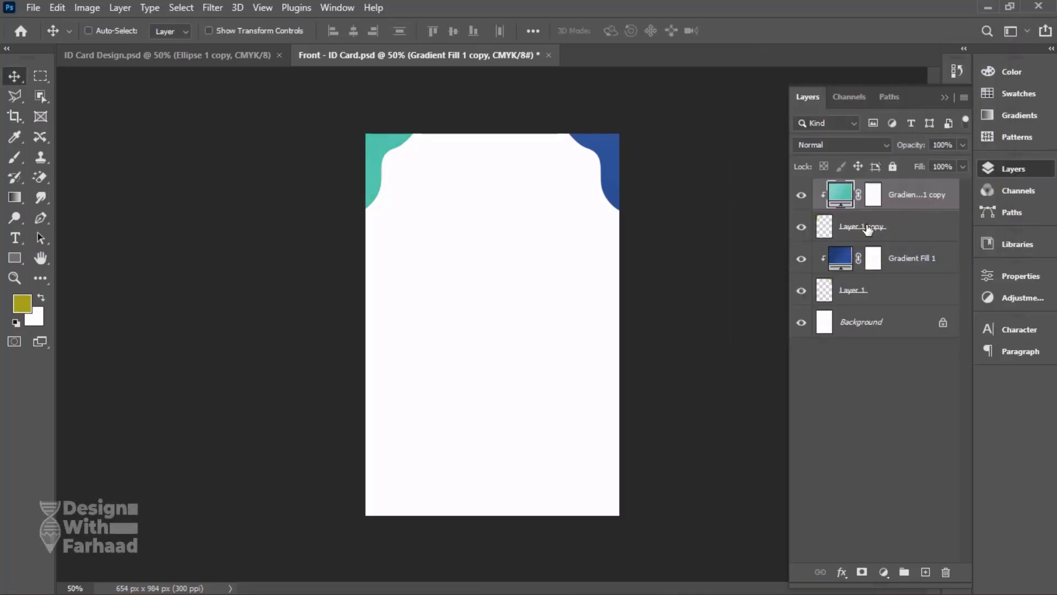
Apply the same light teal Greens preset to the top-right corner's gradient fill and compare the colours with the reference card.
double_click(843, 265)
left_click(902, 80)
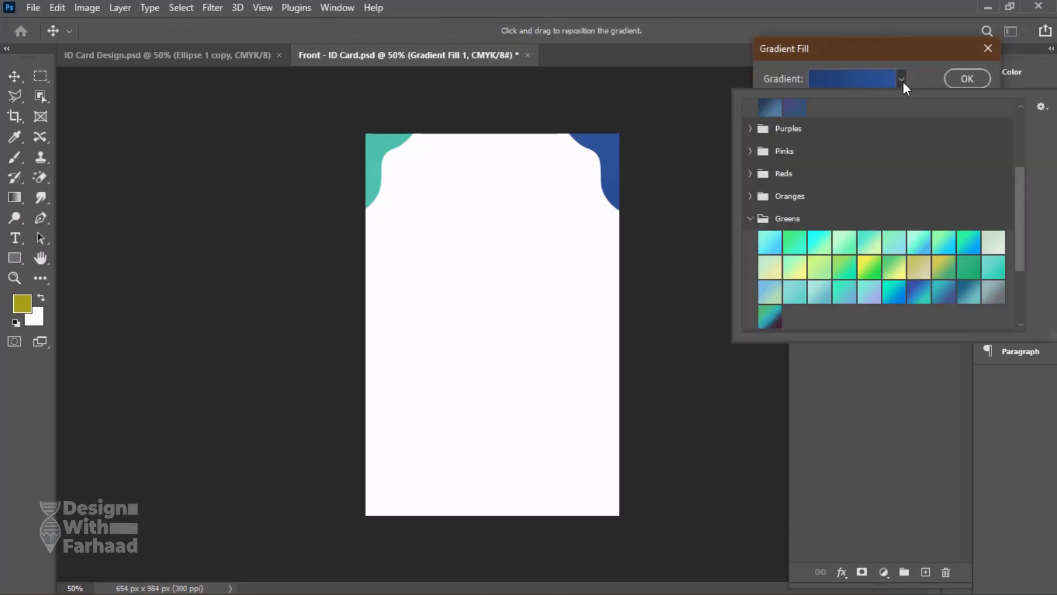
left_click(999, 270)
left_click(967, 78)
left_click(193, 55)
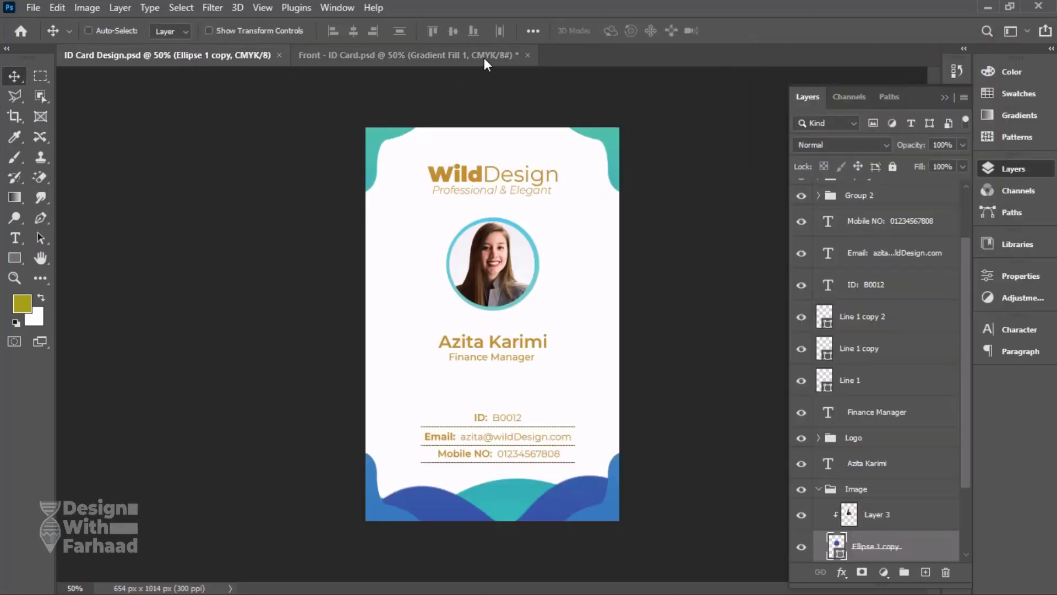
left_click(408, 54)
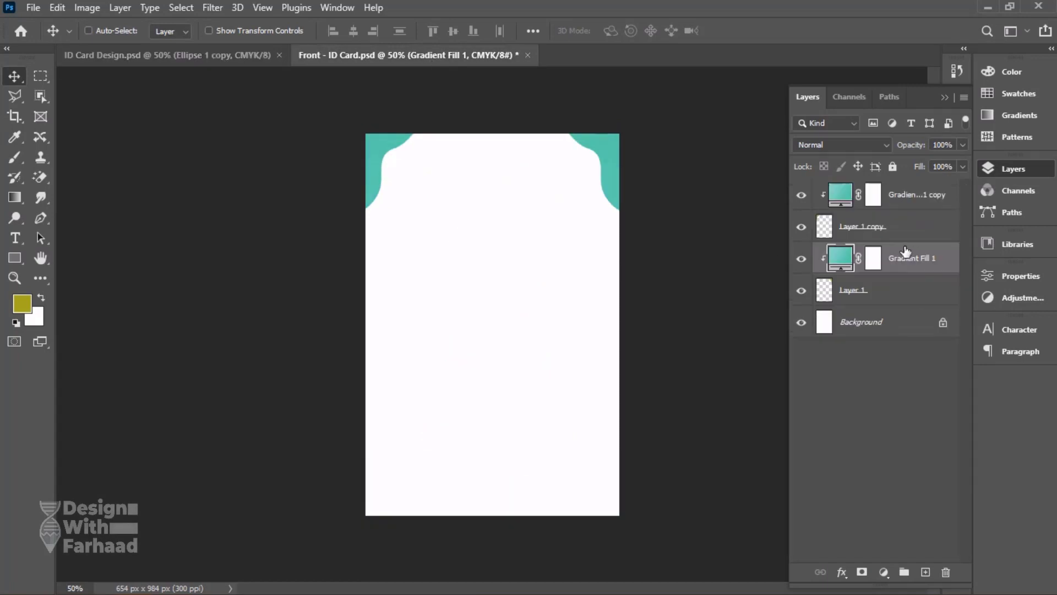
Group Layer 1 with its clipped gradient fill and name the group "Top Right Corner".
left_click(872, 307, "shift")
key("ctrl+g")
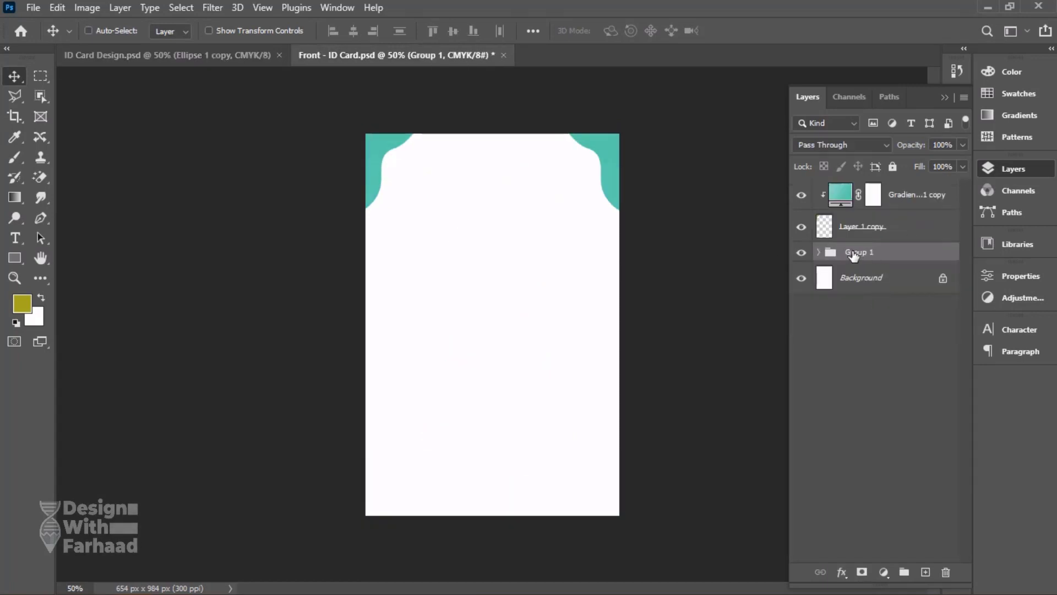
double_click(854, 252)
type("Top Right Corner")
key("Return")
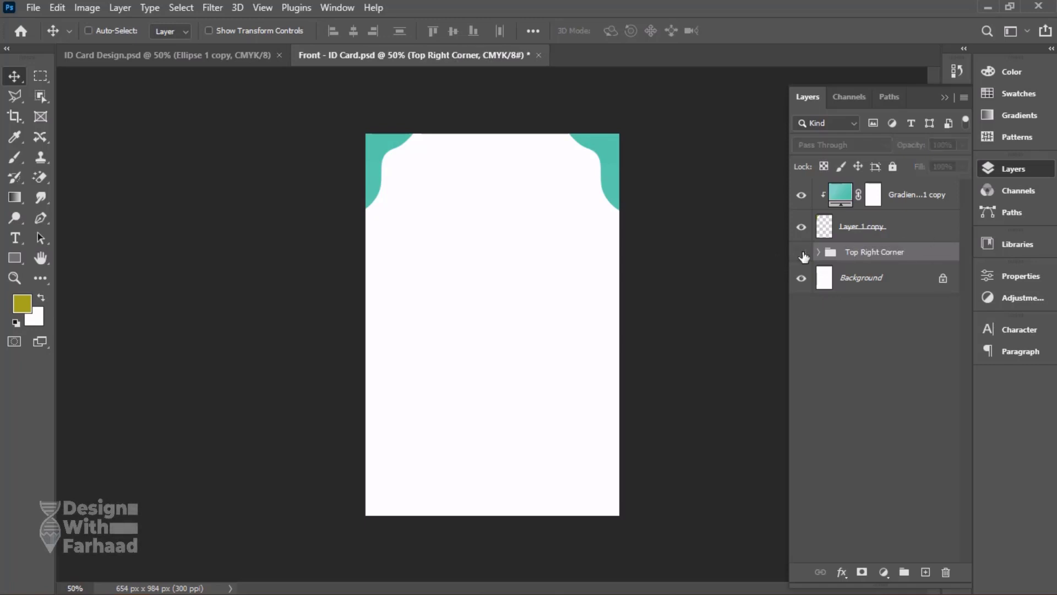
Group Layer 1 copy with its clipped gradient fill and name the group "Top Left Corner".
left_click(864, 227)
left_click(857, 195, "shift")
key("ctrl+g")
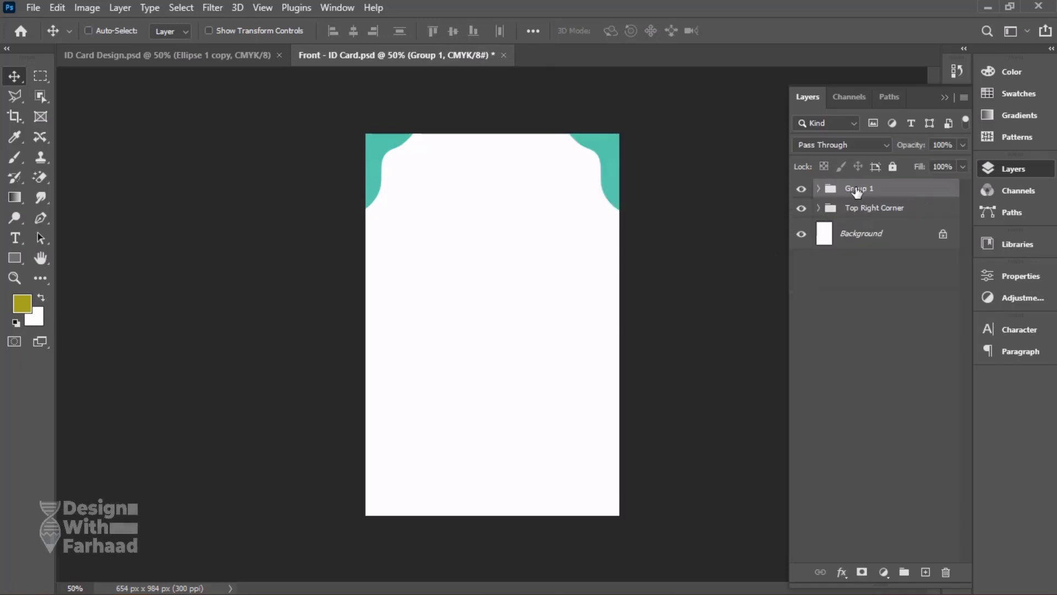
double_click(857, 188)
type("Top Left Corner")
key("Return")
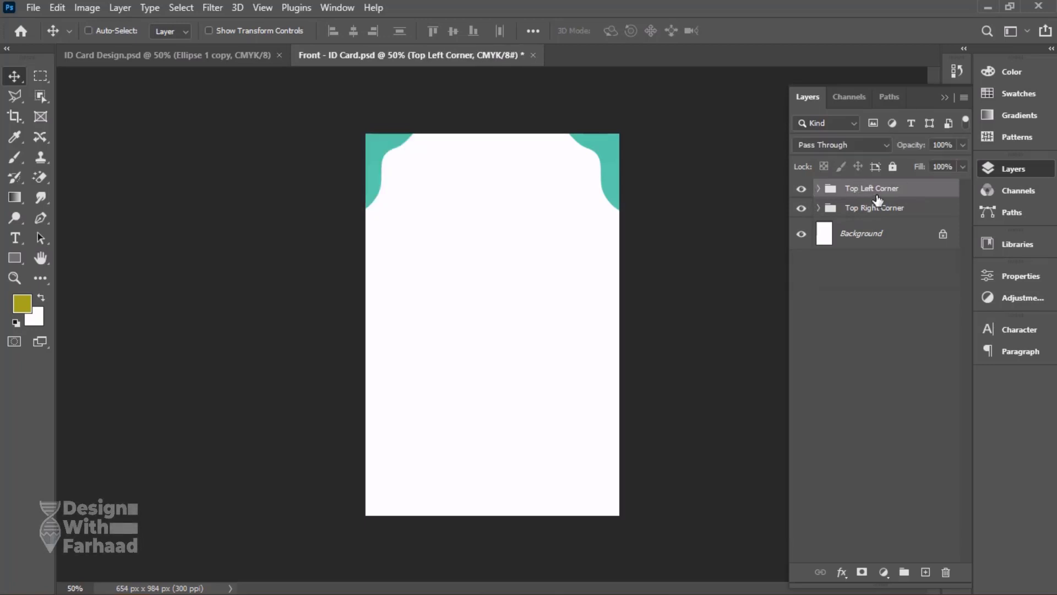
Duplicate both corner groups and rename the Top Right Corner copy "Bottom Right Corner".
left_click(875, 212, "ctrl")
left_click_drag(876, 212, 926, 572)
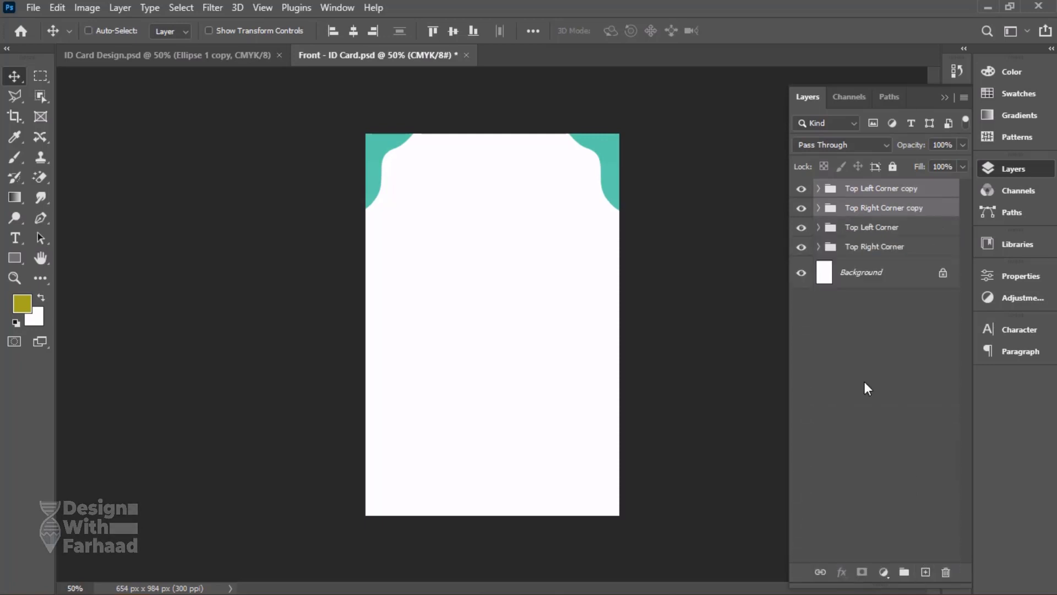
double_click(869, 212)
type("Top ")
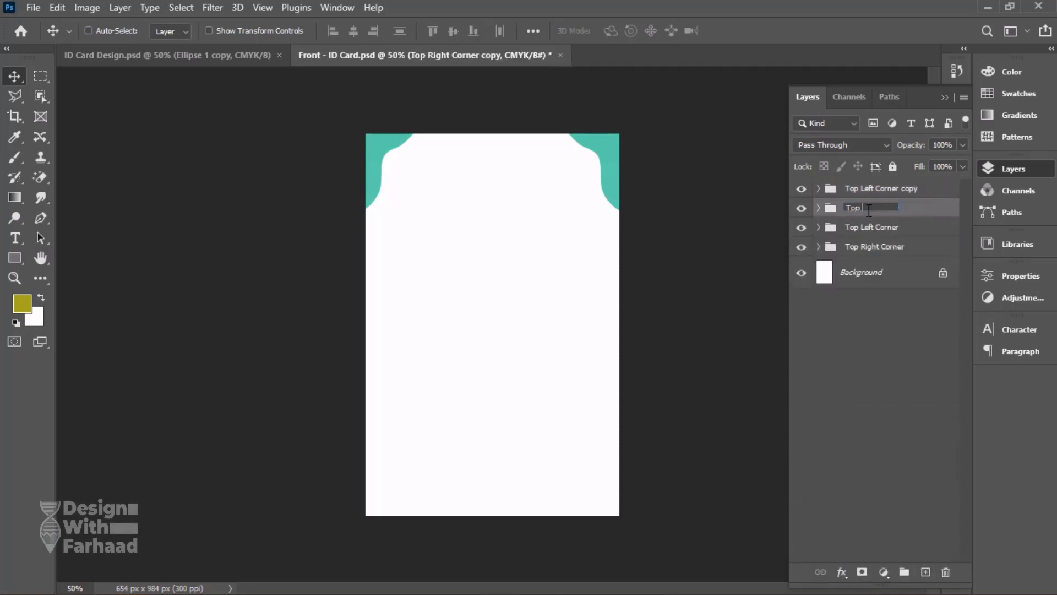
type("om Left")
key("BackSpace")
key("BackSpace")
key("BackSpace")
key("BackSpace")
key("BackSpace")
key("BackSpace")
key("BackSpace")
key("BackSpace")
key("BackSpace")
key("BackSpace")
type("Right Corner")
key("Return")
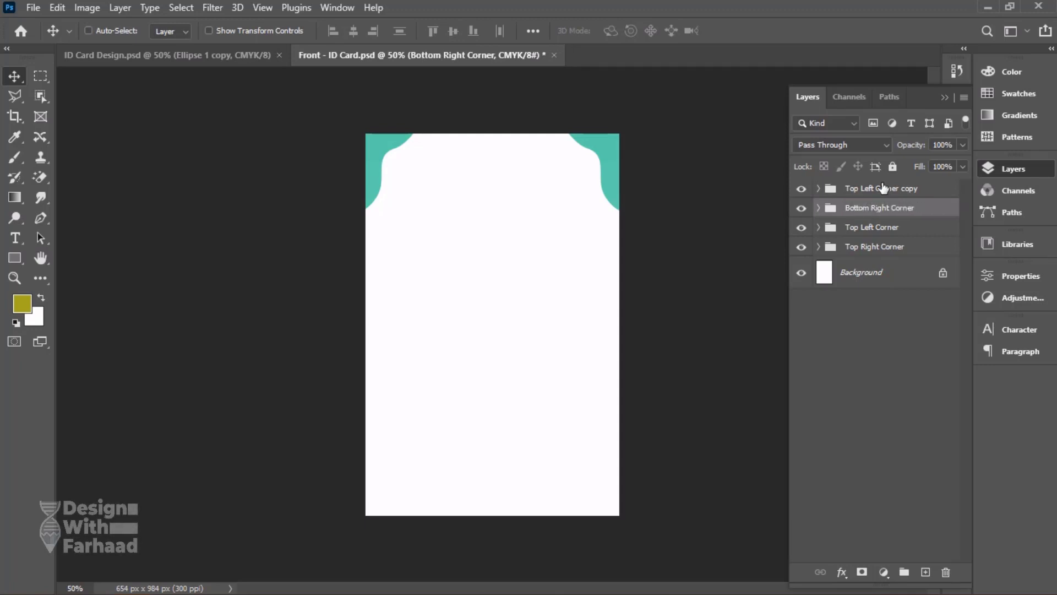
Rename the Top Left Corner copy group "Bottom Left Corner".
double_click(883, 187)
type("Bottom Le")
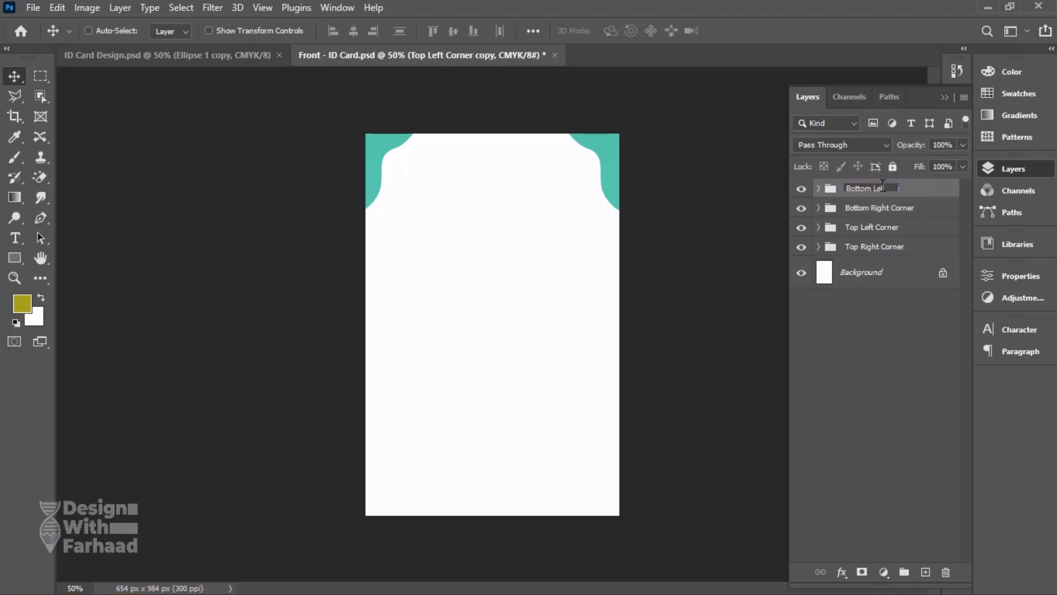
type("ft Corner")
key("Return")
Flip the Bottom Left Corner and Bottom Right Corner groups vertically together and move them down to the card's bottom edge.
left_click(879, 209, "shift")
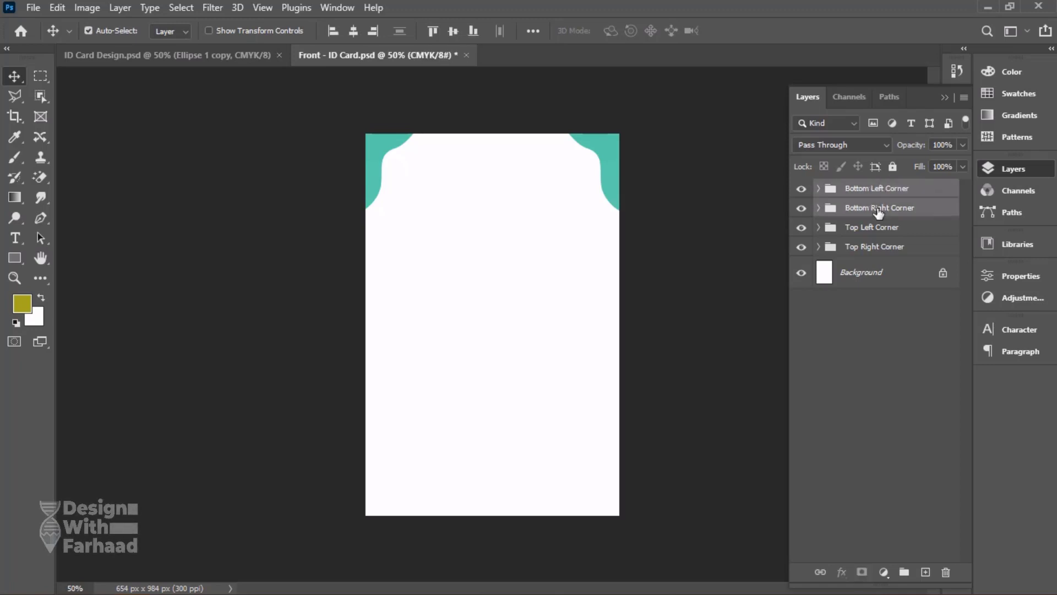
key("ctrl+t")
right_click(516, 164)
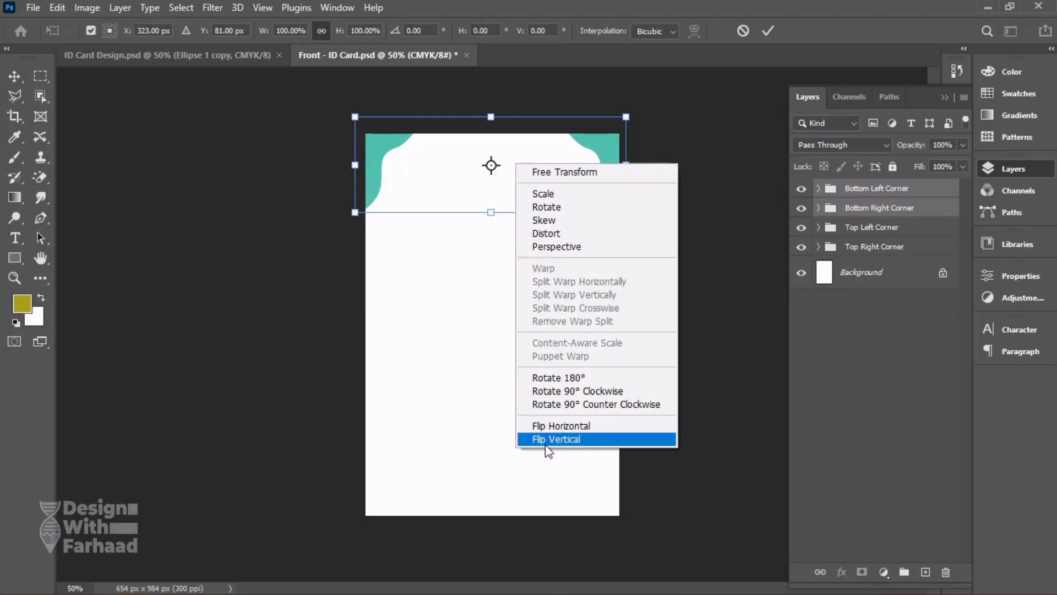
left_click(540, 440)
left_click_drag(535, 159, 525, 476)
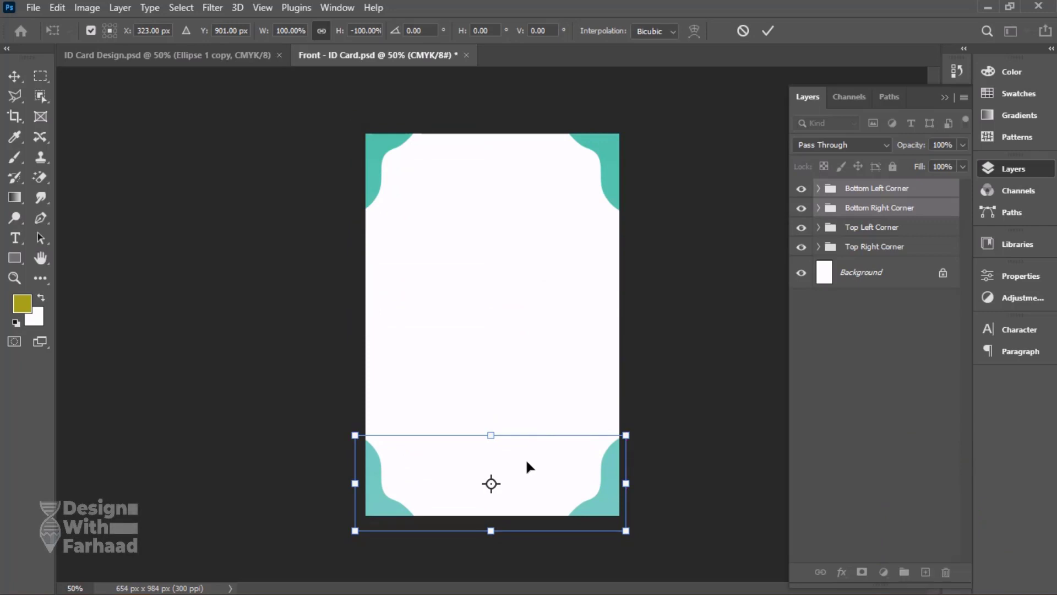
key("Return")
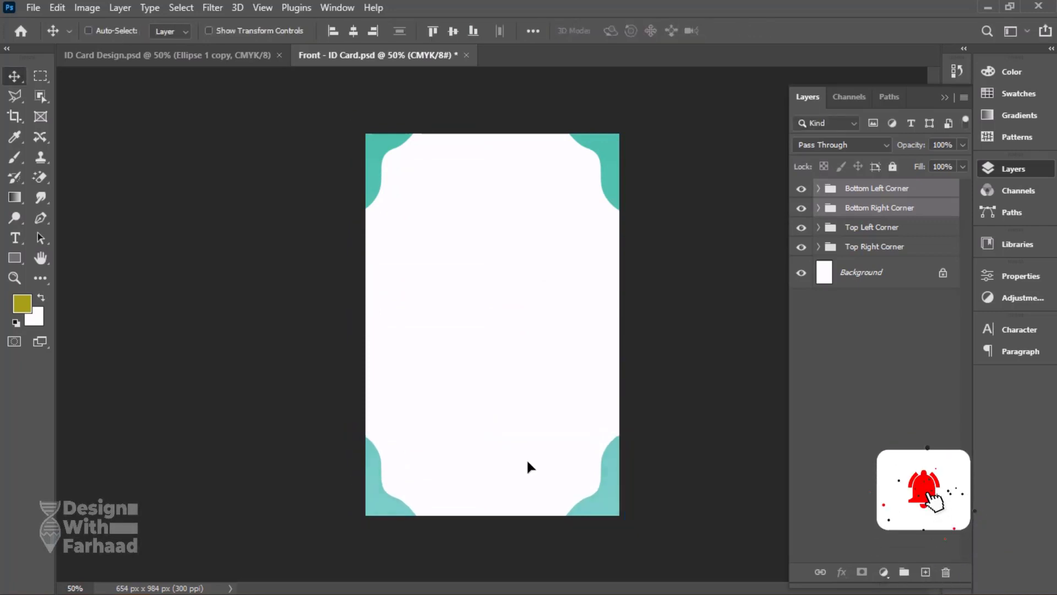
Save the Front - ID Card document and deselect all layers.
left_click(33, 8)
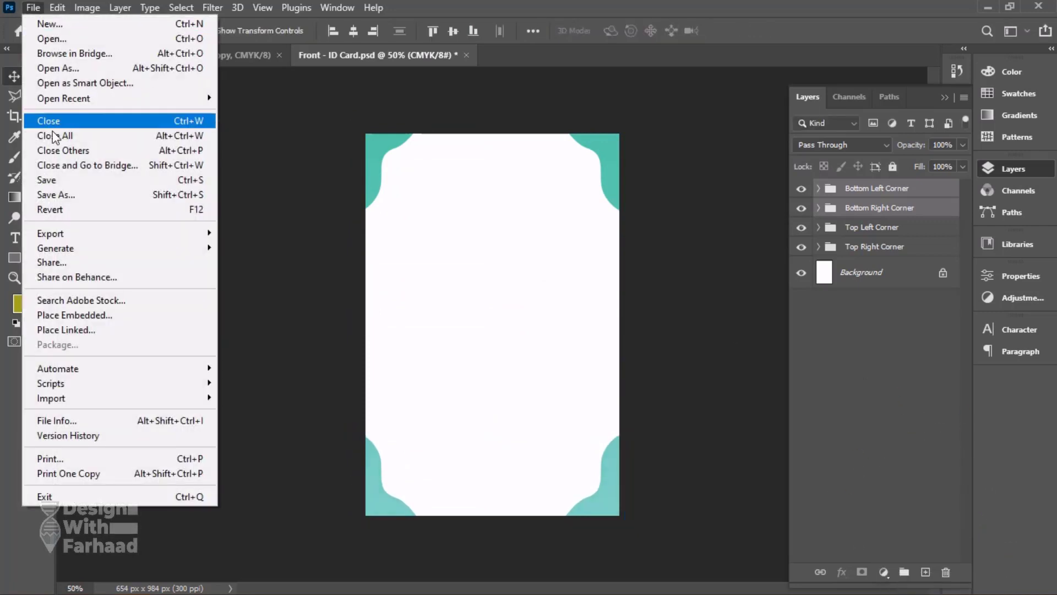
left_click(46, 180)
left_click(857, 298)
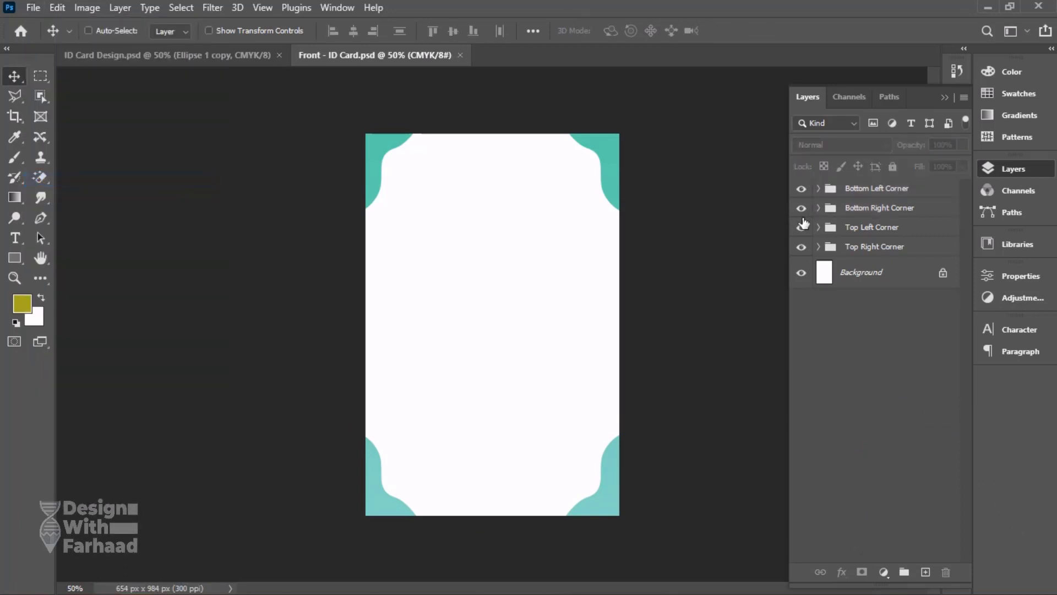
Reverse the gradient fill inside the Bottom Right Corner group, then collapse the group.
left_click(802, 207)
left_click(801, 207)
left_click(818, 208)
left_click(851, 234)
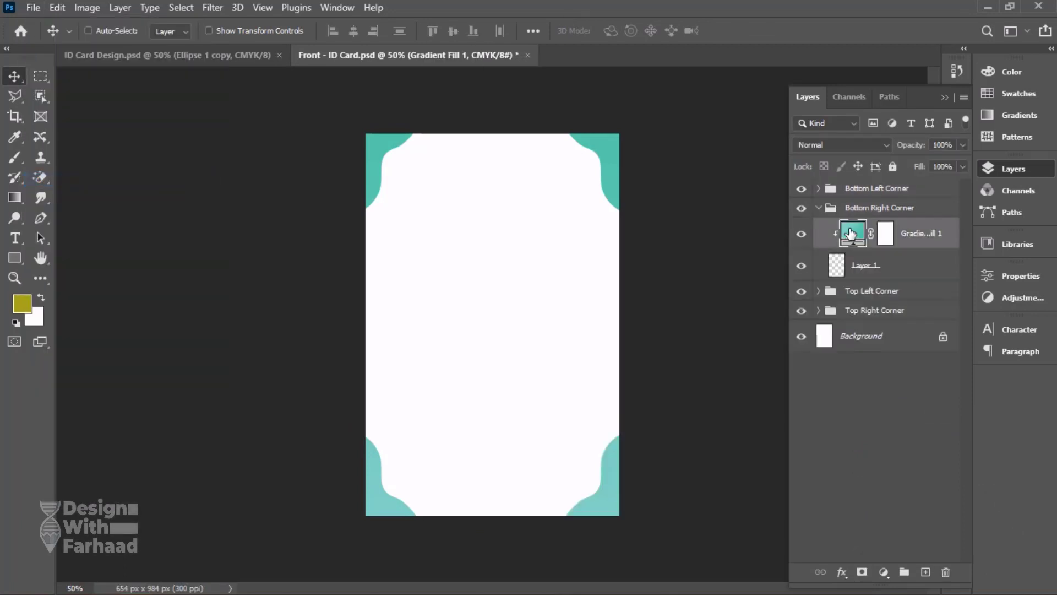
double_click(851, 234)
left_click(813, 180)
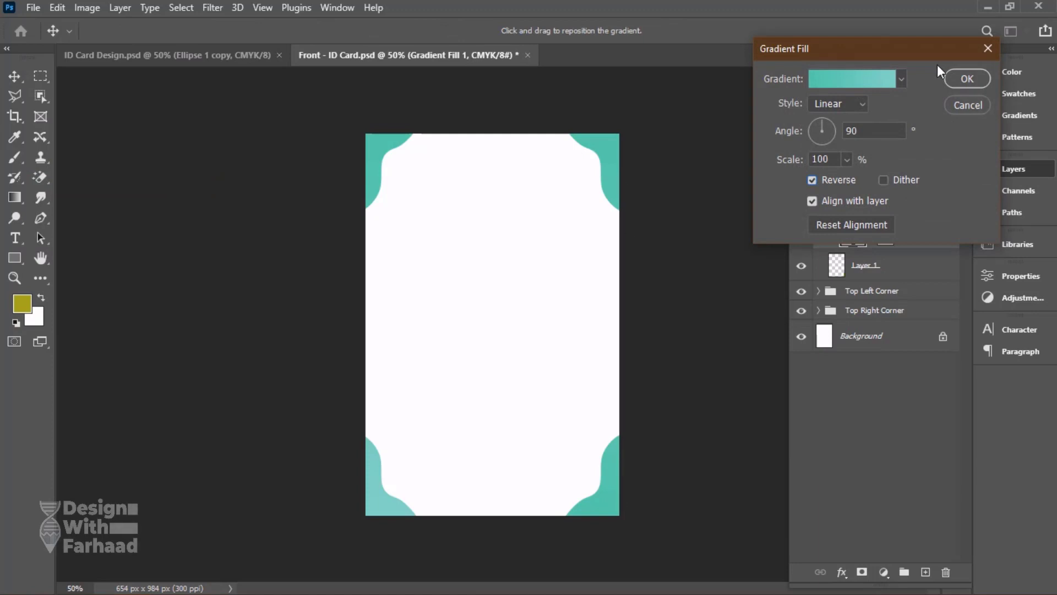
left_click(968, 79)
left_click(819, 208)
Reverse the gradient fill inside the Bottom Left Corner group, then collapse the group.
left_click(801, 188)
left_click(801, 189)
left_click(820, 190)
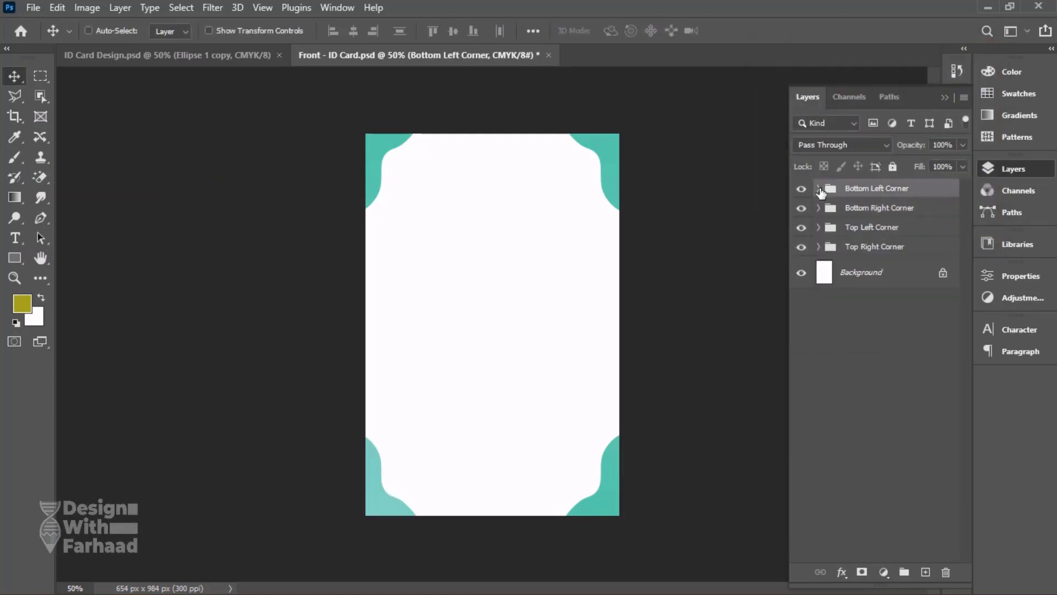
left_click(818, 188)
double_click(850, 215)
left_click(828, 181)
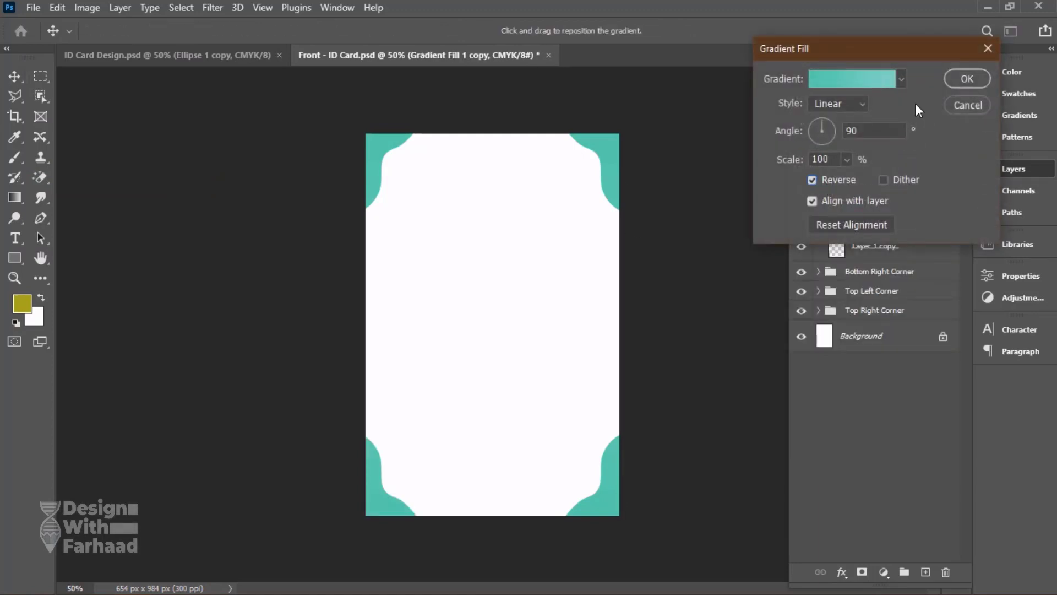
left_click(954, 81)
left_click(832, 189)
left_click(818, 189)
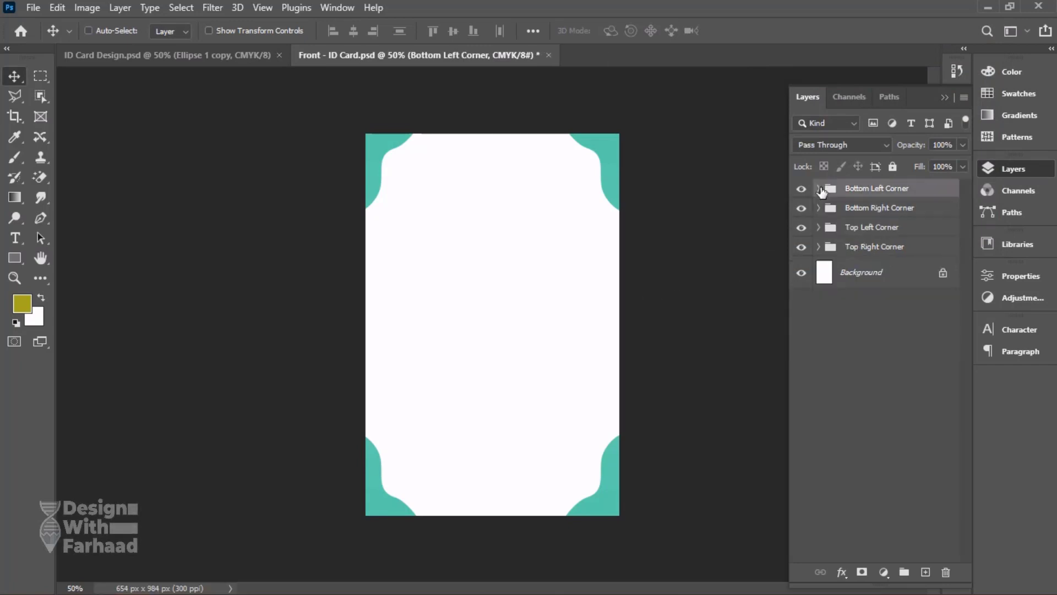
Add a new layer above the corner groups, get the Pen tool ready and check the bottom waves on the reference card.
left_click(227, 57)
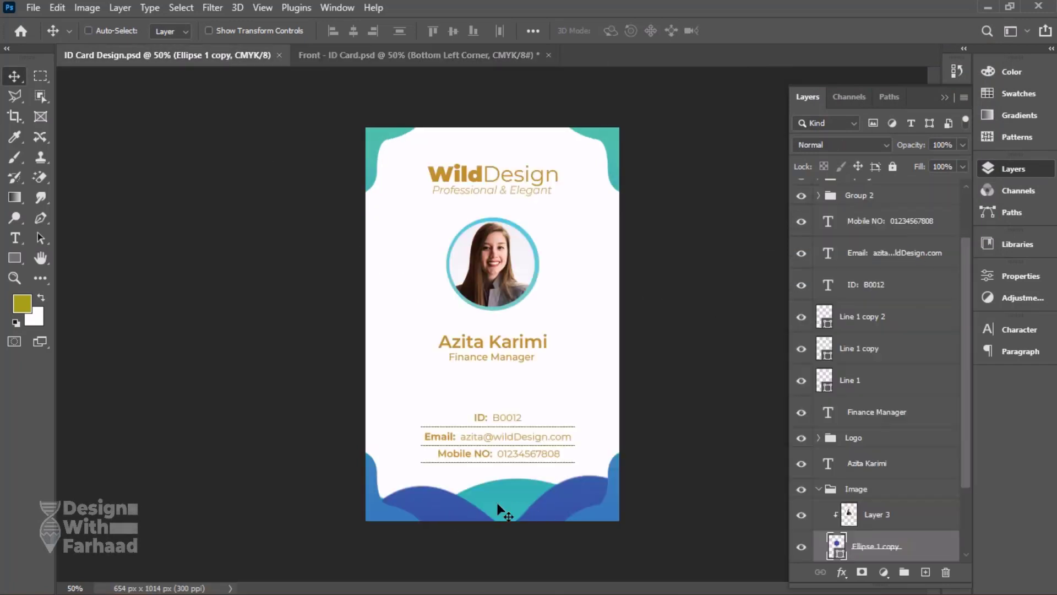
left_click(418, 56)
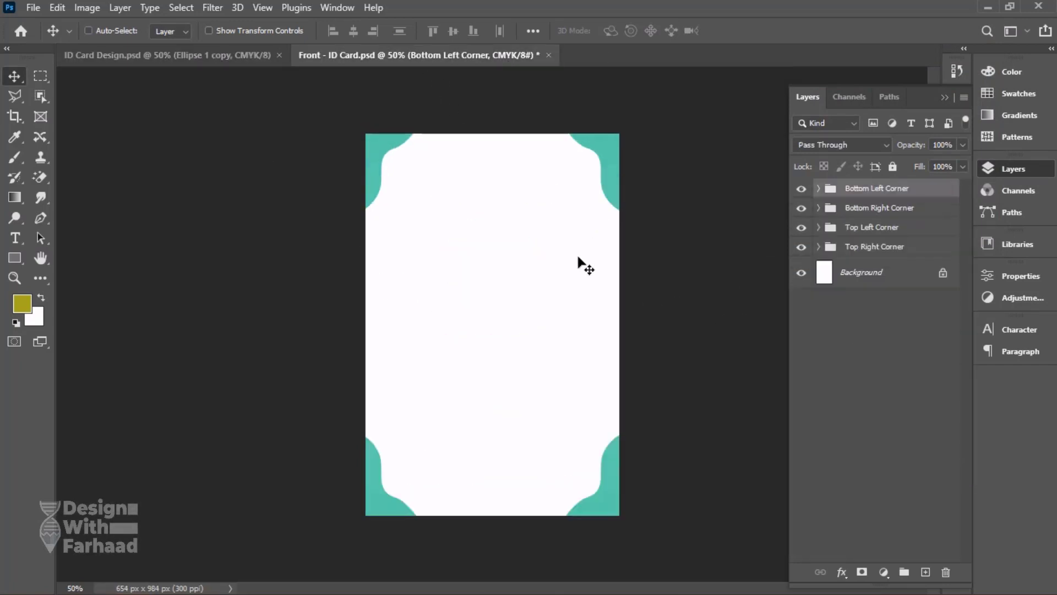
left_click(925, 571)
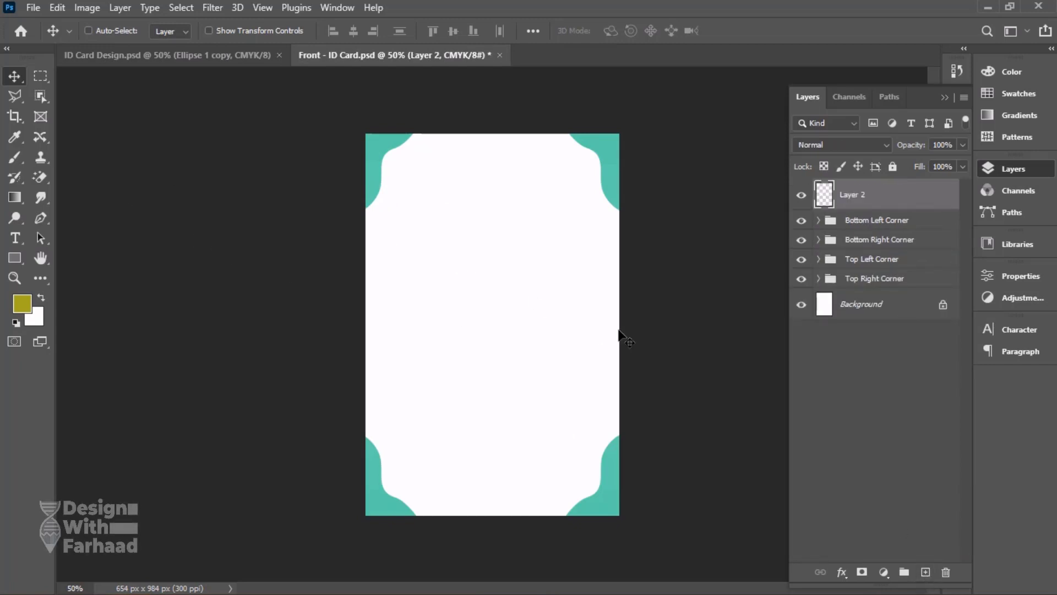
key("p")
left_click(231, 55)
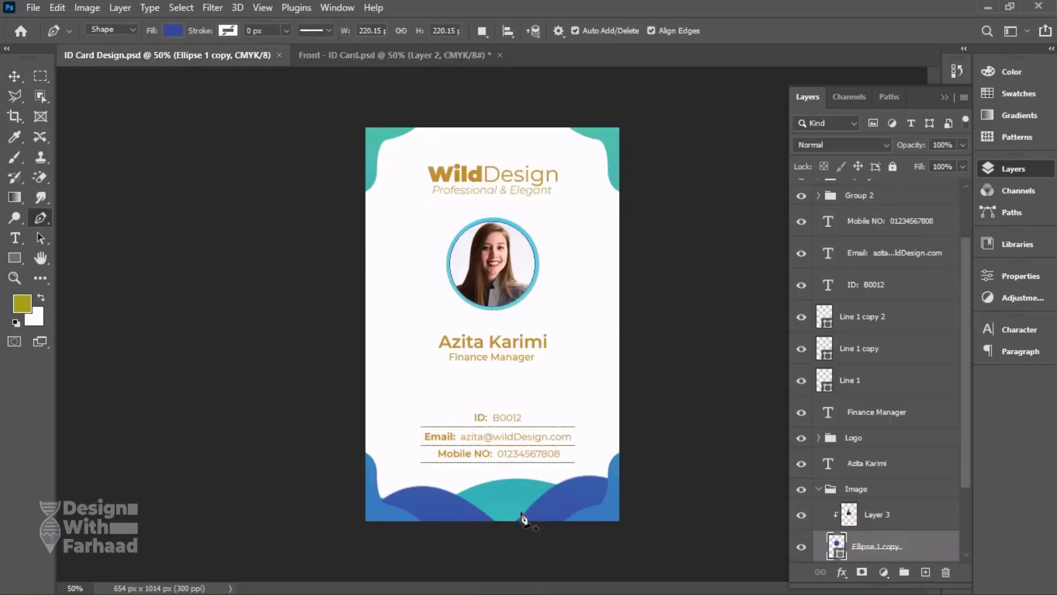
key("ctrl+Tab")
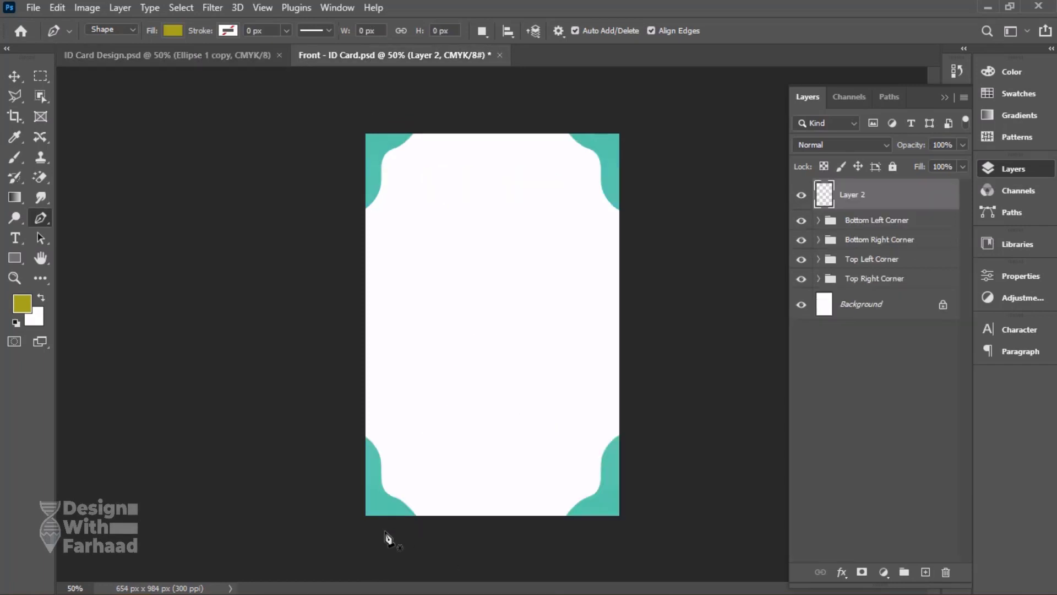
Draw a closed Pen shape about 1085 by 383 px below the card, with its curved top arching over the bottom edge between the corners.
left_click(385, 531)
left_click_drag(618, 532, 746, 590)
scroll(707, 507, "down", 3)
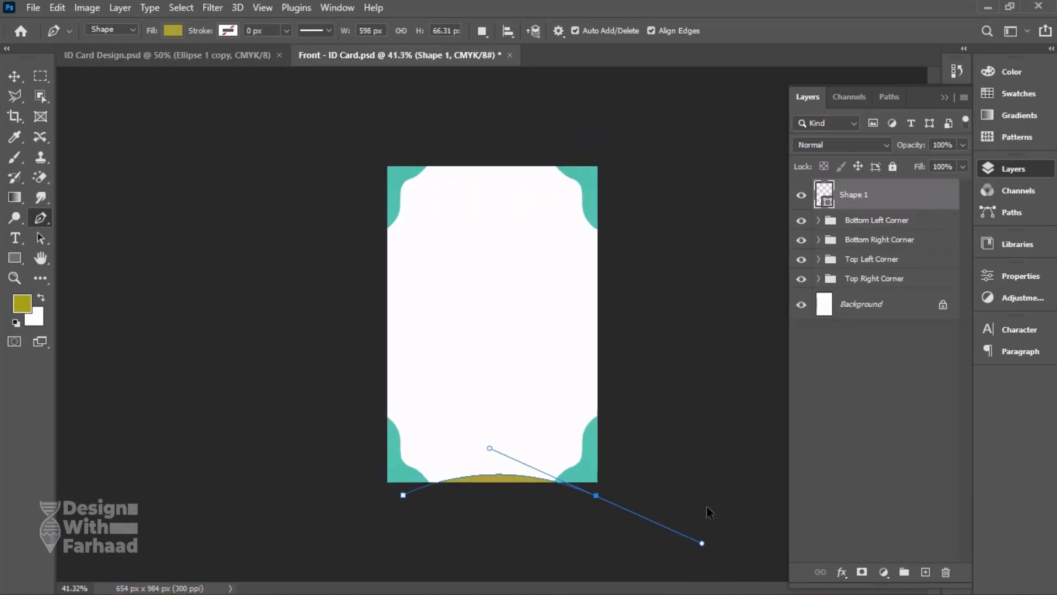
left_click(665, 552)
left_click_drag(560, 571, 542, 577)
left_click(401, 562)
left_click_drag(348, 537, 348, 521)
left_click_drag(367, 501, 373, 494)
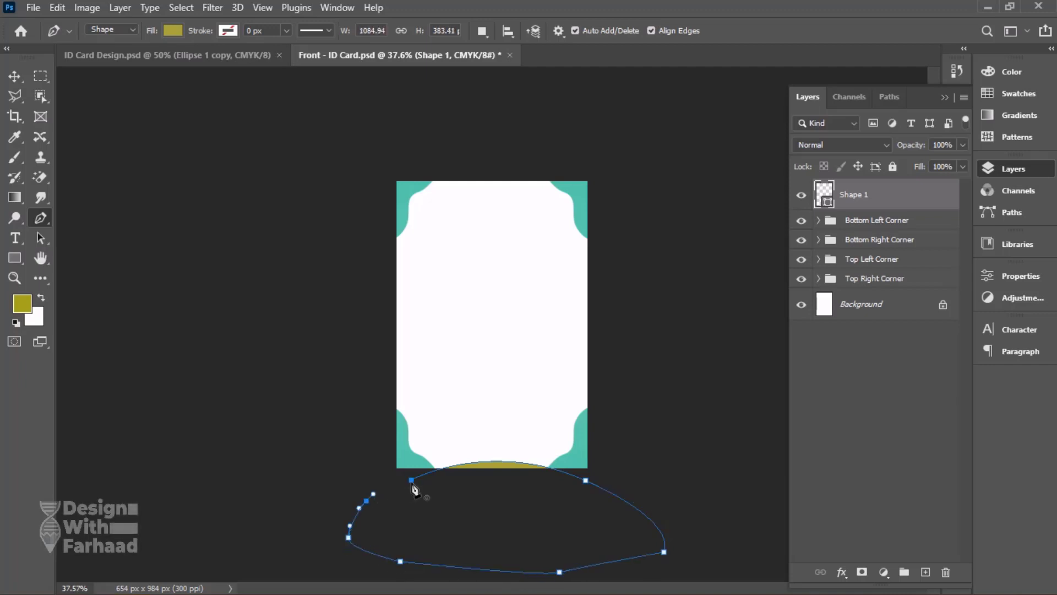
left_click(412, 480)
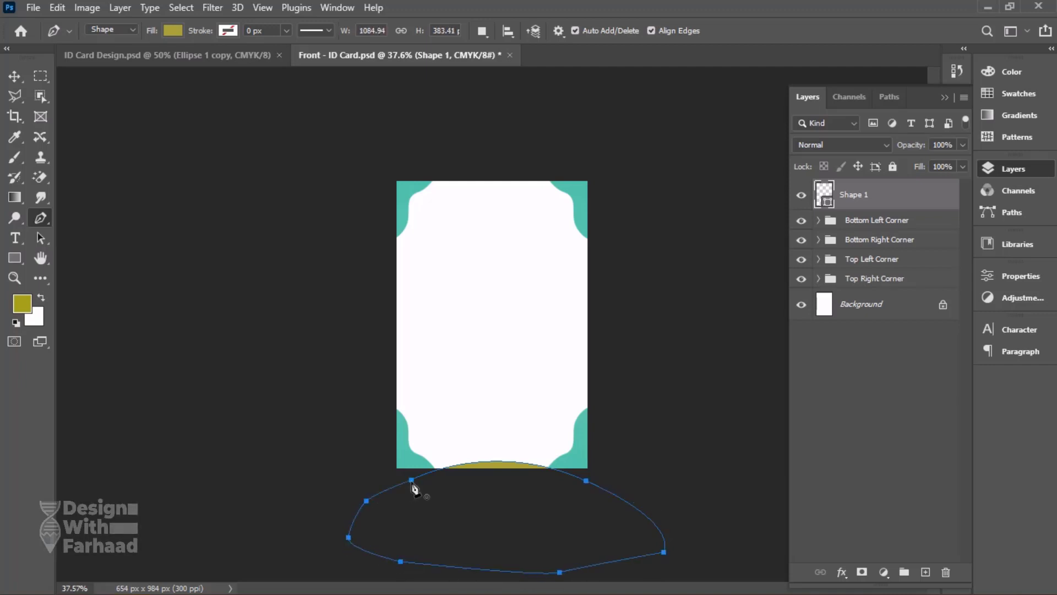
Raise Shape 1 so its arch fills the card's bottom, and move its layer beneath the corner groups, directly above Background.
left_click(14, 75)
left_click_drag(470, 472, 480, 432)
left_click_drag(888, 190, 900, 298)
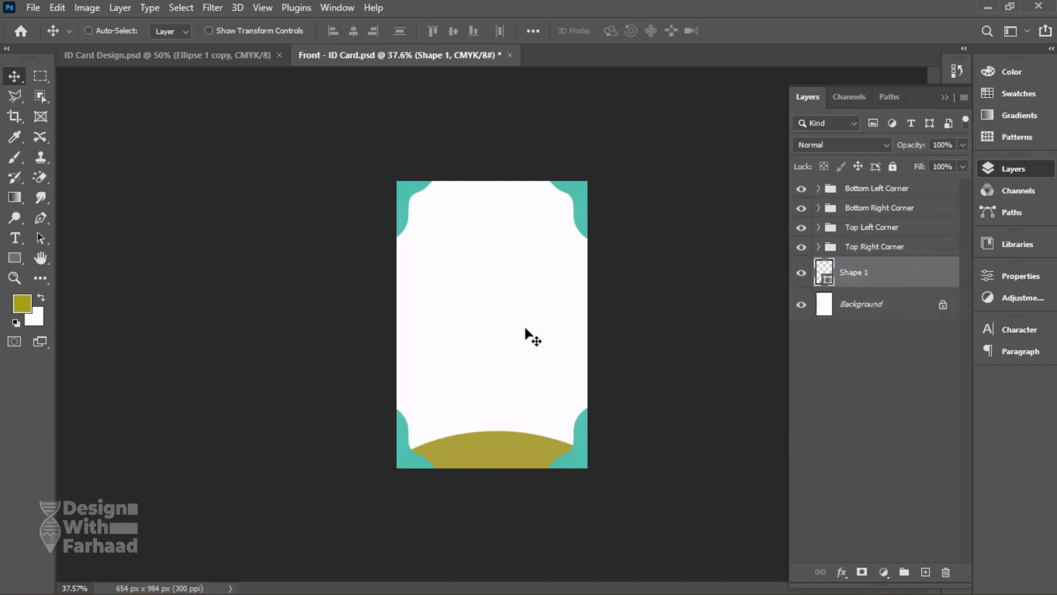
left_click(167, 57)
left_click(344, 56)
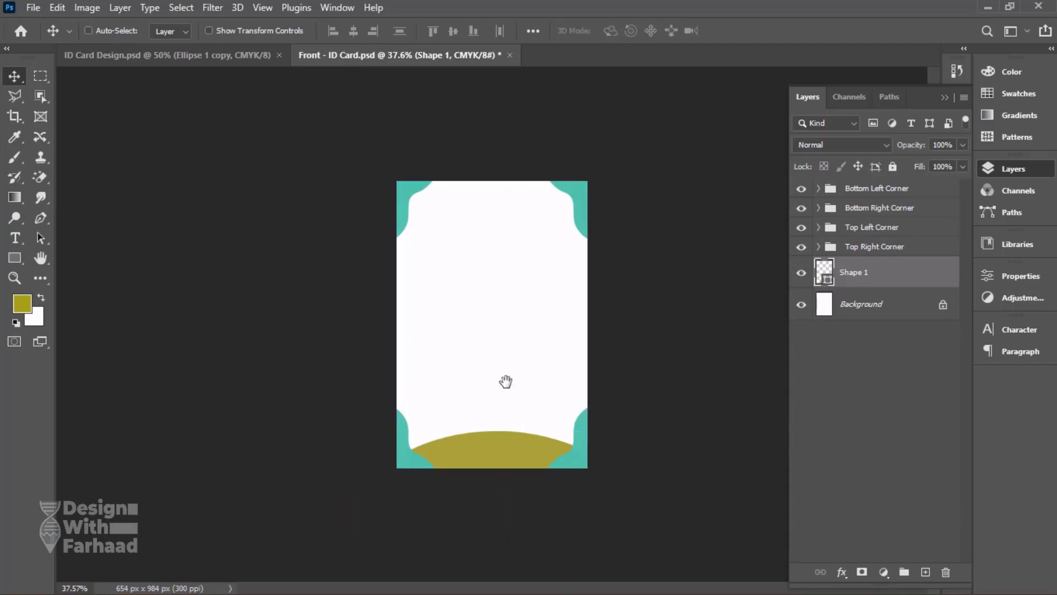
Add a gradient fill layer with the dark slate-blue preset above Shape 1 and clip it to that shape.
scroll(500, 378, "up", 5)
scroll(493, 326, "down", 3)
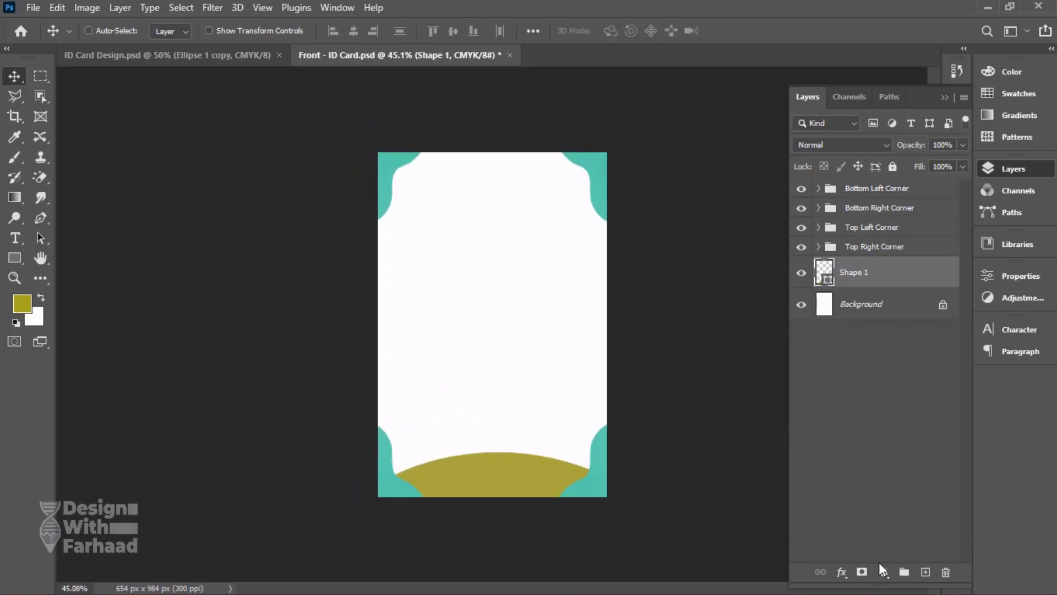
left_click(883, 572)
left_click(928, 310)
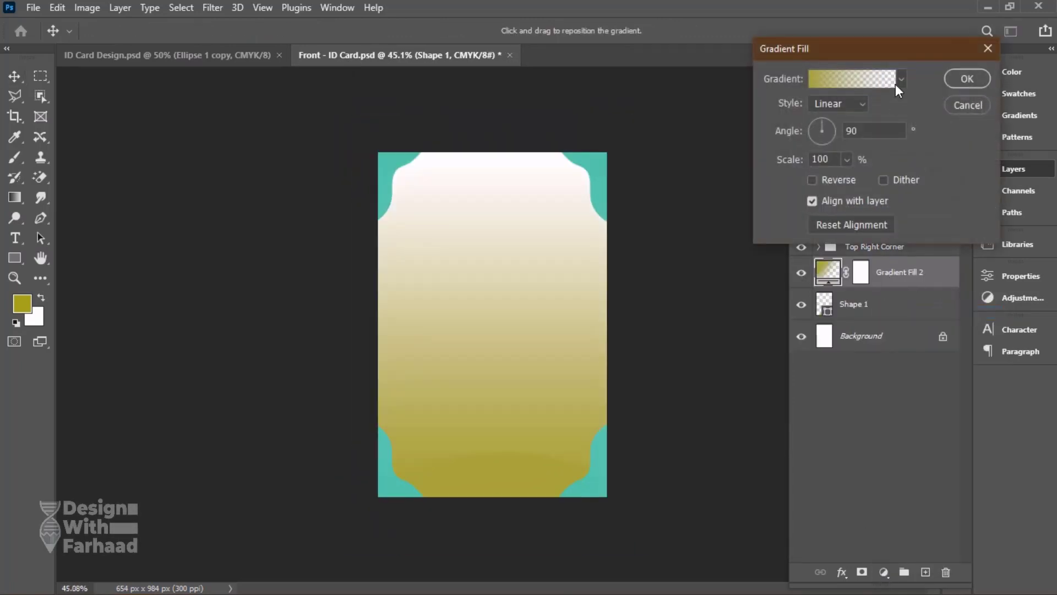
left_click(901, 80)
double_click(769, 107)
left_click(966, 78)
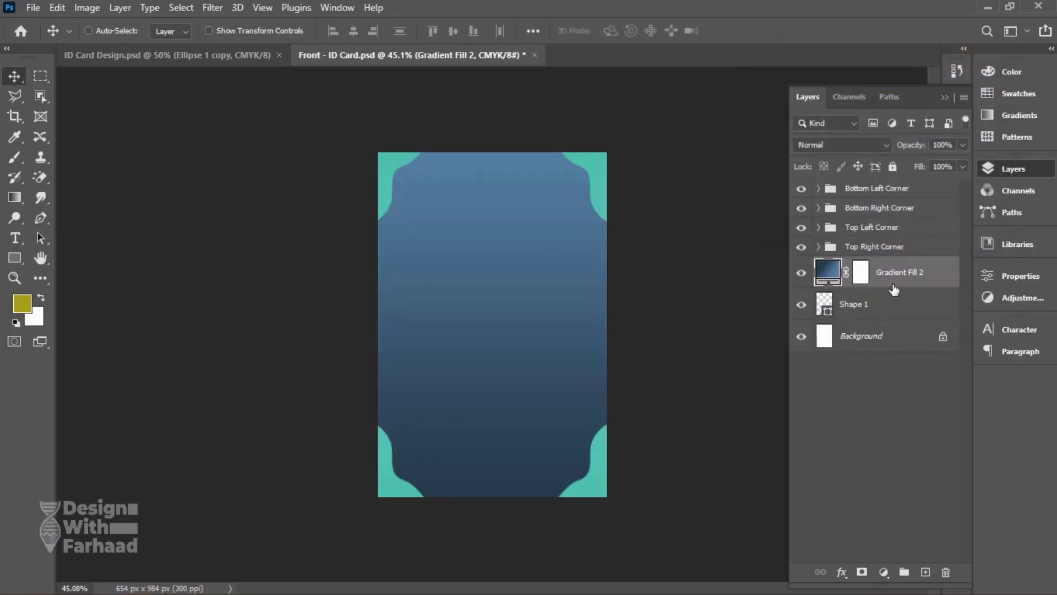
left_click(890, 288, "alt")
Check the wave colours on the reference card, then try teal presets from Greens for the arch's gradient fill.
left_click(236, 53)
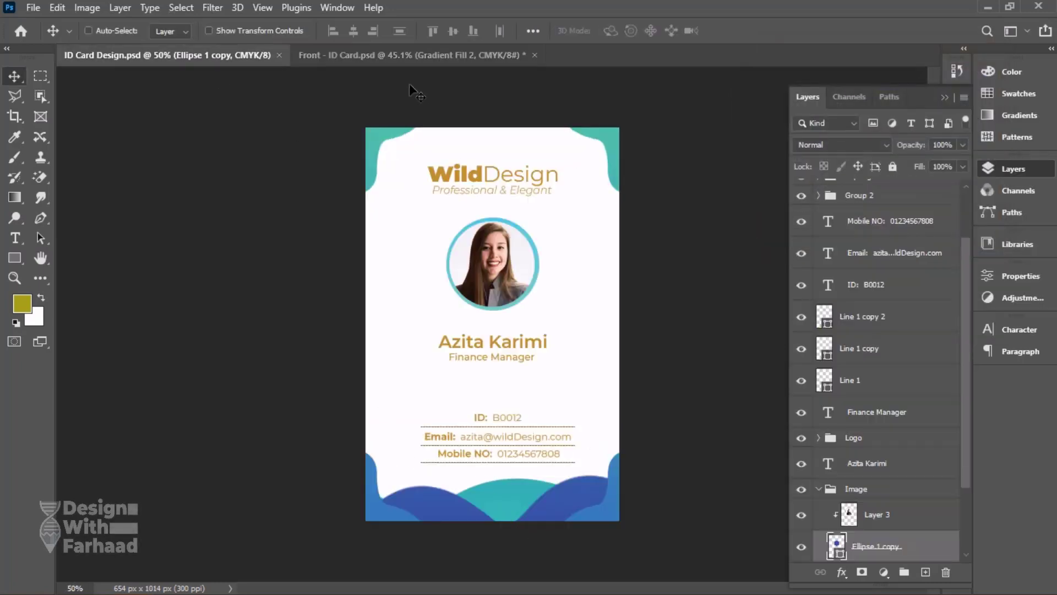
left_click(412, 55)
double_click(846, 271)
left_click(902, 80)
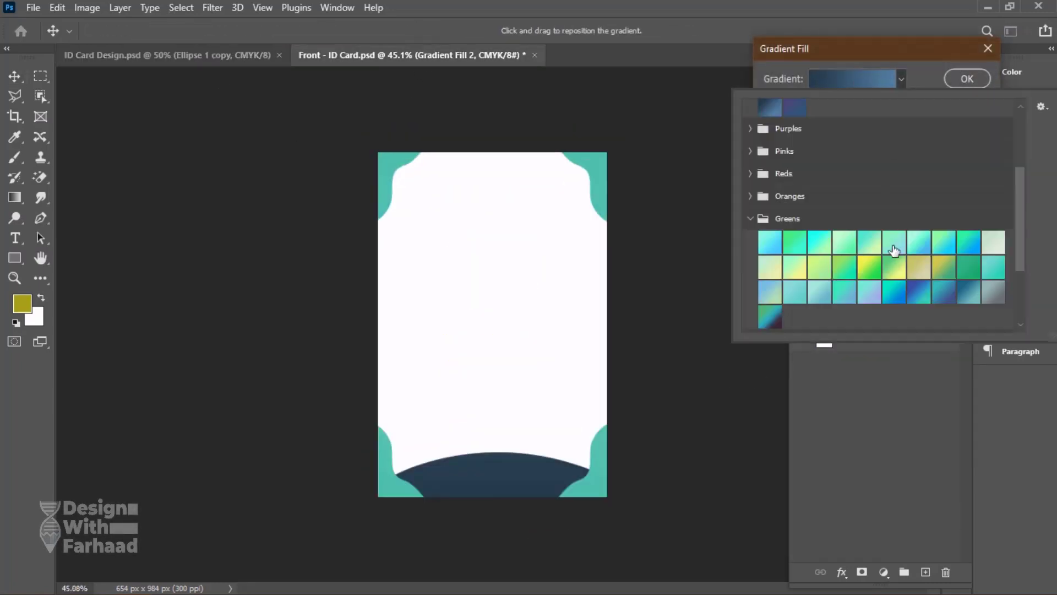
left_click(971, 291)
left_click(995, 265)
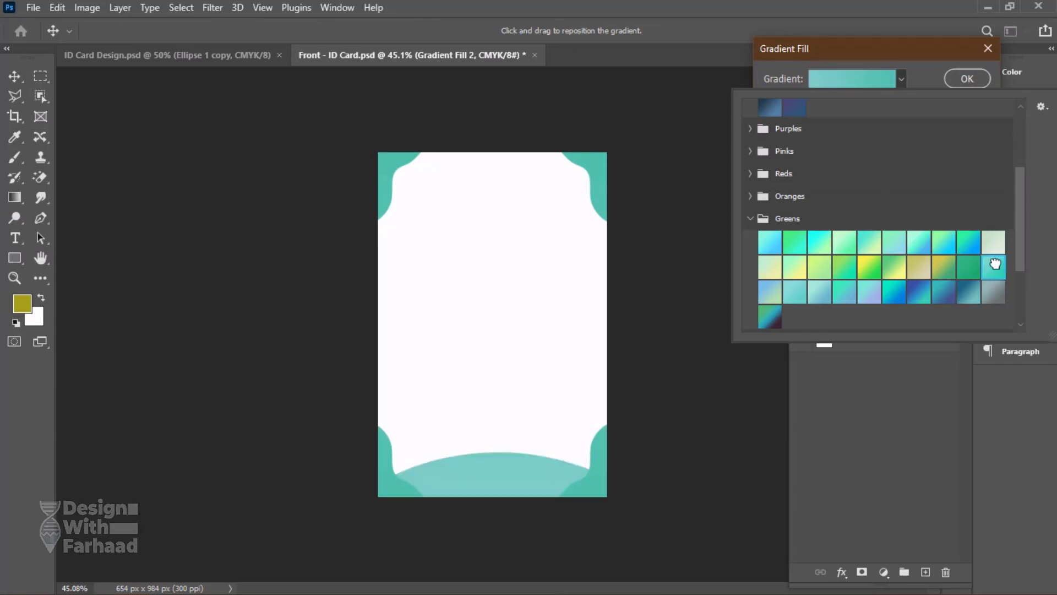
left_click(873, 299)
left_click(973, 76)
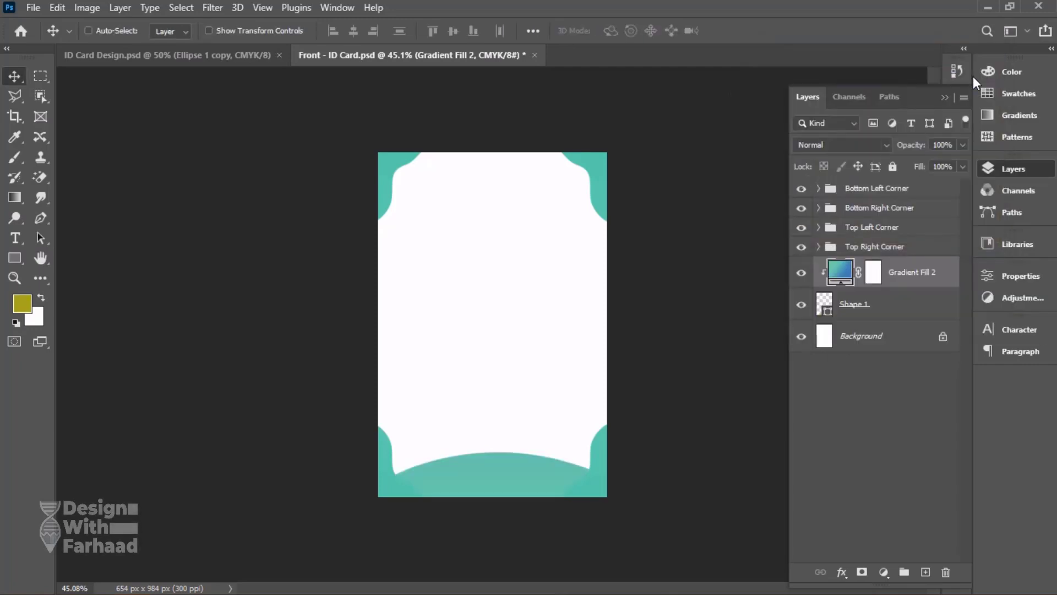
Group Shape 1 with its clipped gradient fill and name the group Bottom Light.
left_click(887, 306, "shift")
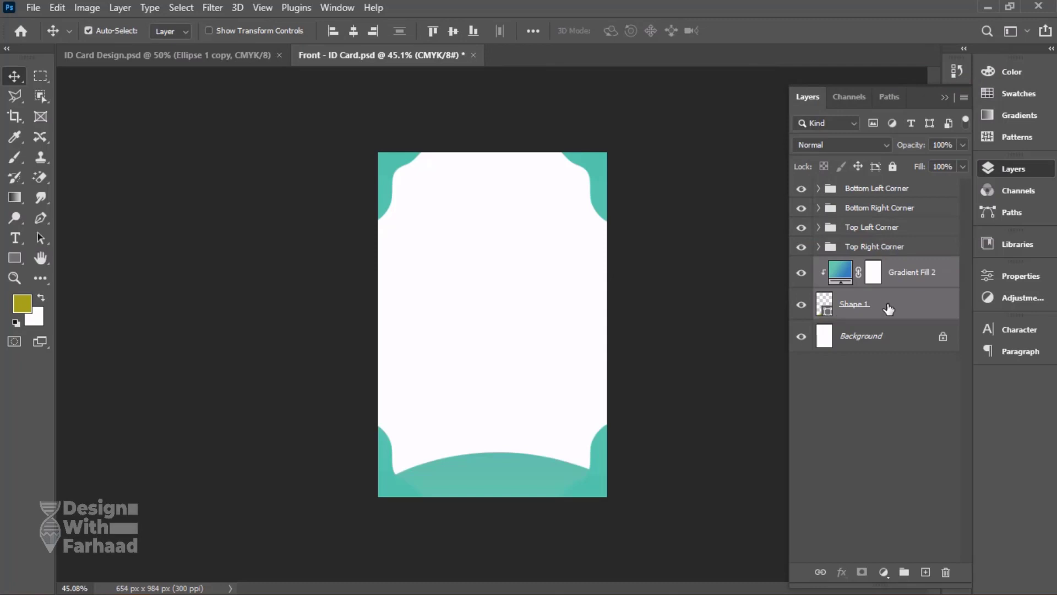
key("ctrl+g")
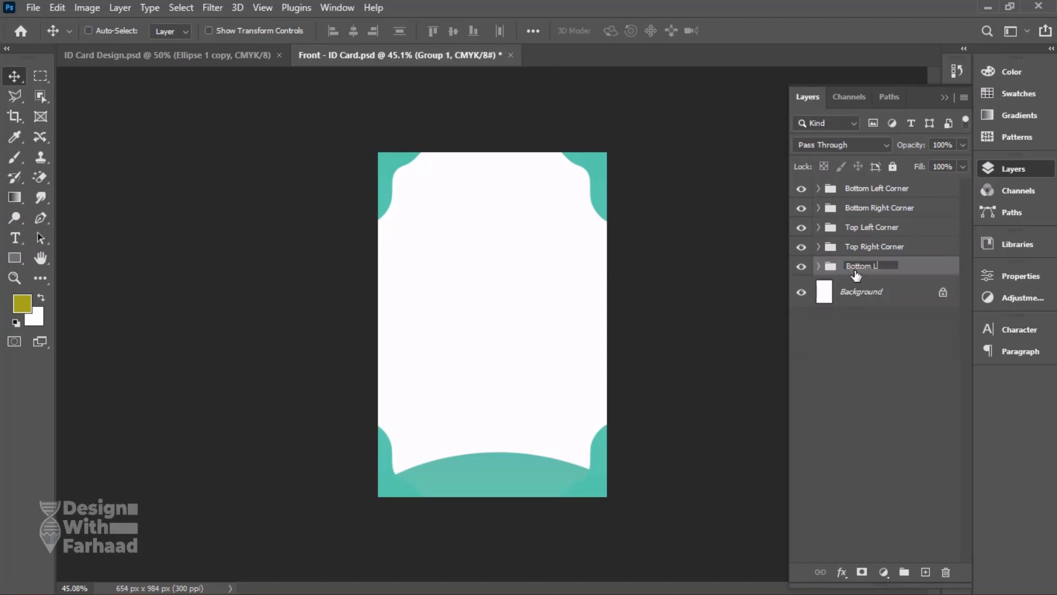
type("Bottom Light")
key("Return")
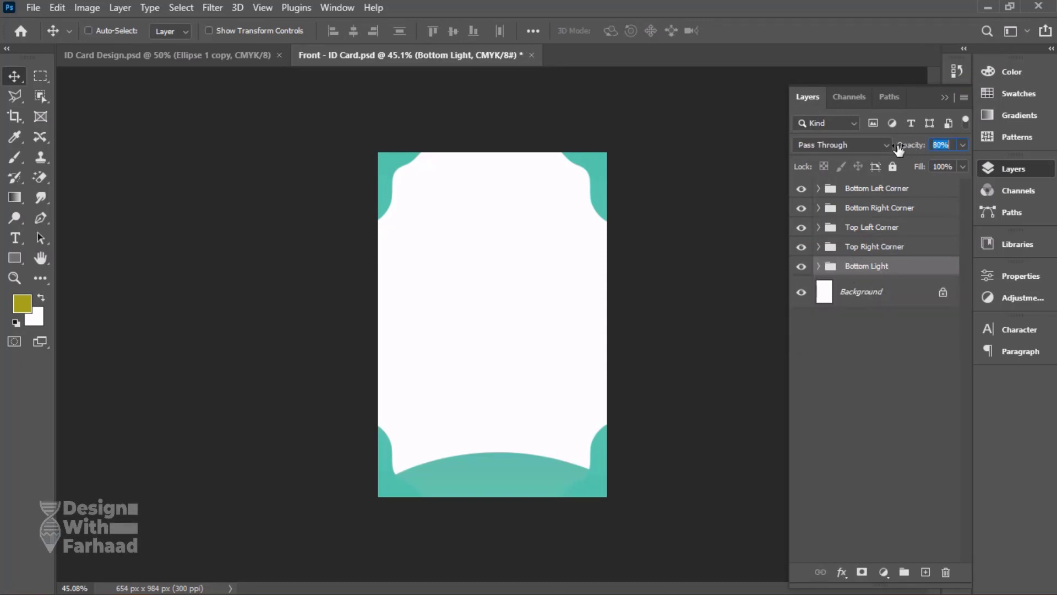
Try lowering the Bottom Light group's opacity to 74% and compare the arch with the reference card.
left_click_drag(899, 149, 898, 151)
left_click(214, 54)
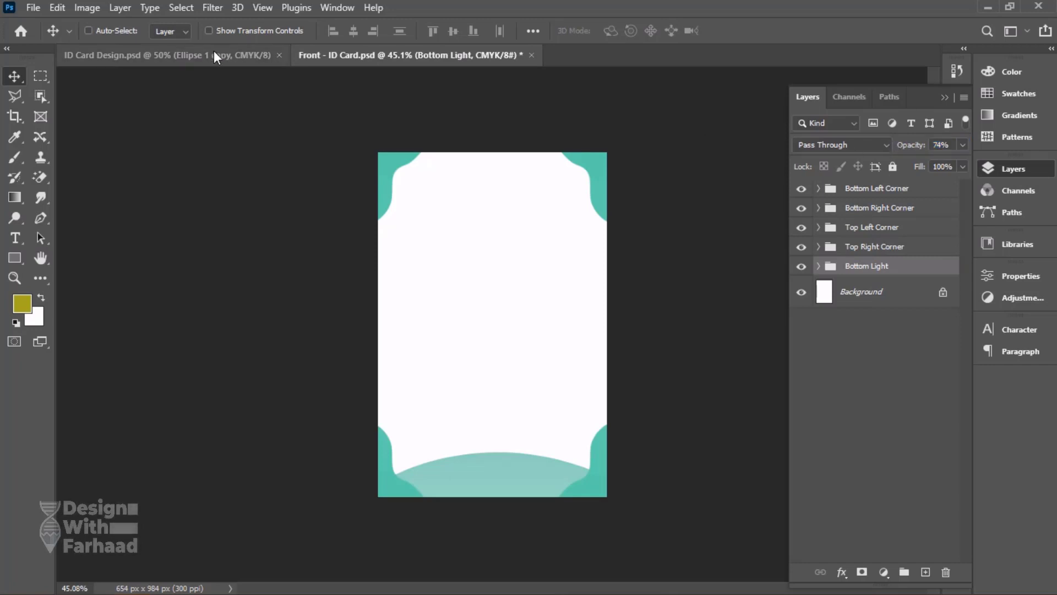
left_click(351, 55)
key("ctrl+Tab")
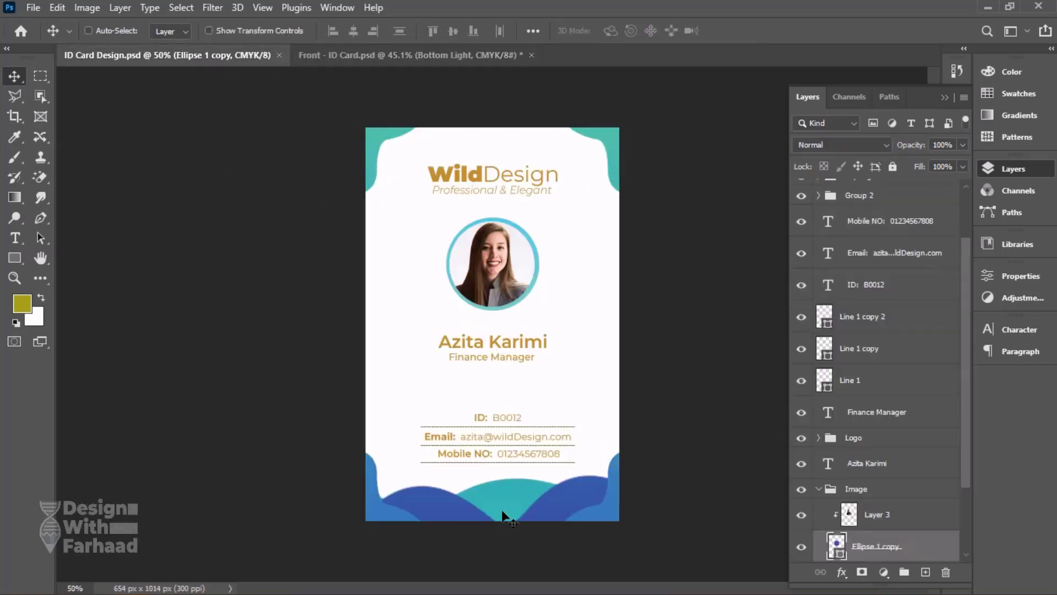
left_click(401, 63)
Change the gradient fill inside the Bottom Light group to the medium green preset from Greens, and save the document.
left_click(817, 266)
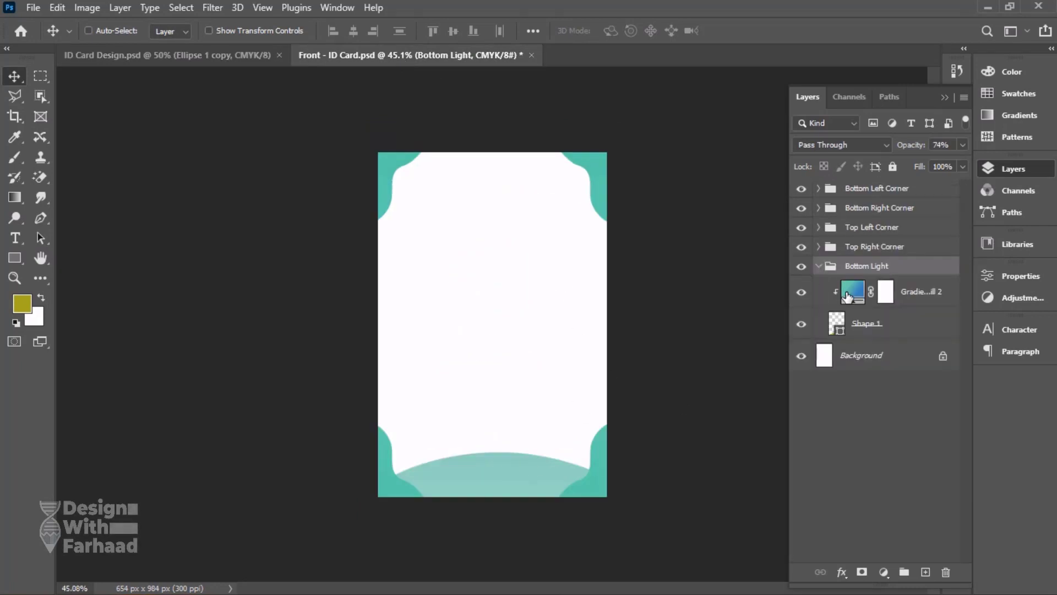
double_click(853, 292)
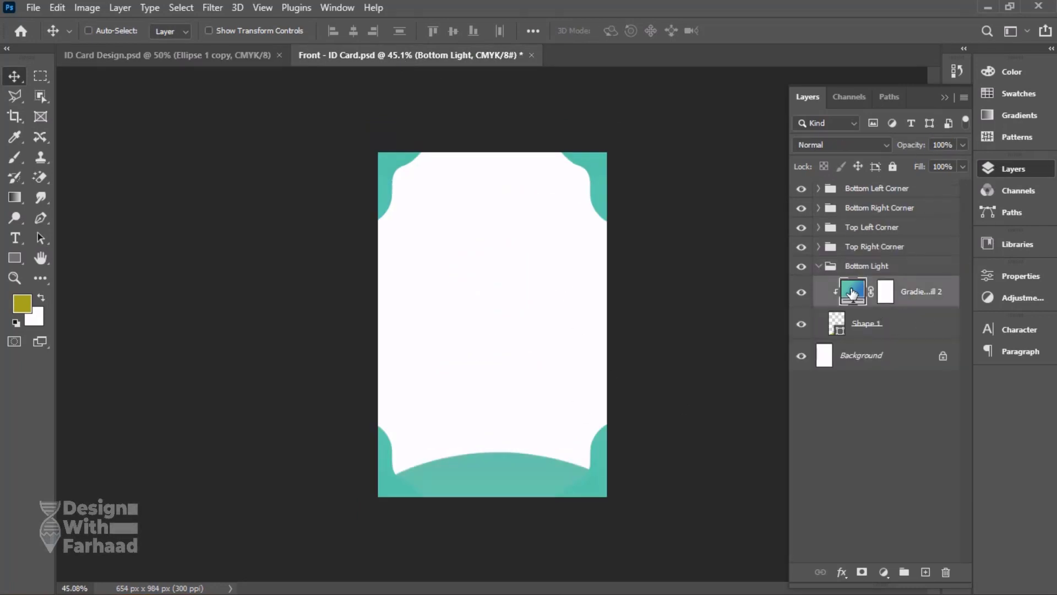
left_click(902, 79)
left_click(963, 267)
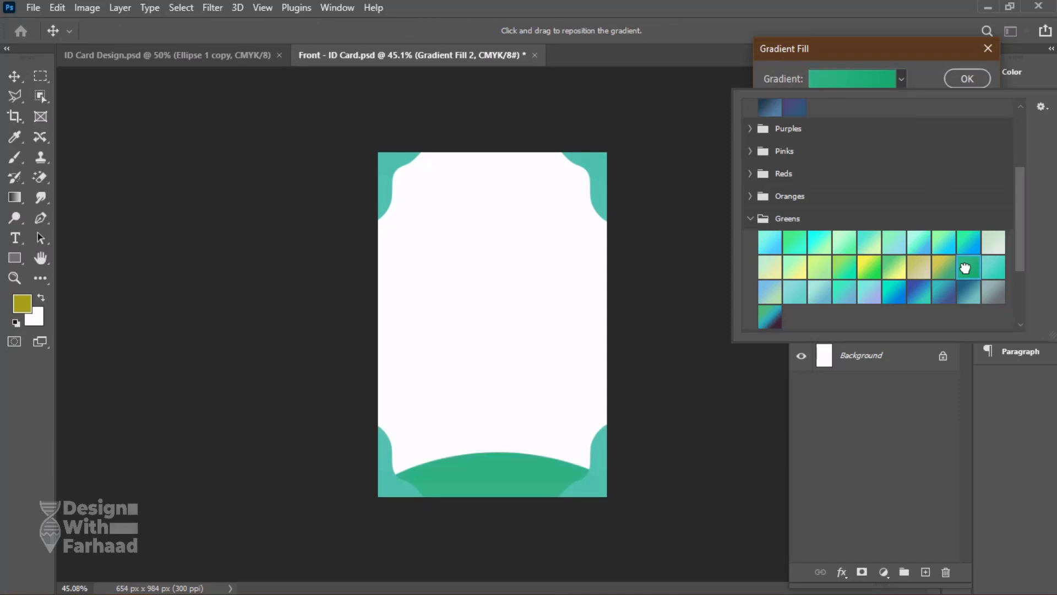
left_click(965, 78)
left_click(965, 79)
key("ctrl+s")
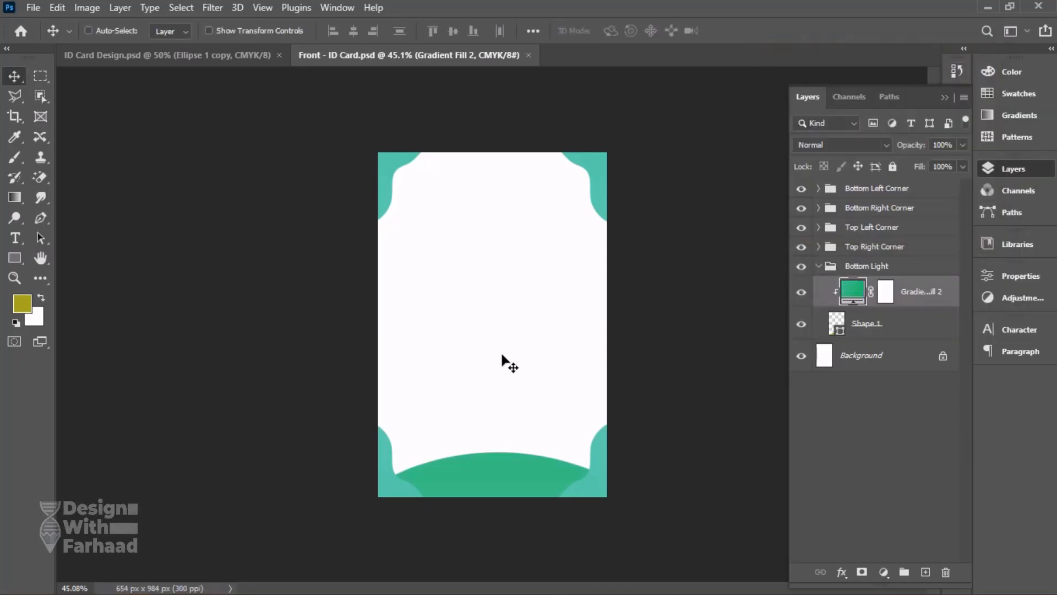
left_click(819, 266)
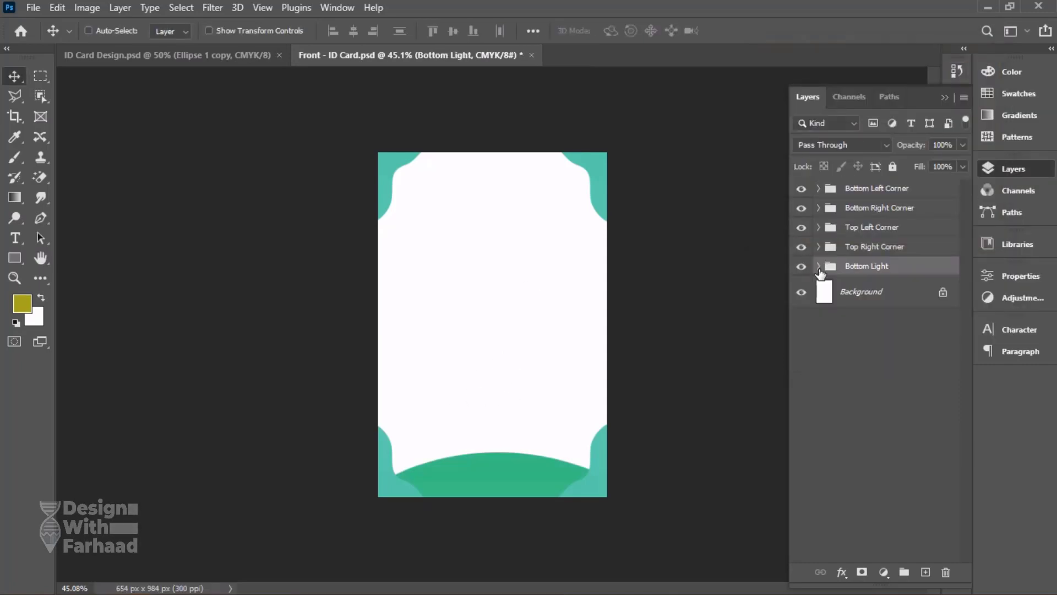
Draw a closed Pen shape about 760 by 288 px across the card's bottom left corner, its curved top sloping down past the bottom edge.
left_click(41, 218)
left_click(177, 56)
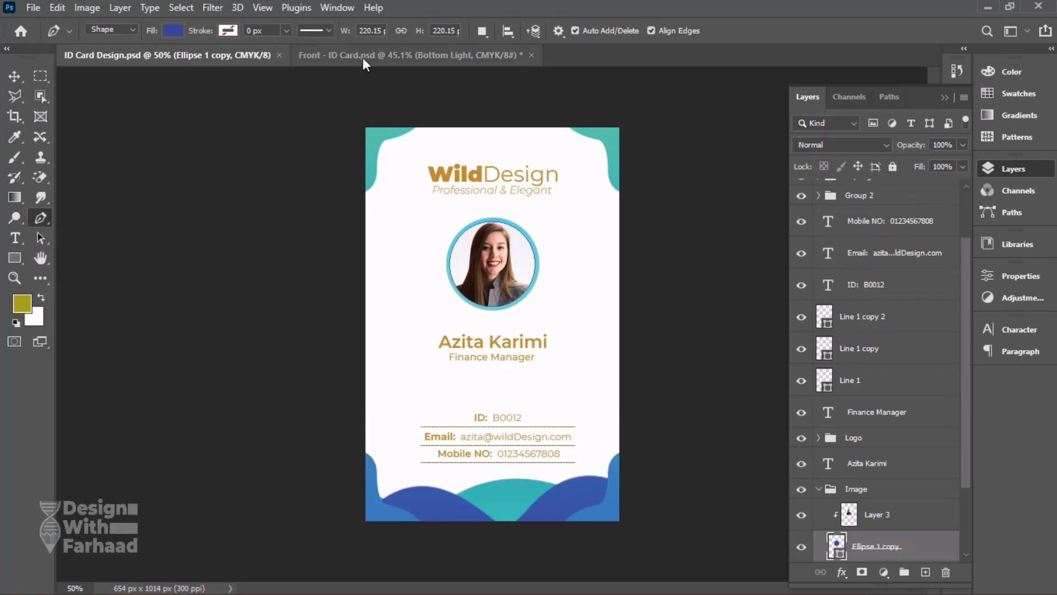
key("ctrl+Tab")
left_click(395, 475)
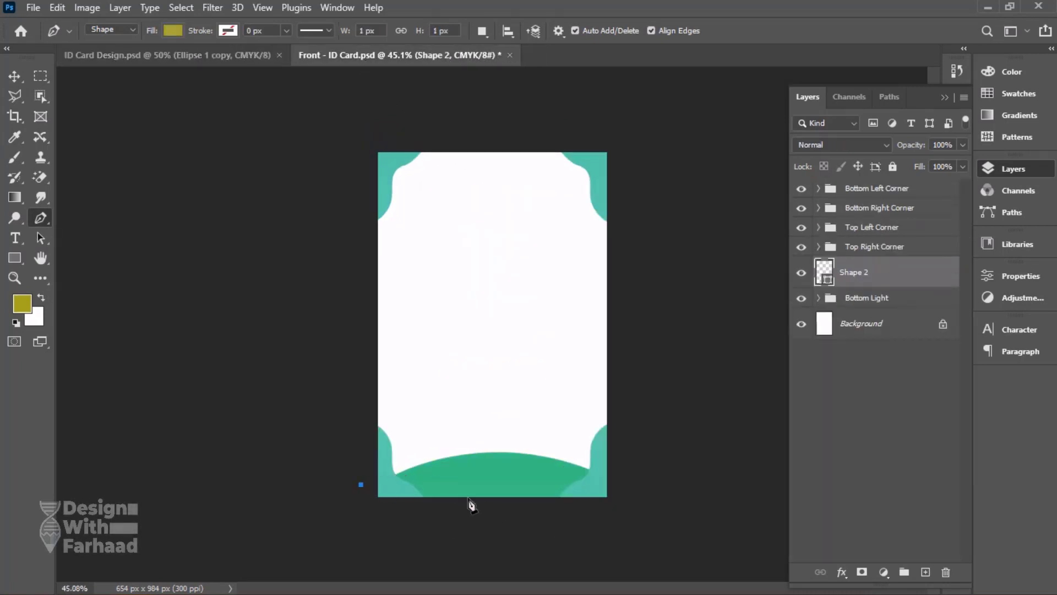
left_click_drag(536, 516, 639, 582)
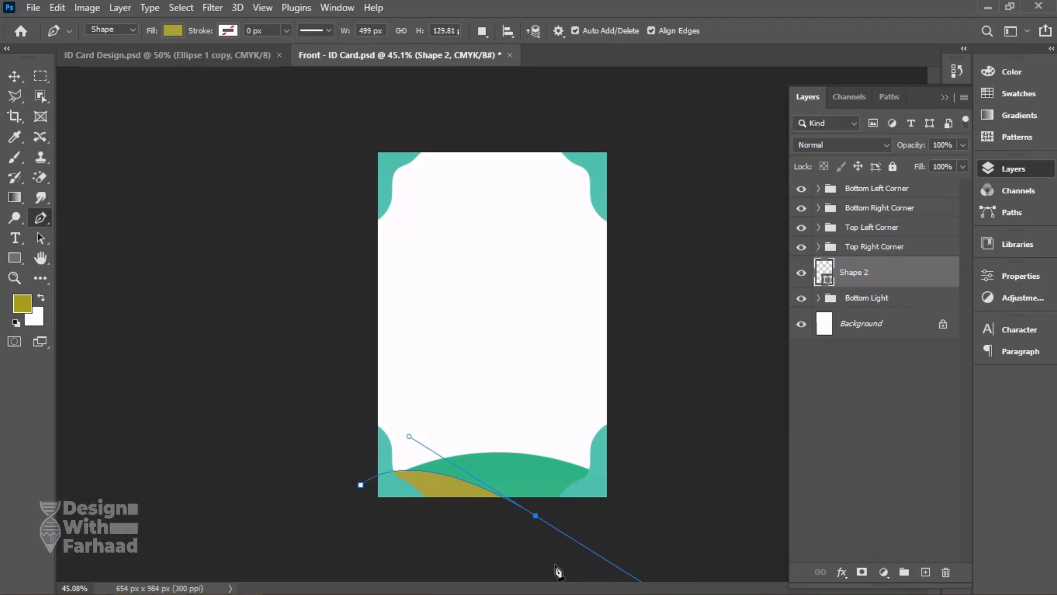
left_click(553, 565)
left_click_drag(449, 565, 429, 561)
left_click_drag(373, 551, 341, 528)
left_click(359, 487)
key("v")
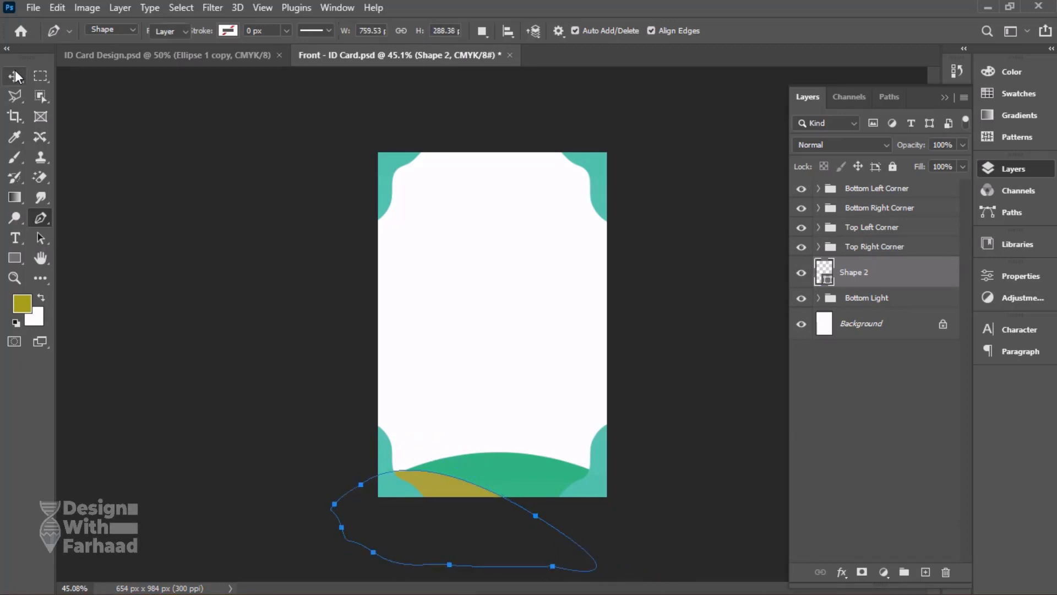
key("ctrl+Return")
key("d")
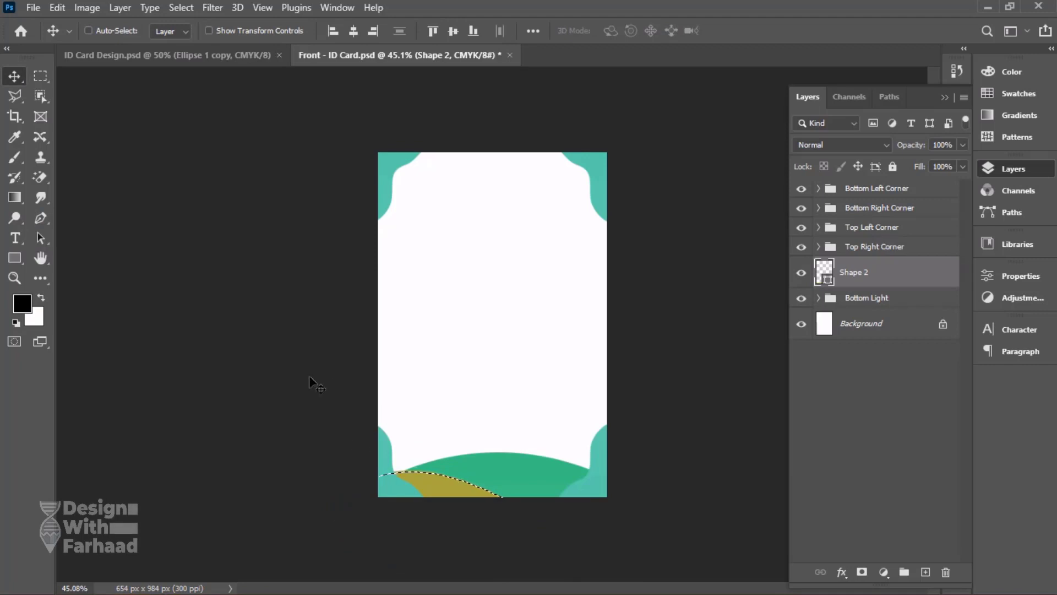
Narrow Shape 2 and raise it so its hump starts at the bottom left corner and reaches the height of the green arch.
left_click_drag(456, 490, 472, 479)
key("ctrl+t")
left_click_drag(613, 502, 560, 503)
left_click_drag(467, 483, 487, 475)
key("Return")
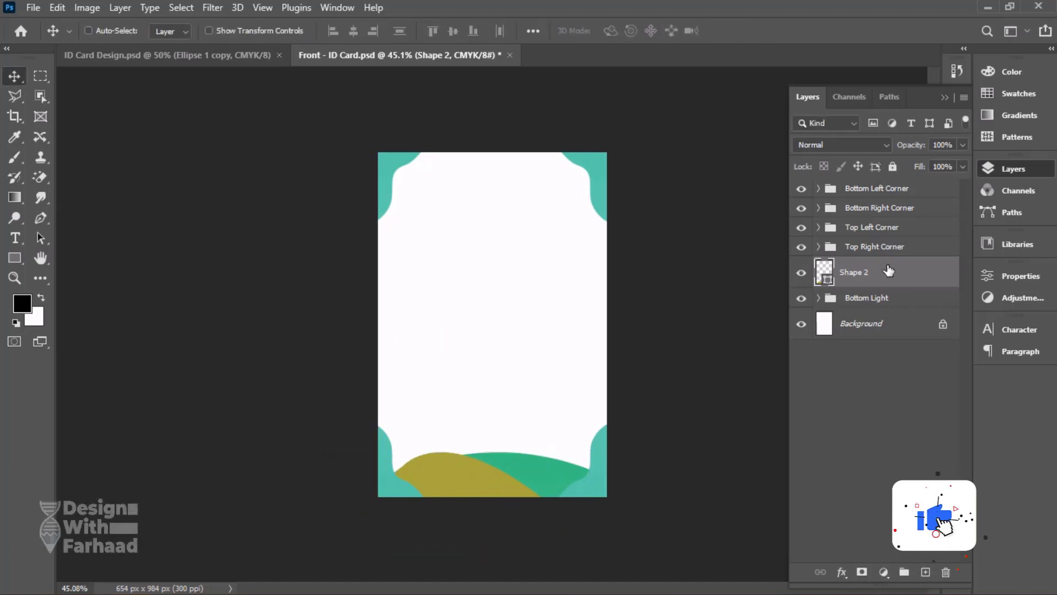
Add a gradient fill with the dark royal-blue preset above Shape 2 and clip it to that shape.
left_click(884, 572)
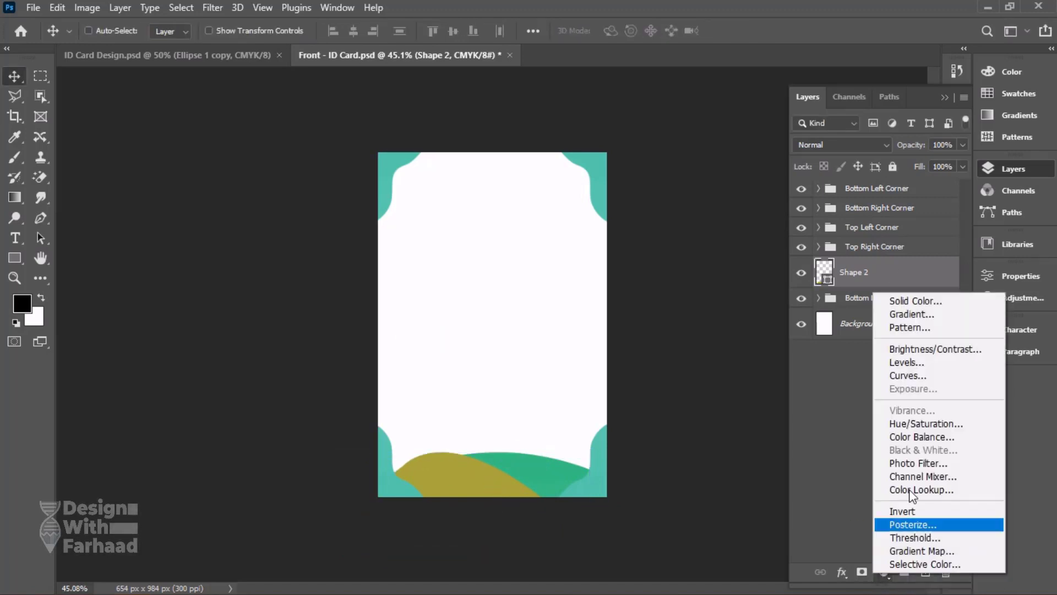
left_click(913, 315)
left_click(901, 79)
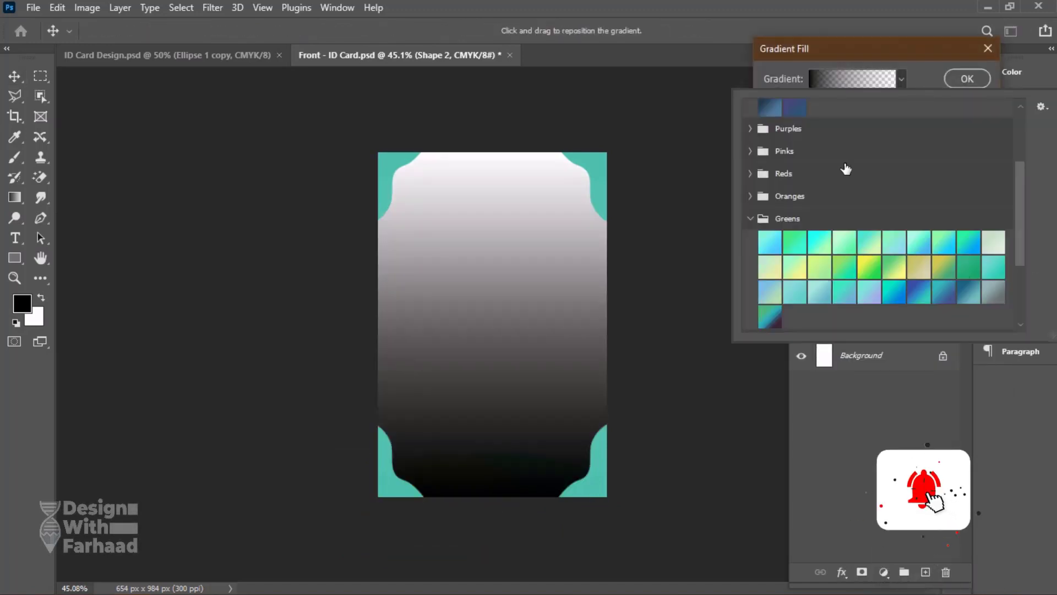
scroll(843, 168, "up", 3)
left_click(840, 161)
left_click(968, 155)
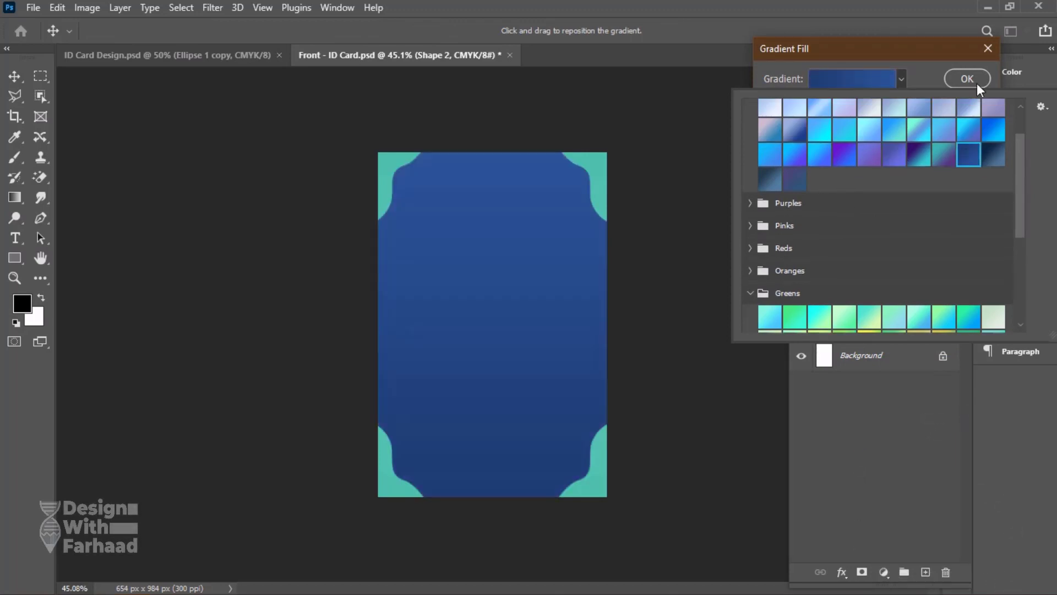
left_click(968, 79)
left_click(872, 286, "alt")
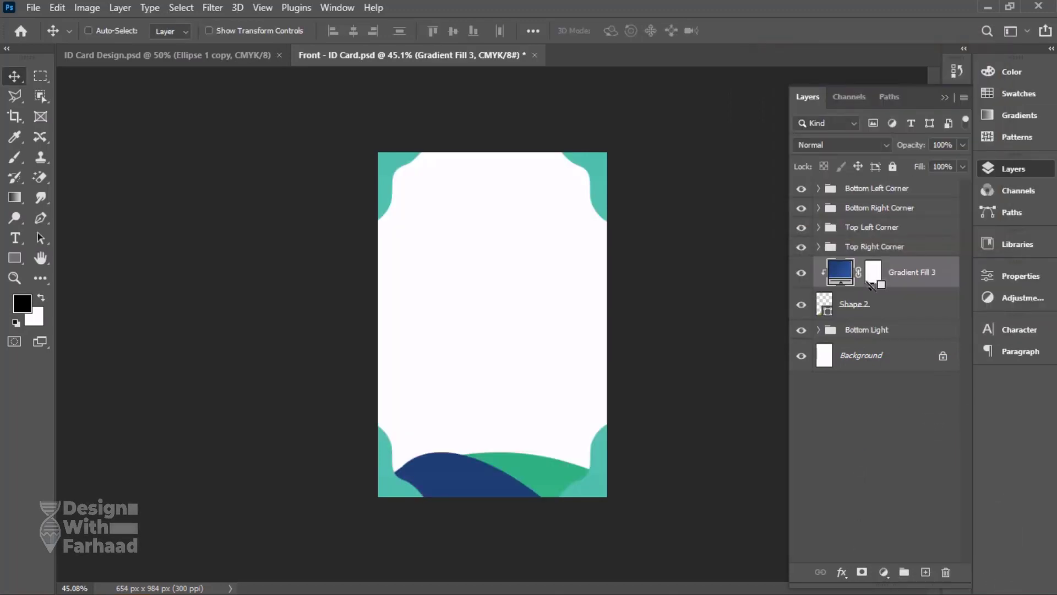
Group Shape 2 with its gradient fill as Circle Left Color and shift the group slightly toward the card's left edge.
left_click(898, 304, "shift")
key("ctrl+g")
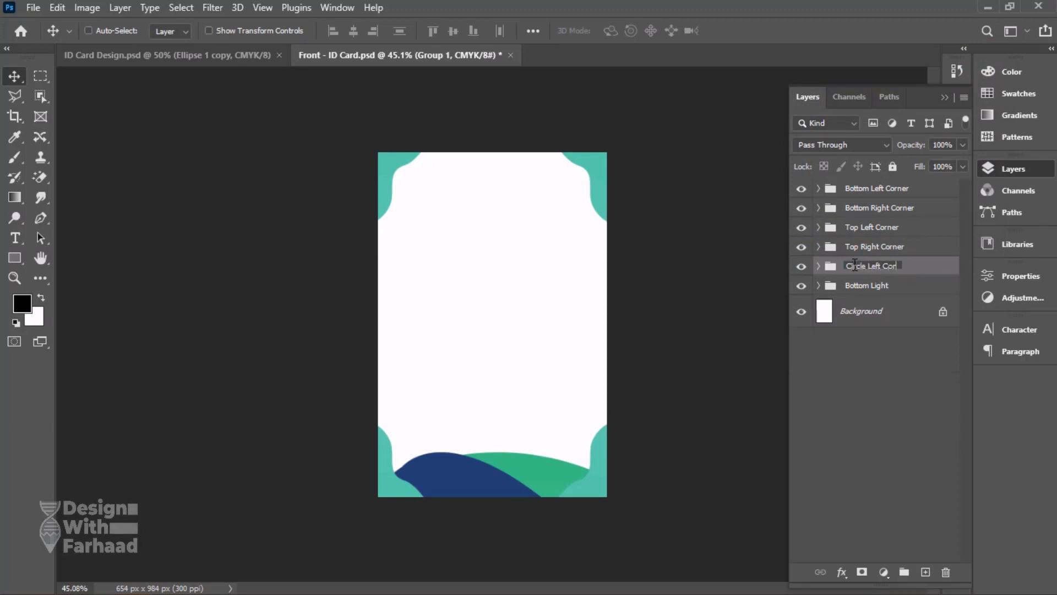
type("or")
key("Return")
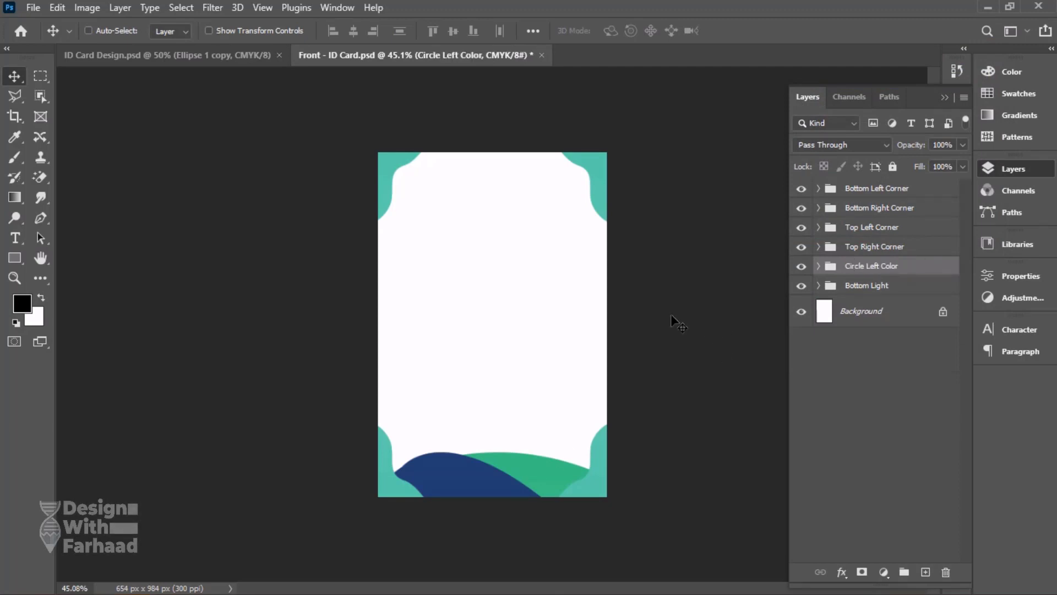
key("ctrl+t")
left_click_drag(491, 481, 467, 480)
key("Return")
Duplicate the Circle Left Color group and name the copy Cirle Right Color.
left_click_drag(872, 271, 926, 573)
double_click(883, 267)
type("Cirle Ri")
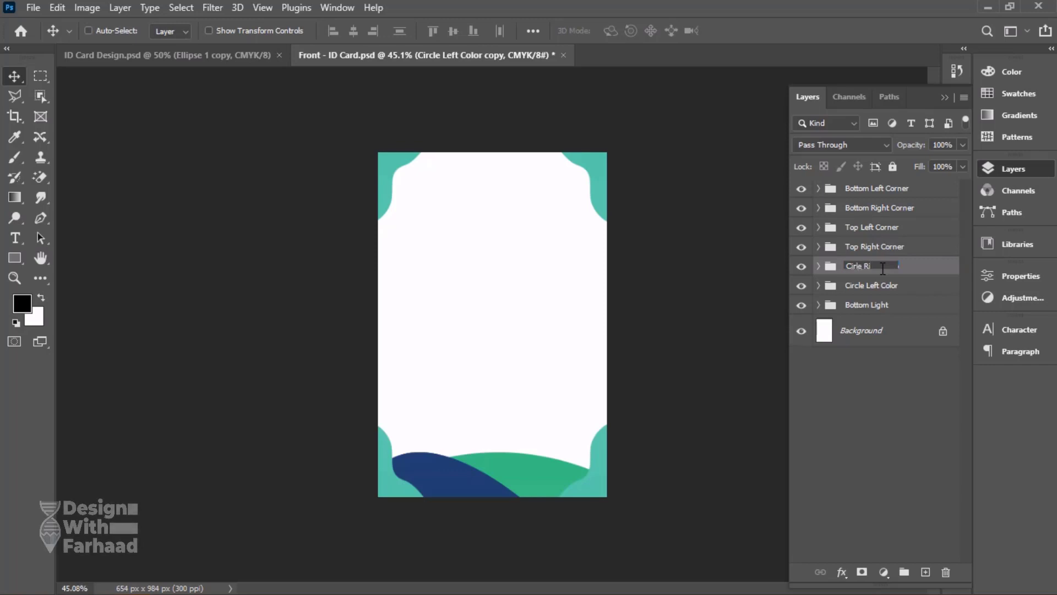
type("ght Color")
key("Return")
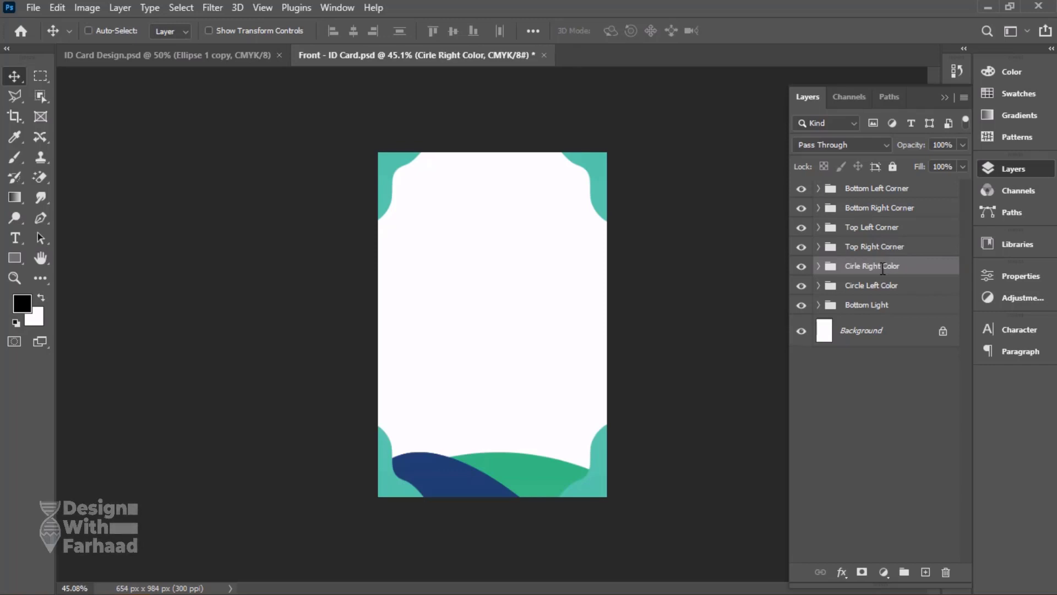
Flip the Cirle Right Color group horizontally and move it over the card's bottom right corner so it mirrors the blue left wave.
key("ctrl+t")
left_click_drag(463, 503, 569, 503)
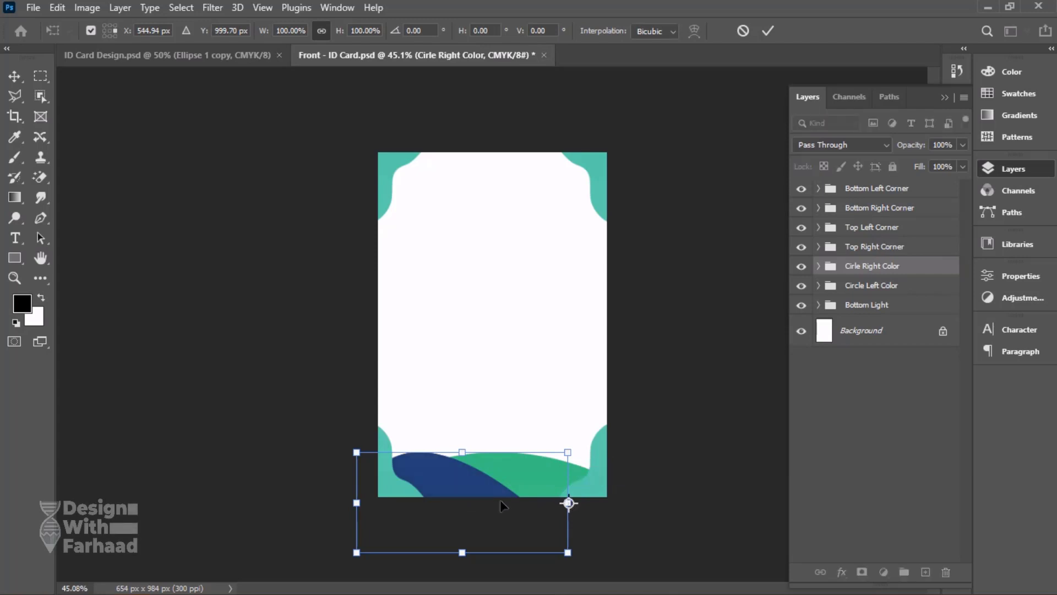
right_click(466, 481)
left_click(504, 469)
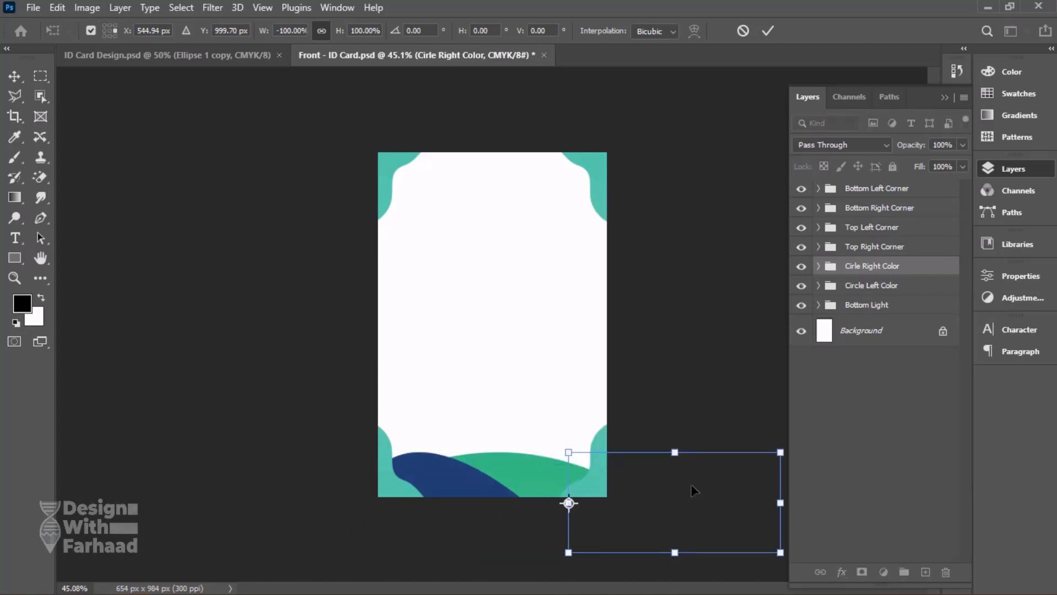
key("Return")
left_click_drag(708, 483, 559, 486)
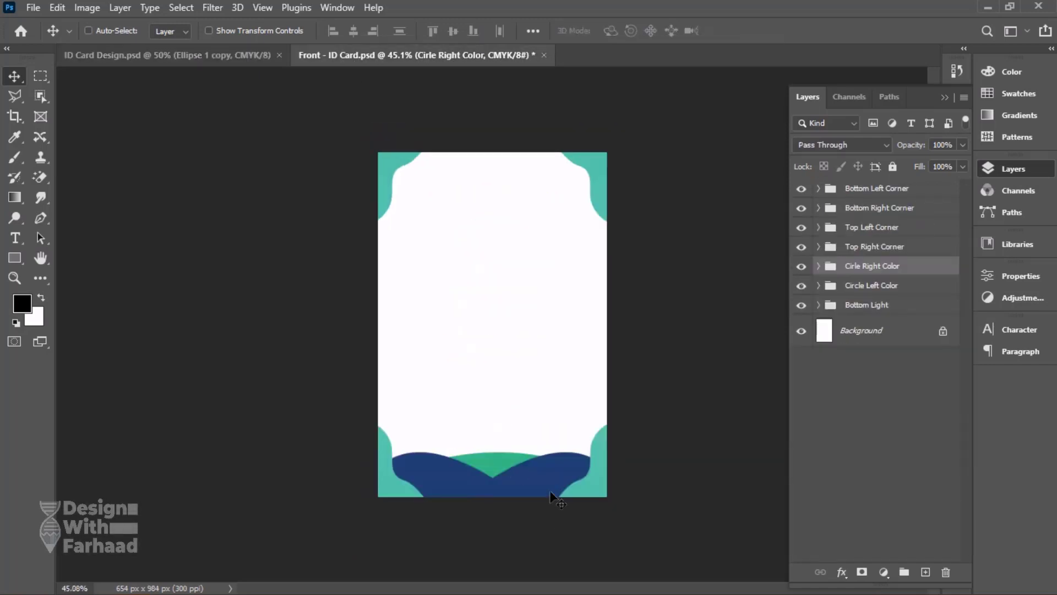
Rotate the Cirle Right Color group slightly counterclockwise and nudge it toward the bottom right corner.
left_click_drag(550, 490, 559, 478)
key("ctrl+t")
left_click_drag(684, 401, 647, 378)
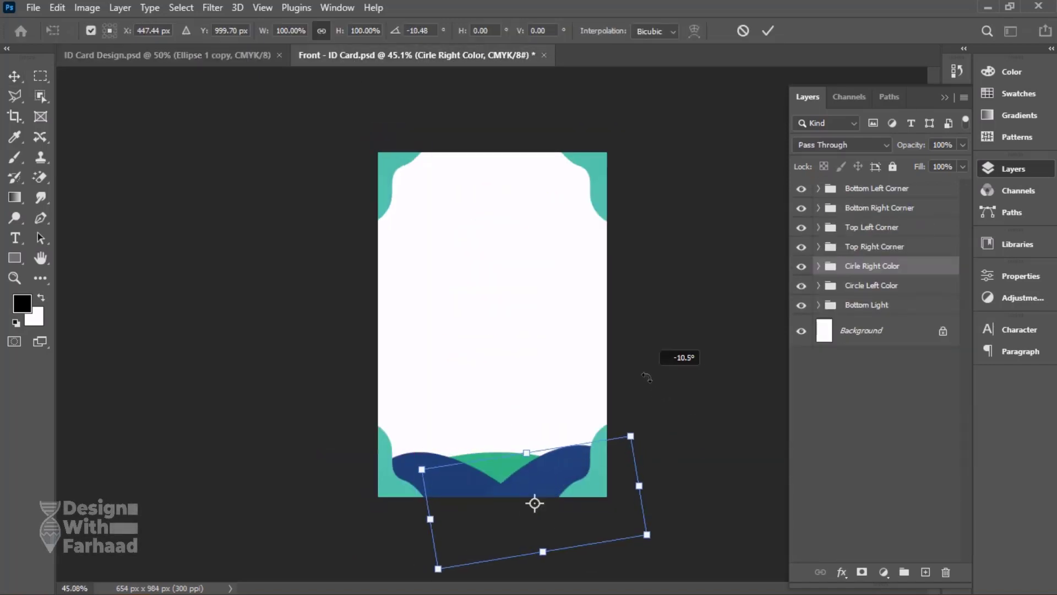
mouse_move(554, 467)
left_mouse_down()
mouse_move(546, 476)
mouse_move(556, 468)
left_mouse_up()
key("Return")
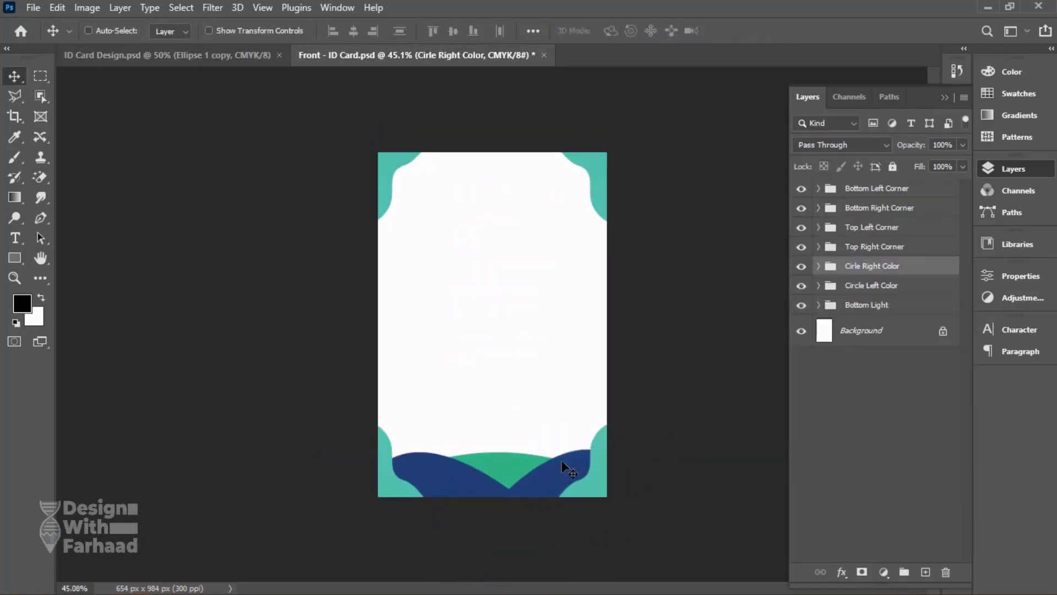
Rotate the Circle Left Color group slightly clockwise and shift it toward the bottom left corner, then lower the green Bottom Light arch slightly.
left_click(887, 290)
key("ctrl+t")
left_click_drag(480, 408, 491, 411)
left_click_drag(468, 485, 447, 490)
left_click_drag(499, 420, 524, 420)
left_click_drag(434, 476, 447, 485)
key("Return")
left_click(876, 305)
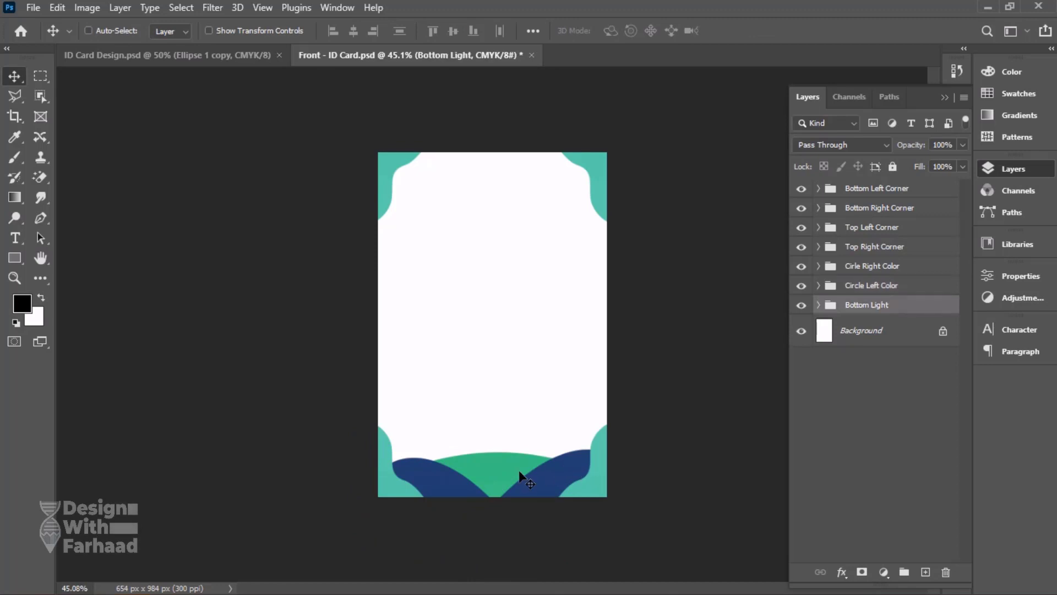
left_click_drag(519, 476, 520, 485)
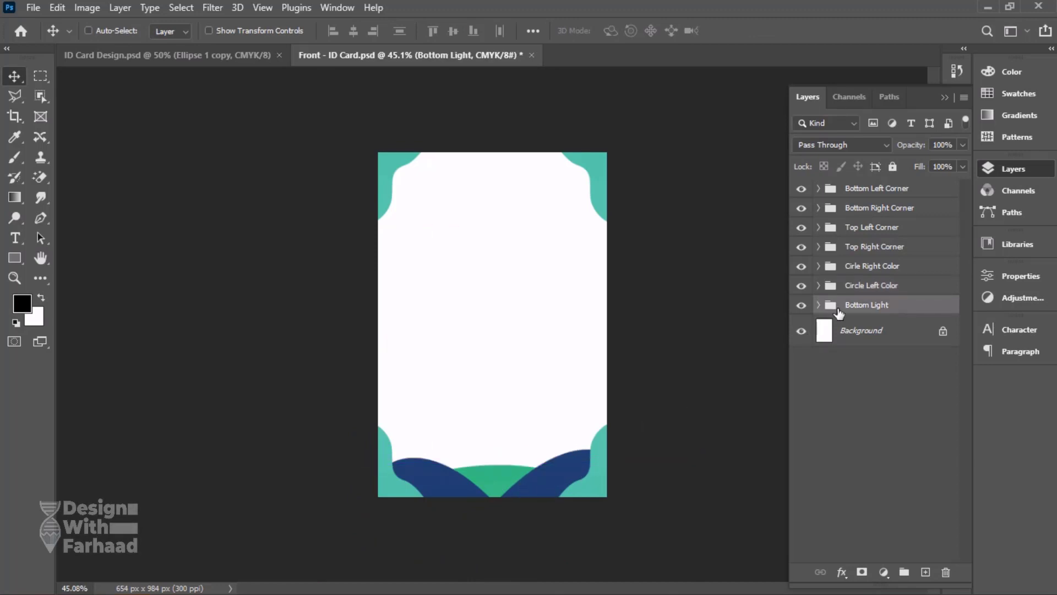
Try several blend modes on the Cirle Right Color group and set it to Hard Light.
left_click(892, 267)
left_click(844, 144)
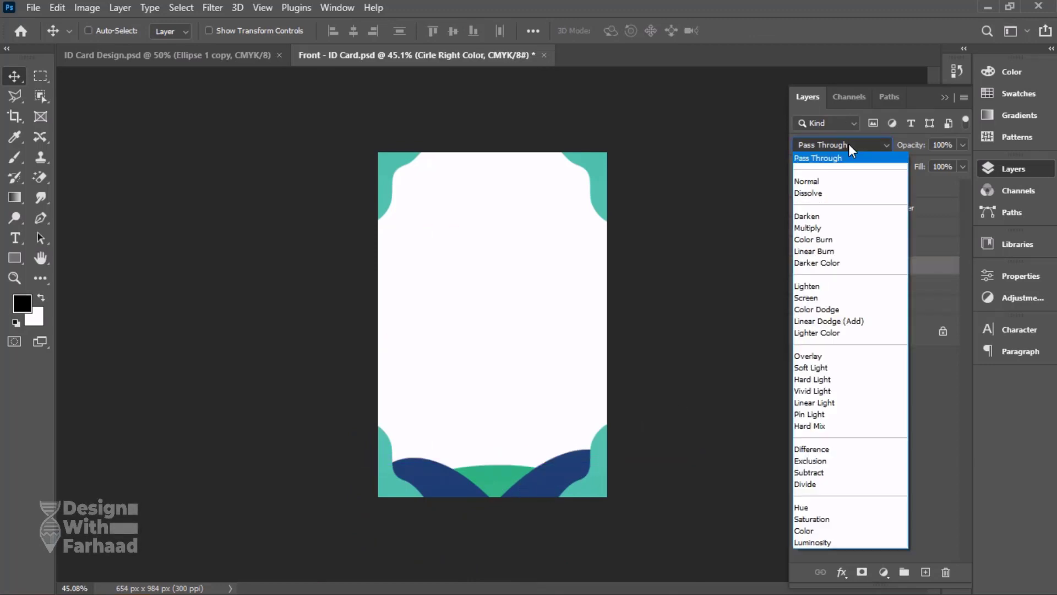
left_click(815, 216)
key("Down")
key("Down")
key("Down")
key("Down")
key("Down")
key("Down")
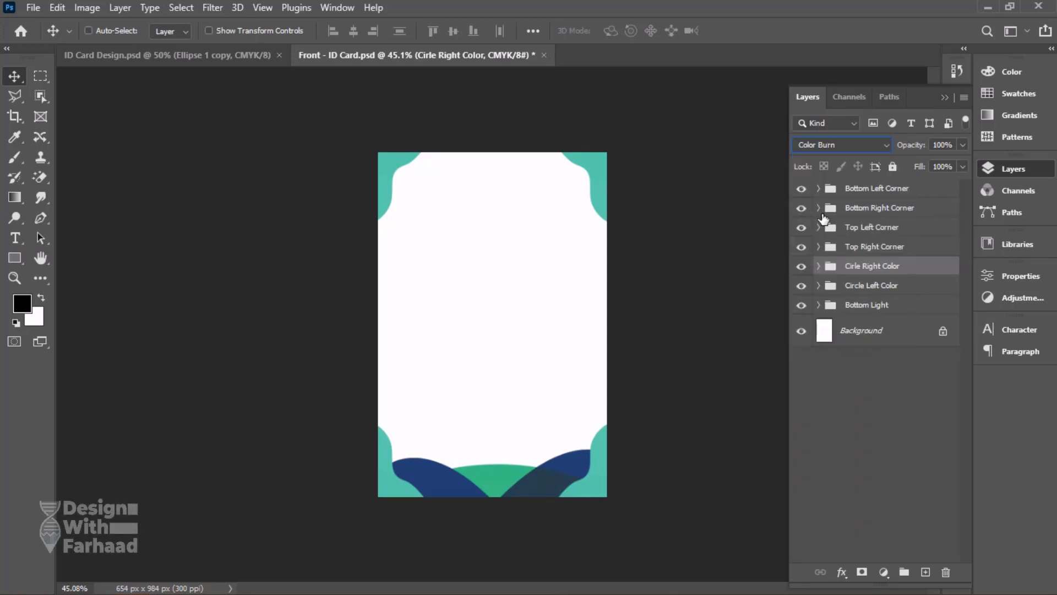
key("Down")
key("Down")
key("Down")
key("Down")
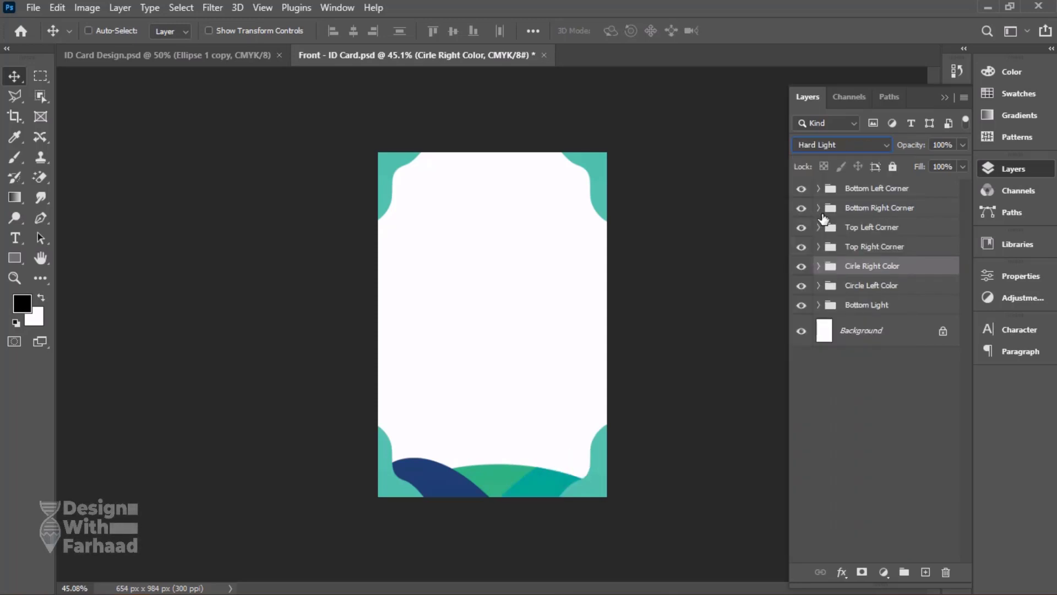
key("Up")
left_click(852, 144)
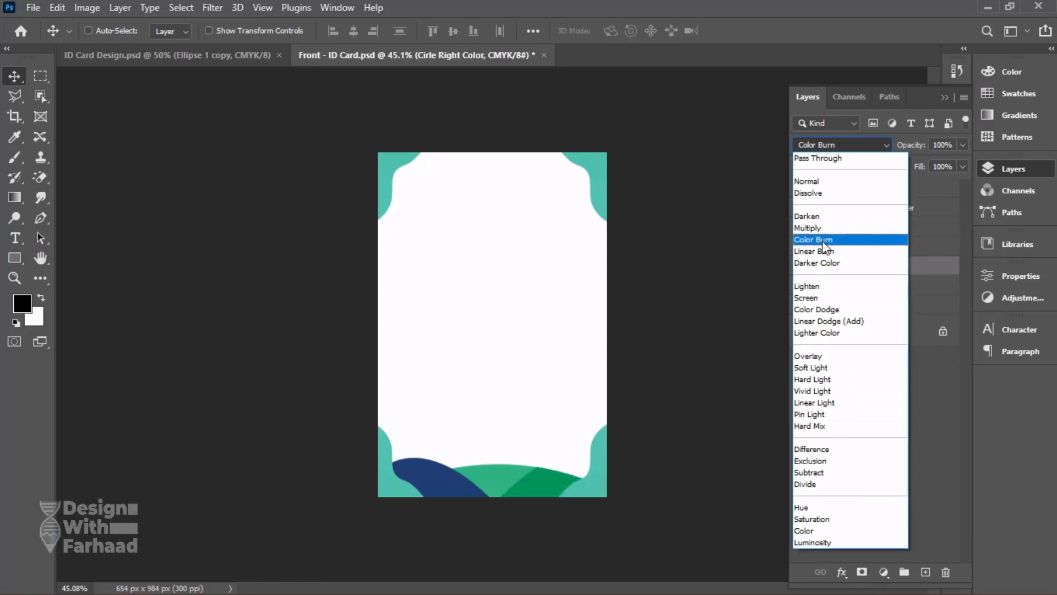
left_click(824, 380)
Set the Circle Left Color group's blend mode to Hard Light to match the right wave.
left_click(859, 286)
left_click(837, 145)
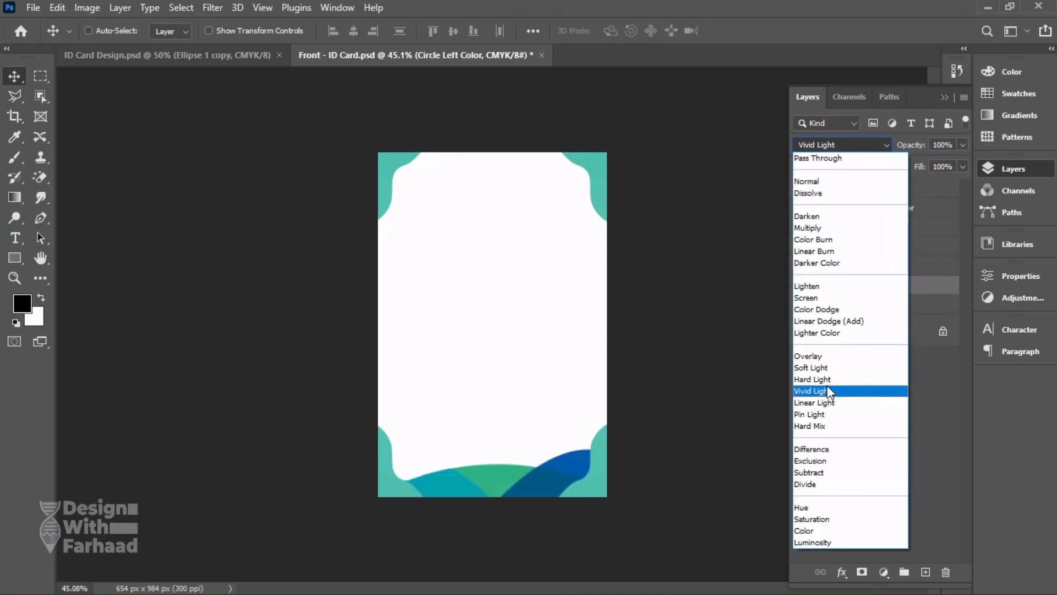
left_click(829, 384)
left_click(877, 265)
Set the Bottom Light group's blend mode to Linear Light and save the document.
left_click(873, 305)
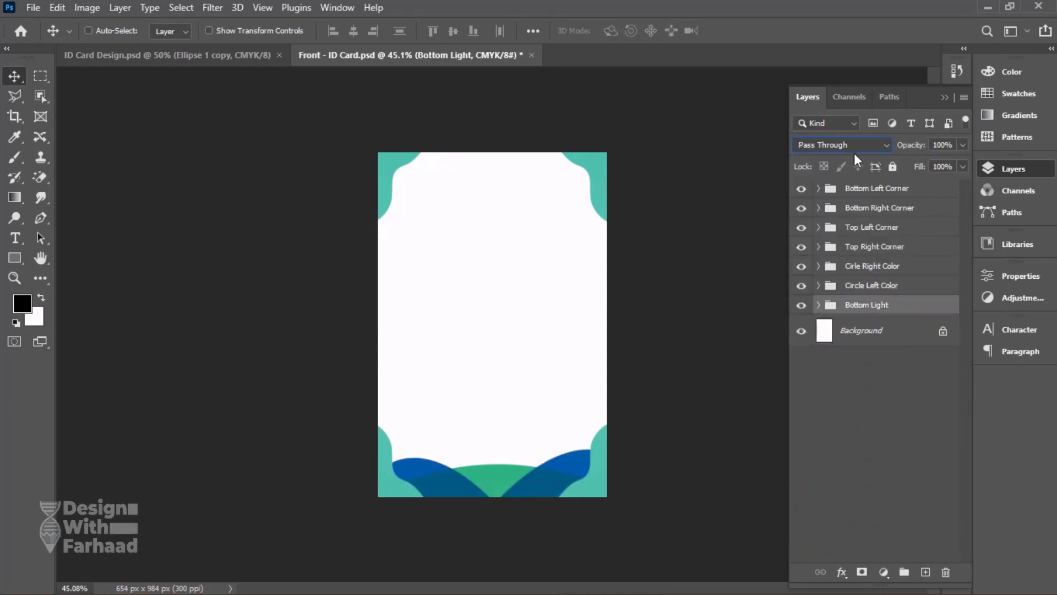
left_click(848, 145)
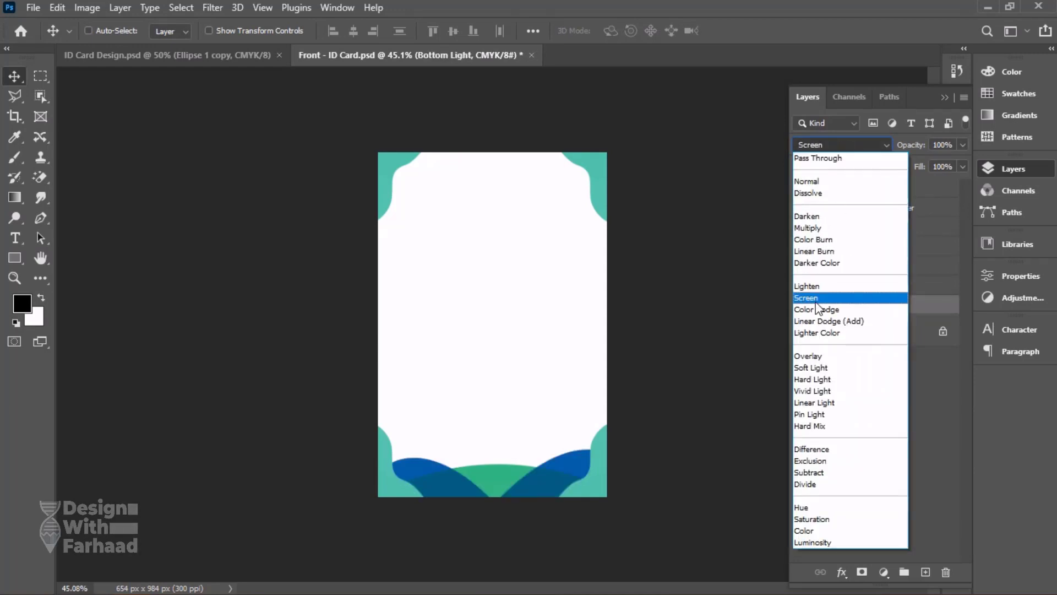
left_click(820, 403)
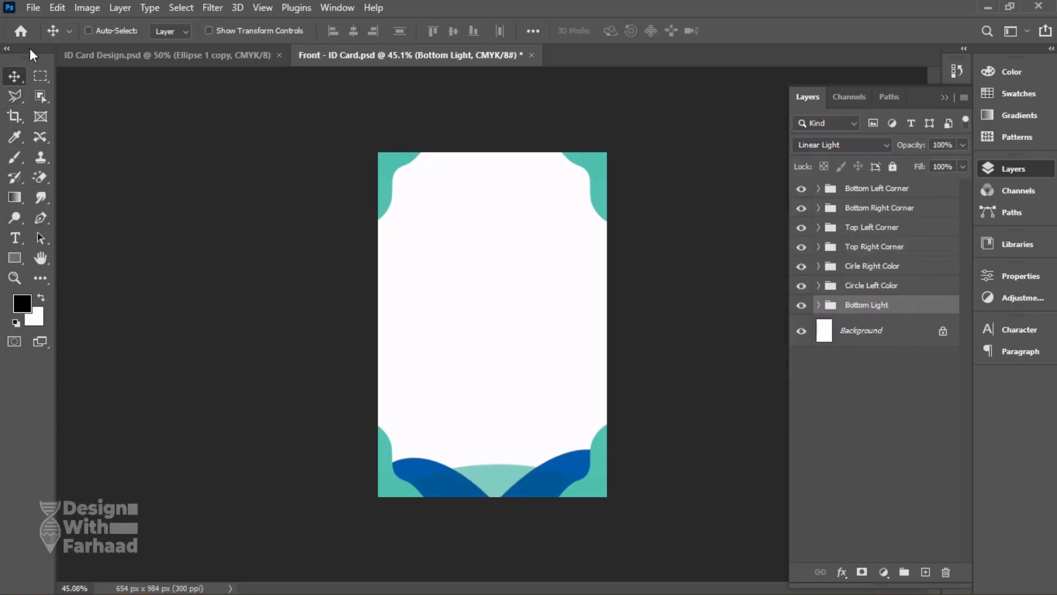
key("ctrl+s")
Check the reference card, then add the horizontal text WildDesign on a new layer above the Bottom Left Corner group.
left_click(219, 54)
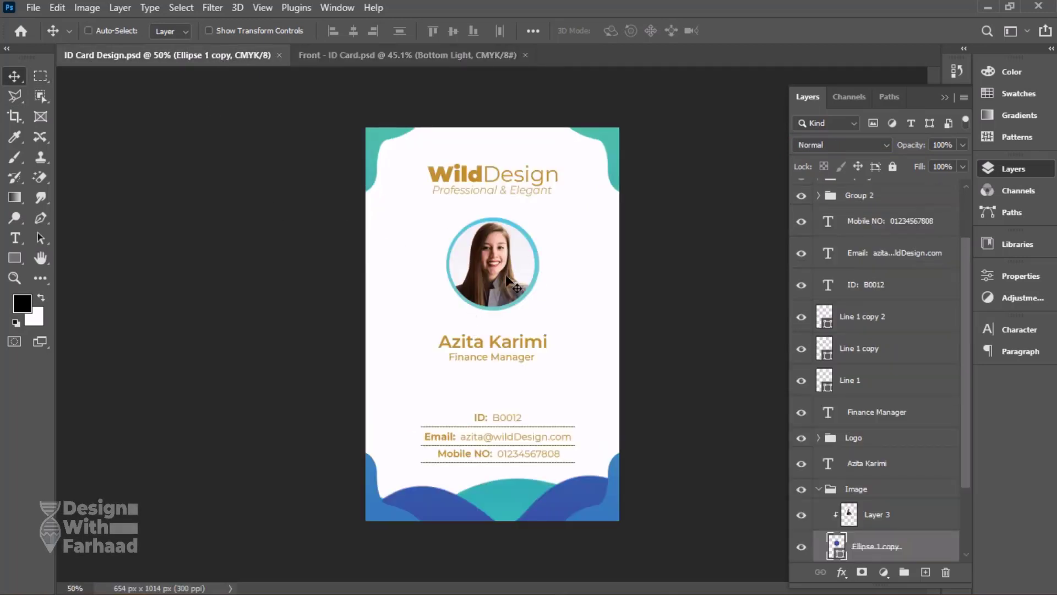
left_click(366, 54)
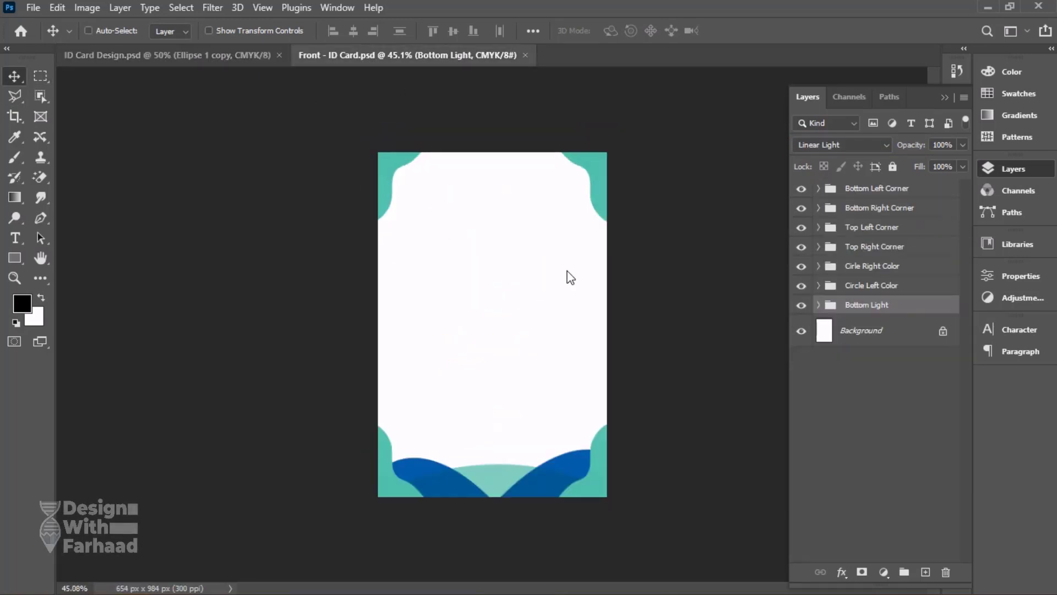
left_click(914, 192)
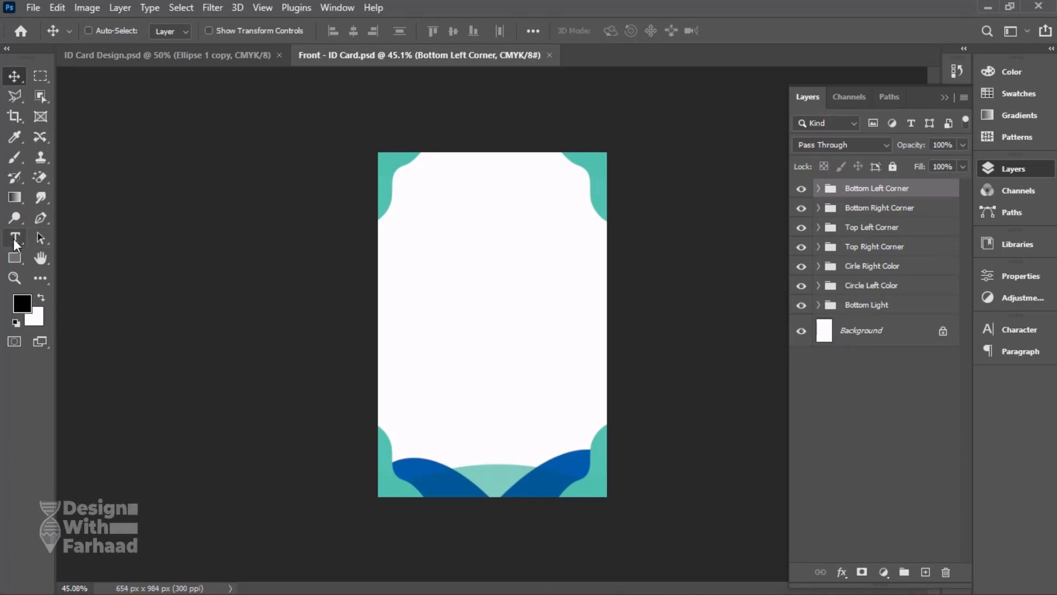
left_click(14, 238)
right_click(7, 240)
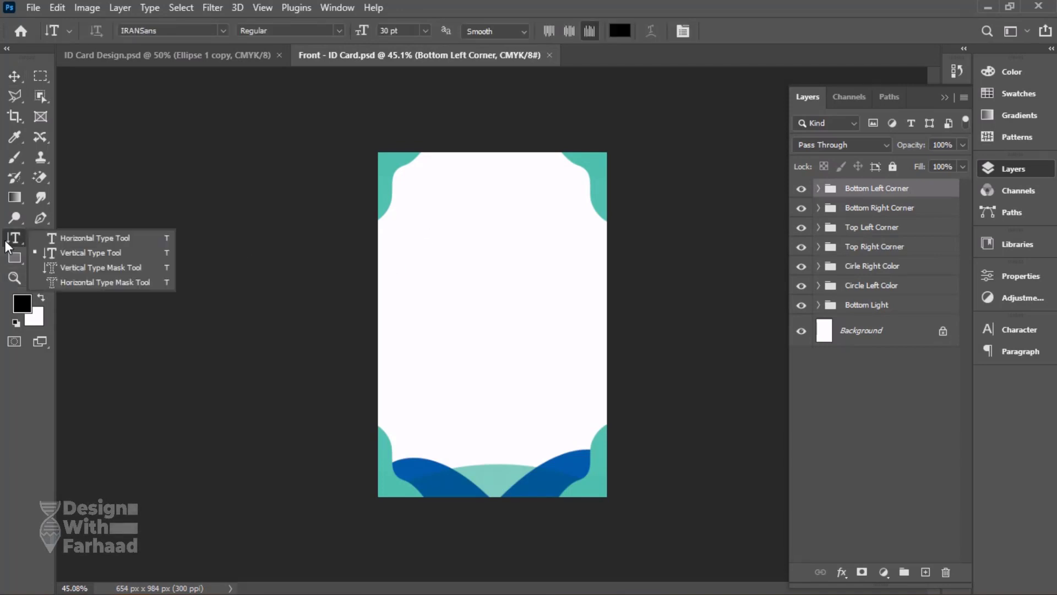
left_click(68, 236)
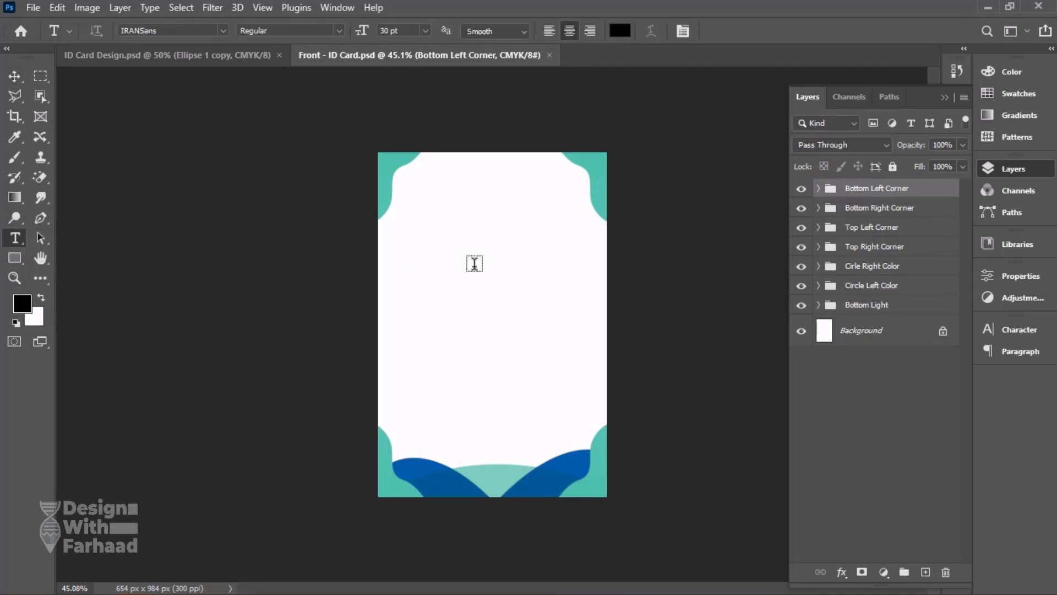
left_click(474, 263)
type("Wild")
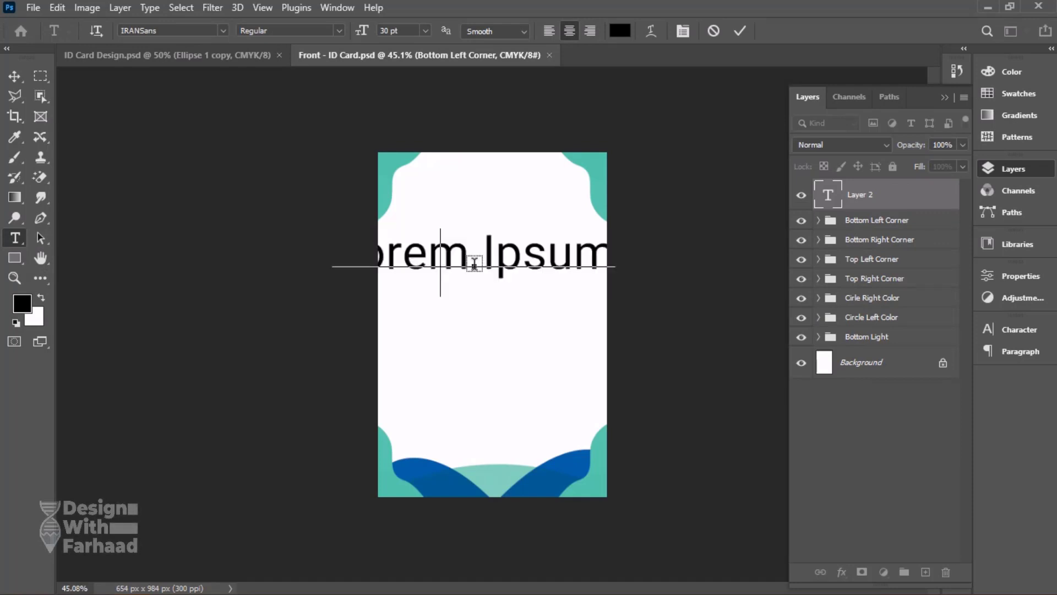
type("Design")
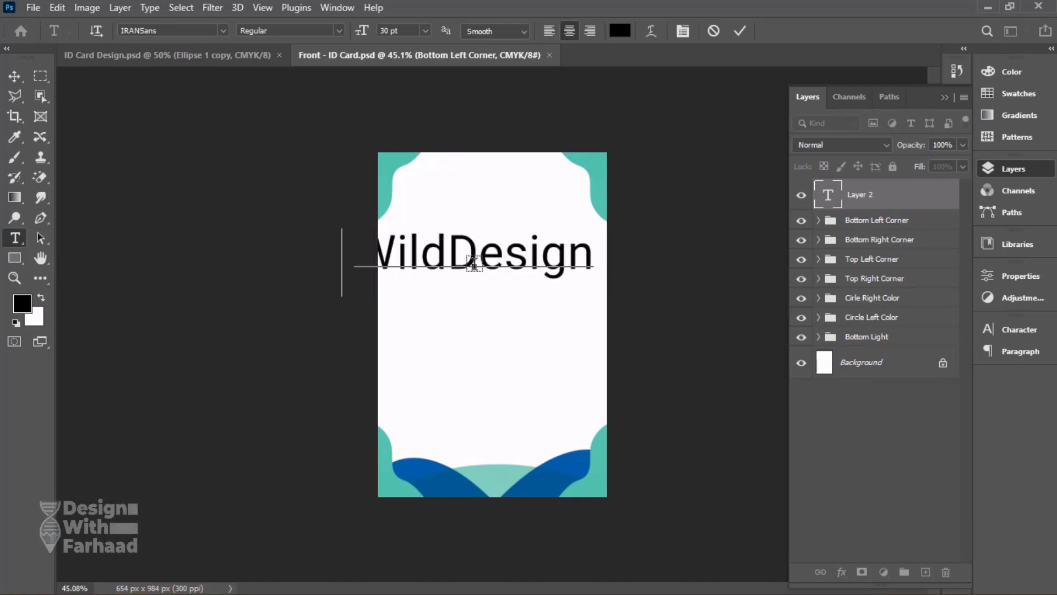
Set the WildDesign text size to 25 pt and shift the text so it fits within the card's width.
key("ctrl+a")
left_click(1020, 352)
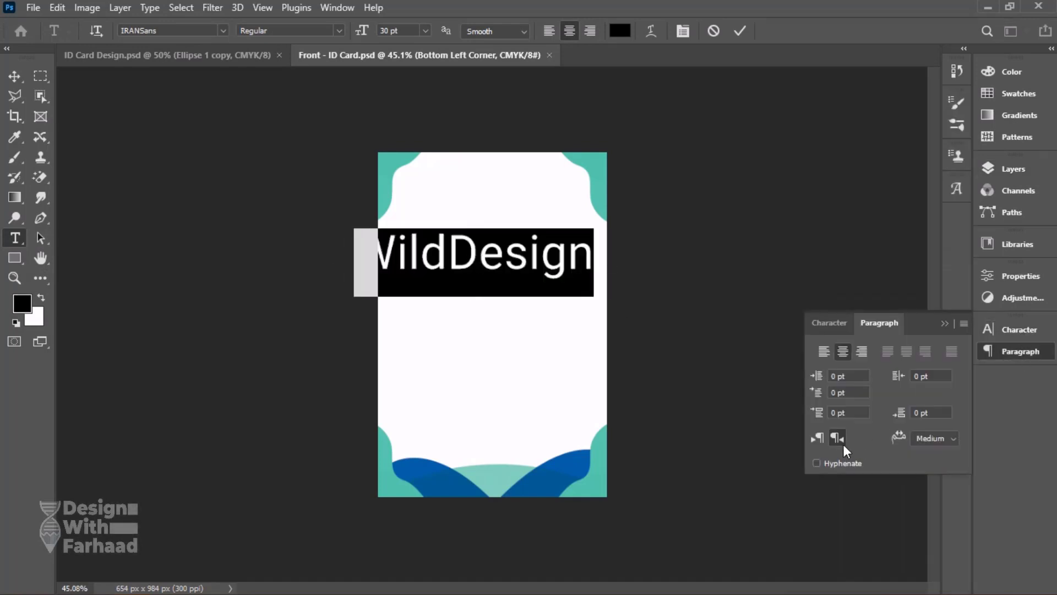
left_click(1018, 351)
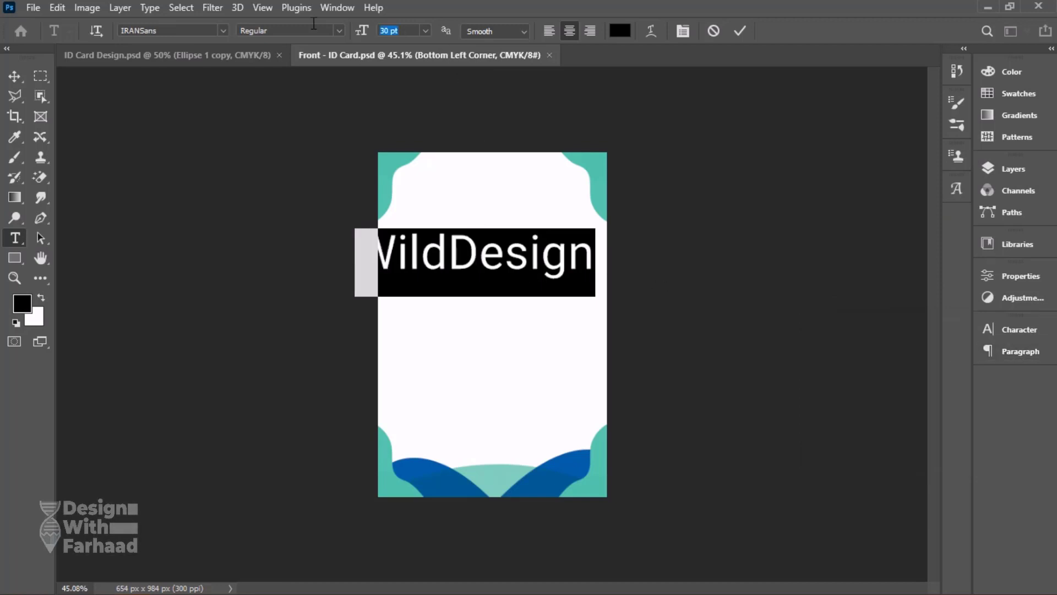
key("Return")
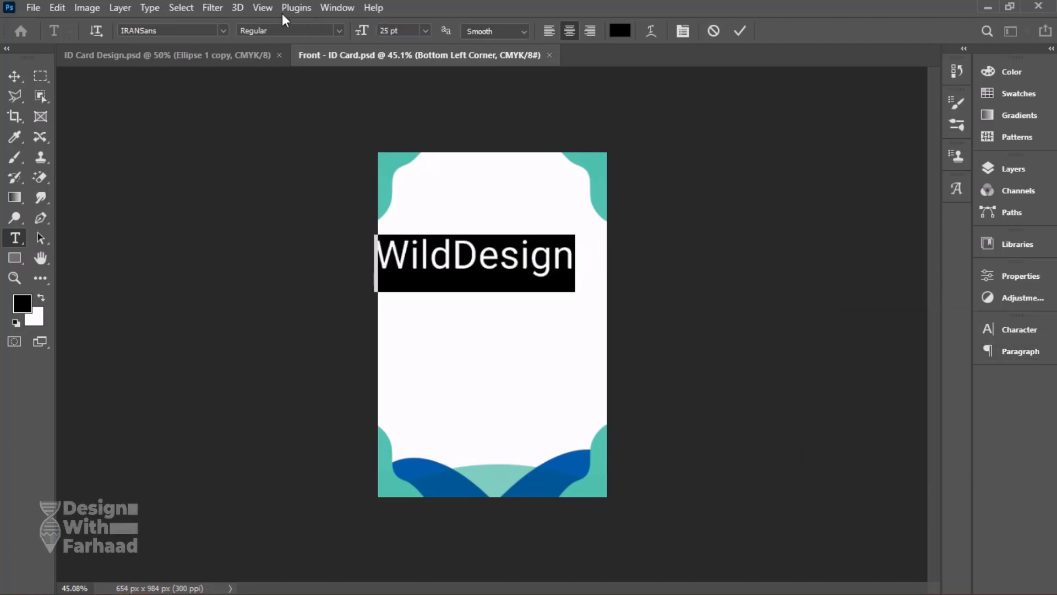
key("ctrl+Return")
left_click_drag(443, 254, 466, 254)
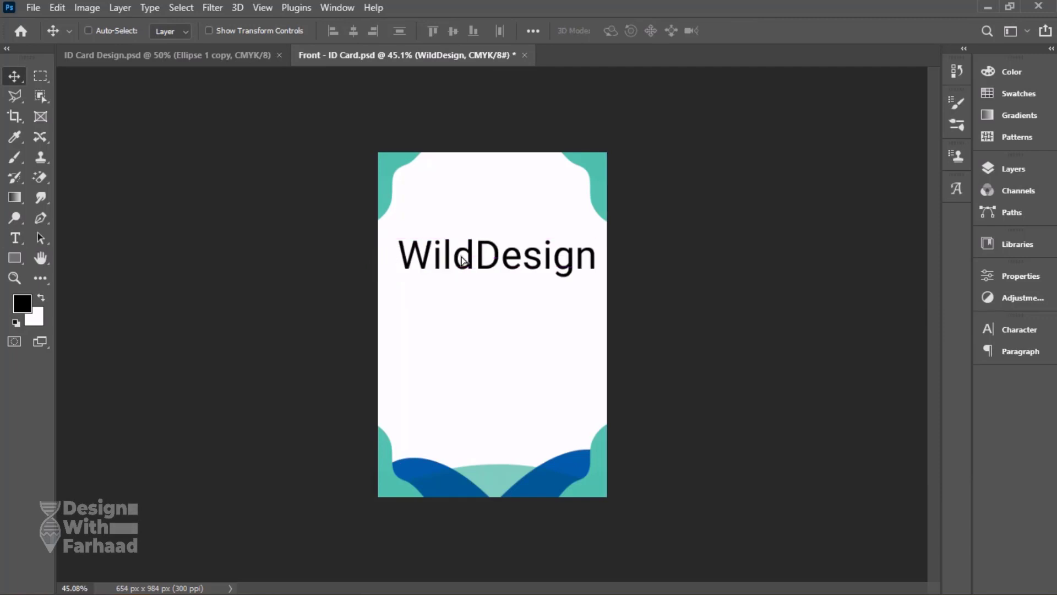
Change the font of the whole WildDesign text to Open Sans ExtraBold.
left_click(475, 257)
key("ctrl+a")
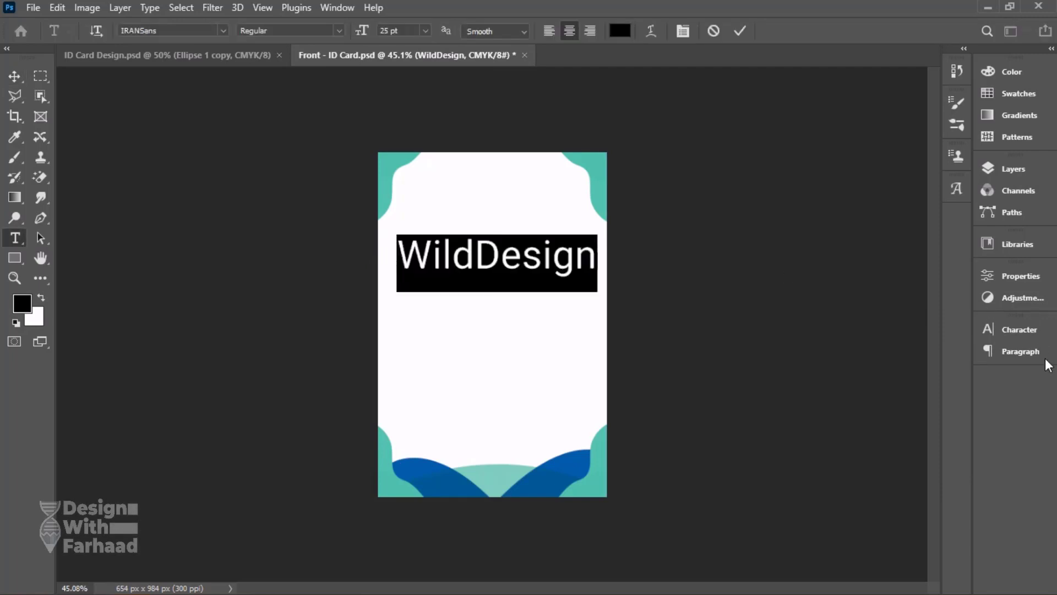
left_click(1017, 331)
left_click(862, 353)
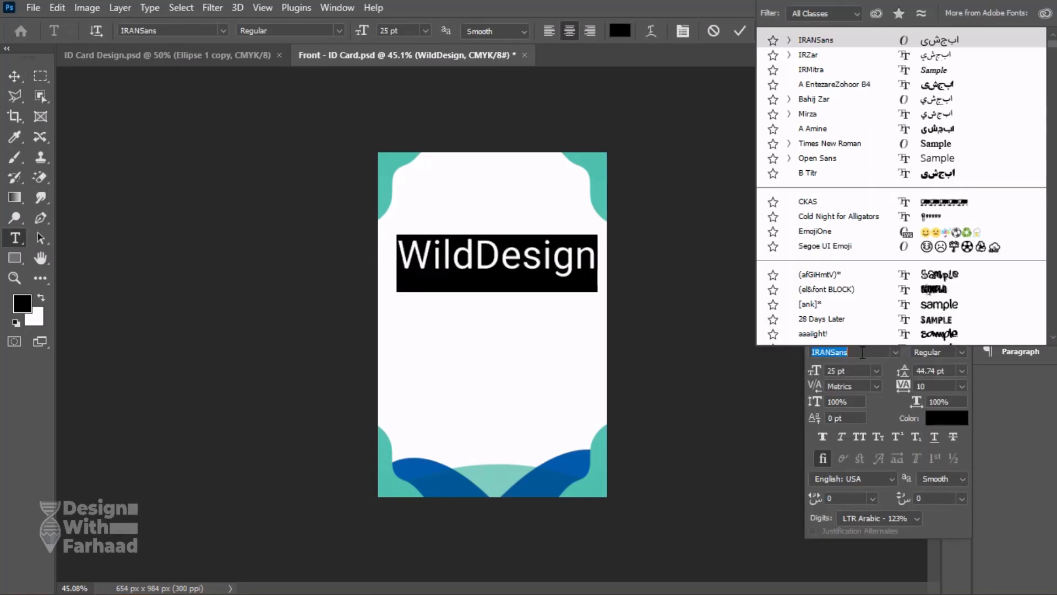
type("open")
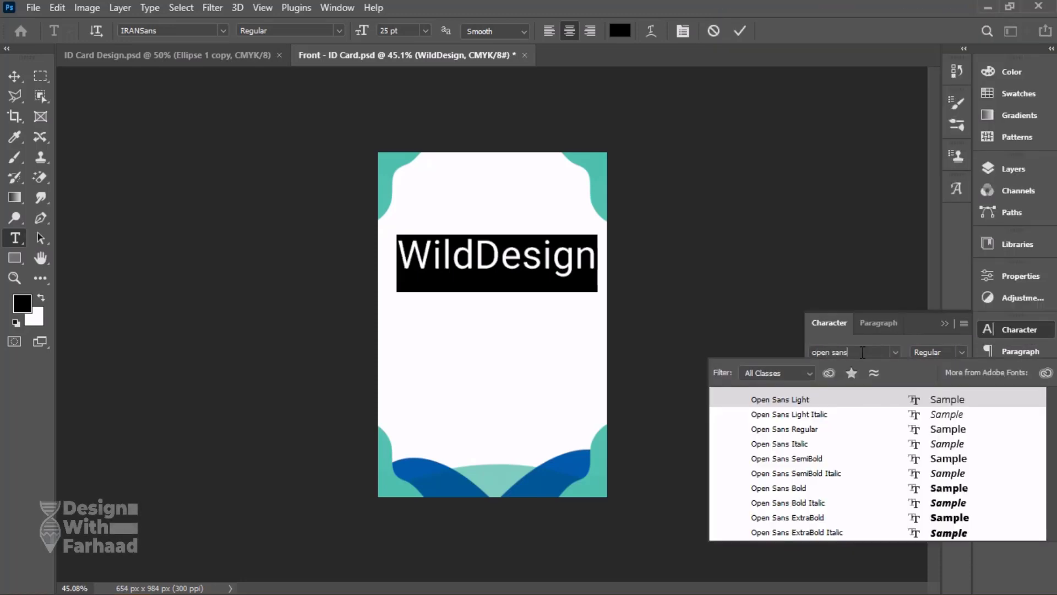
type(" sans")
left_click(798, 517)
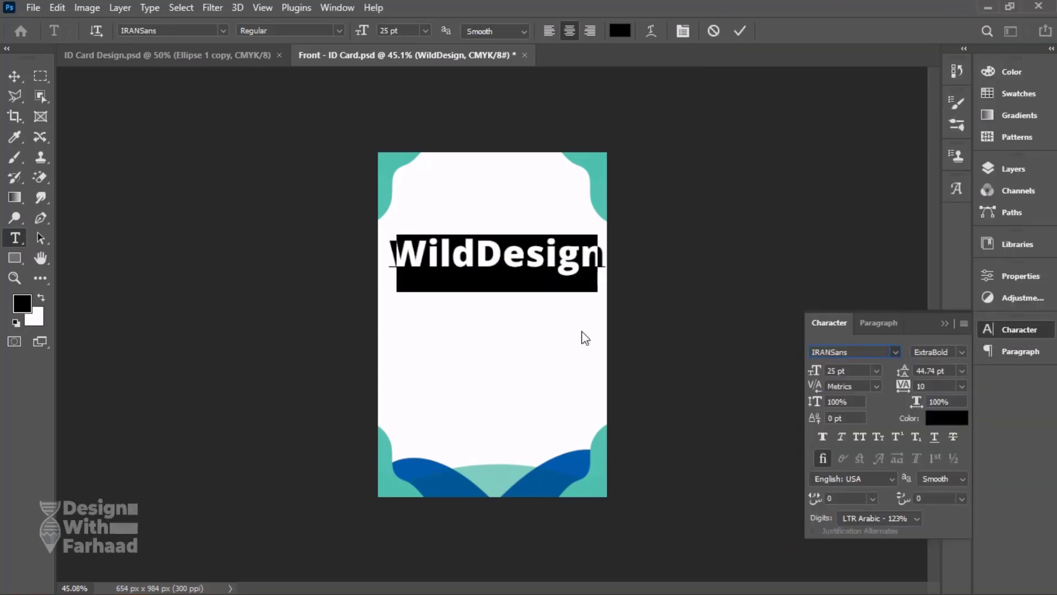
Set only the word Design in the WildDesign text to the SemiBold style.
left_click(502, 255)
left_click_drag(475, 255, 608, 263)
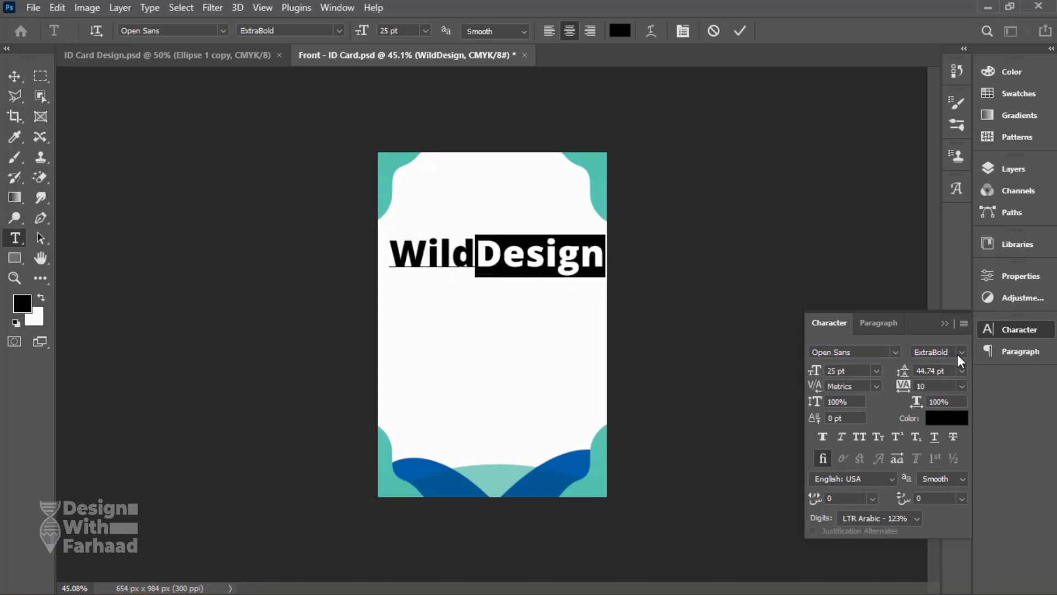
left_click(961, 352)
left_click(936, 414)
left_click(416, 258)
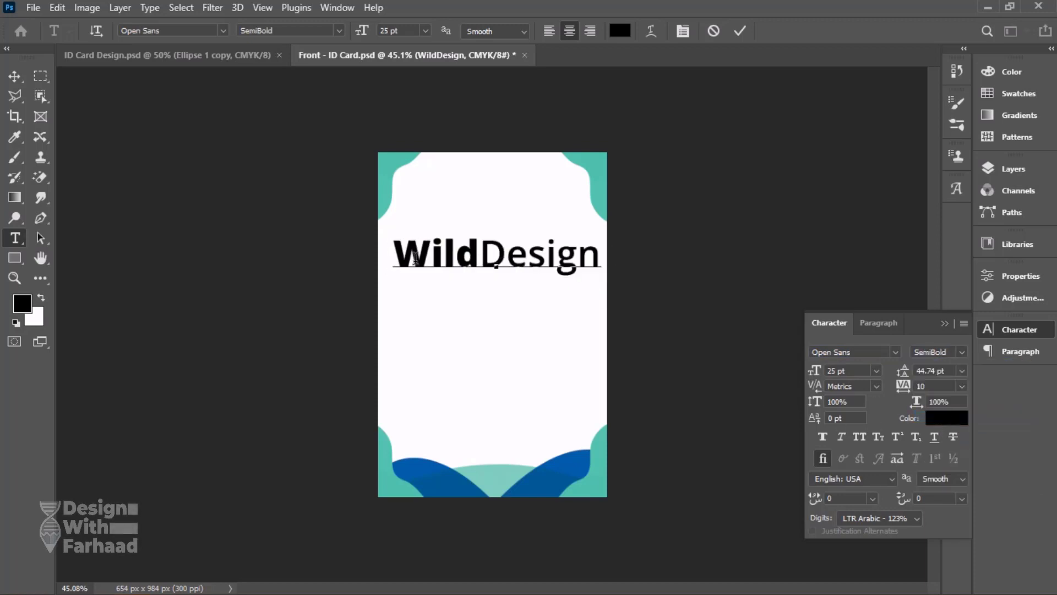
Scale the WildDesign text down to about 19.45 pt and place it centred near the card's upper edge.
left_click(15, 75)
key("ctrl+t")
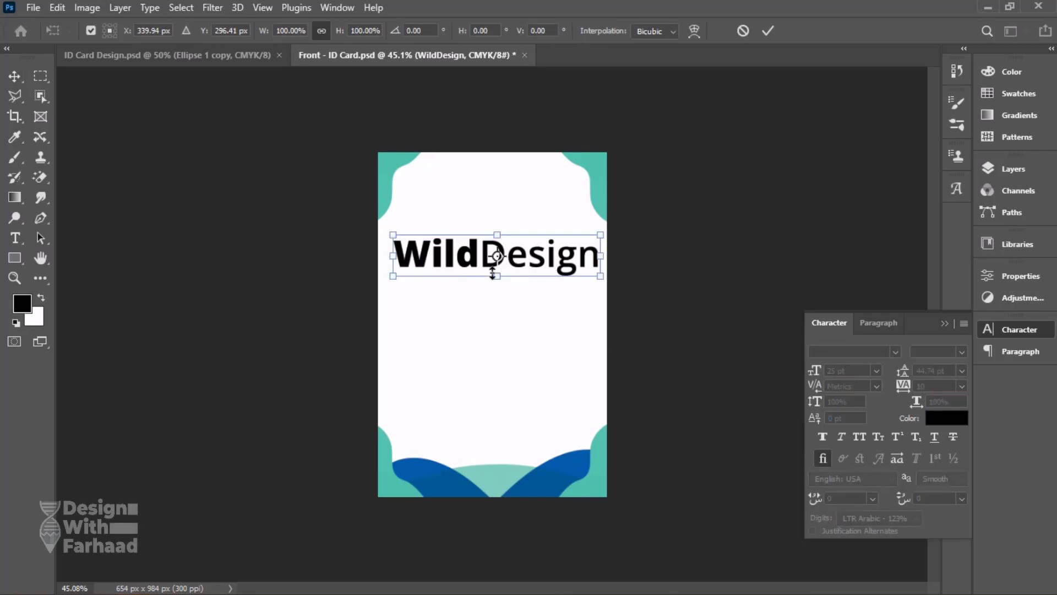
left_click_drag(493, 273, 517, 217)
key("Return")
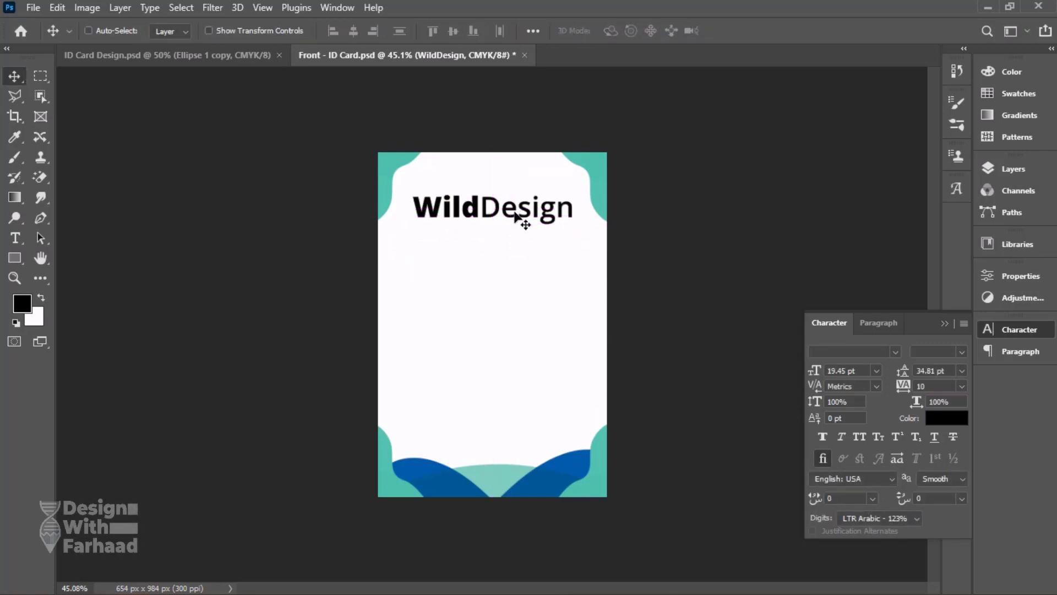
Set the WildDesign text size to 16 pt and centre the text horizontally on the card.
key("t")
type("1")
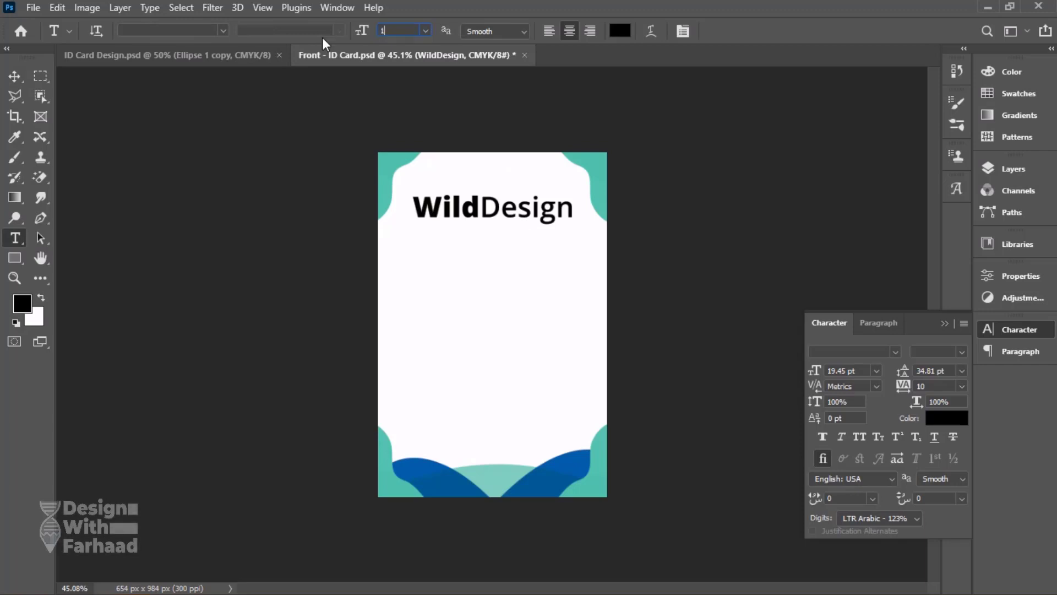
type("6")
key("Return")
left_click(14, 77)
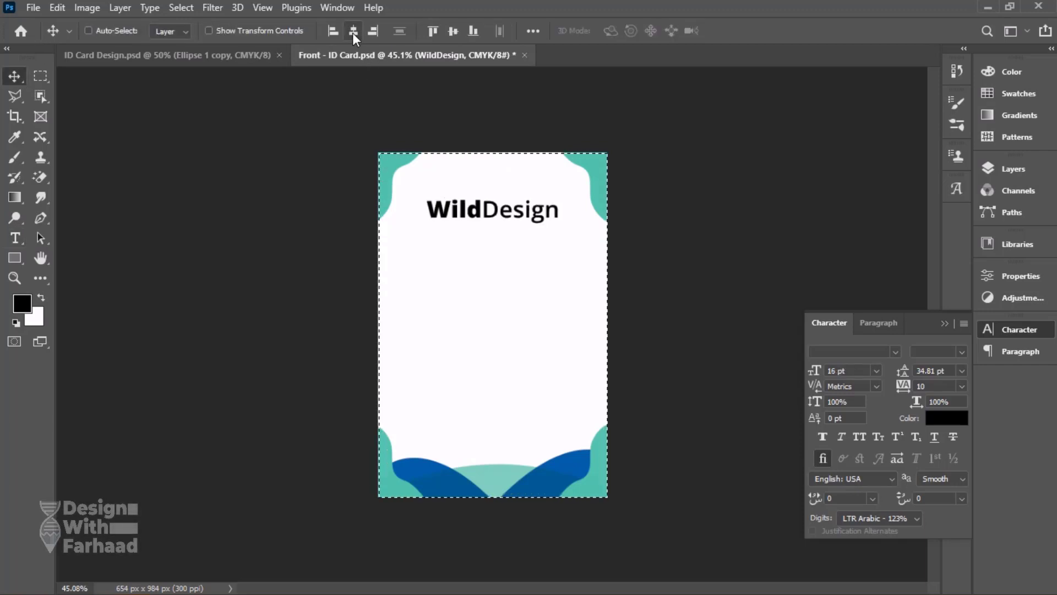
Recolour the WildDesign text to the dark gold bc9305.
left_click(946, 418)
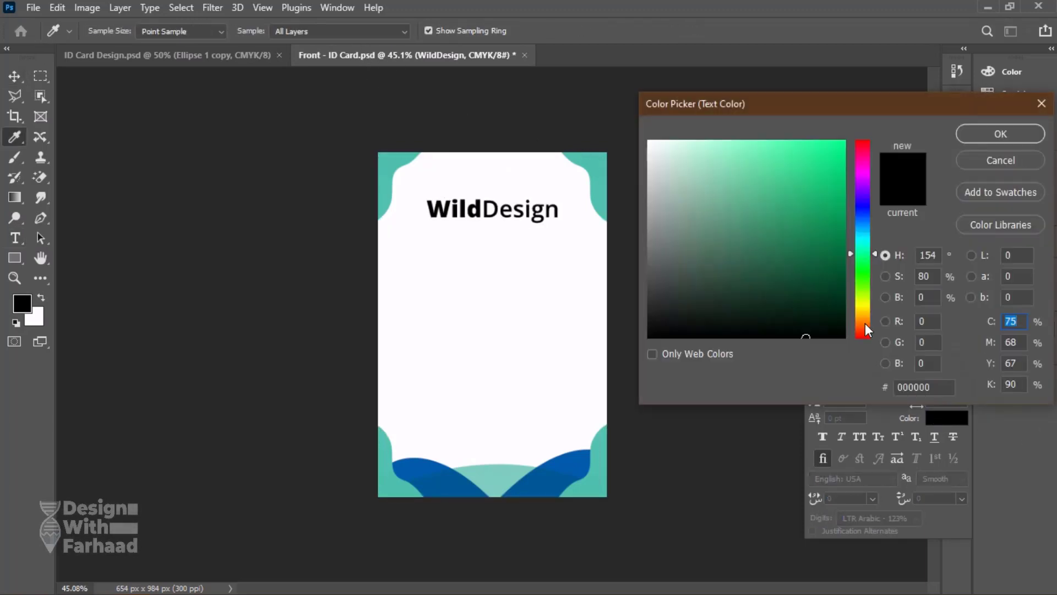
left_click(863, 313)
left_click(843, 152)
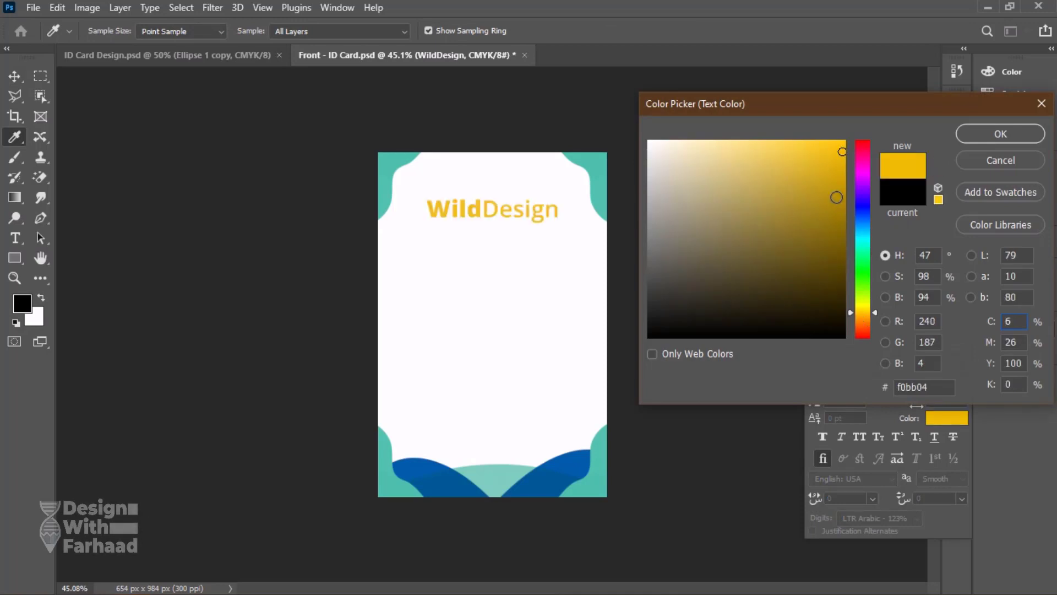
left_click_drag(837, 197, 840, 192)
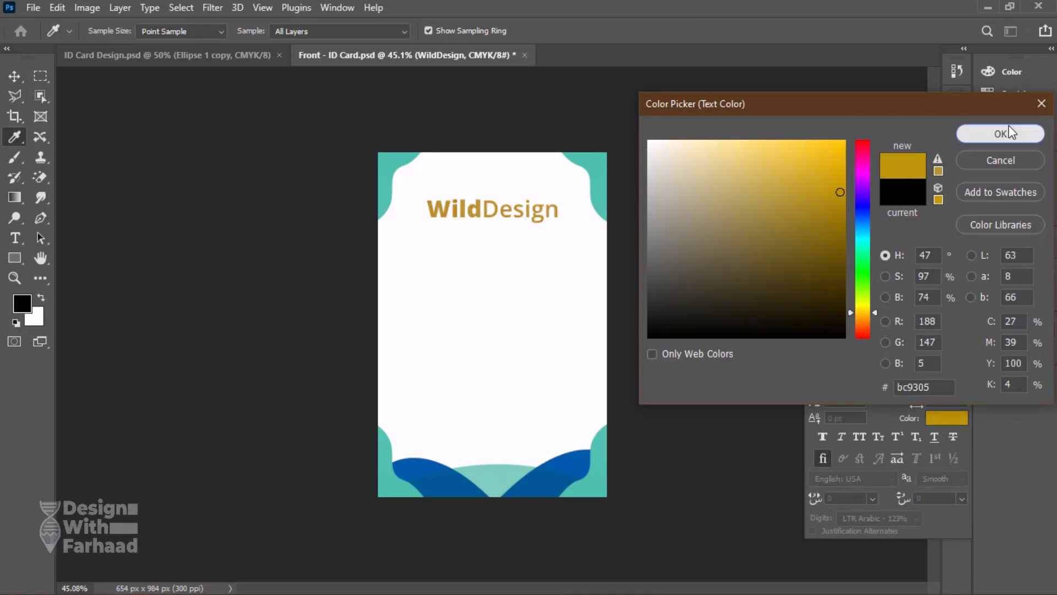
left_click(1001, 133)
Compare the title with the reference card and change the font of the word Wild to Montserrat Black.
left_click(252, 56)
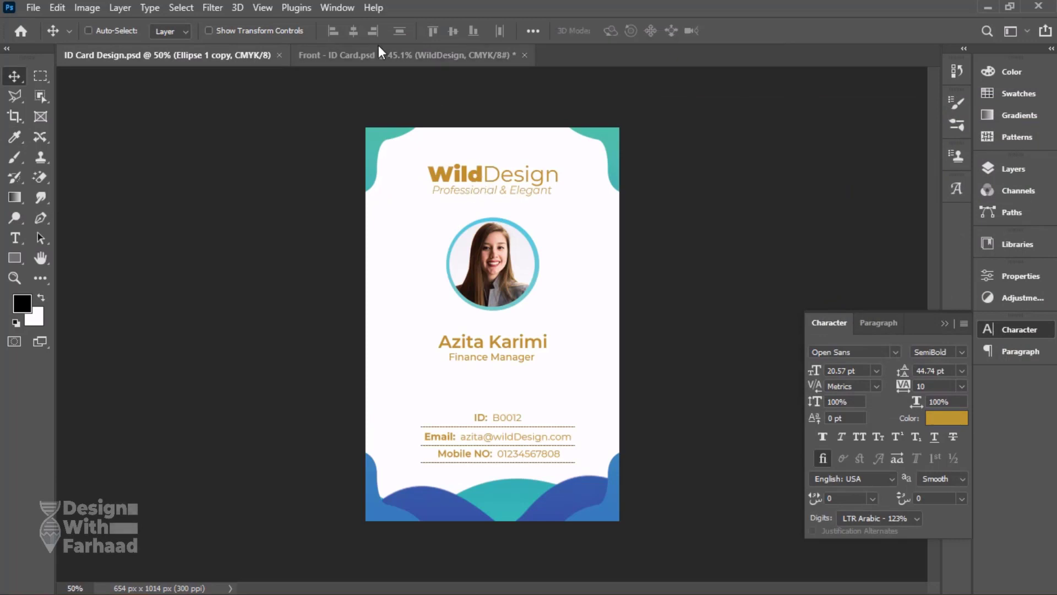
left_click(379, 53)
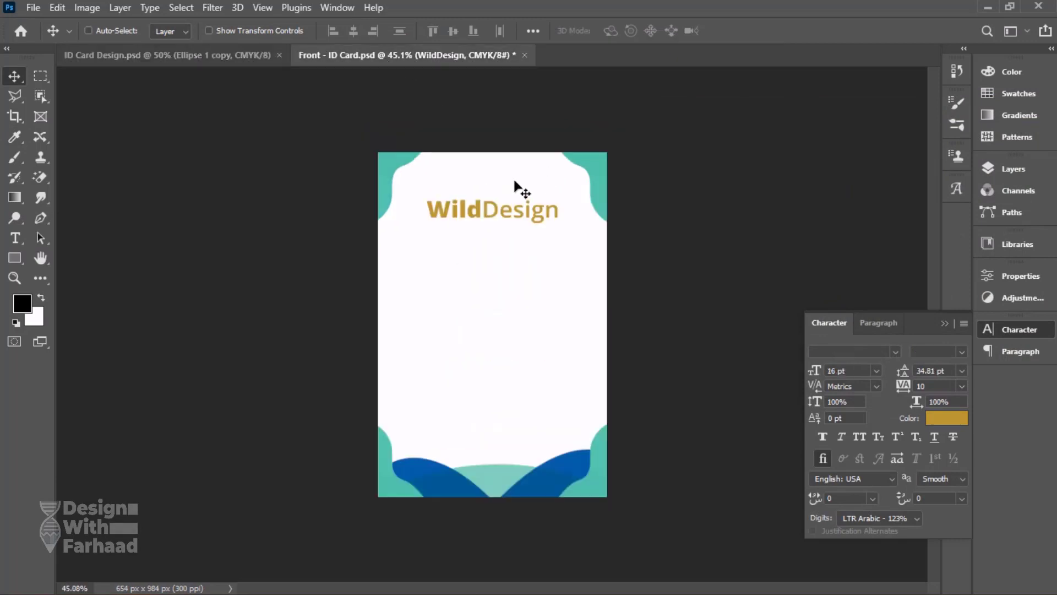
double_click(481, 208)
type("mon")
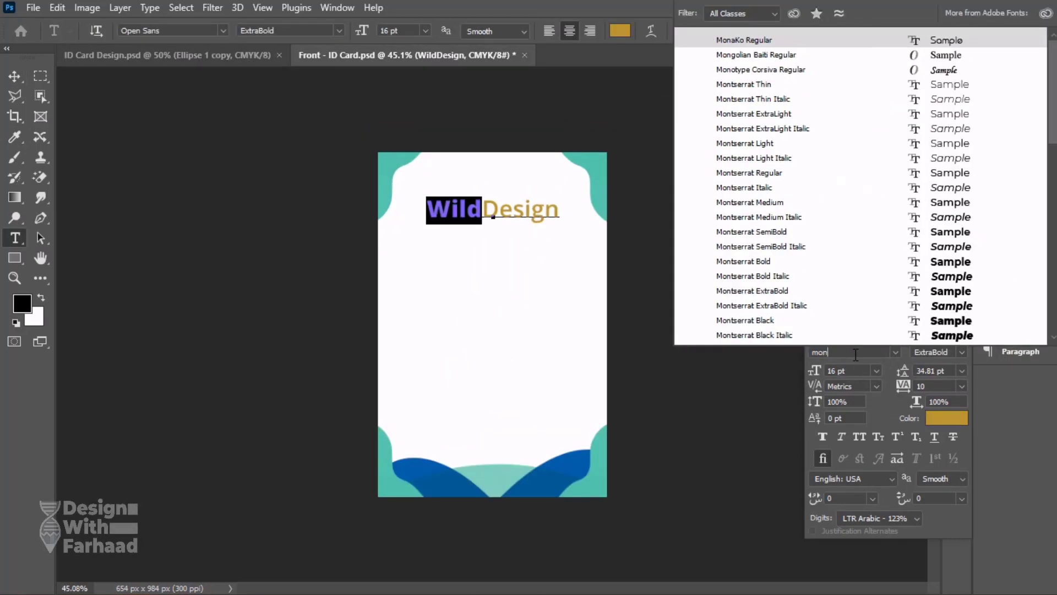
type("tserrat")
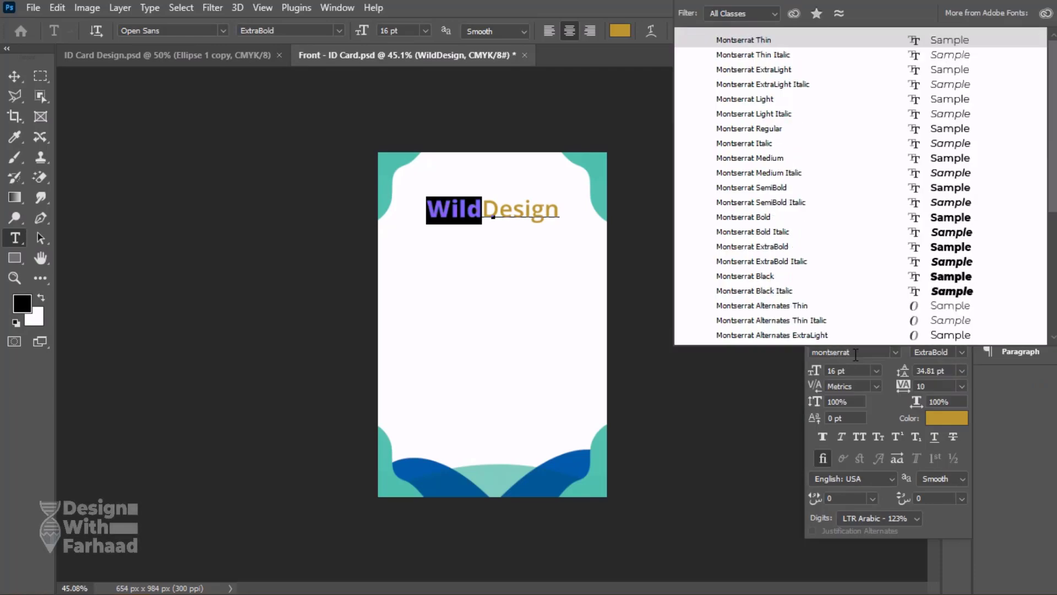
type(" black")
key("Return")
Change the font of the word Design in the title to Montserrat Medium.
left_click(493, 206)
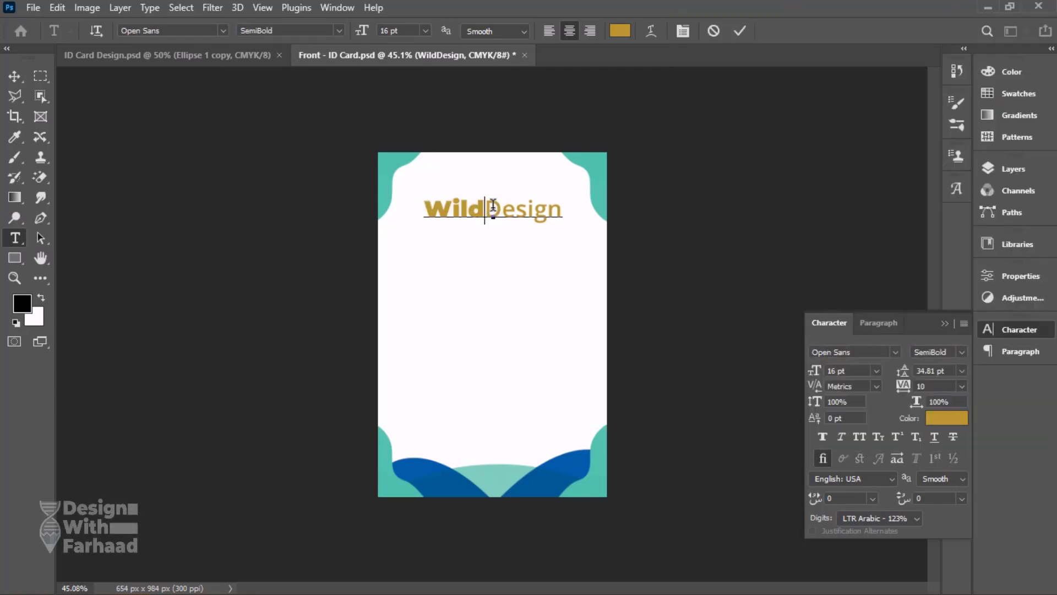
left_click_drag(493, 207, 559, 209)
type("mon")
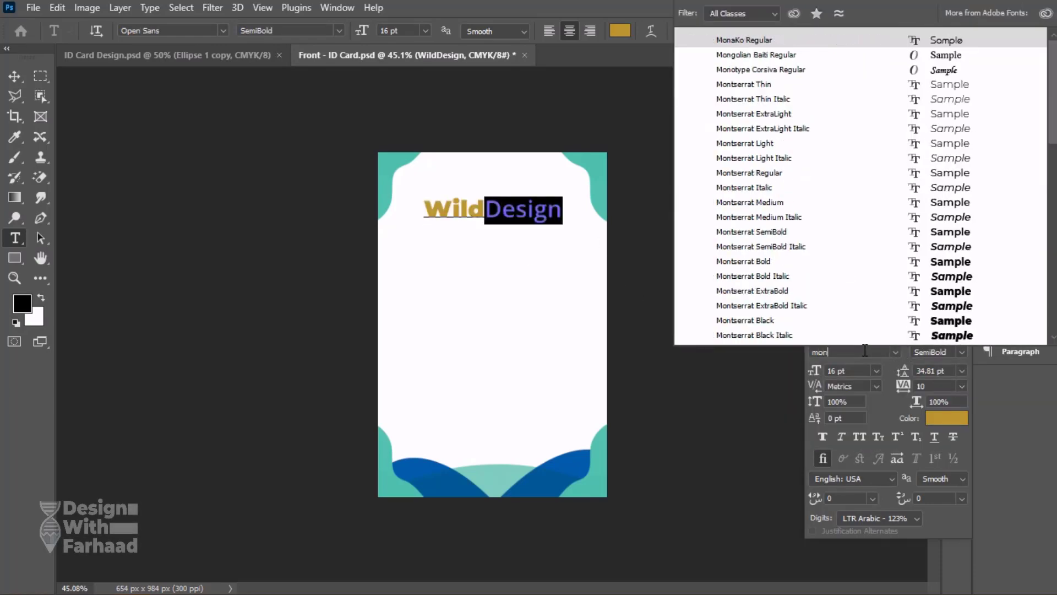
type("tserrat reg")
key("Return")
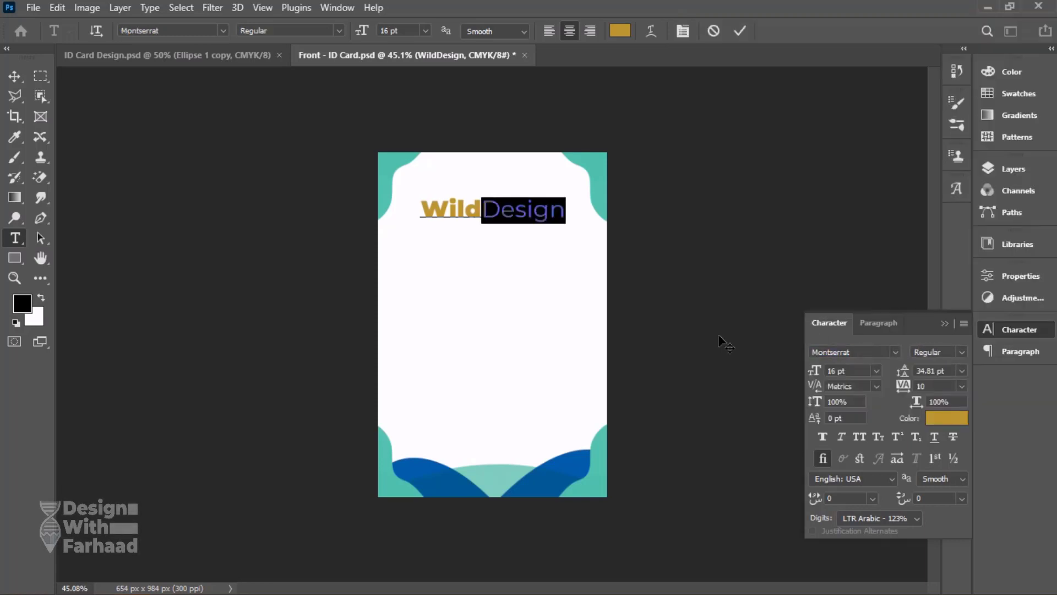
left_click(483, 210)
left_click_drag(483, 211, 566, 215)
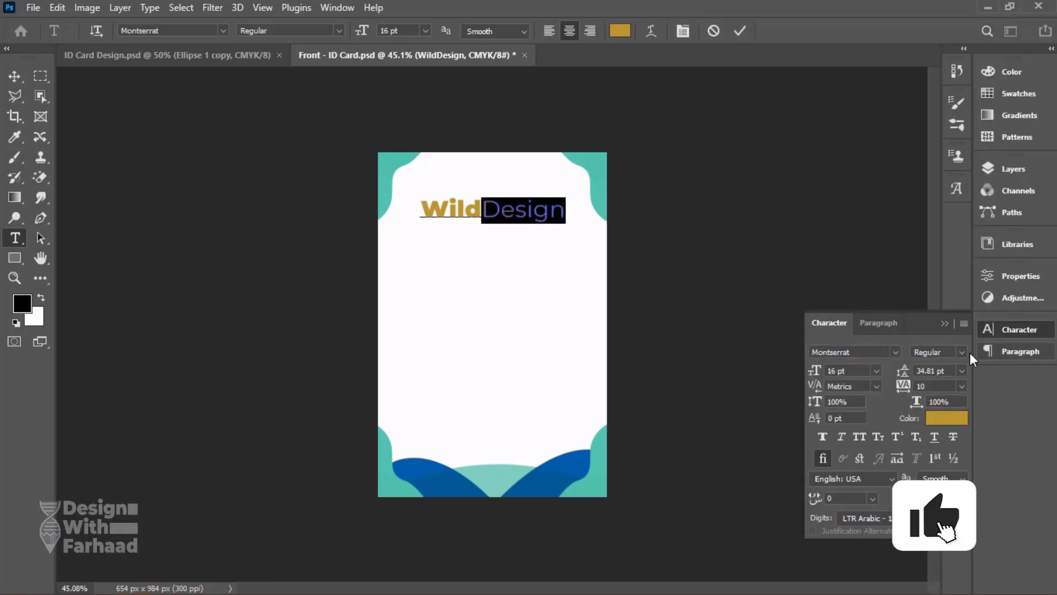
left_click(961, 352)
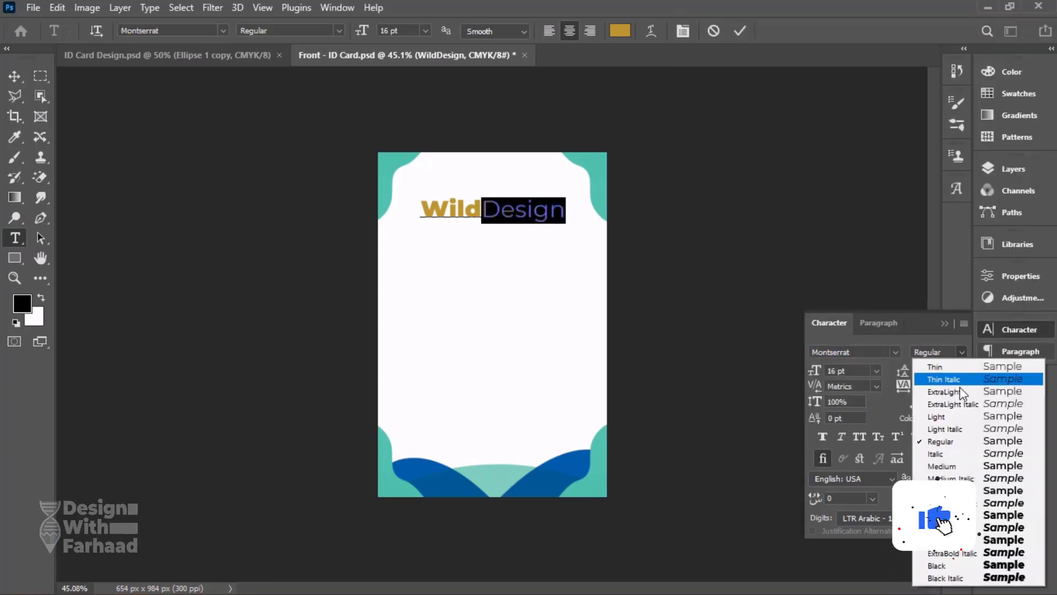
Centre the WildDesign text horizontally on the card and compare it with the reference design.
left_click(10, 82)
key("ctrl+a")
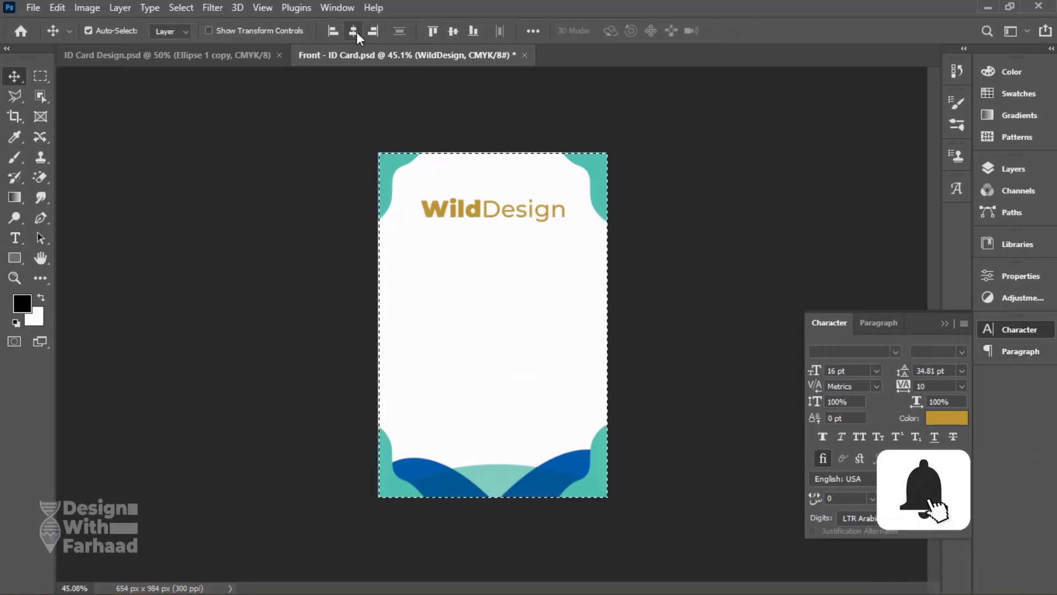
left_click(214, 56)
left_click(403, 57)
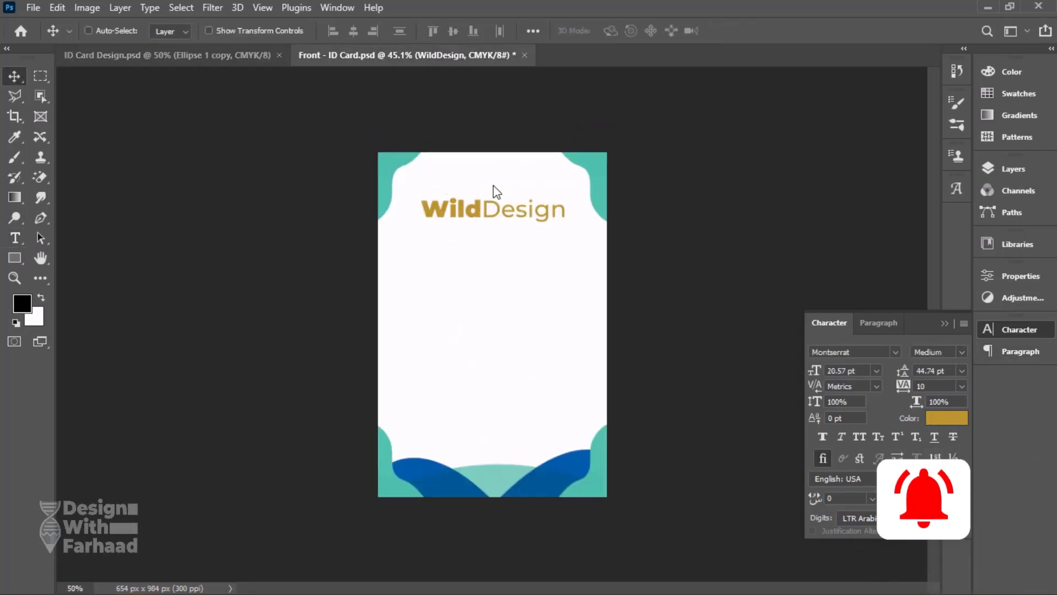
Duplicate the WildDesign text layer and place the copy a short distance below the original title.
left_click(1010, 172)
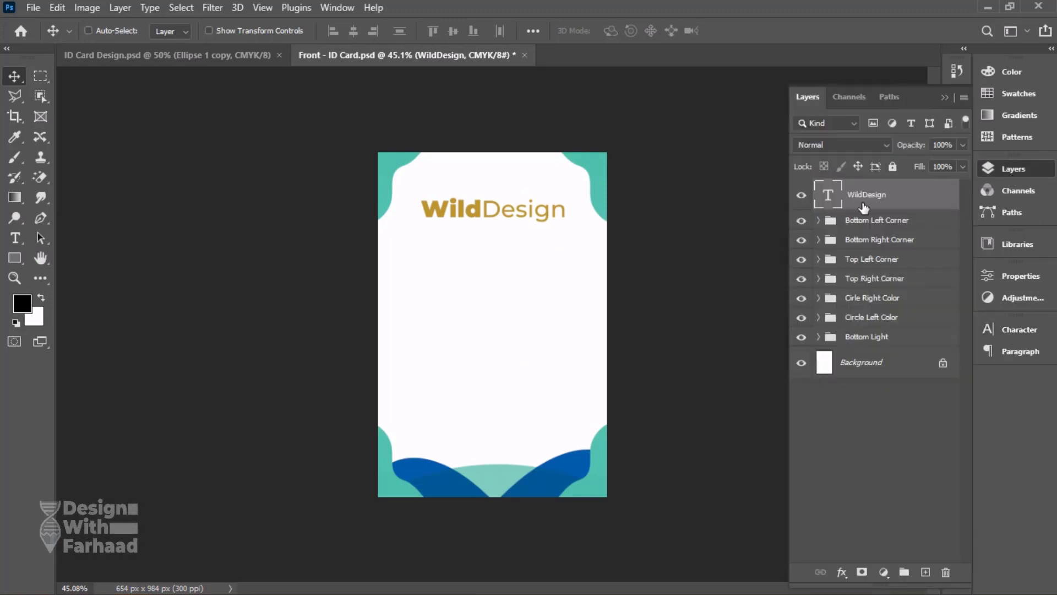
left_click_drag(863, 201, 926, 571)
left_click_drag(499, 212, 494, 257)
Replace the wording of the copied text with "Professional & Elegant".
key("t")
double_click(508, 260)
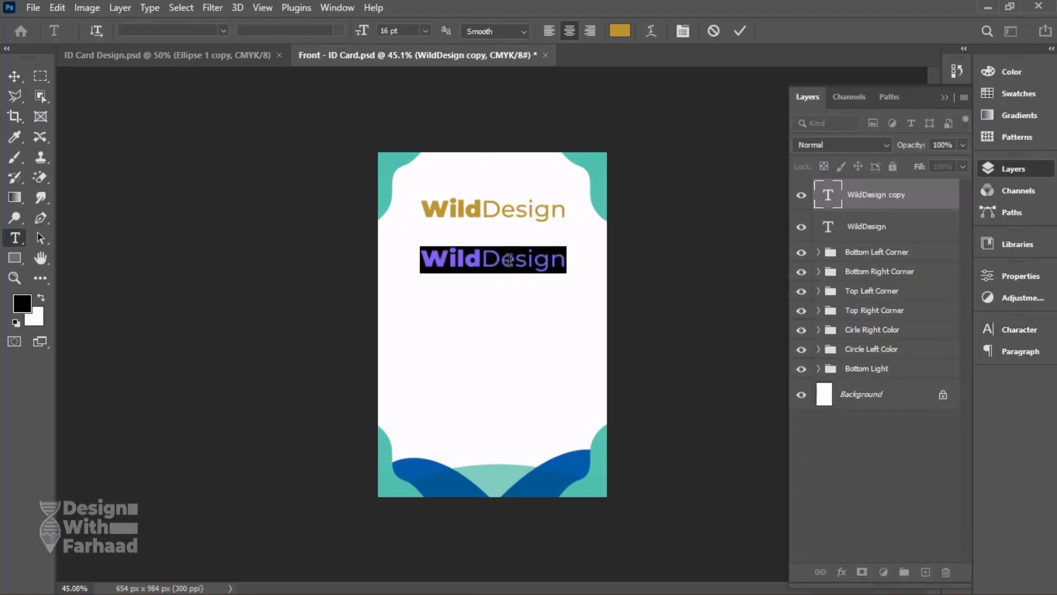
type("Pro")
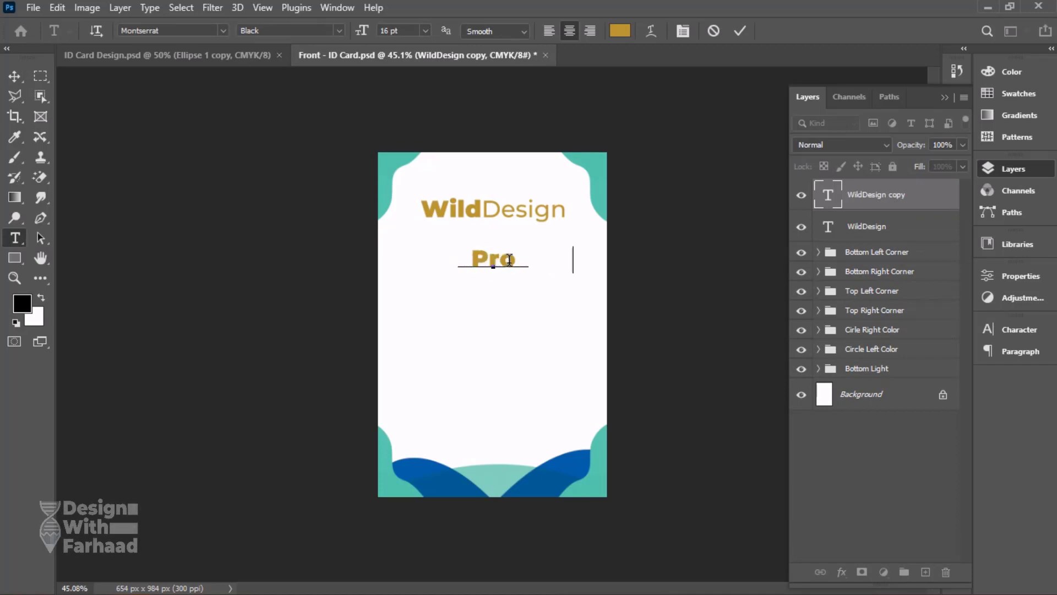
type("fessional & Elega")
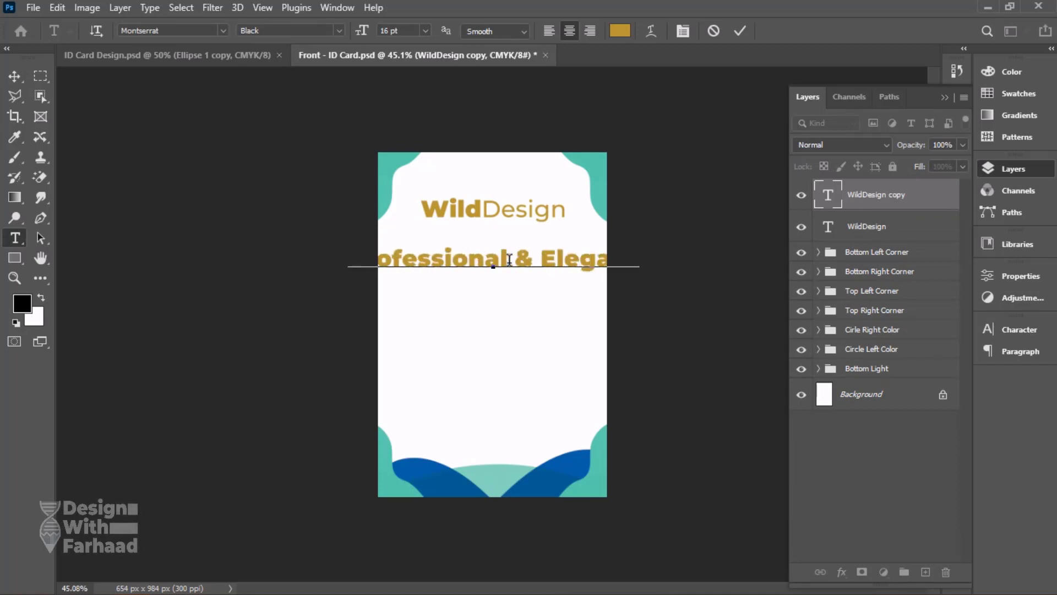
Set the whole Professional & Elegant text to Montserrat Italic at 10 pt.
key("ctrl+a")
left_click(1019, 329)
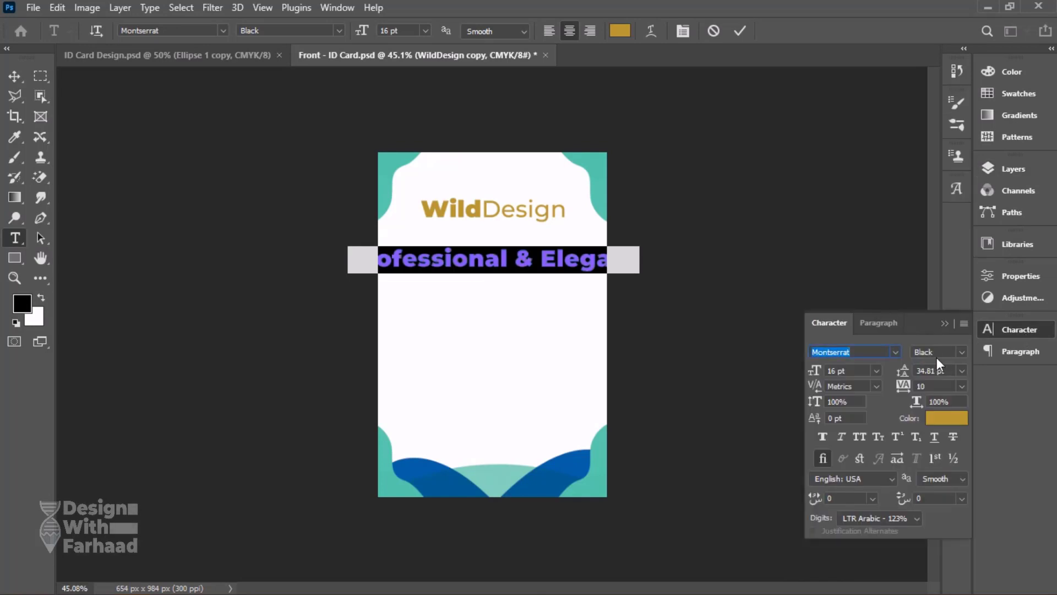
left_click(936, 358)
left_click(944, 487)
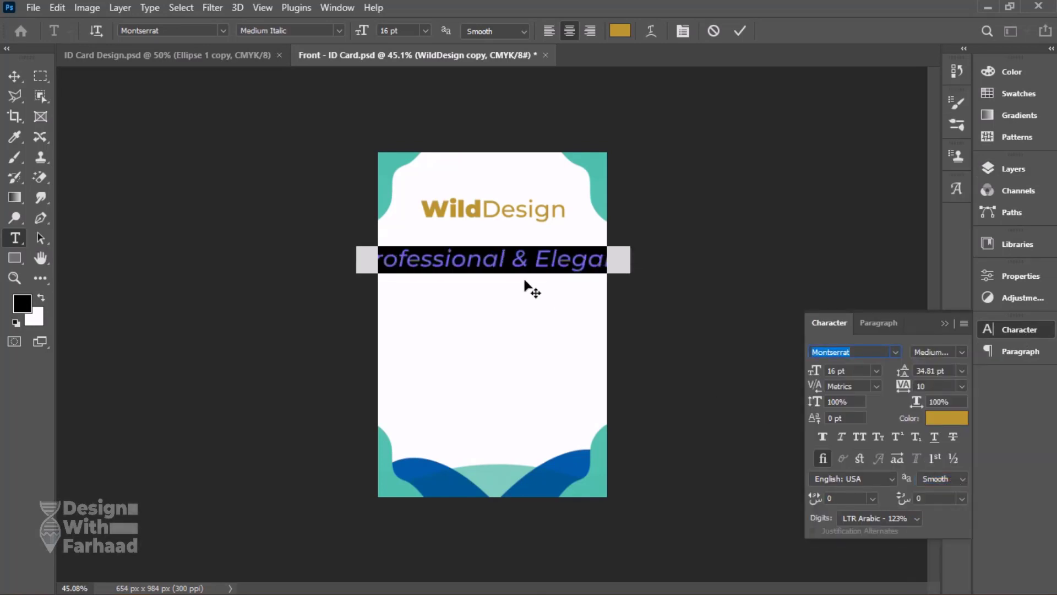
left_click(958, 352)
left_click(953, 458)
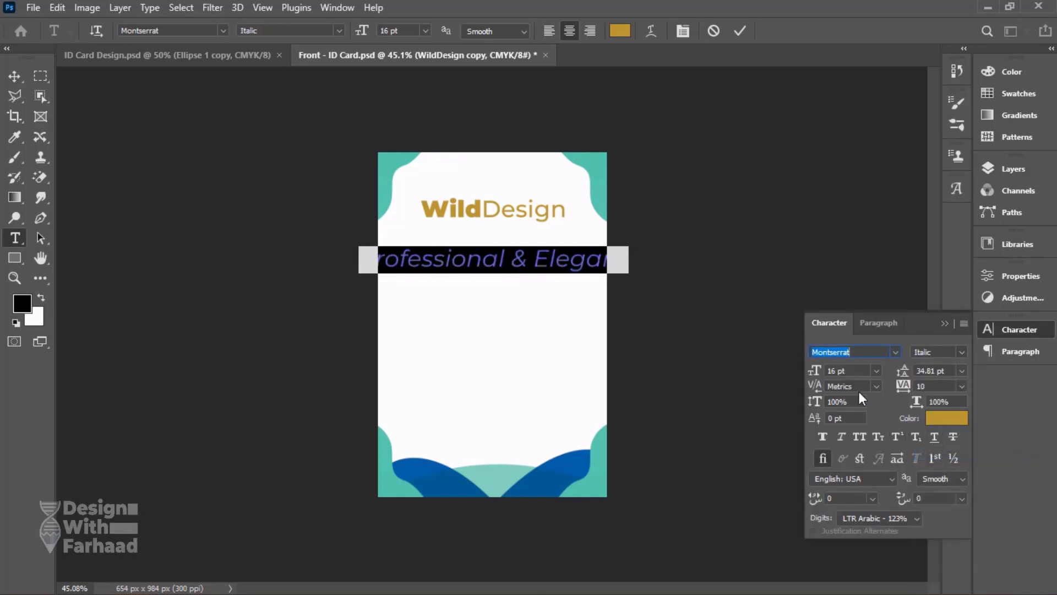
type("10")
key("Return")
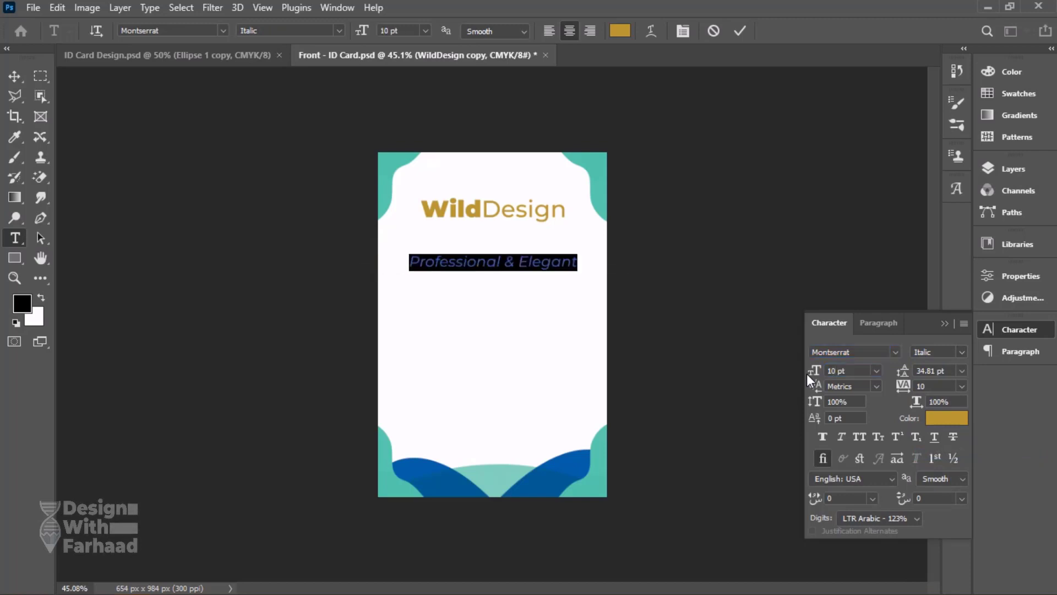
Move the Professional & Elegant tagline up beneath the WildDesign title and reduce its size to 8 pt.
left_click(13, 77)
left_click_drag(382, 246, 484, 212)
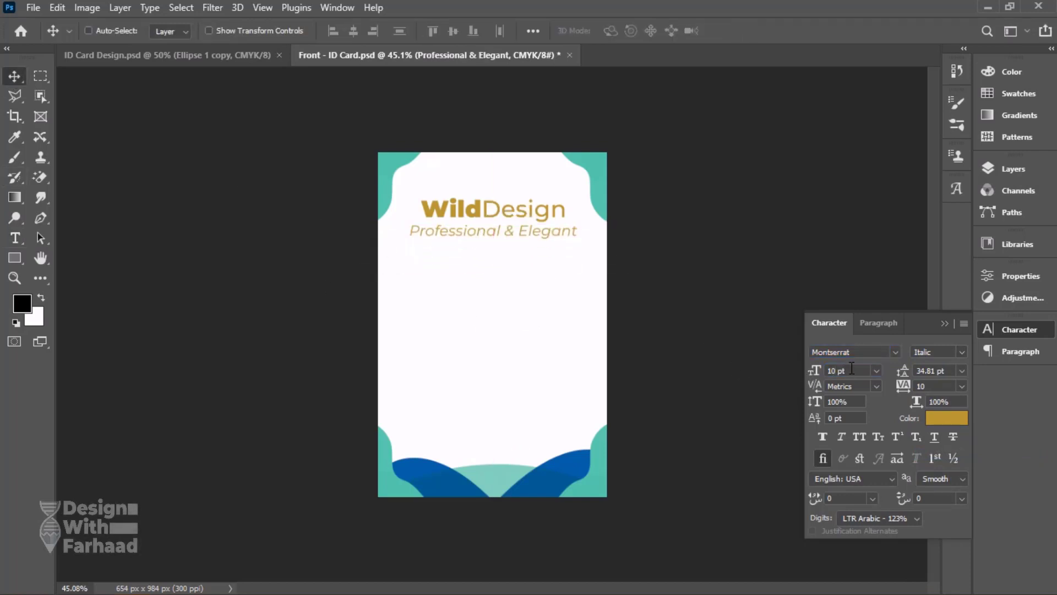
key("Return")
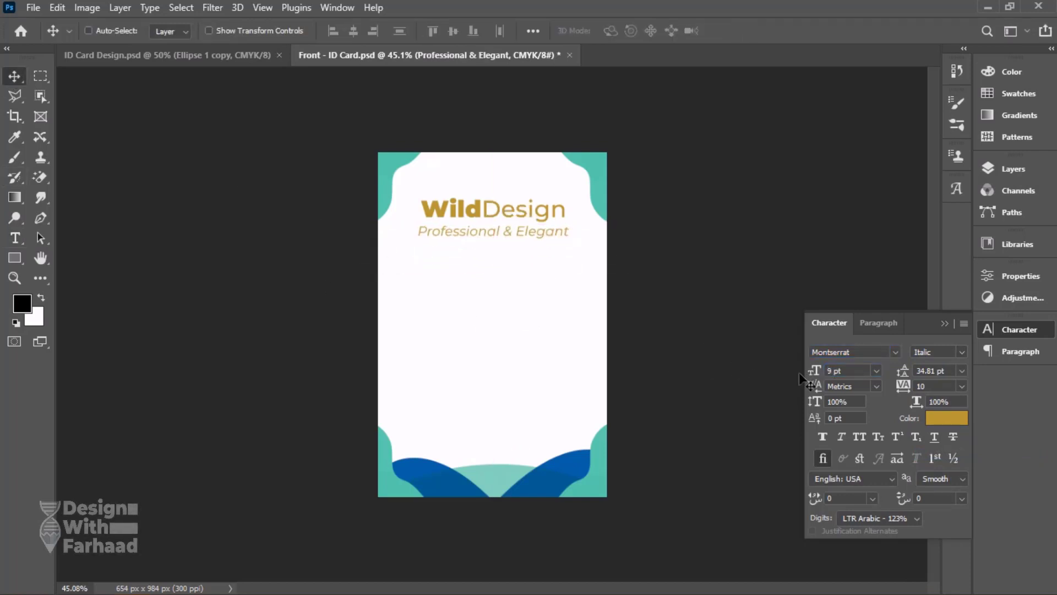
key("Return")
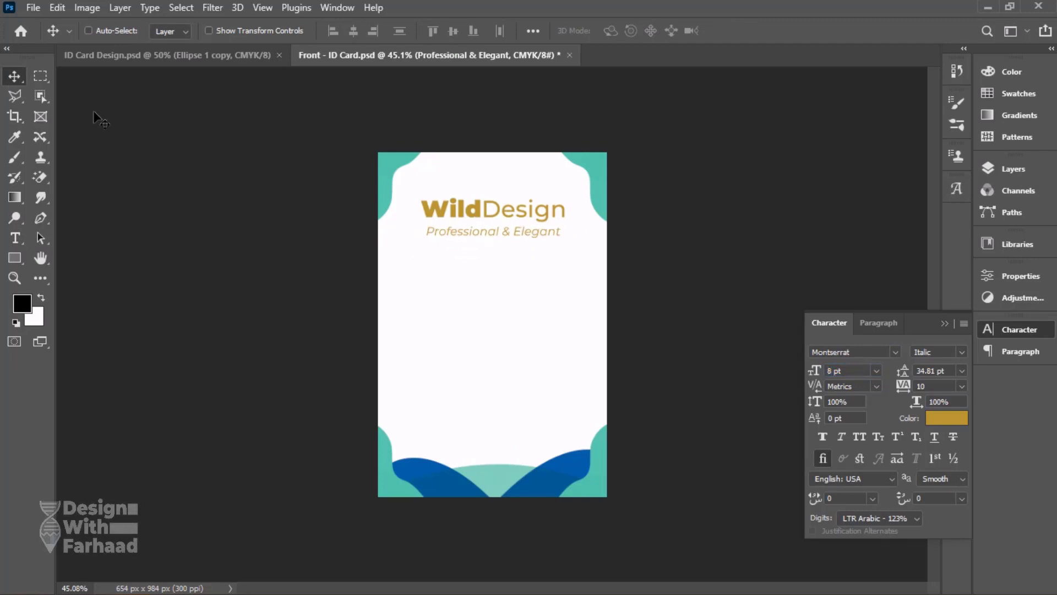
Position the tagline just beneath the title, centred horizontally on the card as in the reference, and save the file.
scroll(516, 248, "up", 3)
left_click_drag(511, 183, 512, 176)
left_click(246, 55)
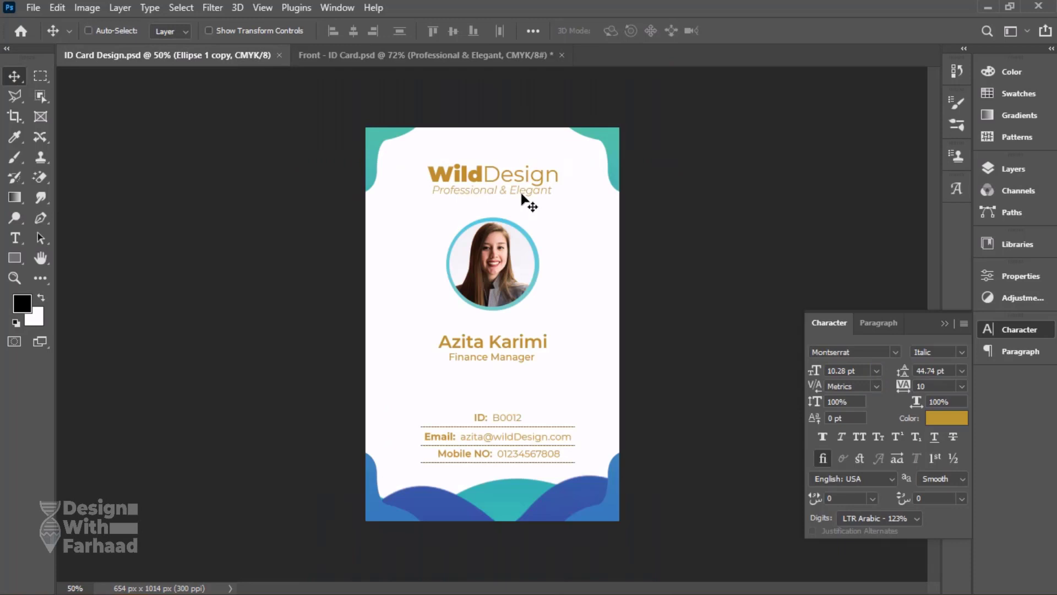
left_click(467, 57)
left_click(353, 30)
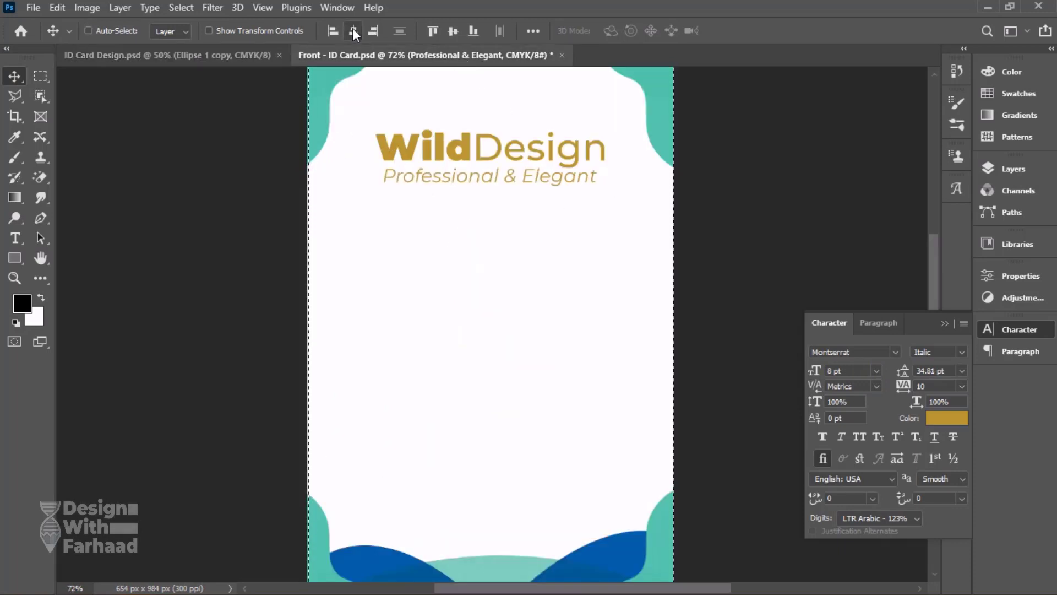
key("ctrl+d")
key("ctrl+s")
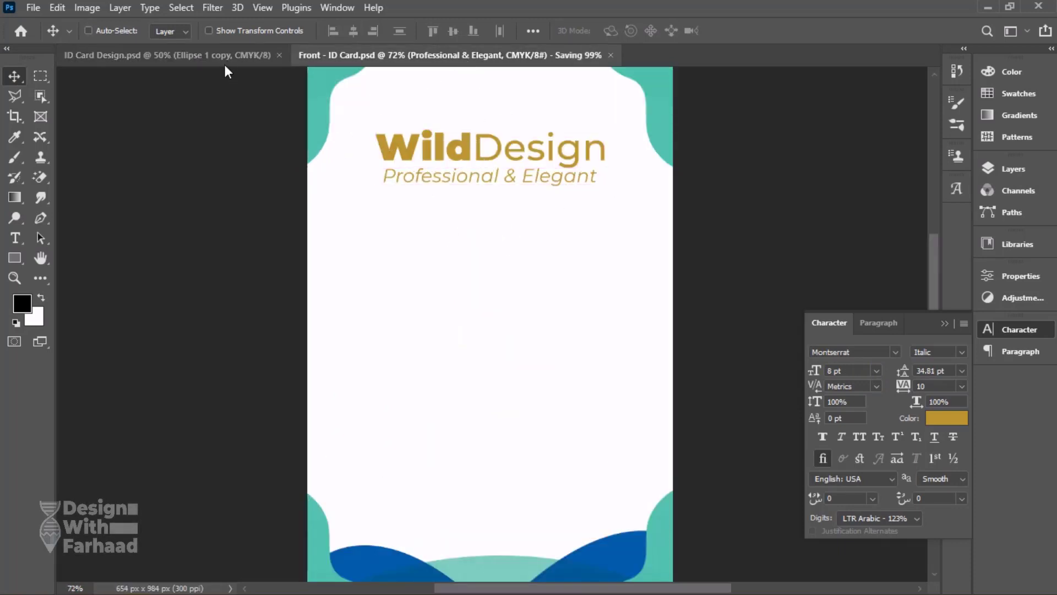
Check the reference card and draw a light-blue filled circle about 252 px in diameter beneath the Professional & Elegant tagline.
left_click(226, 63)
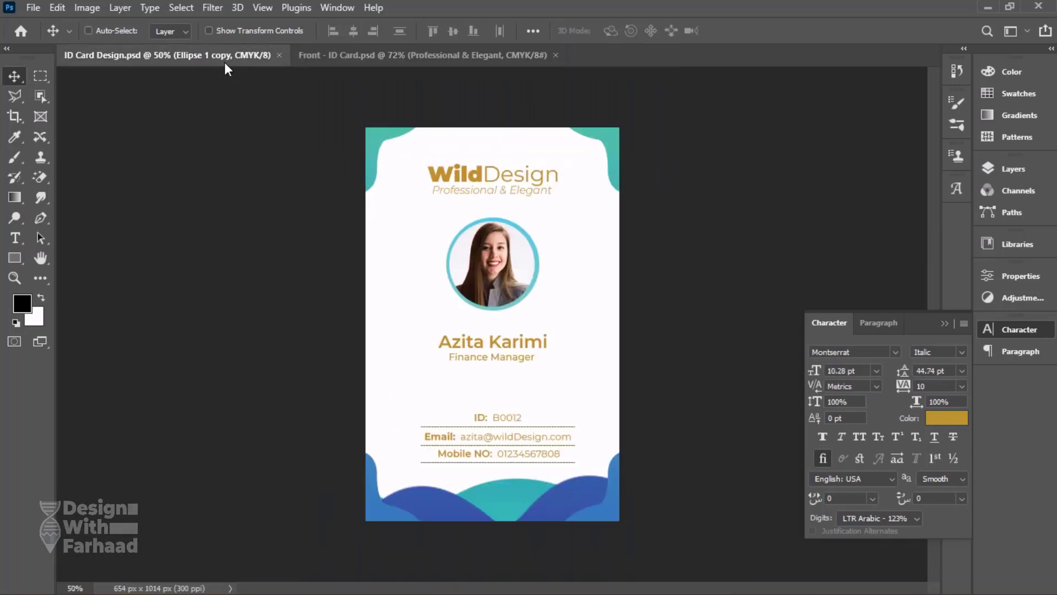
left_click(382, 54)
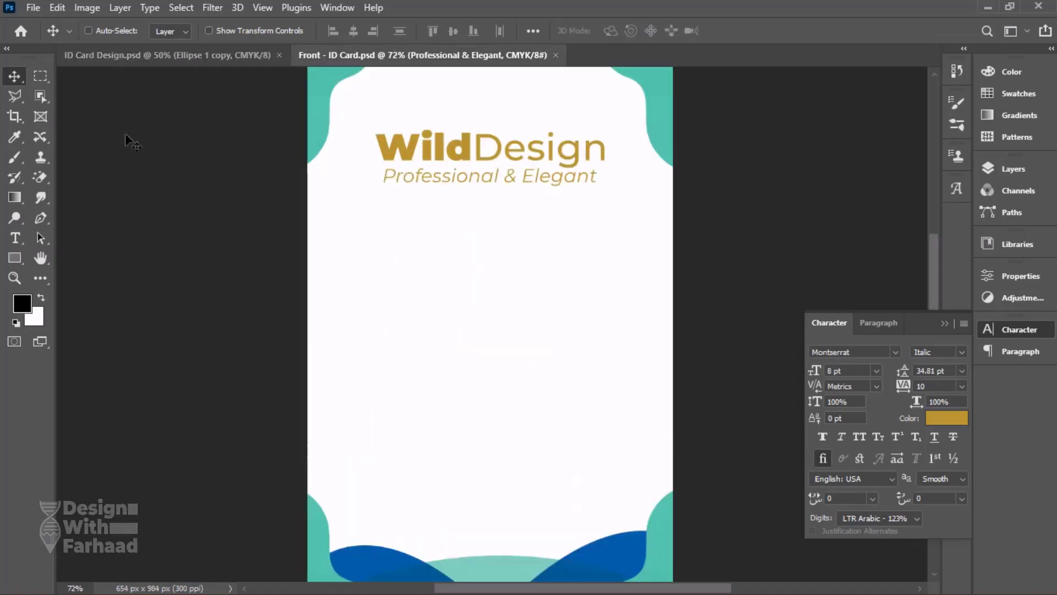
left_click(16, 259)
left_click(94, 286)
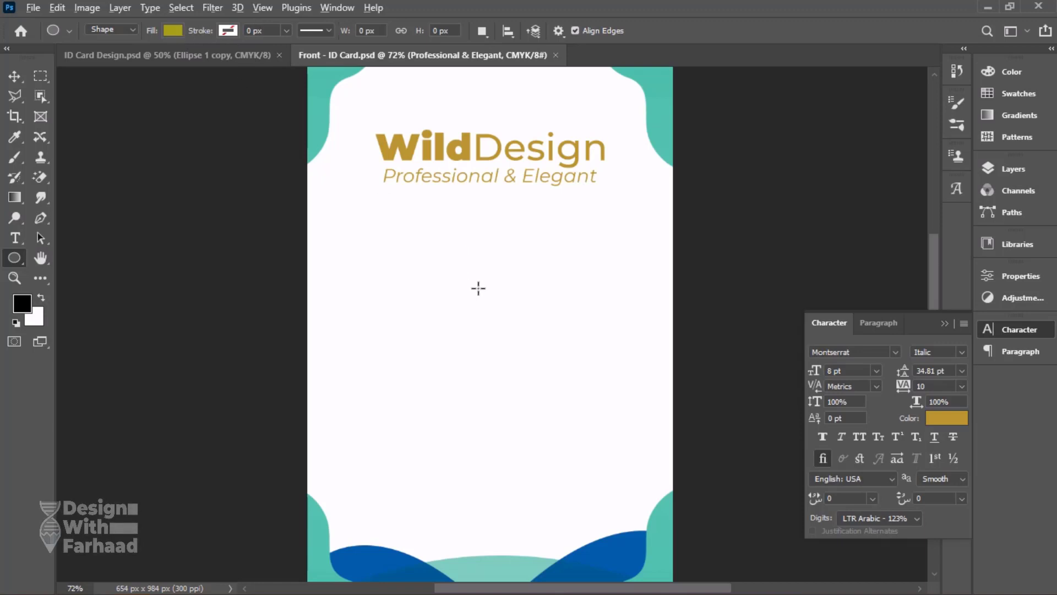
left_click(496, 306, "alt")
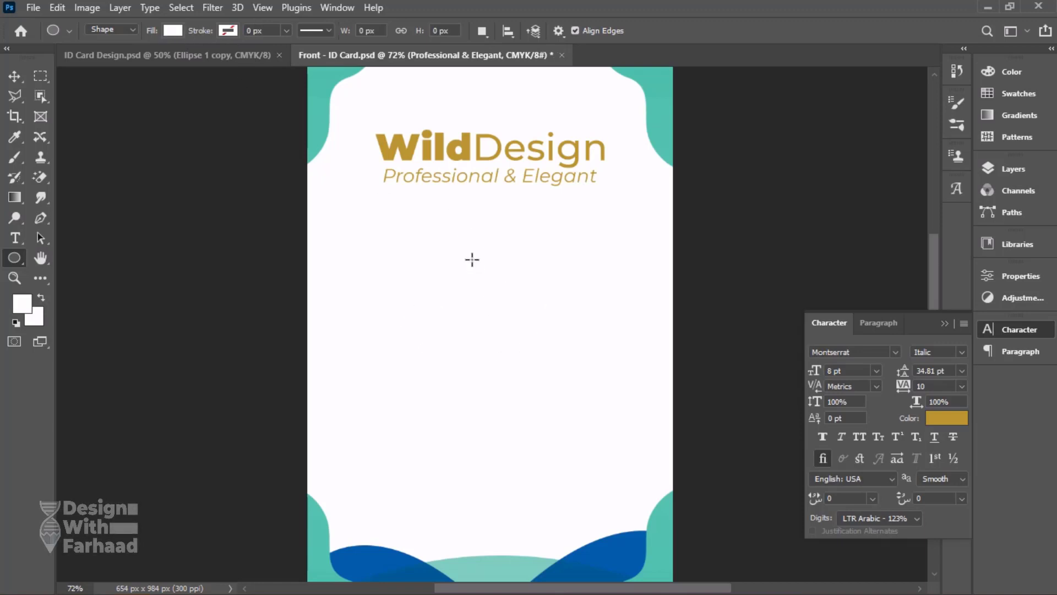
left_click(173, 30)
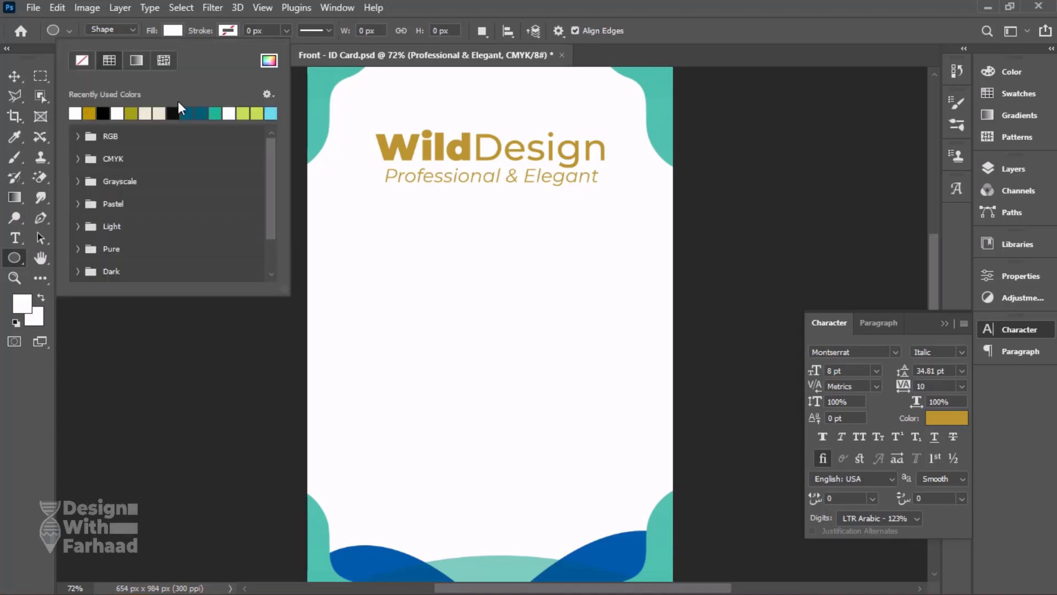
left_click(272, 113)
key("Return")
left_click_drag(475, 270, 548, 335)
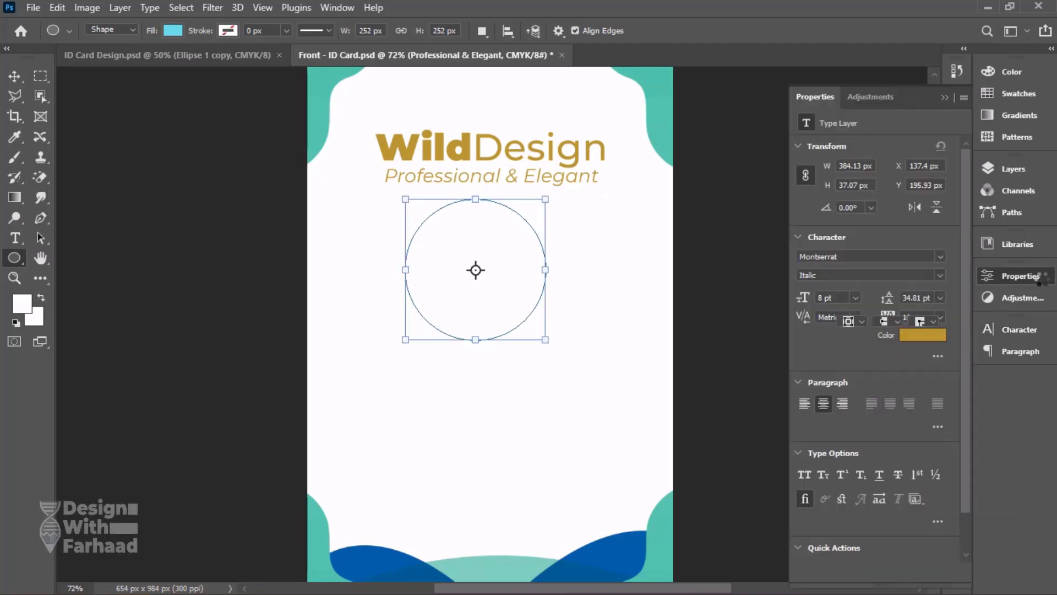
Position the light-blue circle centrally beneath the tagline and duplicate its layer.
left_click(1022, 275)
key("v")
left_click_drag(479, 290, 477, 285)
left_click(1013, 168)
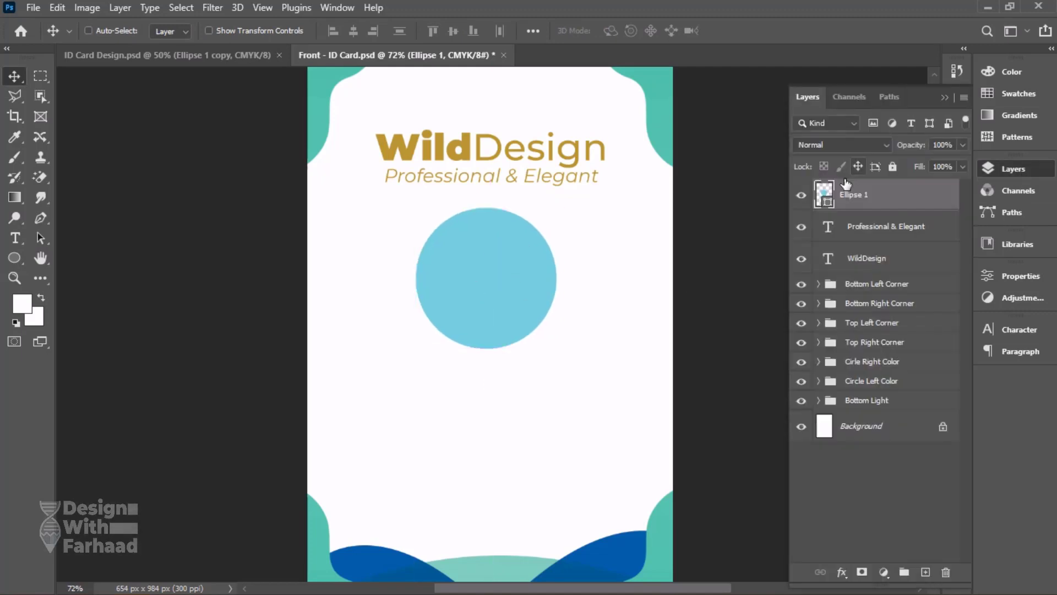
left_click(885, 580)
left_click(831, 194)
left_click_drag(831, 194, 924, 569)
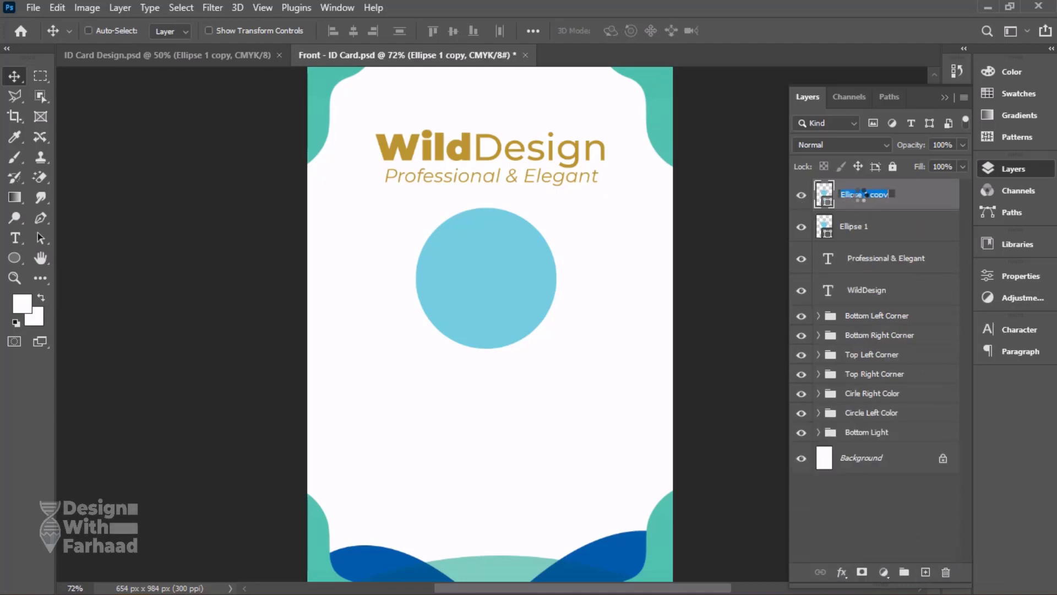
Rename the duplicated ellipse layer to photo and the original ellipse layer to circle.
type("image")
key("Return")
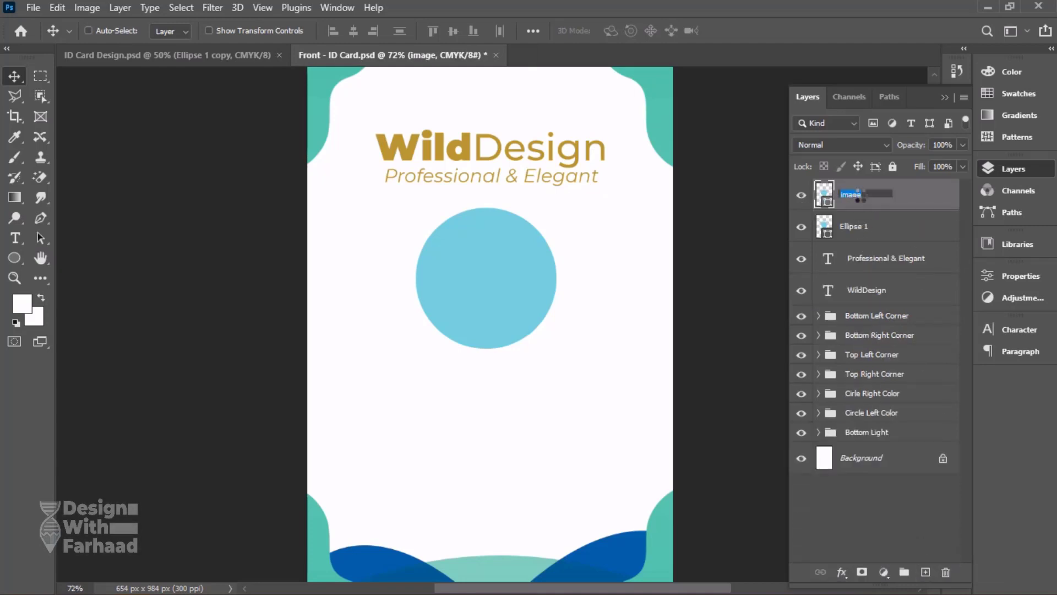
double_click(858, 228)
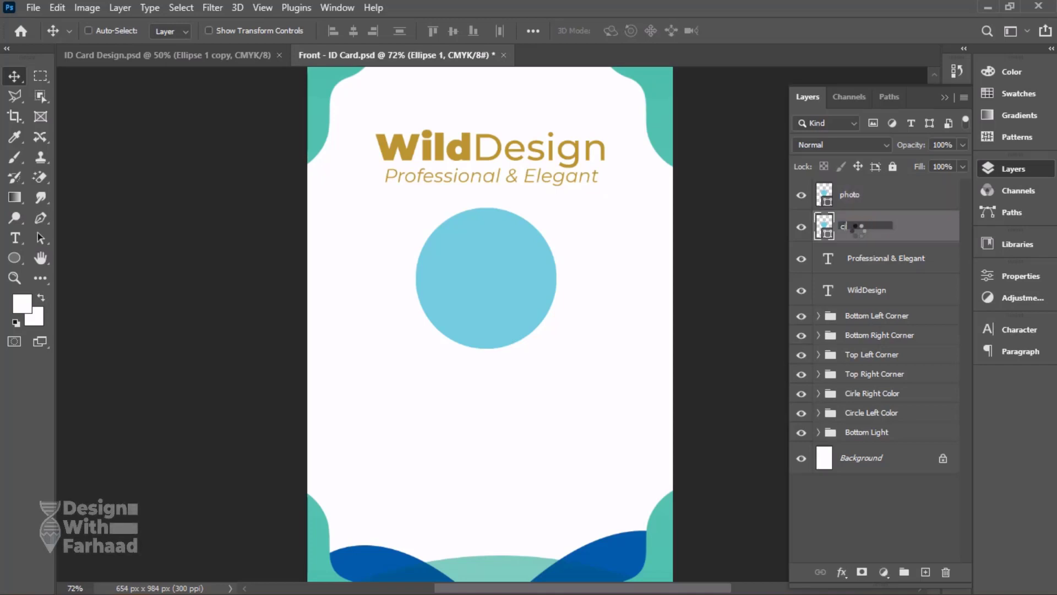
type("circle")
key("Return")
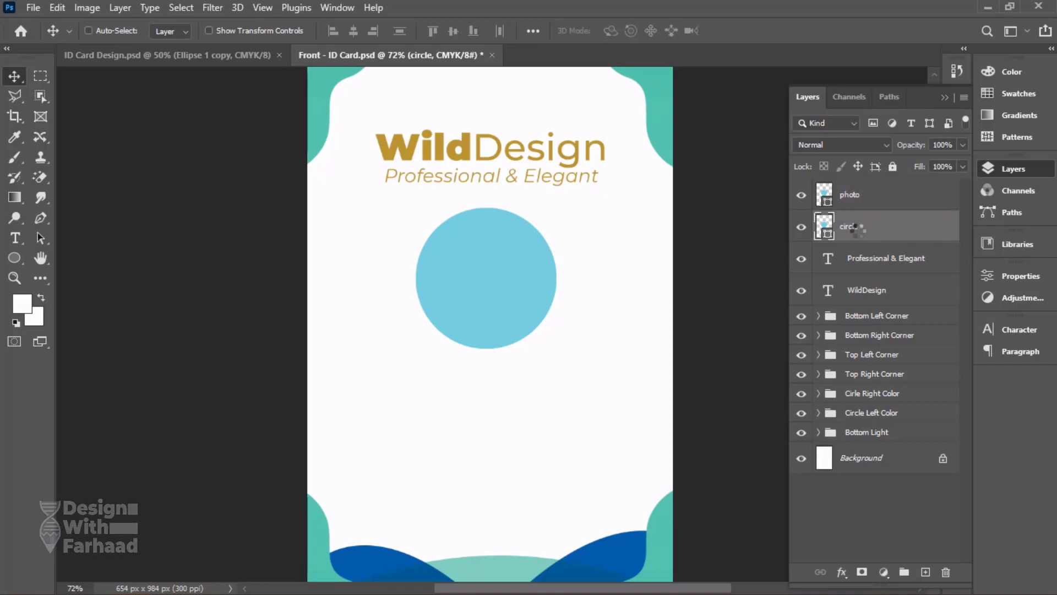
Scale the photo circle proportionally to 90% about its centre.
left_click(878, 206)
key("ctrl+t")
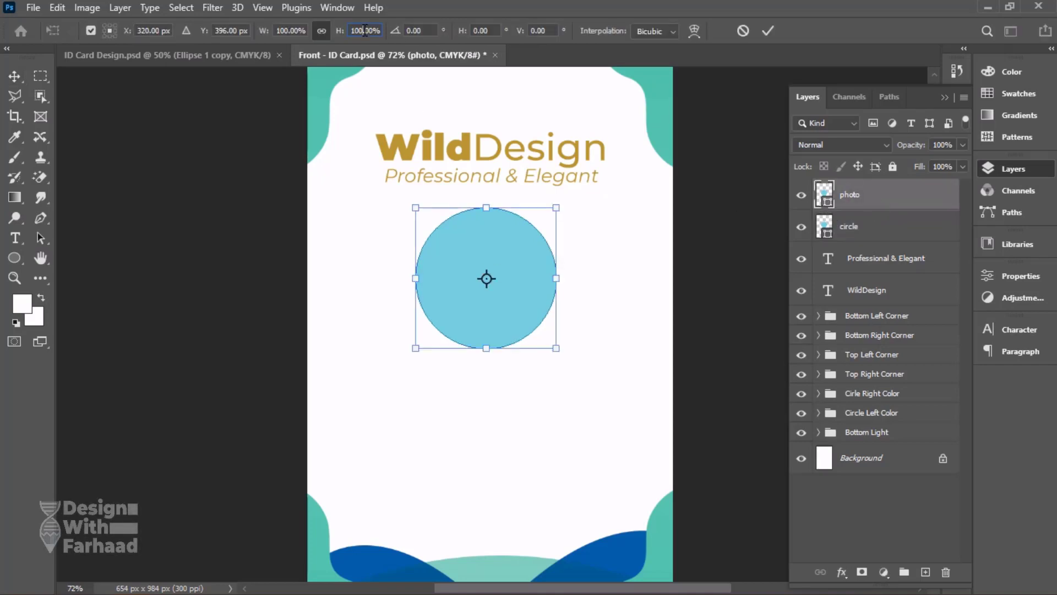
type("95")
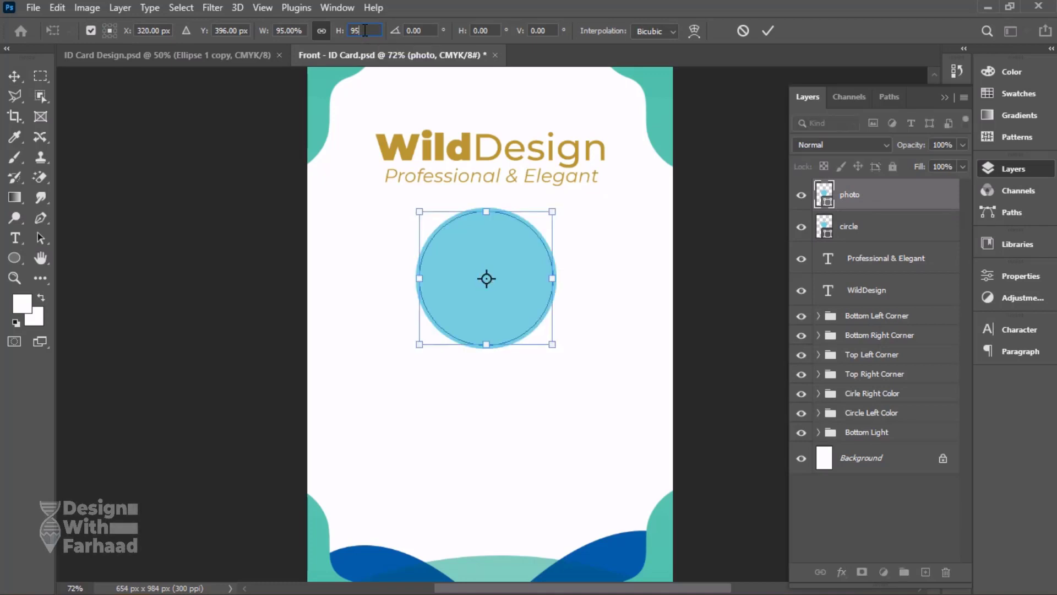
type("93")
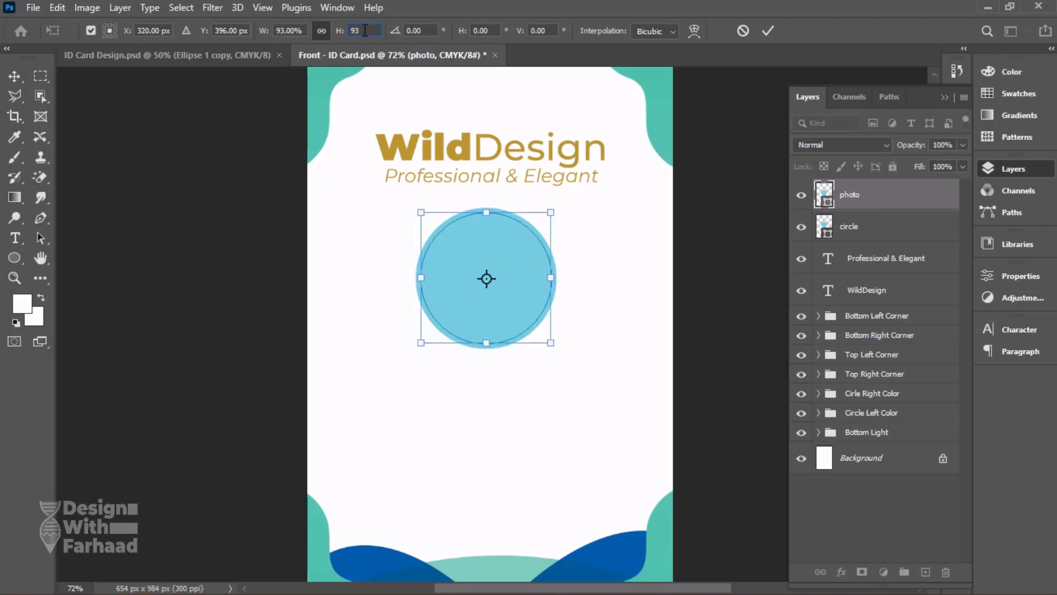
key("BackSpace")
type("0")
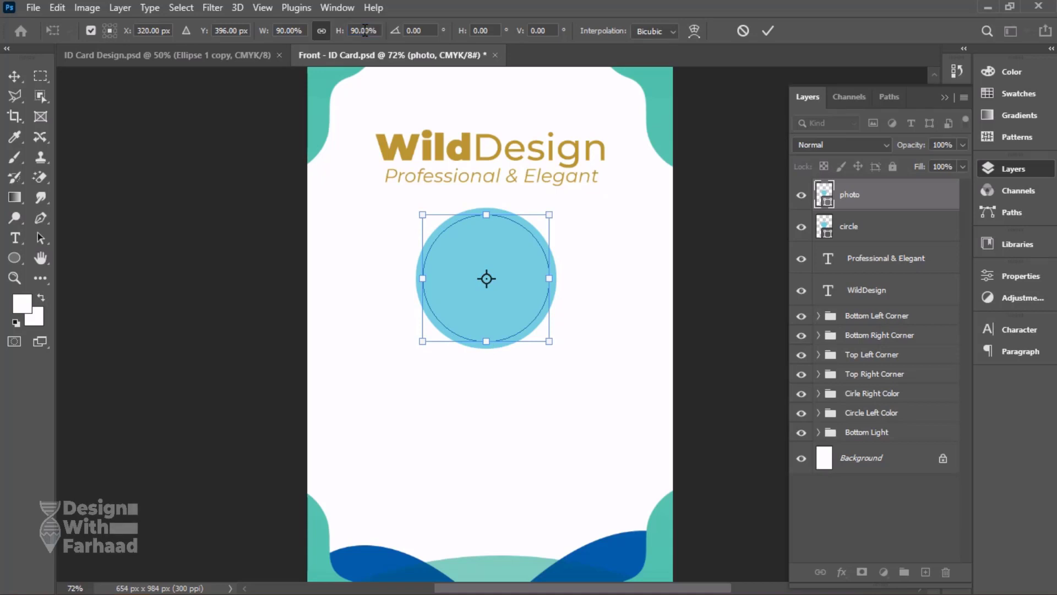
key("Return")
Recolour the photo circle to a darker, muted teal-blue so it stands out from the outer circle.
double_click(826, 197)
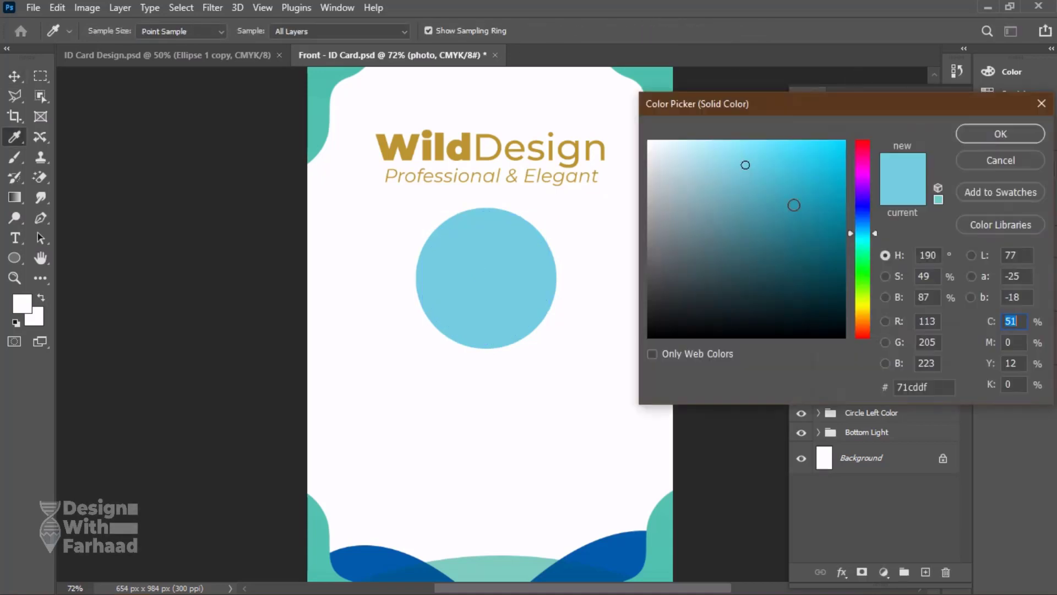
left_click_drag(744, 190, 760, 211)
left_click(991, 135)
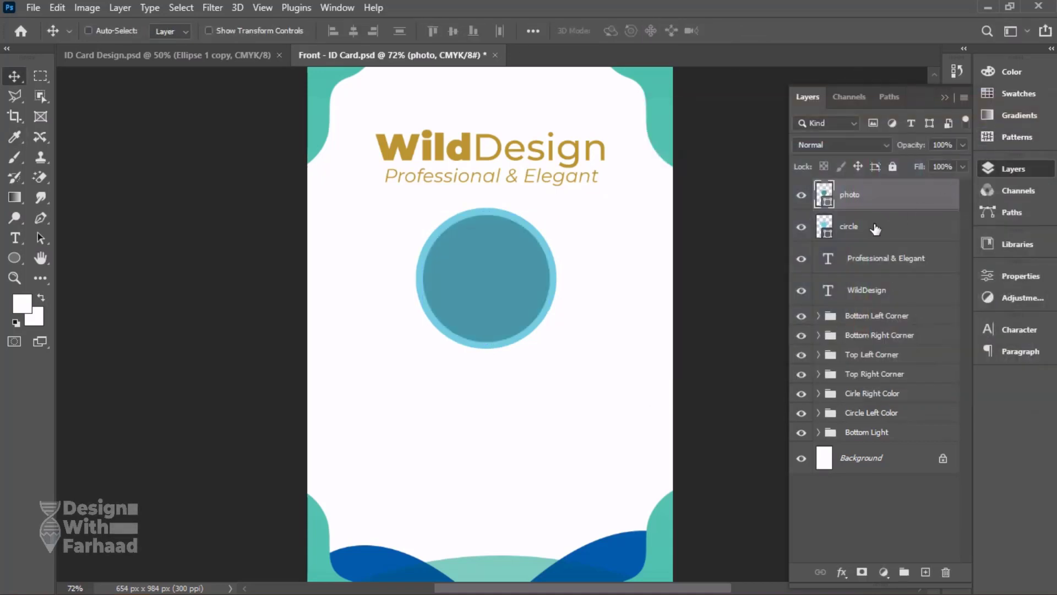
Open the woman's portrait JPG from the Modren ID Card Design folder and bring it into the Front - ID Card document above the circle layer.
left_click(876, 225)
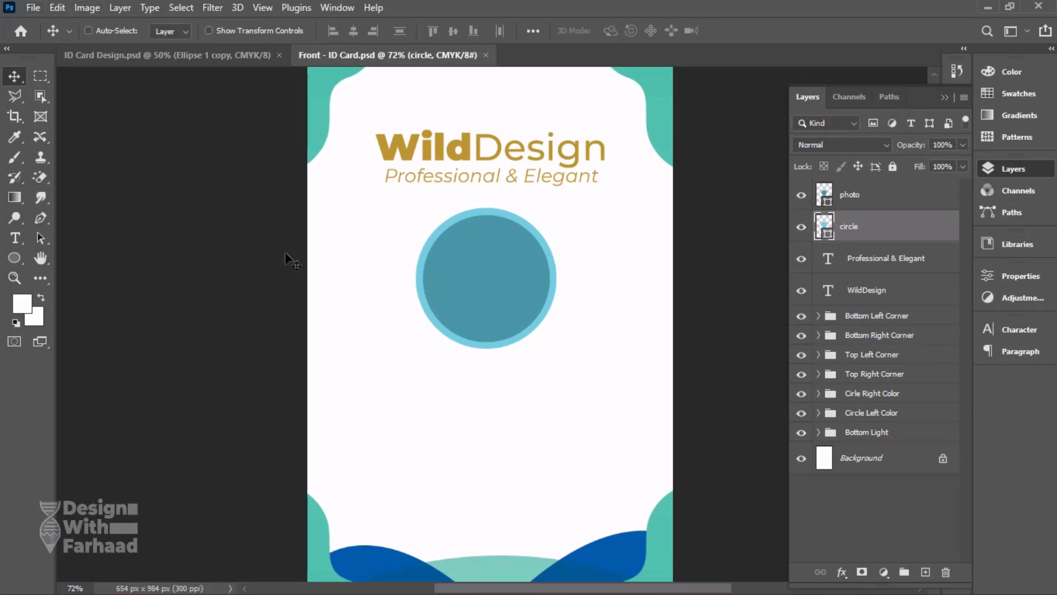
left_click(33, 7)
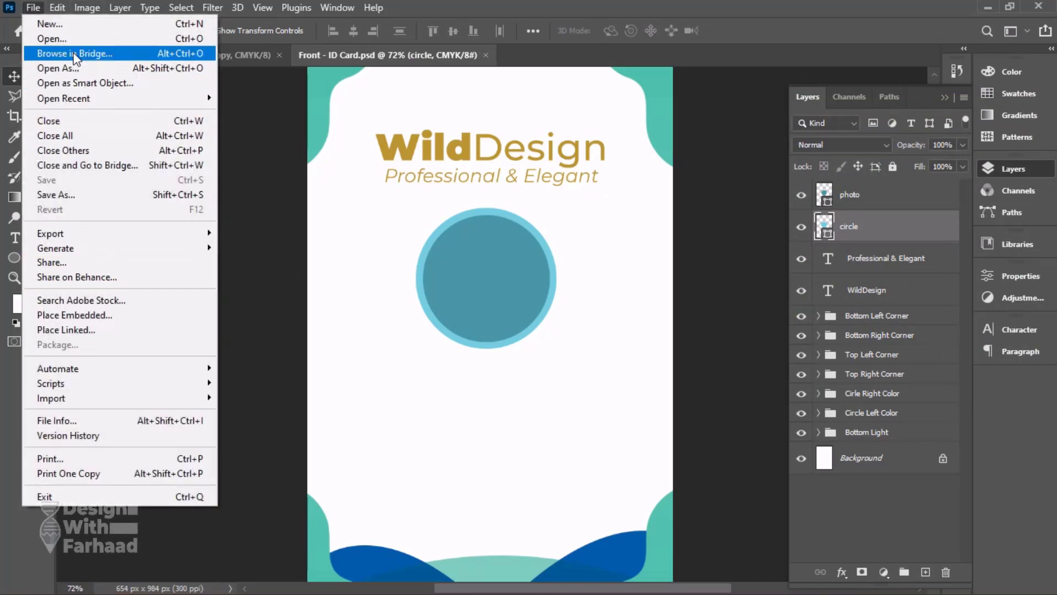
left_click(55, 38)
double_click(206, 113)
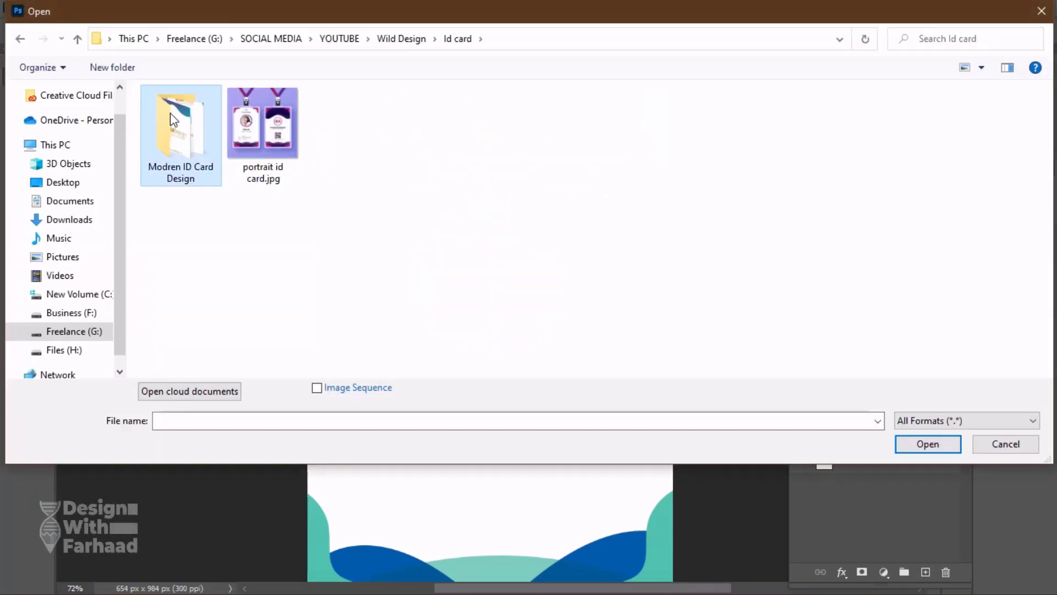
double_click(170, 114)
left_click(214, 156)
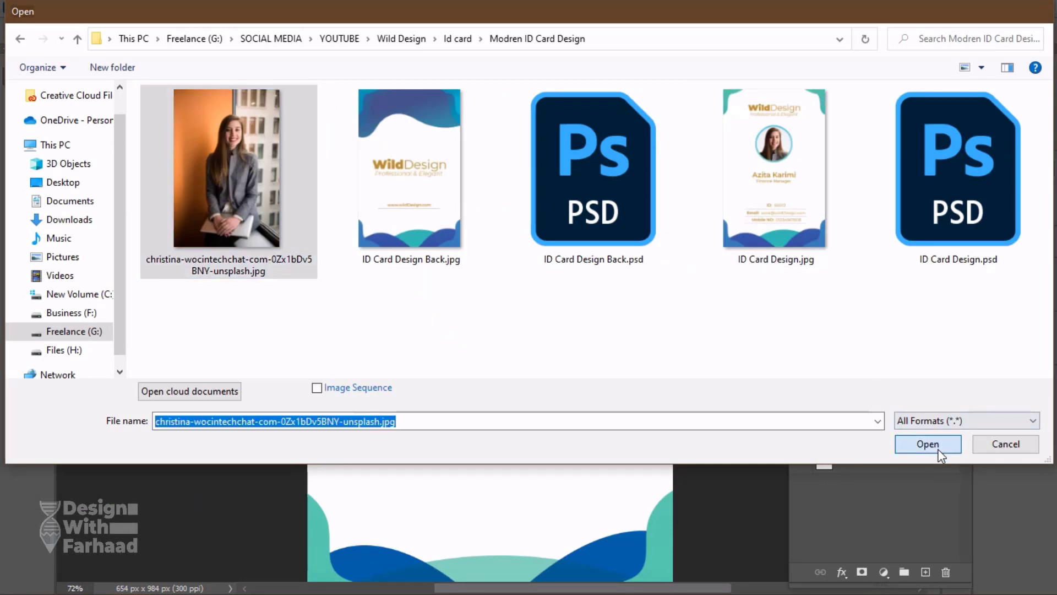
left_click(940, 452)
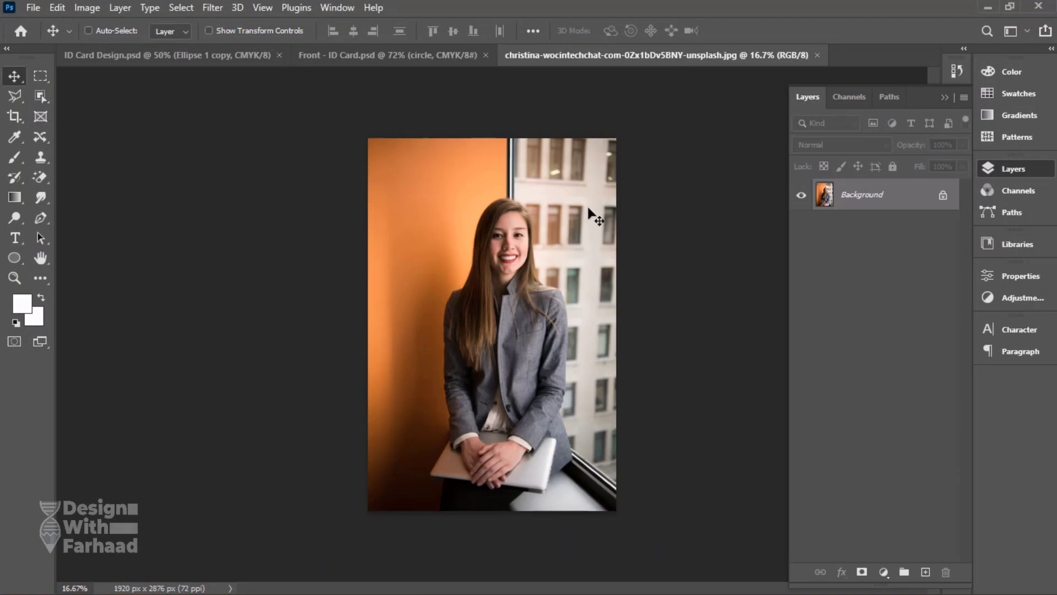
left_click_drag(542, 234, 488, 279)
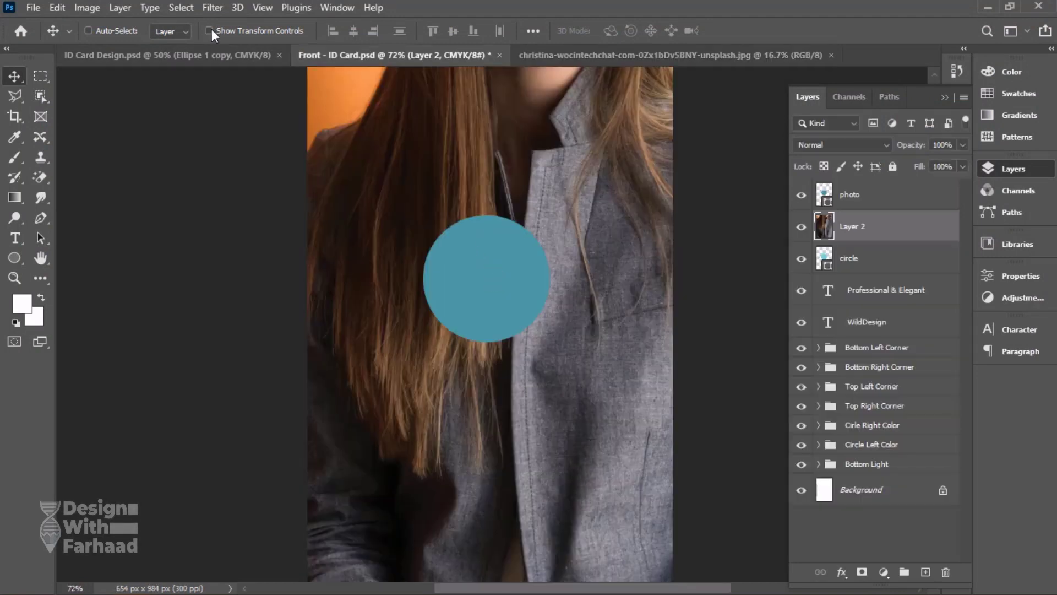
Scale the placed portrait down proportionally to about 22% of its size around its centre.
key("ctrl+t")
left_click(15, 281)
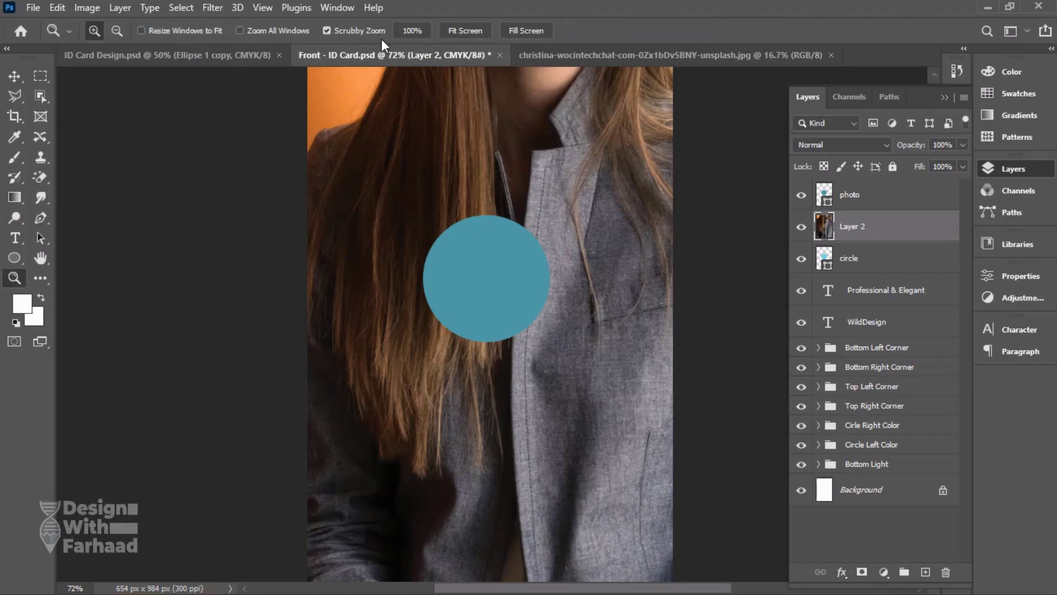
left_click(117, 31)
left_click(522, 279)
left_click(522, 279)
left_click(522, 280)
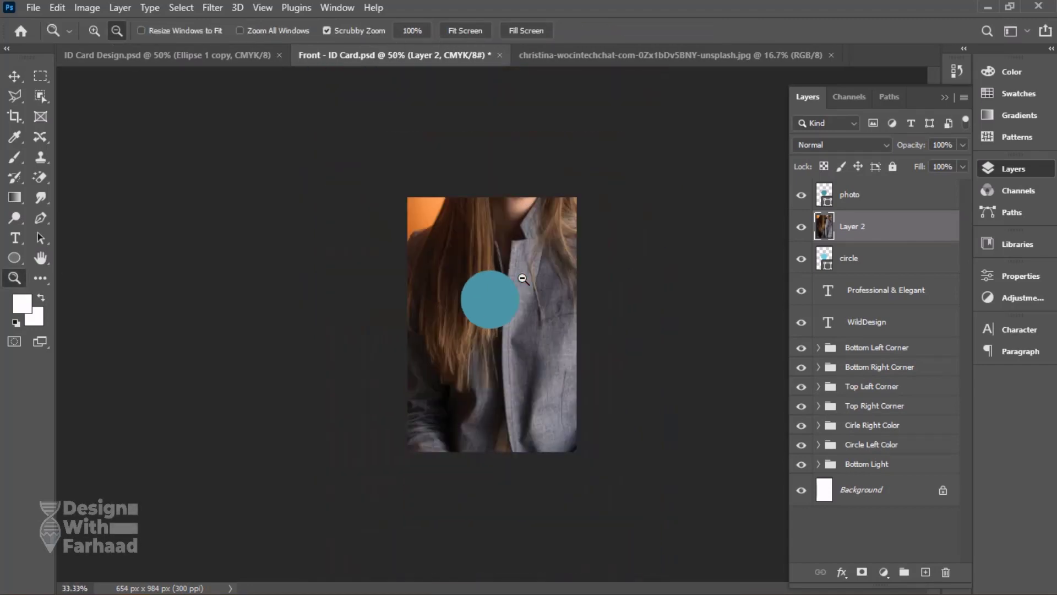
left_click(522, 279)
left_click(522, 279)
left_click(12, 78)
key("ctrl+t")
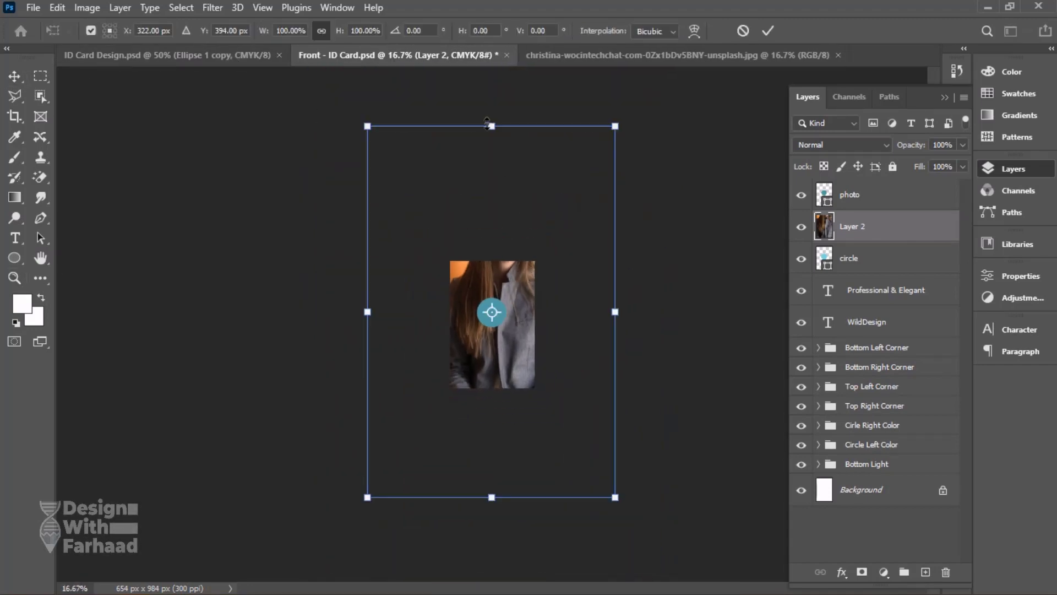
left_click_drag(491, 125, 494, 271)
scroll(510, 289, "up", 2)
scroll(510, 289, "up", 2)
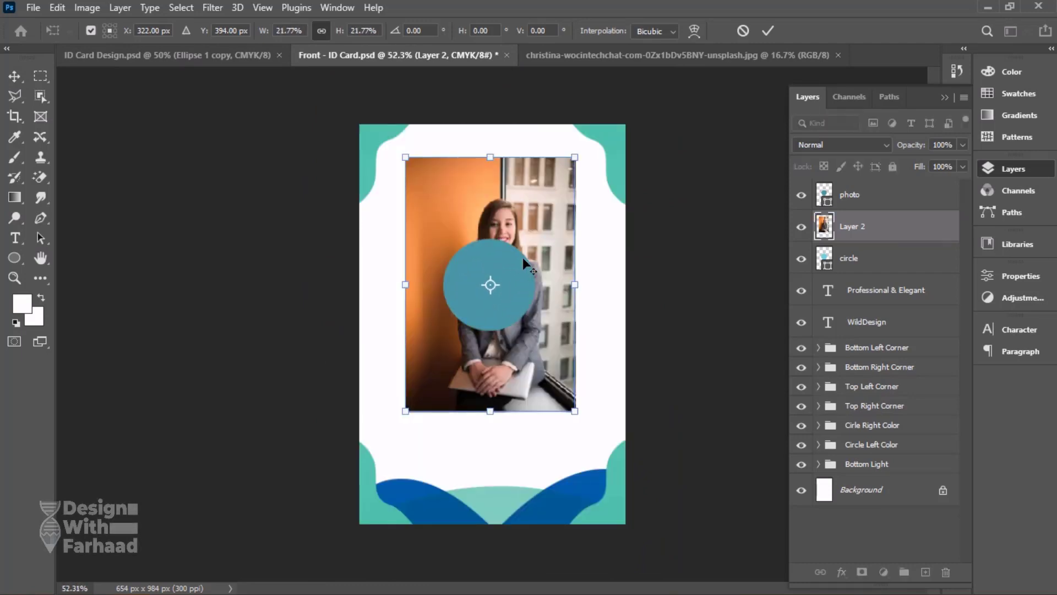
Shrink the portrait further and move it so the woman's head and shoulders lie over the photo circle.
left_click_drag(531, 214, 518, 278)
scroll(519, 278, "up", 2)
left_click_drag(463, 194, 465, 229)
key("Return")
left_click_drag(540, 362, 548, 341)
Move the portrait layer above the photo layer and clip it to the photo circle.
left_click_drag(853, 231, 875, 208)
left_click(881, 208, "alt")
scroll(506, 282, "up", 2)
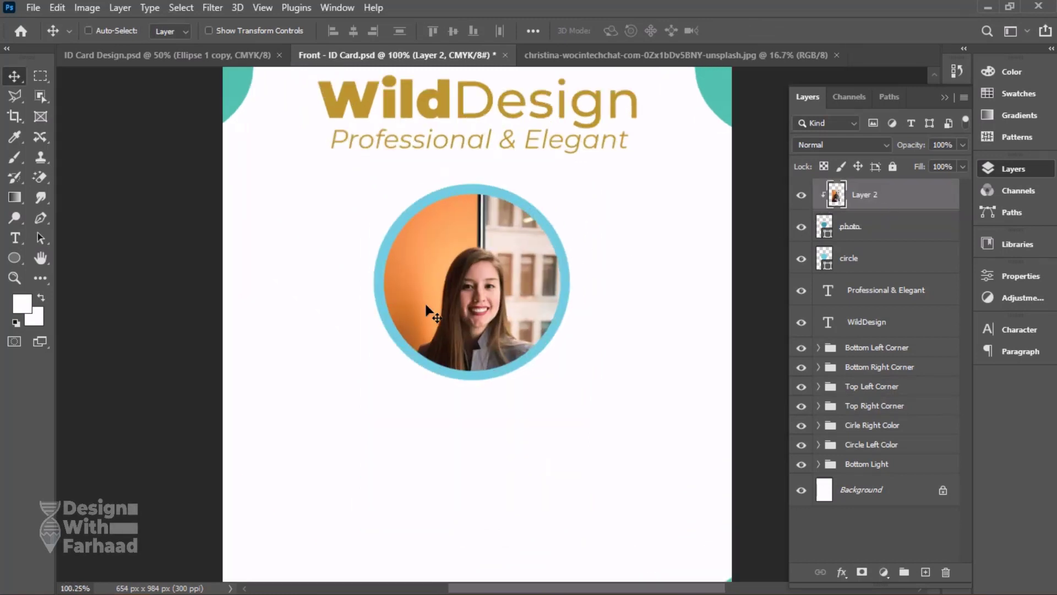
Enlarge and reposition the clipped portrait so the face sits centred in the circle, and save the file.
left_click_drag(473, 299, 475, 276)
key("ctrl+t")
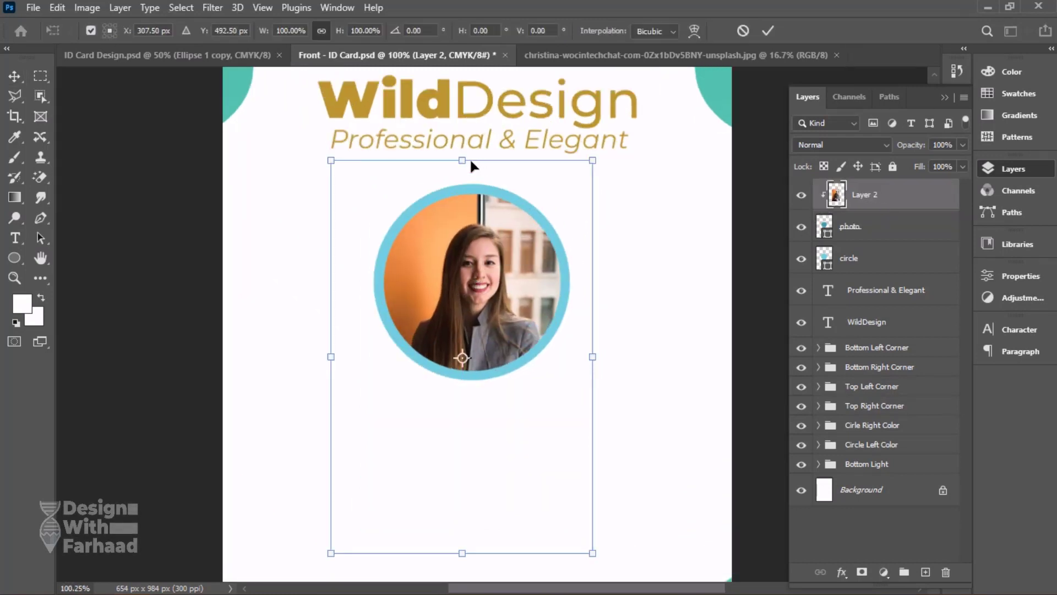
left_click_drag(468, 164, 458, 133)
left_click_drag(499, 292, 498, 308)
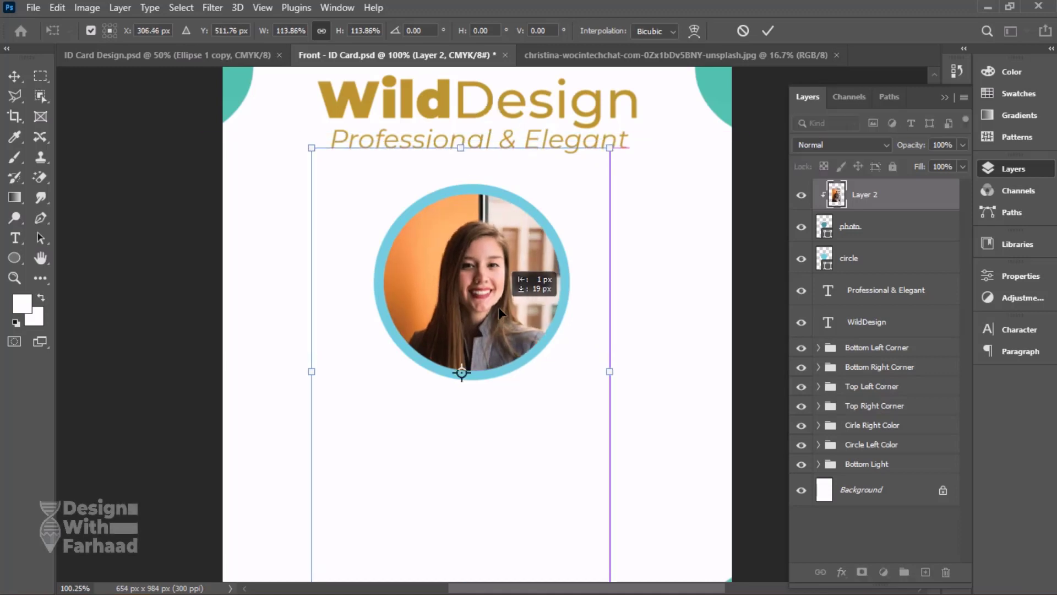
left_click_drag(464, 147, 465, 133)
left_click_drag(509, 295, 502, 298)
key("Return")
key("ctrl+s")
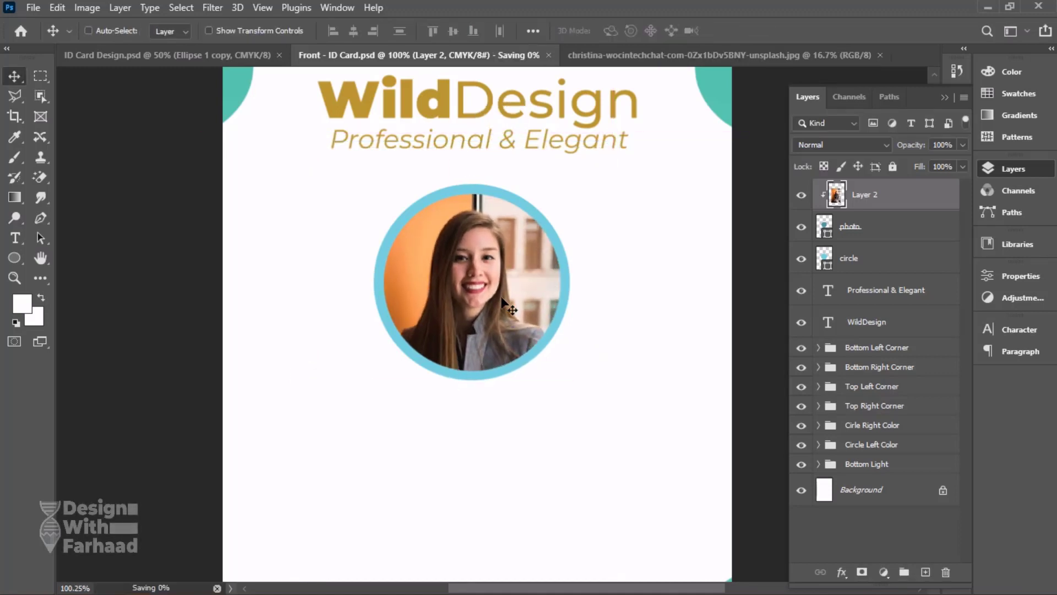
Add a linear gradient fill layer above the circle layer using a teal-and-blue preset from the Blues group.
left_click(880, 259)
left_click(884, 572)
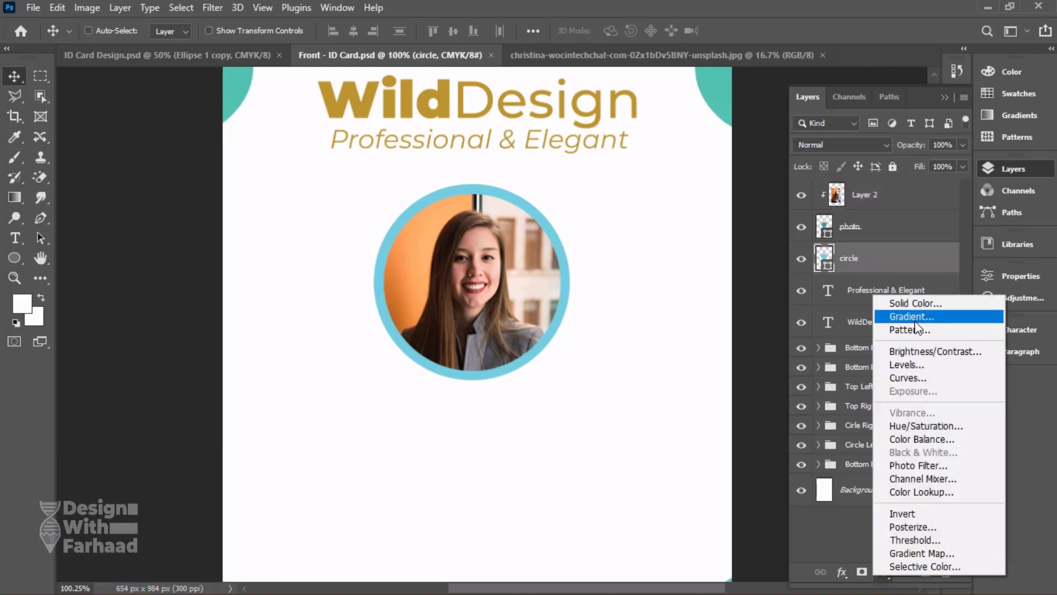
left_click(176, 60)
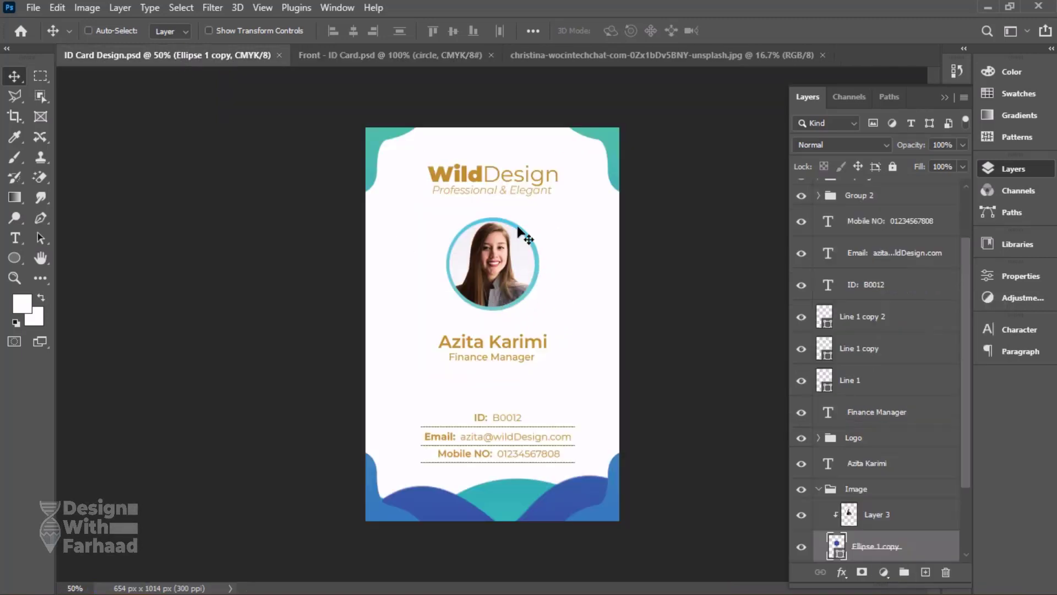
left_click(392, 55)
left_click(885, 572)
left_click(913, 313)
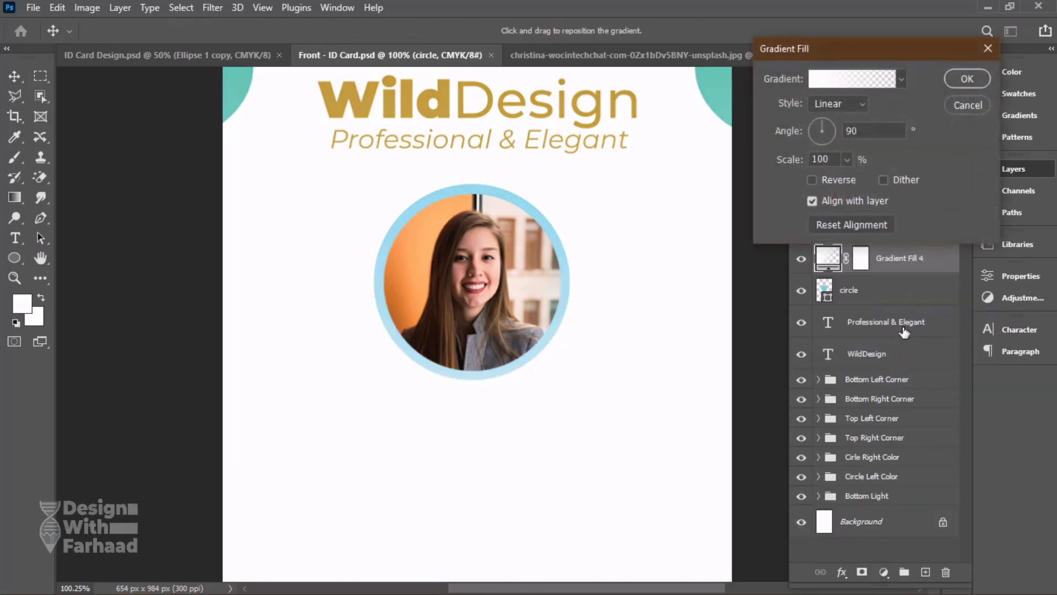
left_click(901, 78)
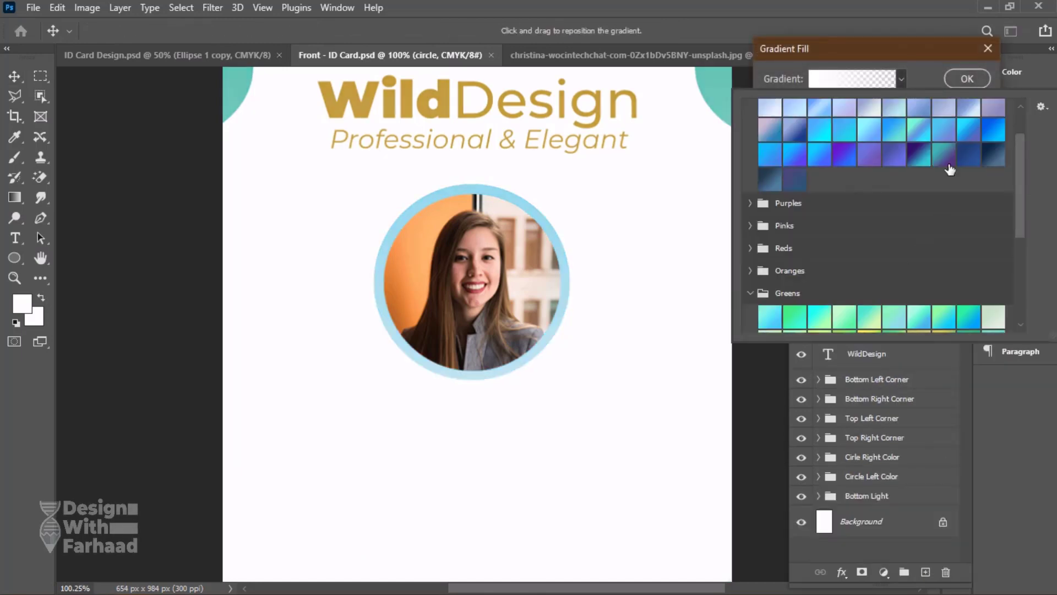
left_click(895, 132)
left_click(967, 79)
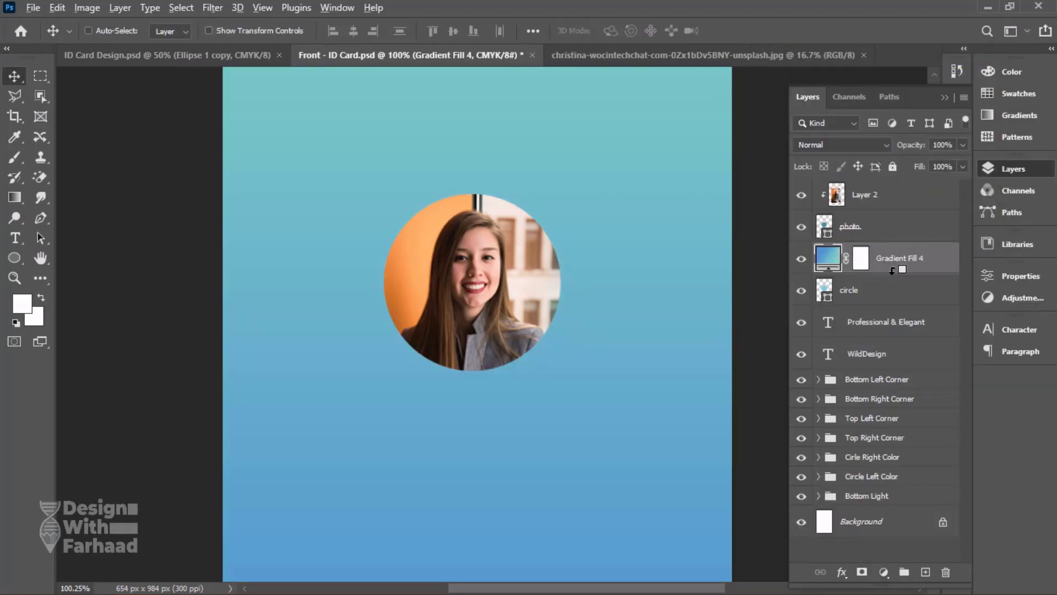
Clip the gradient fill to the circle layer and compare the ring with the reference ID card.
left_click(892, 270, "alt")
left_click(799, 265)
left_click(799, 264)
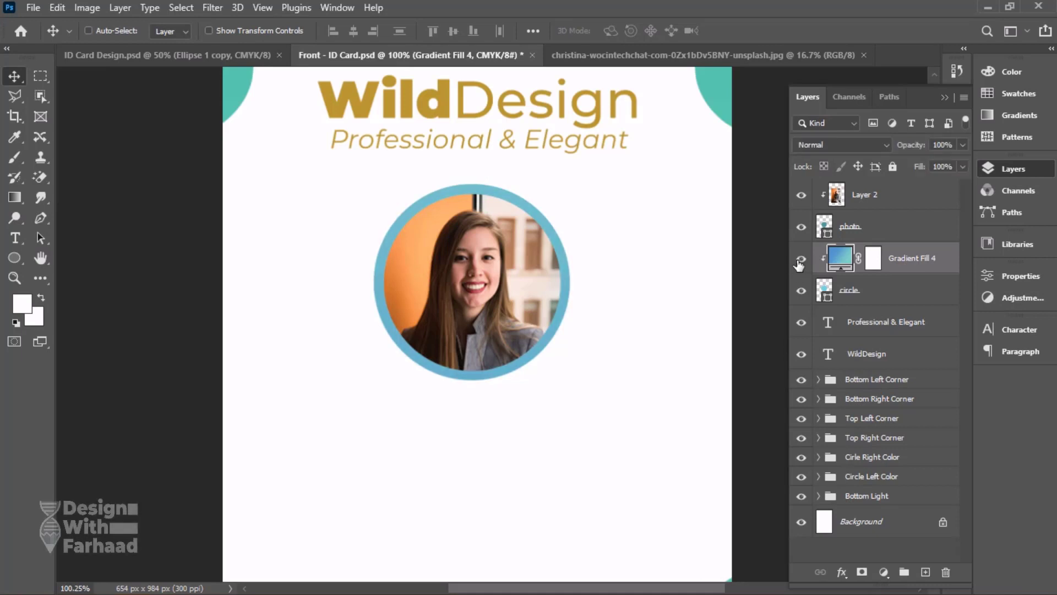
left_click(188, 54)
left_click(396, 54)
Reopen the ring's gradient fill and try several presets from the Blues and Greens groups.
double_click(841, 267)
left_click(902, 80)
left_click(819, 137)
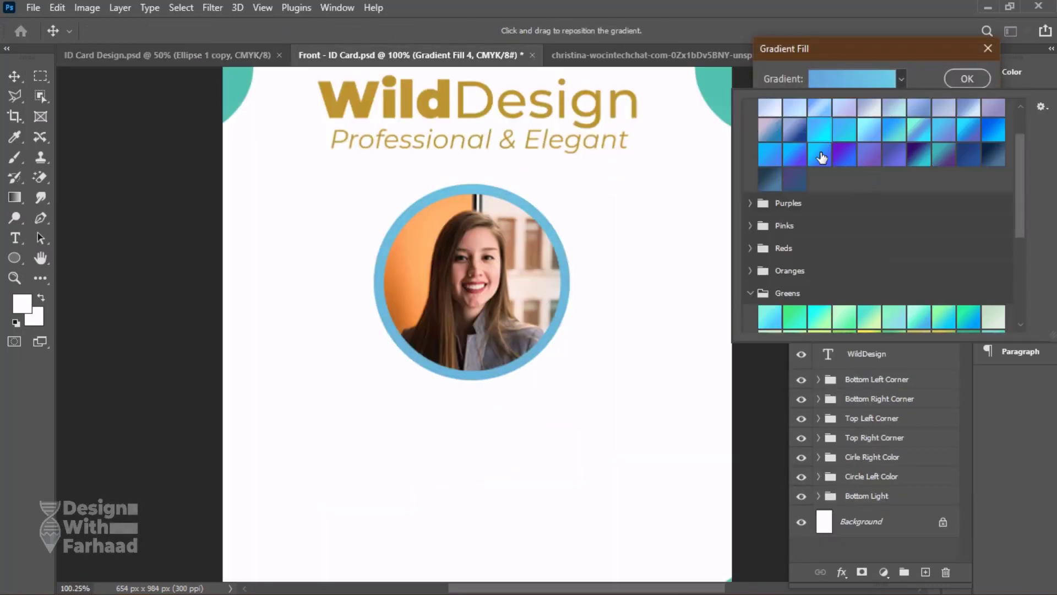
left_click(830, 155)
left_click(869, 317)
scroll(929, 272, "down", 2)
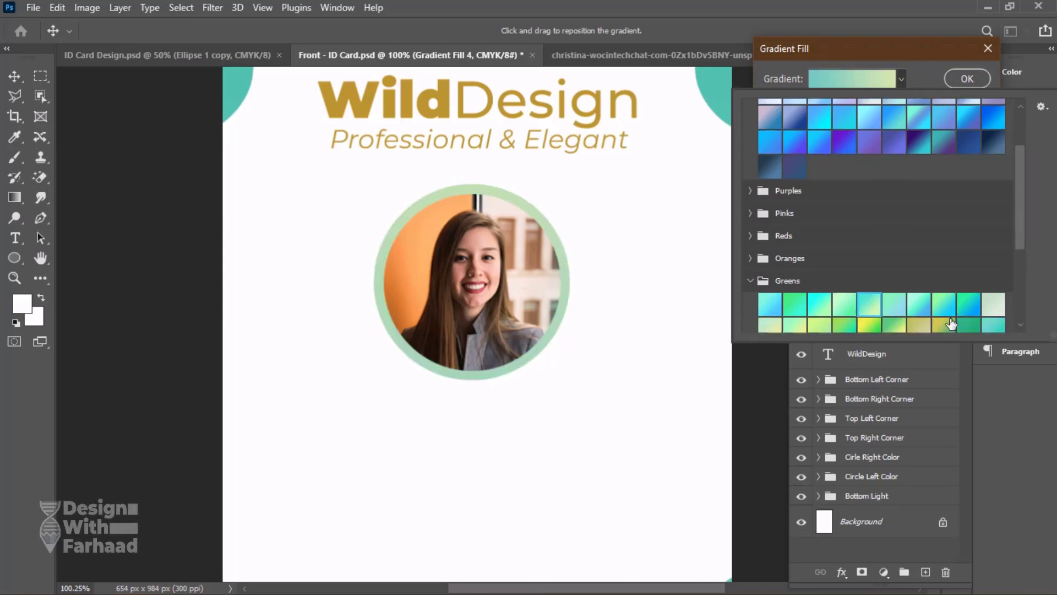
left_click(944, 269)
left_click(960, 270)
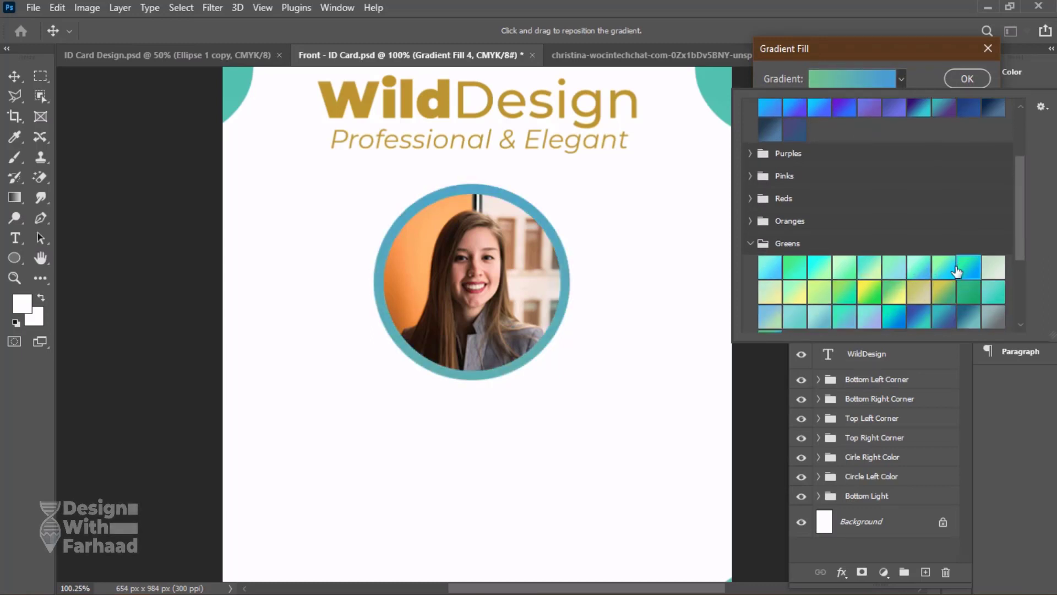
left_click(940, 270)
left_click(847, 293)
scroll(847, 294, "down", 1)
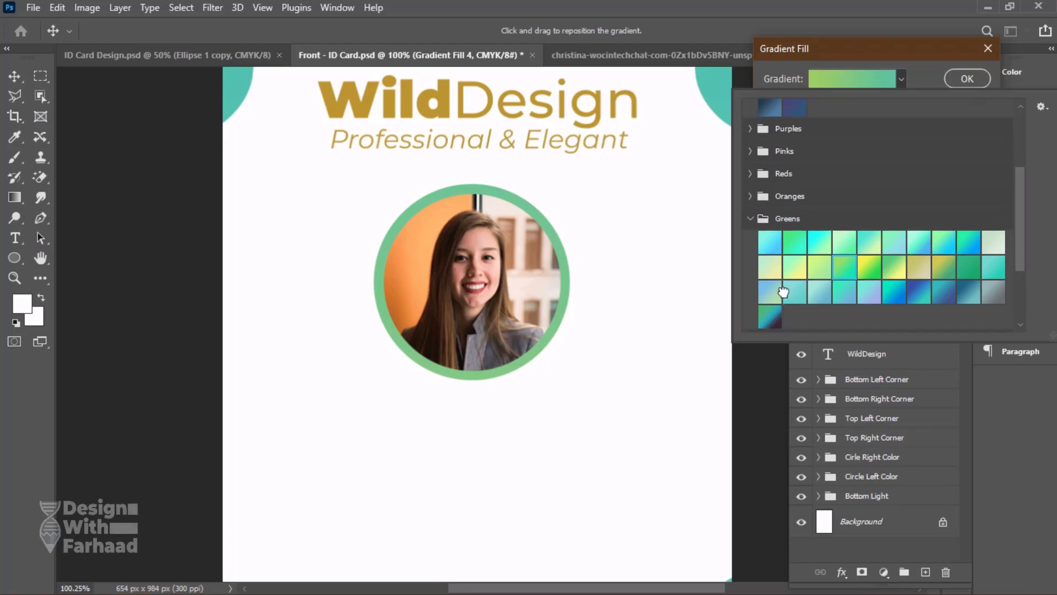
left_click(784, 293)
left_click(791, 242)
left_click(919, 244)
left_click(953, 246)
scroll(845, 255, "up", 5)
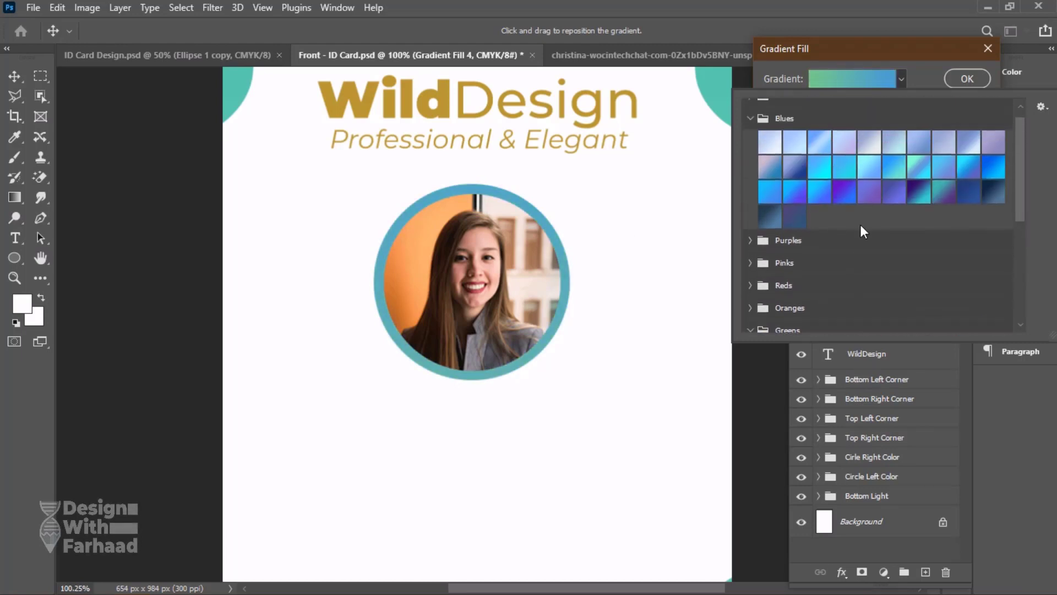
Try the deeper blue, purple and pale presets from the Blues group on the ring's gradient fill.
left_click(873, 185)
left_click(823, 189)
left_click(842, 205)
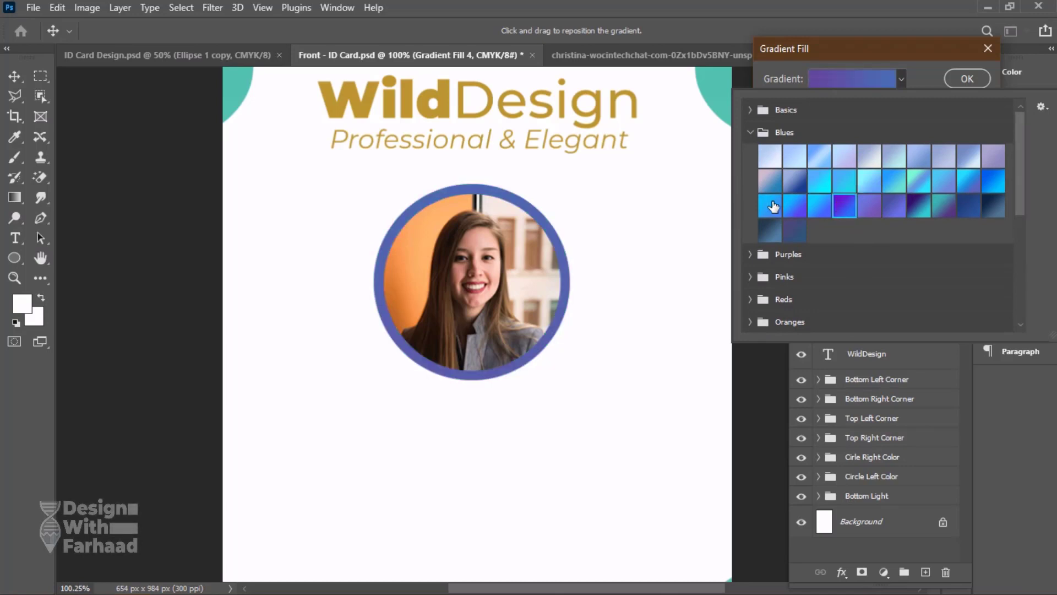
left_click(795, 208)
left_click(773, 163)
scroll(879, 222, "down", 2)
scroll(879, 222, "down", 4)
Set the ring's gradient fill to the dark-blue-to-teal preset from the Greens group.
left_click(853, 214)
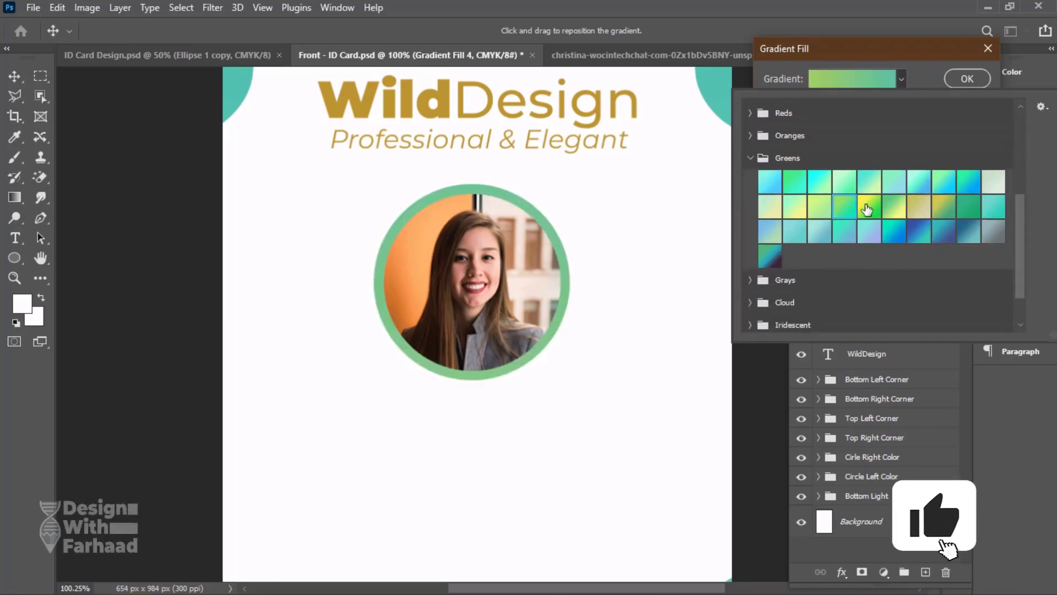
left_click(866, 207)
left_click(969, 232)
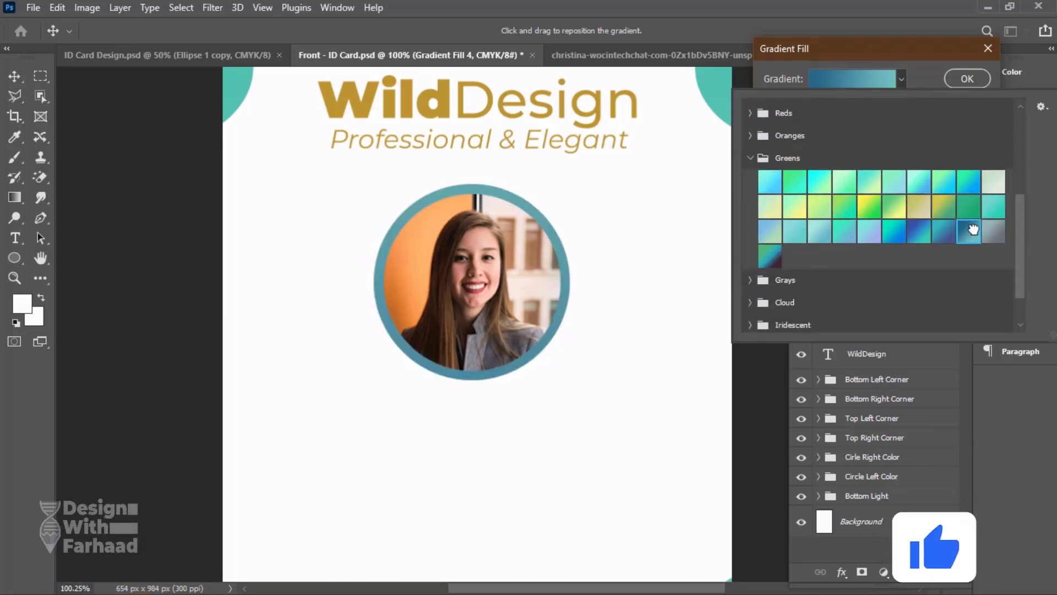
scroll(976, 230, "up", 2)
left_click(966, 244)
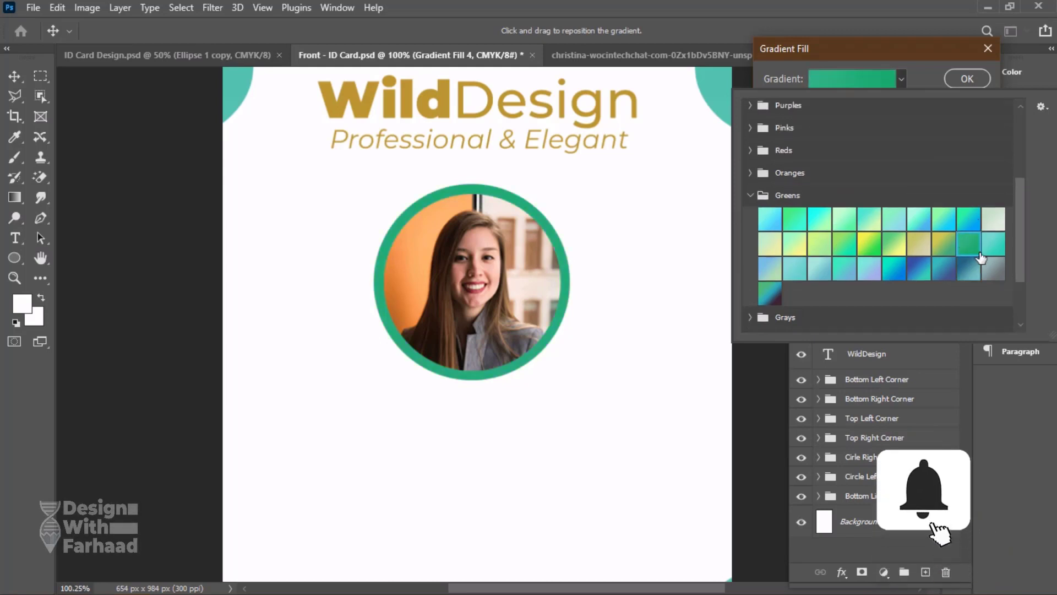
left_click(919, 268)
left_click(910, 98)
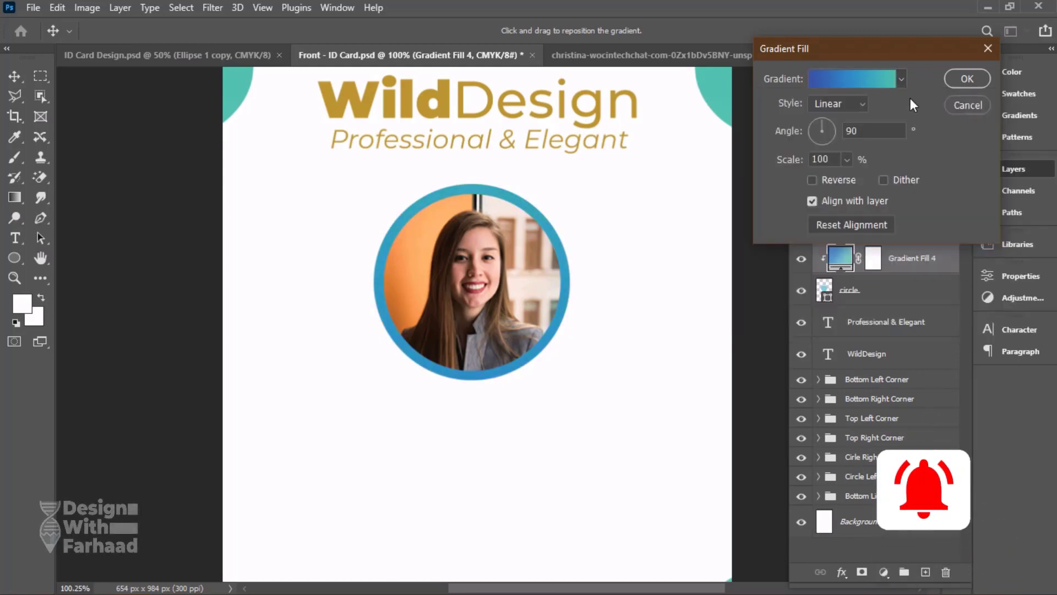
left_click(965, 78)
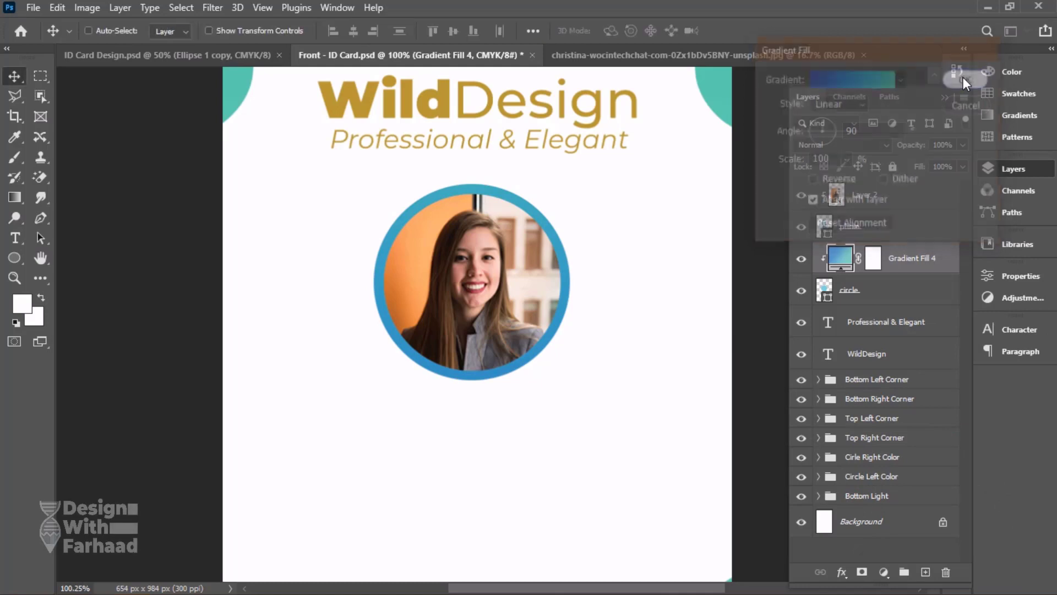
Group the gradient fill and circle layers and name the group Circle.
left_click(897, 298, "shift")
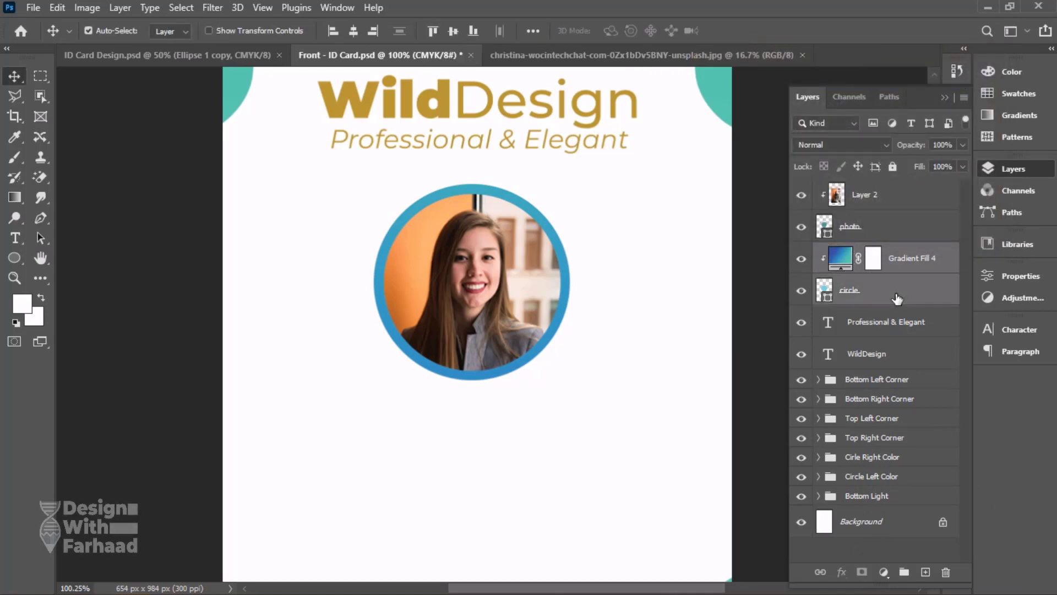
key("ctrl+g")
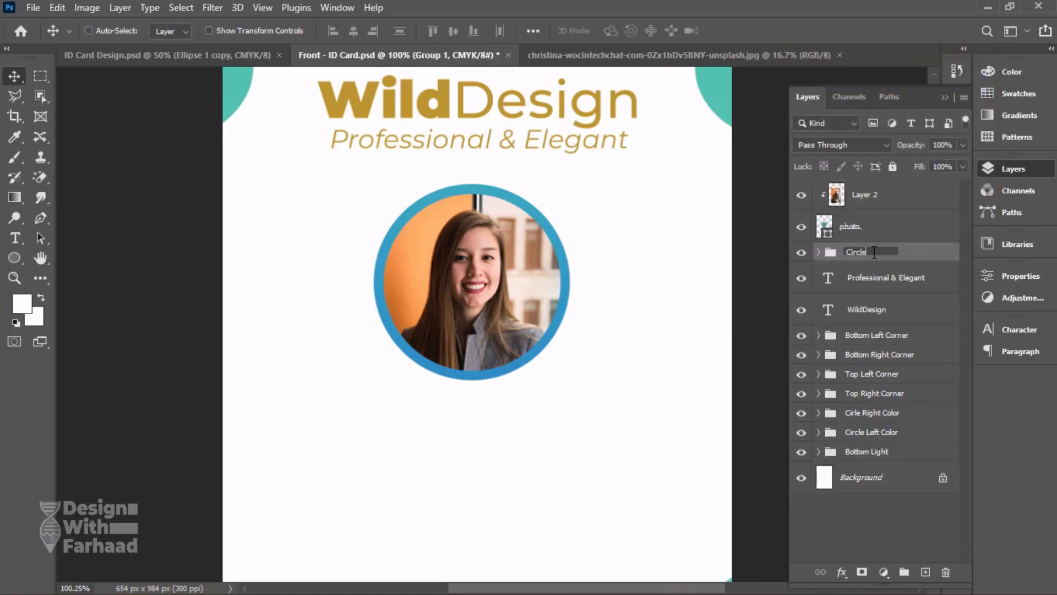
key("Return")
Group the photo layer with its clipped portrait and name the group Profile Image.
left_click(851, 227)
left_click(844, 195, "shift")
key("ctrl+g")
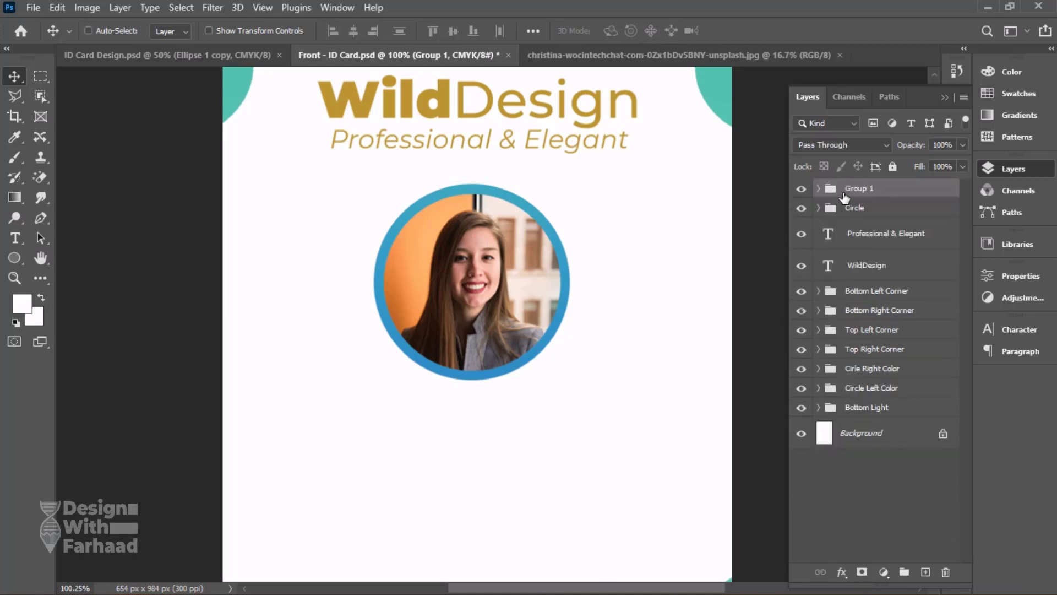
left_click(857, 191)
type("Profile Image")
key("Return")
Centre the Profile Image and Circle groups horizontally on the canvas and save the file.
scroll(578, 277, "down", 2)
left_click(578, 276)
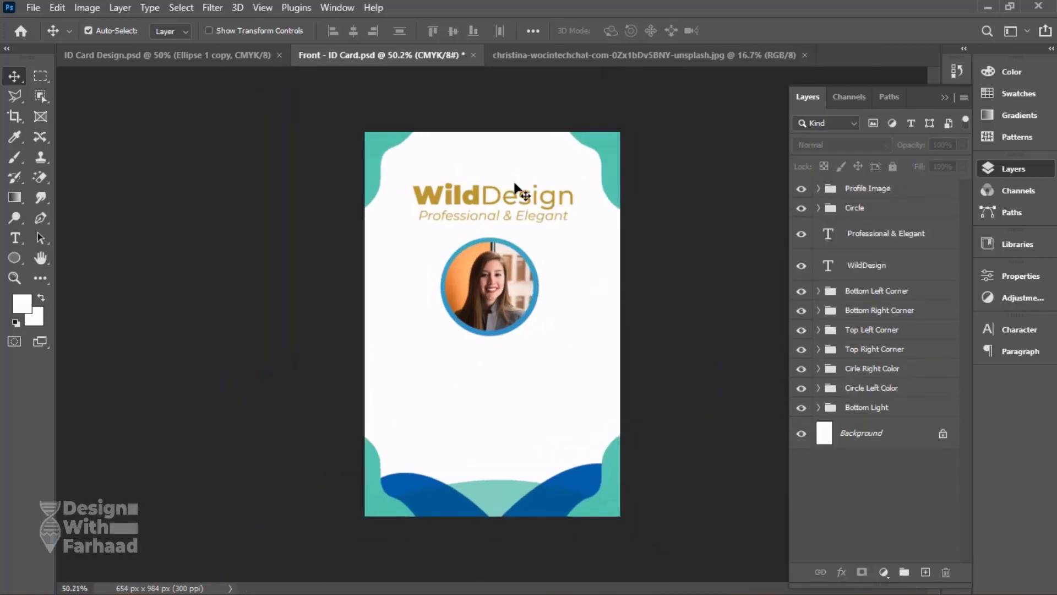
key("ctrl+a")
left_click(883, 190)
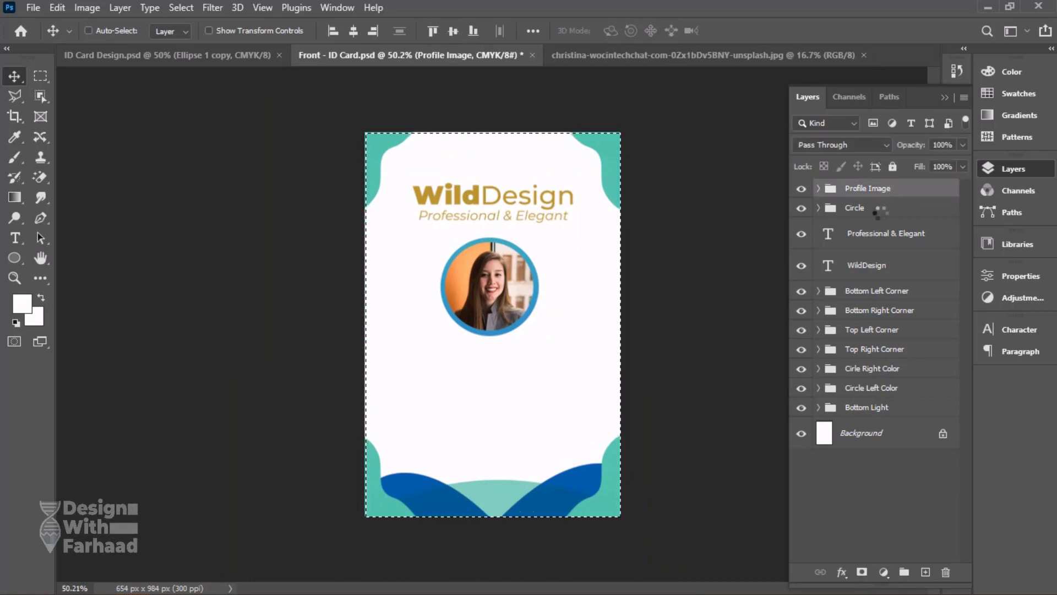
left_click(879, 208, "shift")
left_click(355, 31)
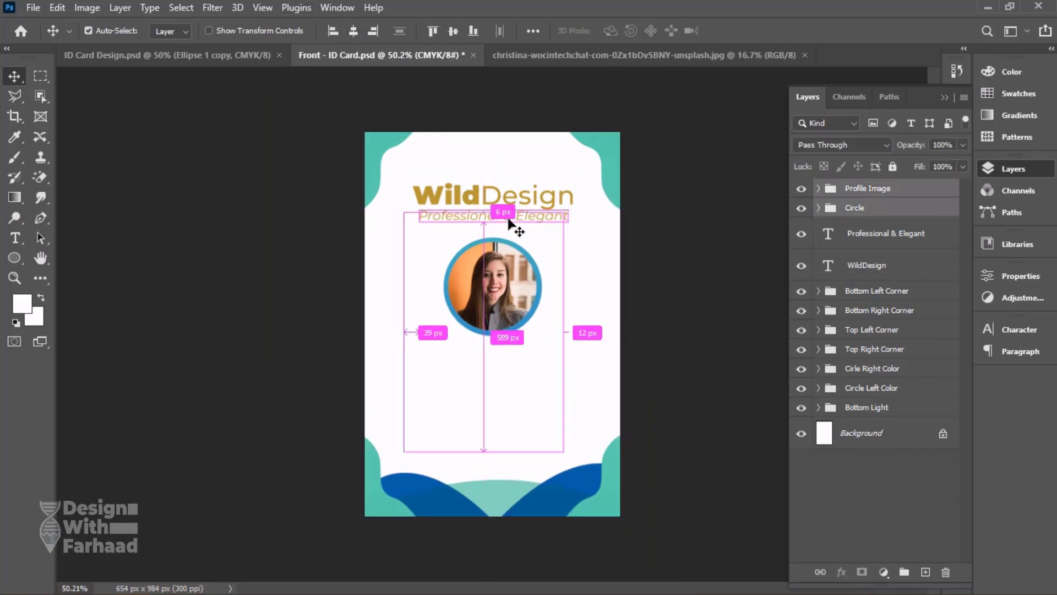
key("ctrl+s")
Scale the Profile Image and Circle groups down slightly as in the reference, move them up beneath the tagline, and save.
left_click(243, 55)
left_click(430, 51)
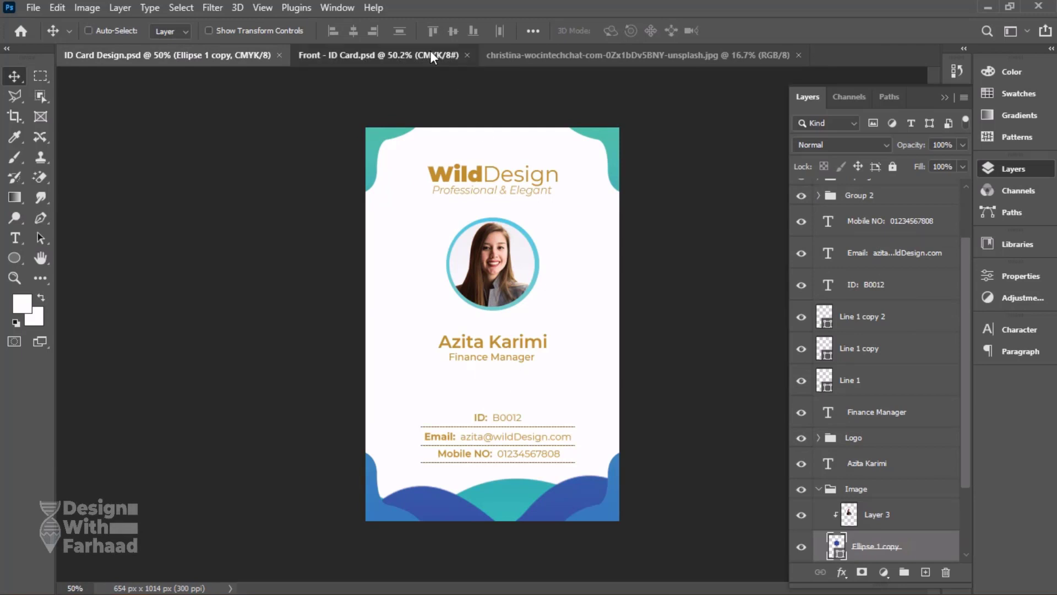
right_click(502, 208)
left_click(507, 207)
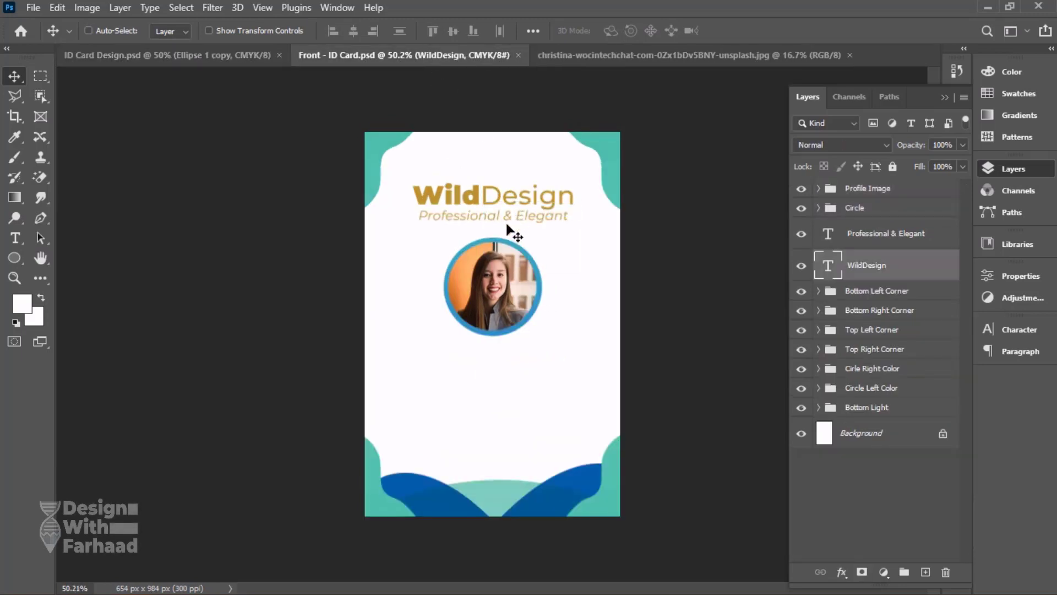
left_click(885, 209)
left_click(881, 189, "shift")
key("ctrl+t")
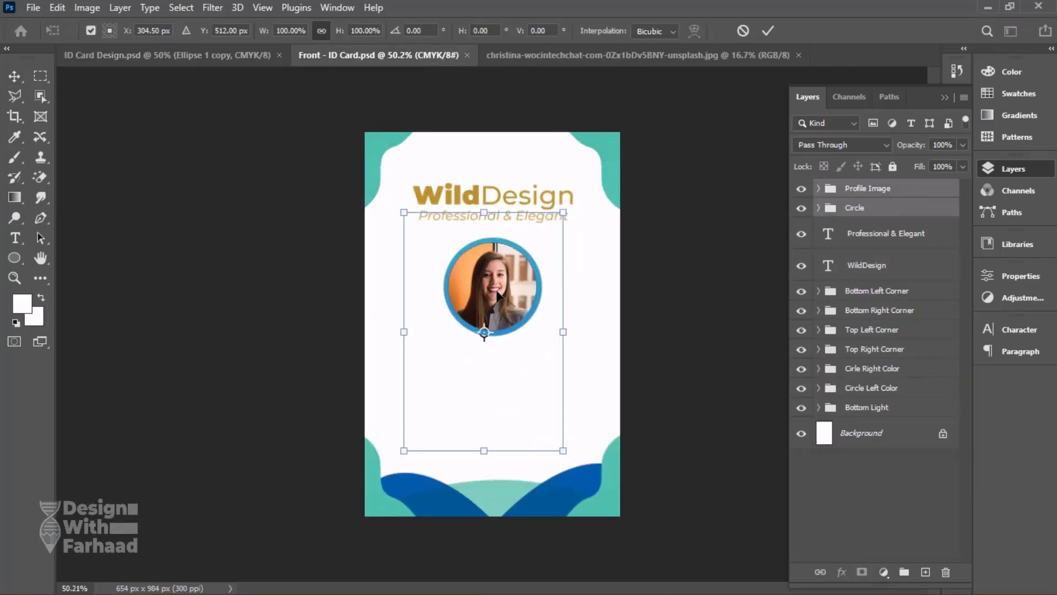
left_click_drag(487, 458, 485, 441)
key("Return")
left_click_drag(491, 302, 492, 289)
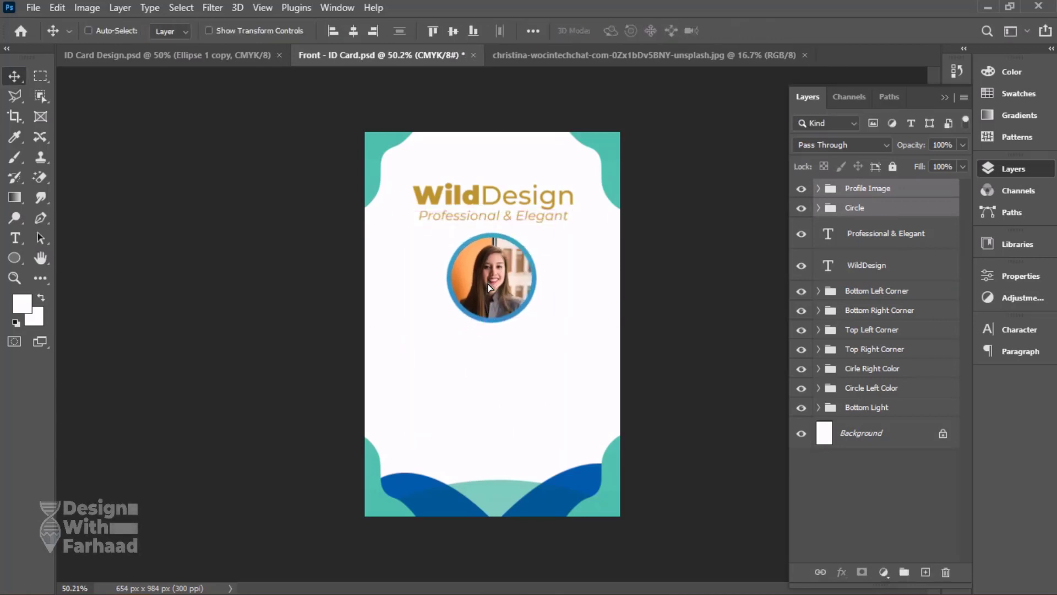
key("ctrl+s")
Duplicate the "Professional & Elegant" tagline and place the copy below the circular portrait.
right_click(510, 203)
right_click(481, 213)
left_click(490, 220)
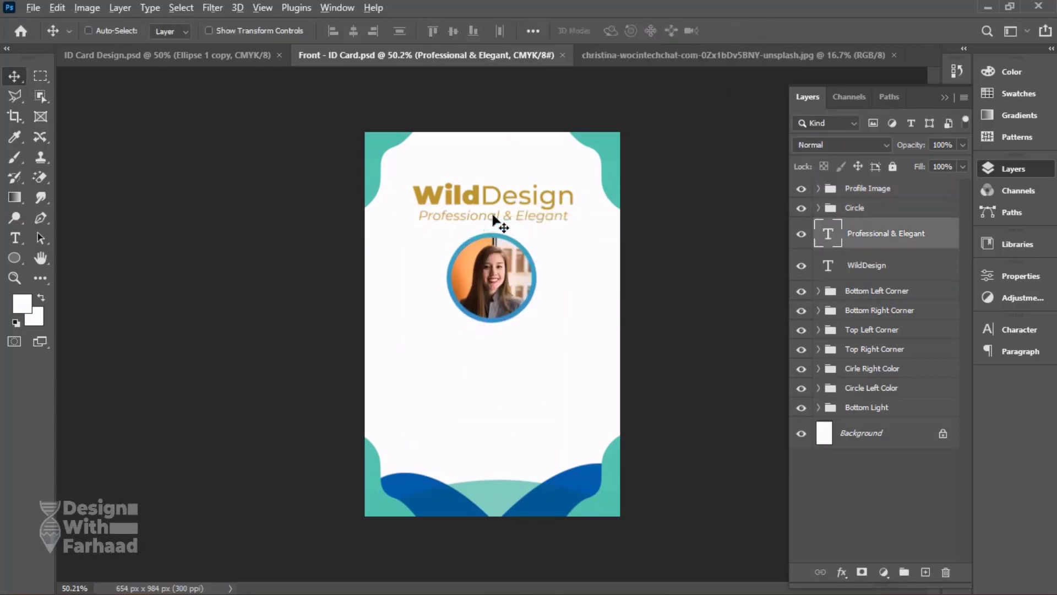
left_click_drag(493, 213, 491, 348)
Replace the text of the copied tagline with the cardholder's full name.
scroll(492, 347, "up", 4)
scroll(492, 352, "up", 1)
double_click(492, 368)
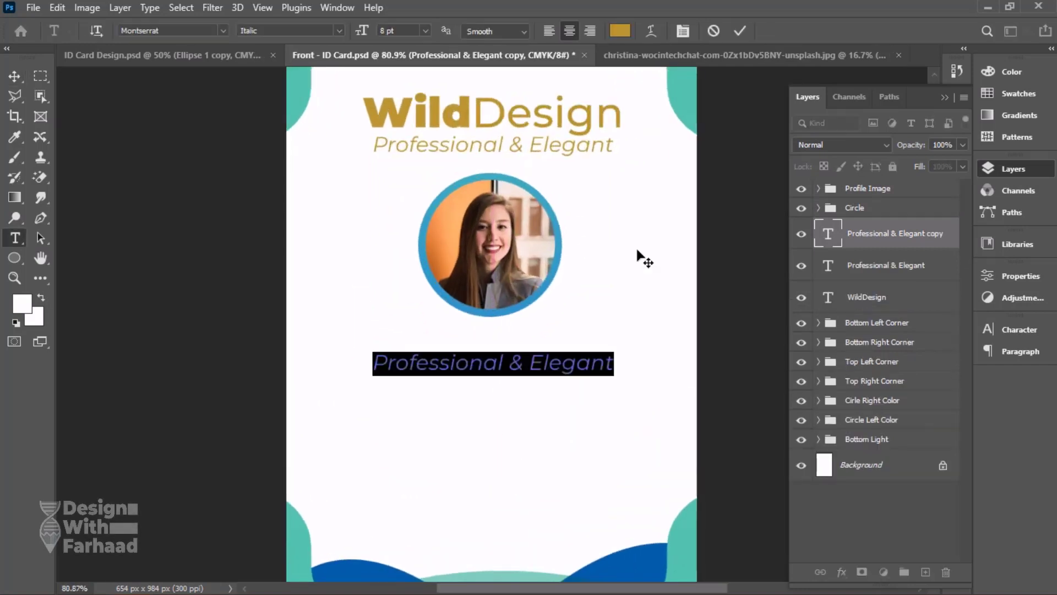
key("ctrl+a")
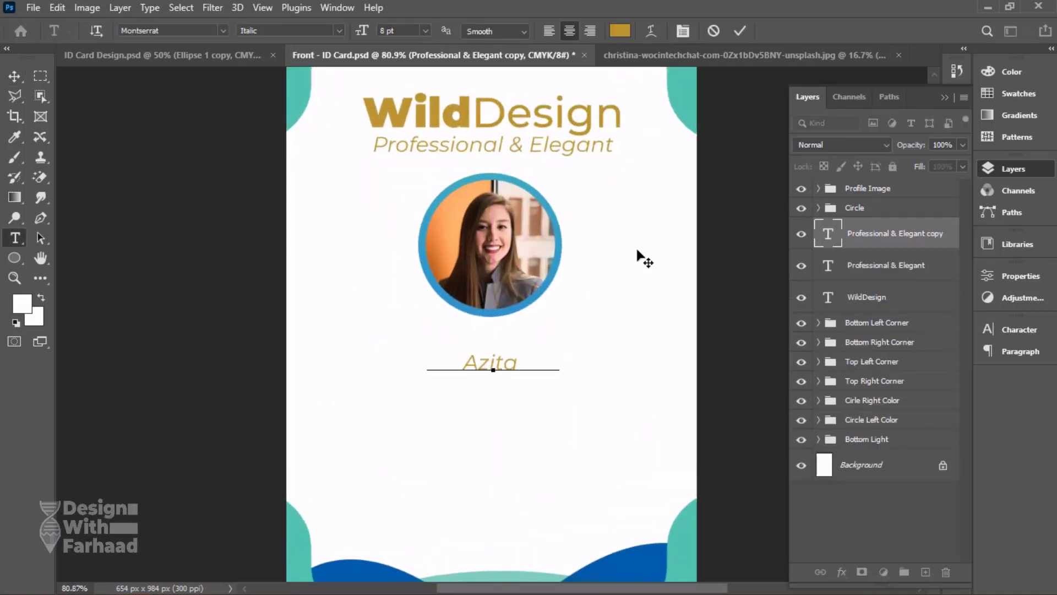
Change the font style of the whole cardholder name to Montserrat Bold.
key("ctrl+a")
left_click(1022, 335)
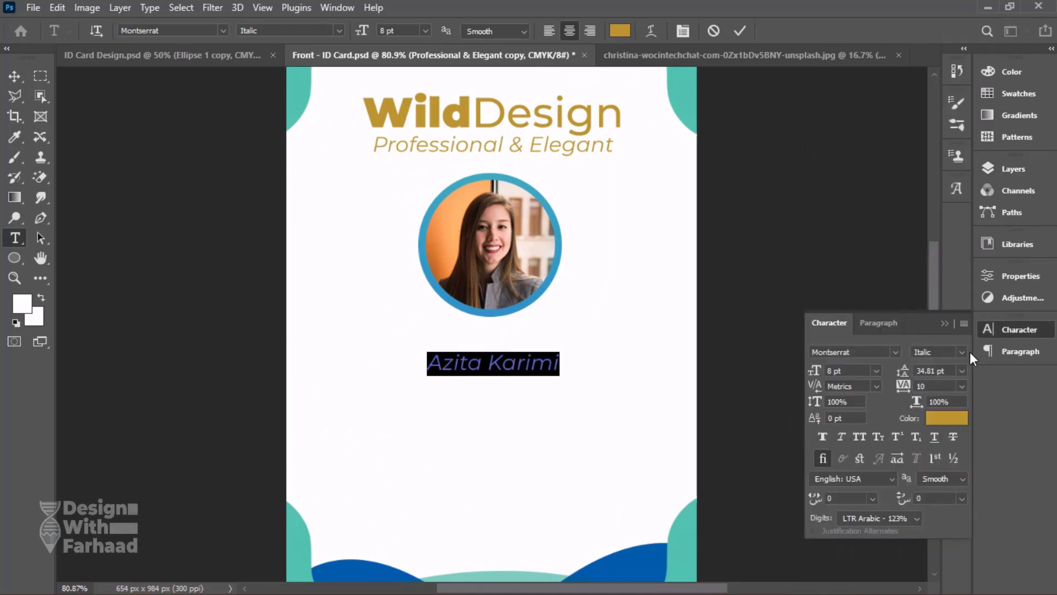
left_click(962, 353)
left_click(945, 513)
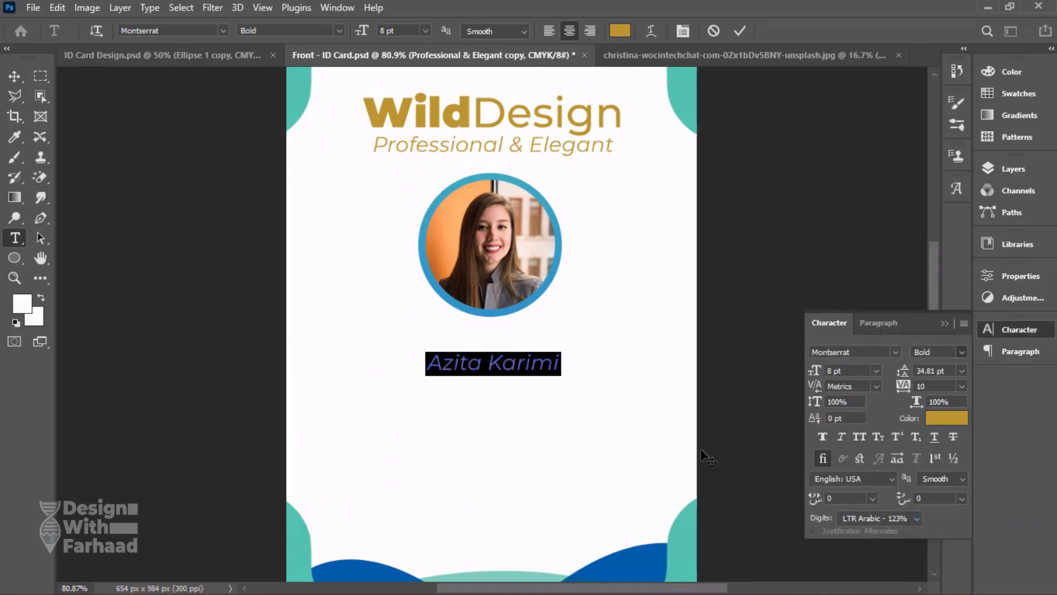
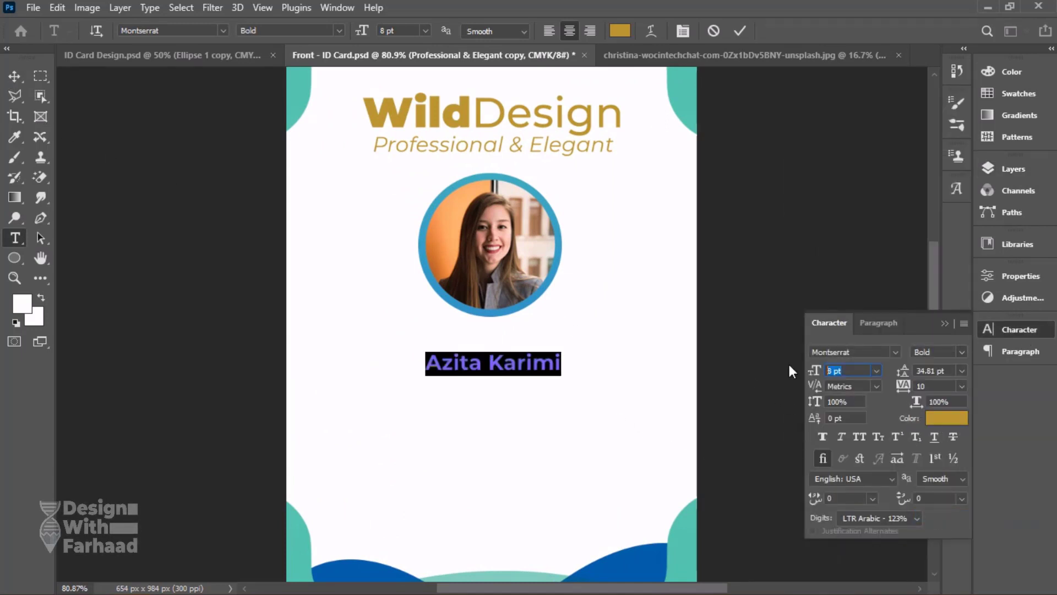
Set the cardholder name's font size to 10 pt and its tracking to 0.
type("10")
key("Return")
key("ctrl+Return")
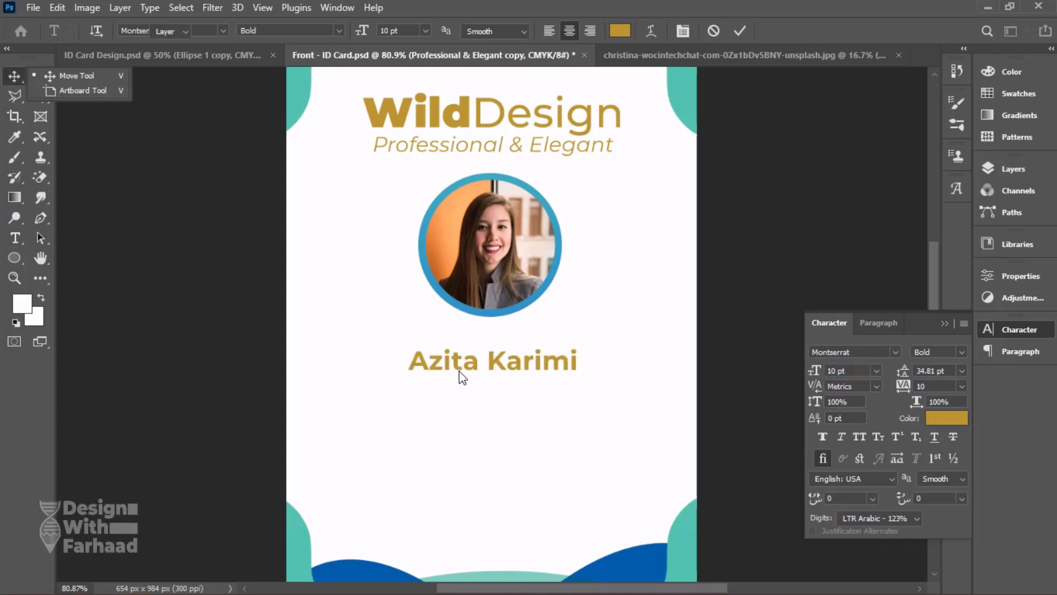
key("ctrl+a")
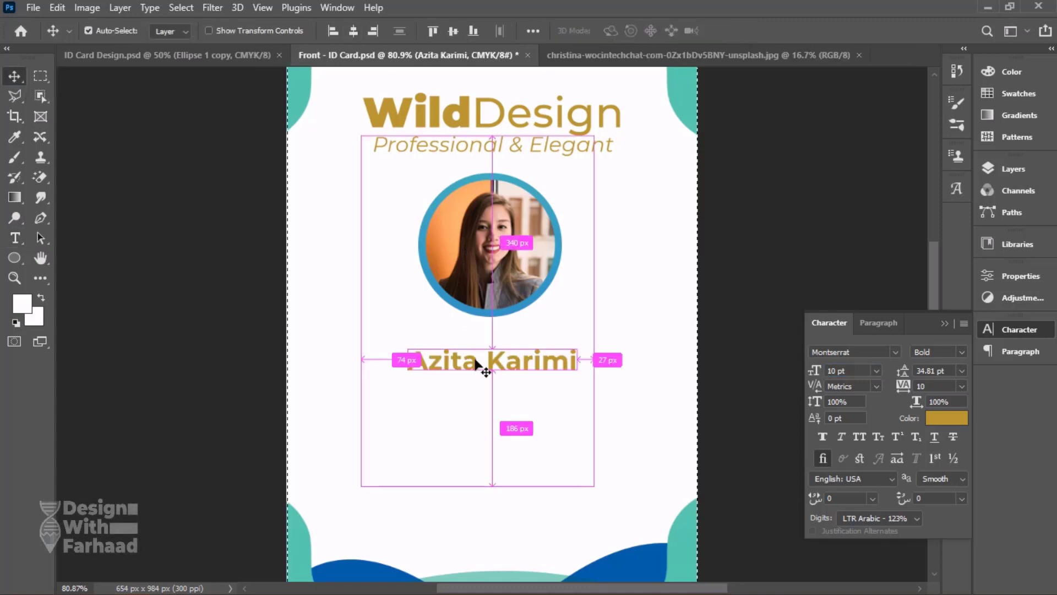
key("ctrl+d")
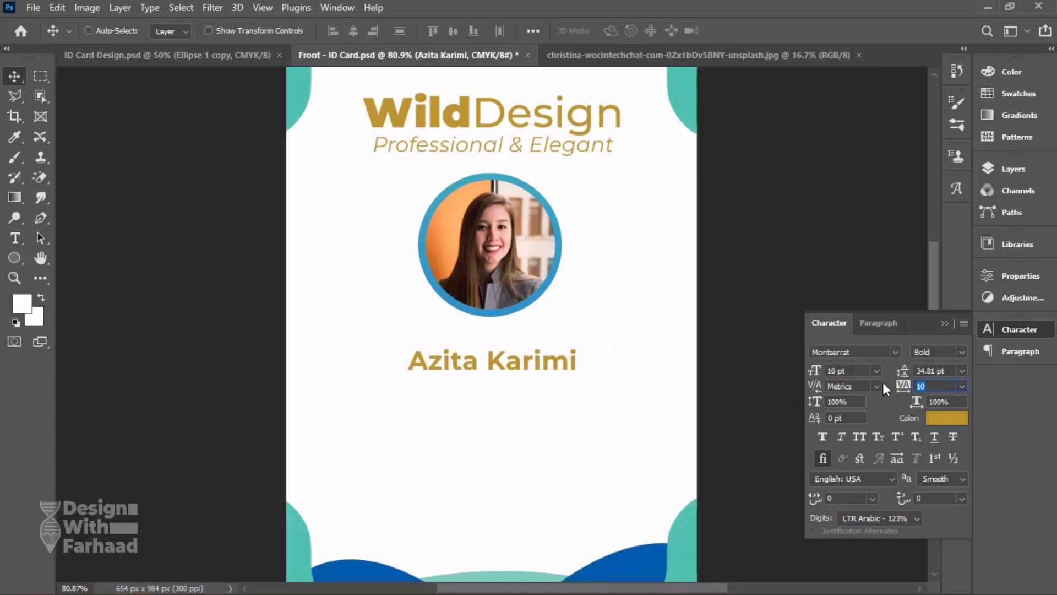
type("0")
key("Return")
Move the cardholder's name slightly up toward the portrait, checking its placement against the reference ID card design.
left_click(15, 96)
left_click(15, 77)
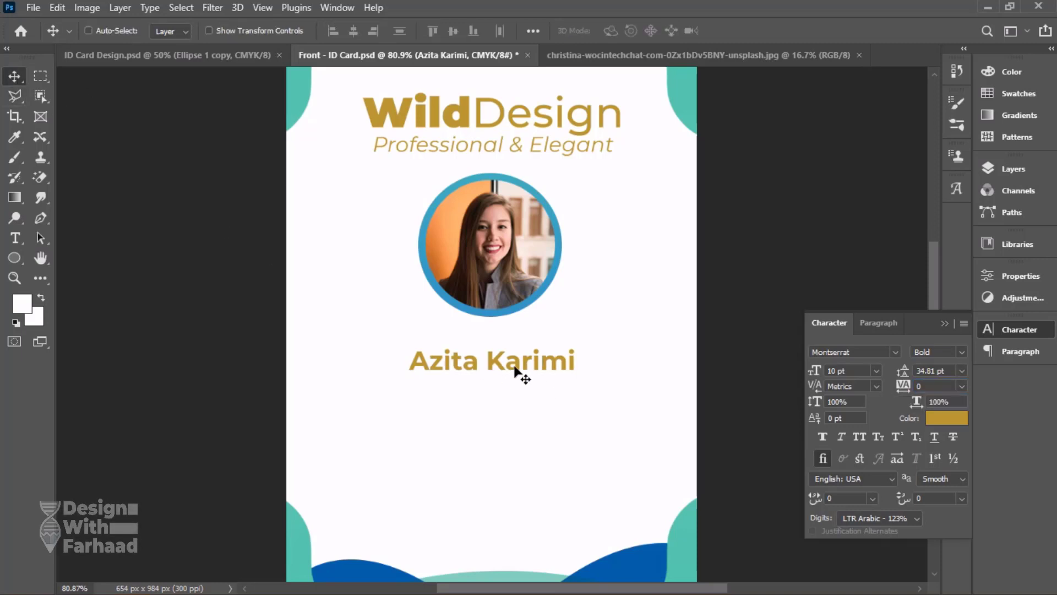
left_click_drag(517, 371, 523, 373)
left_click(255, 58)
left_click(388, 59)
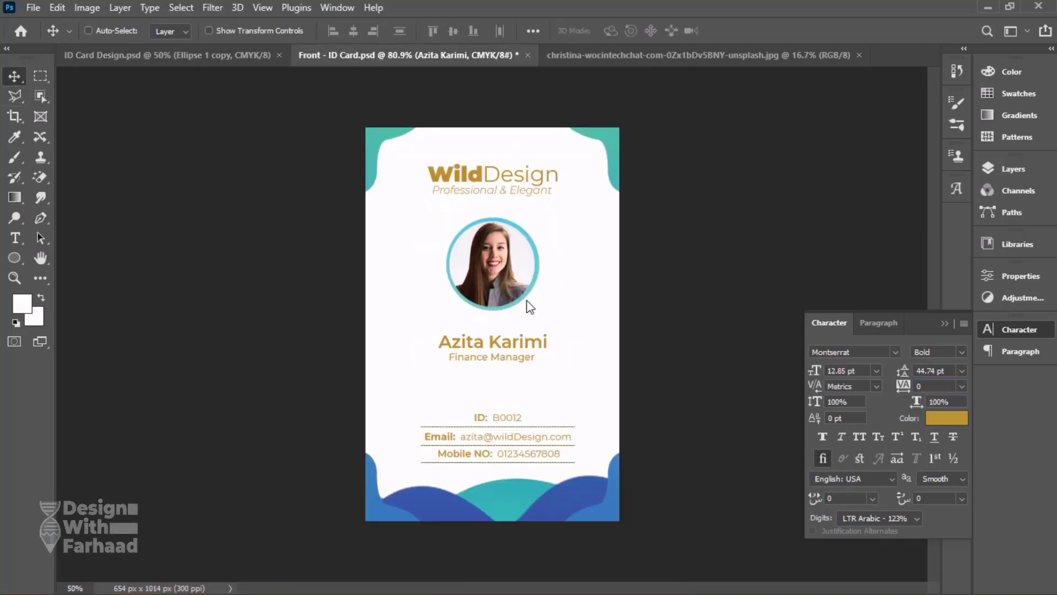
Duplicate the "Professional & Elegant" tagline and place the copy just below the cardholder's name.
right_click(486, 154)
left_click(496, 156)
left_click_drag(512, 316, 520, 400)
key("t")
key("v")
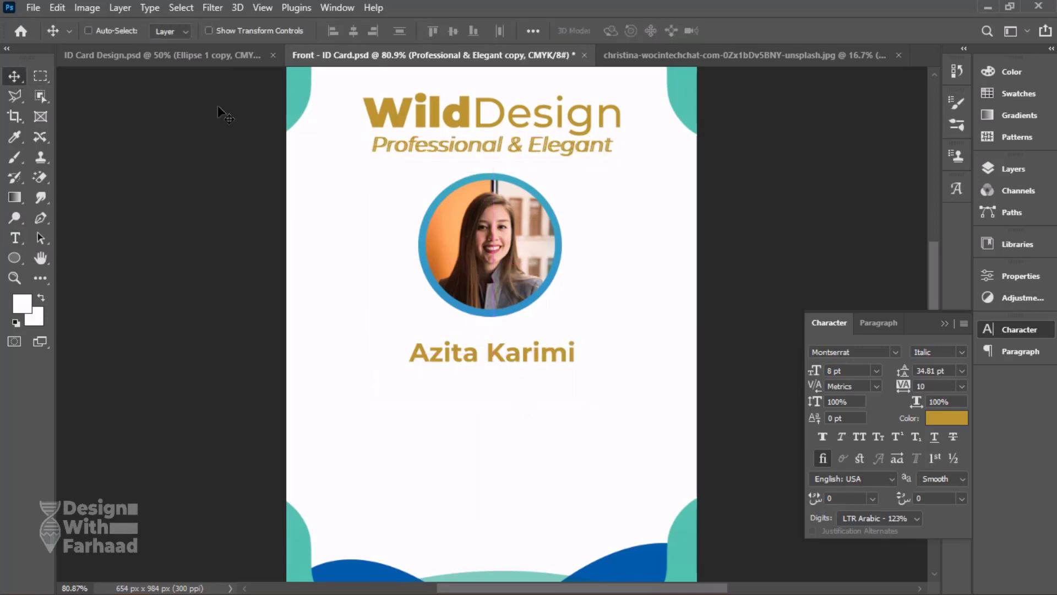
left_click_drag(484, 155, 501, 397)
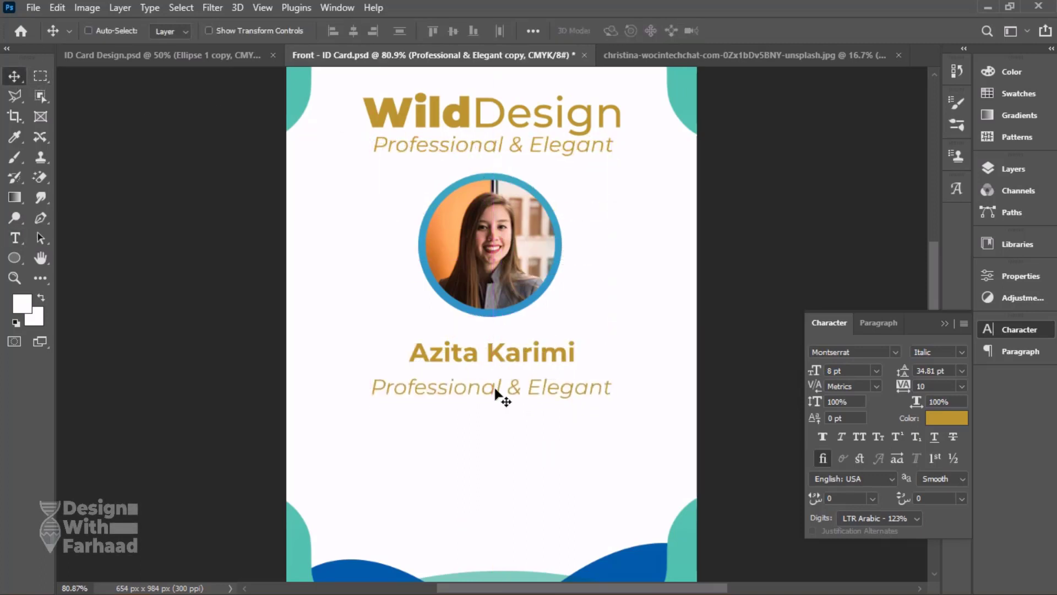
Replace the text of the tagline copy below the name with "Finance Manager".
key("t")
left_click(494, 387)
key("ctrl+a")
key("BackSpace")
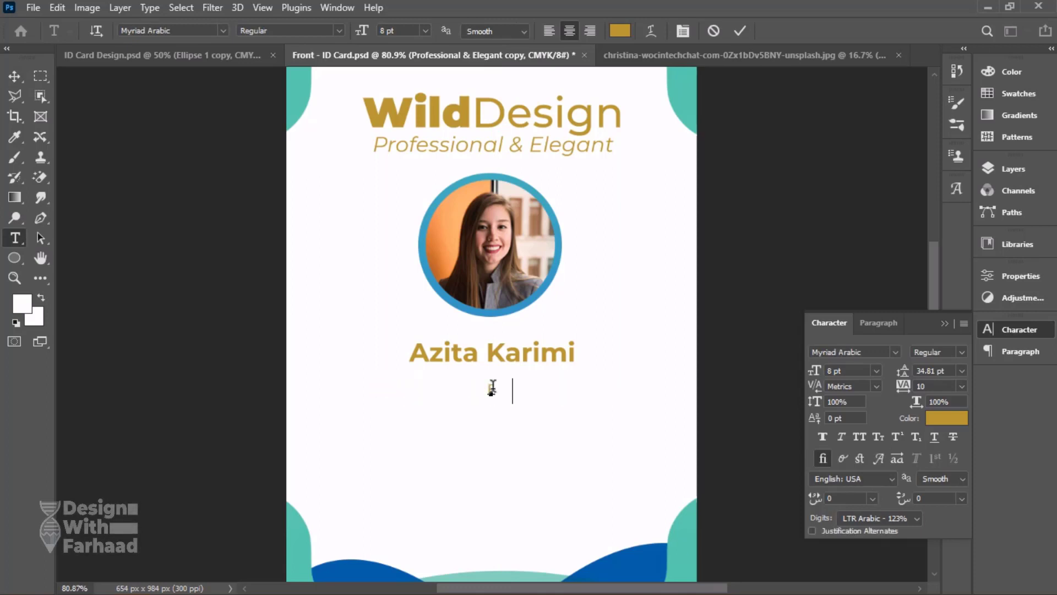
type("Finance Manager")
Change the font of the whole "Finance Manager" text to Montserrat Regular.
key("ctrl+a")
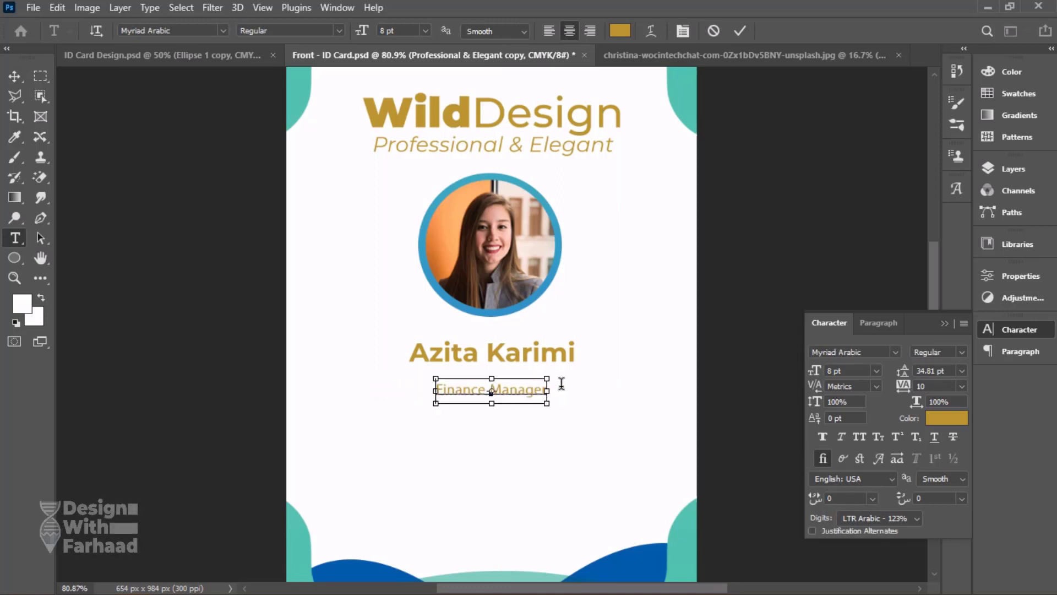
left_click(878, 353)
type("mo")
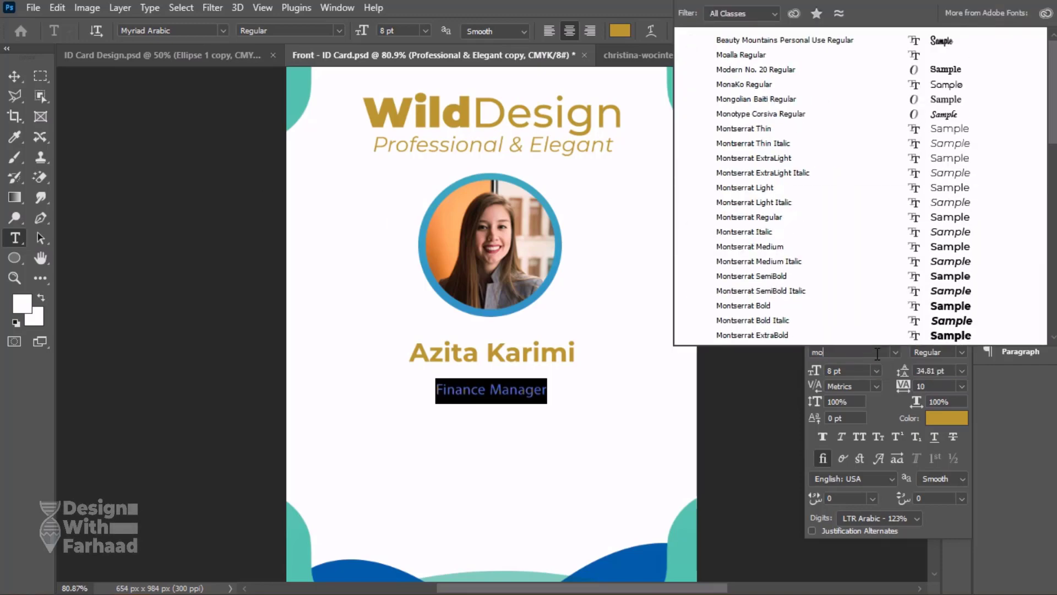
type("ntserrat regul")
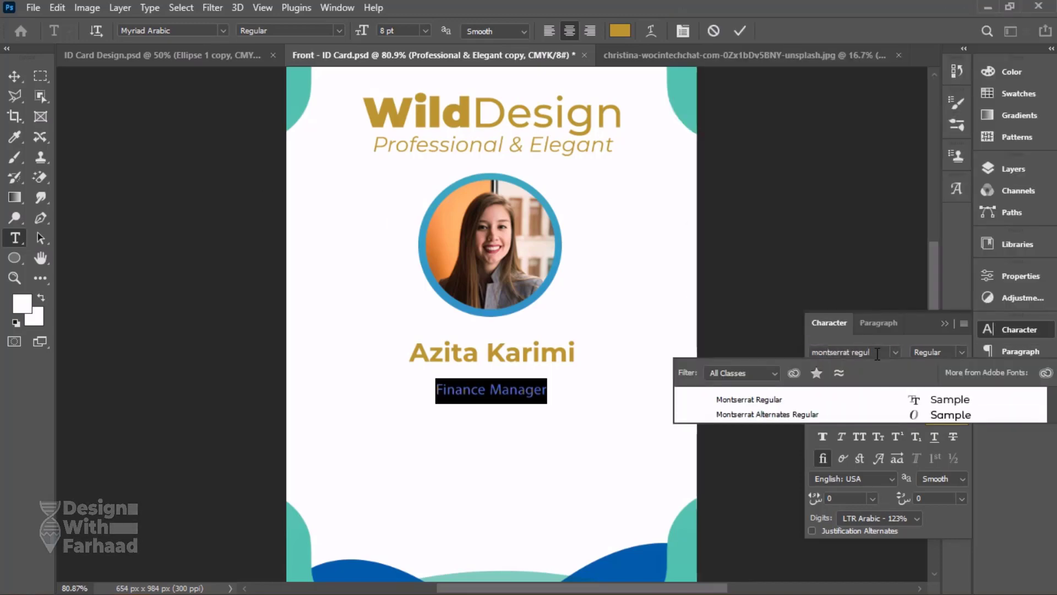
key("Return")
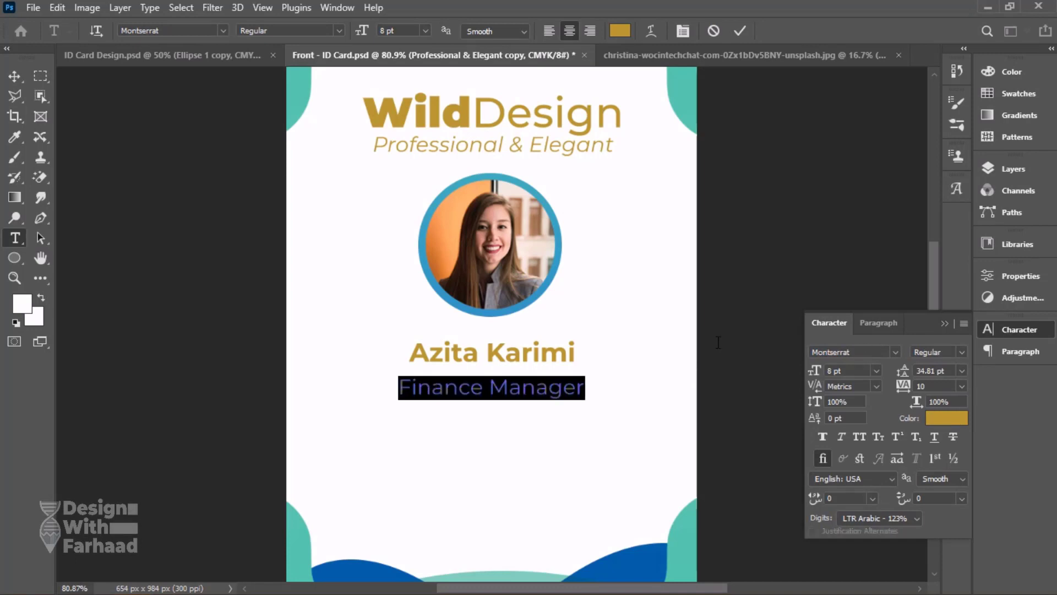
Set the job title's font size to 6 pt and move it up directly beneath the name, comparing with the reference design.
key("Return")
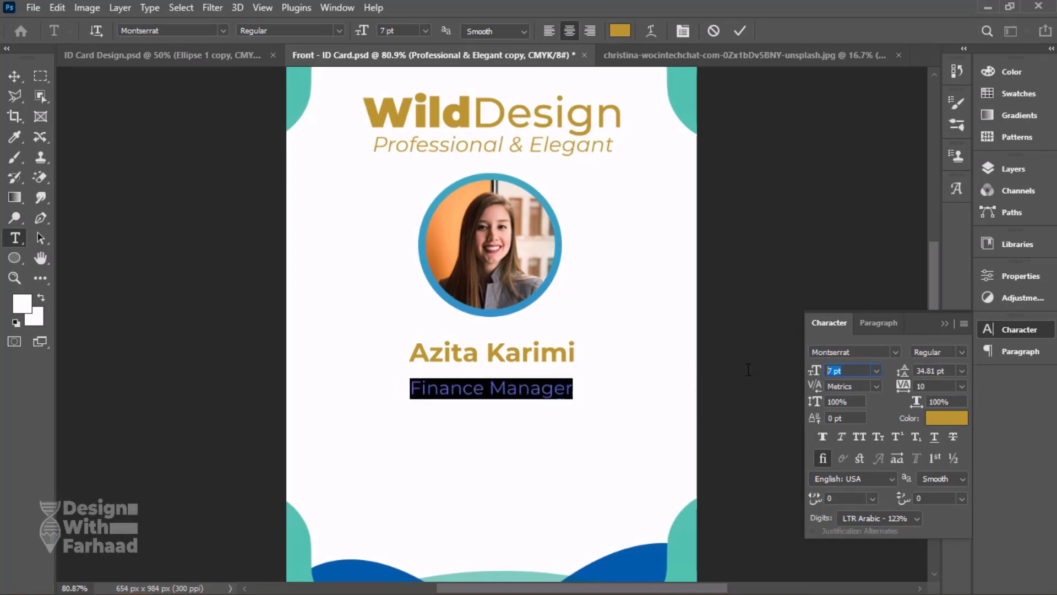
key("Return")
left_click(14, 76)
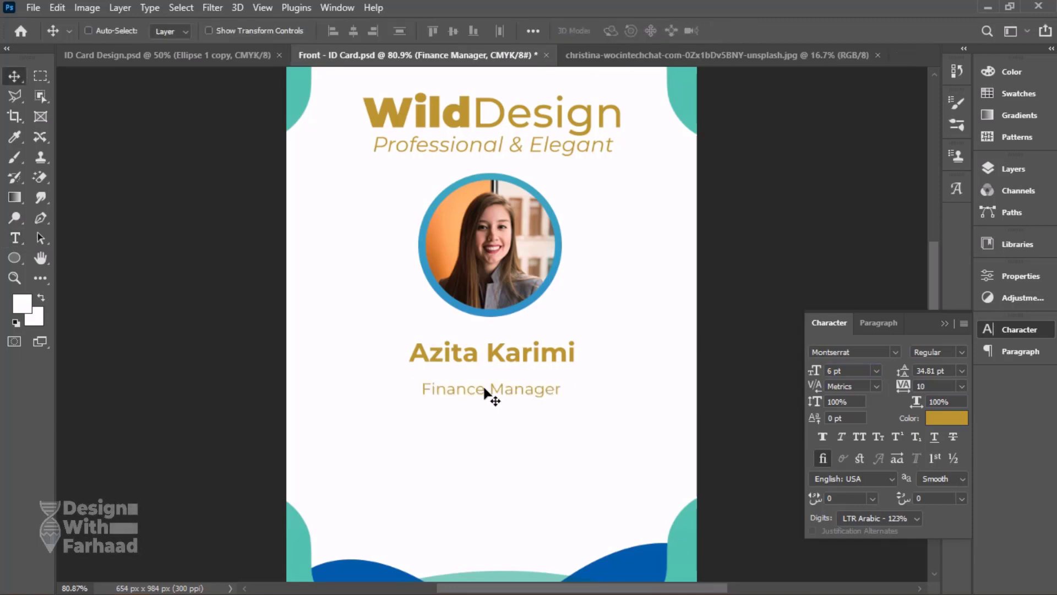
left_click_drag(490, 394, 487, 381)
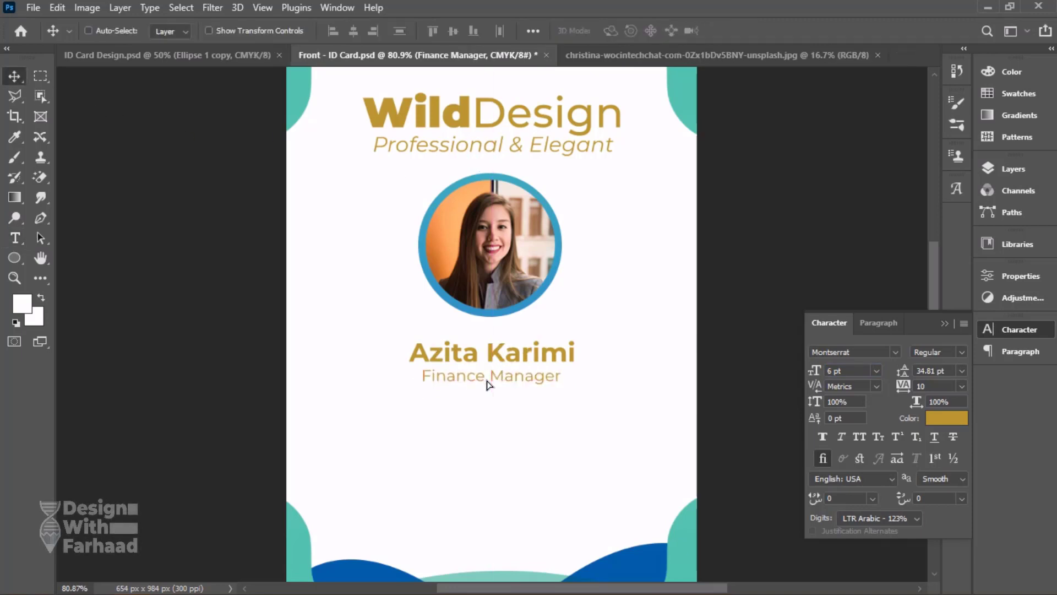
left_click(238, 53)
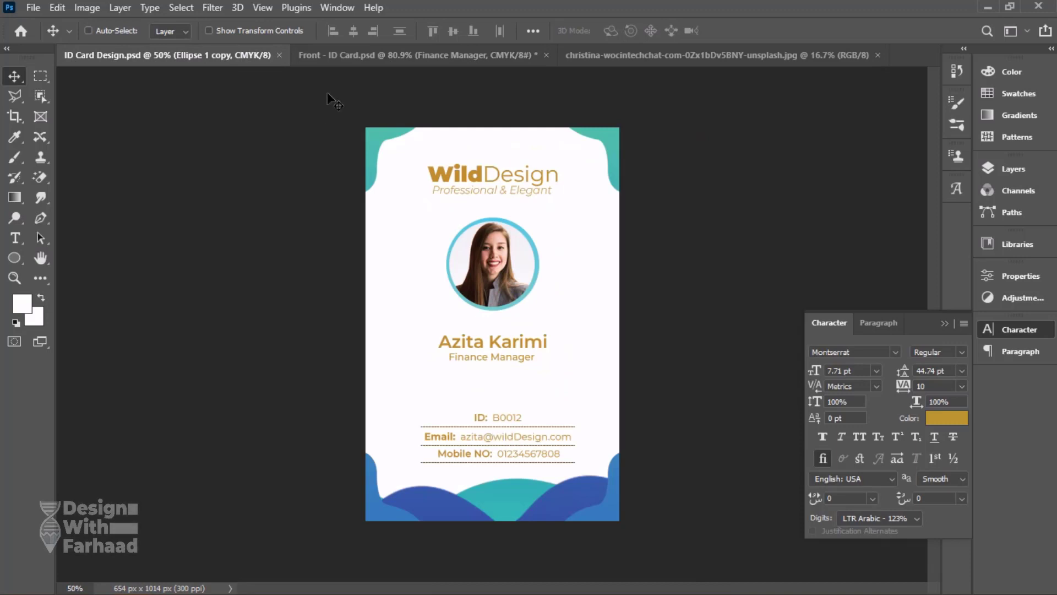
left_click(360, 56)
Duplicate the "Finance Manager" line further down the card and replace the copy's text with "ID:" followed by the ID number.
right_click(509, 378)
left_click(522, 384)
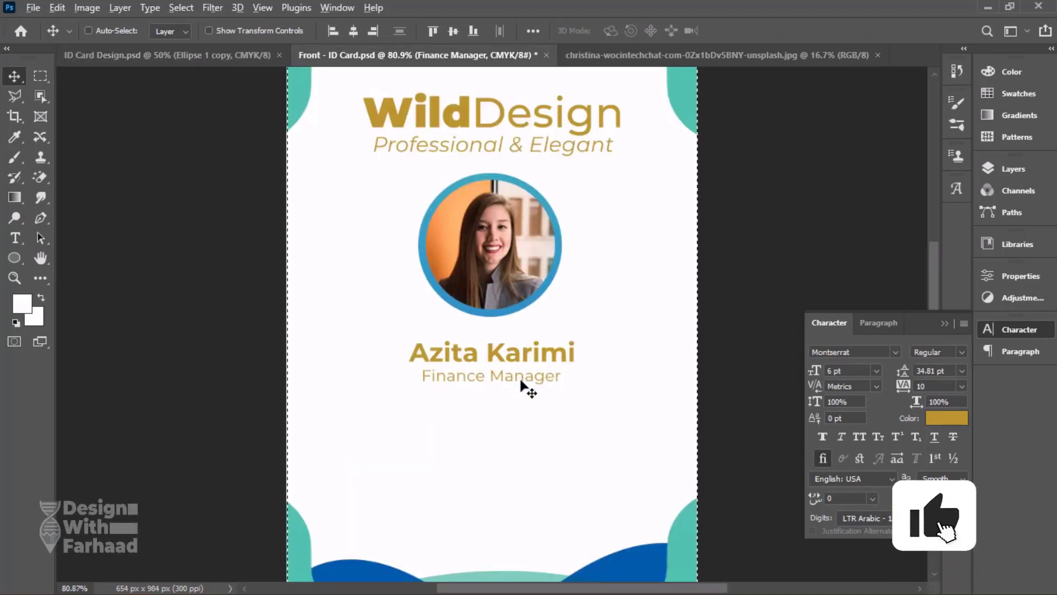
left_click_drag(521, 384, 521, 444)
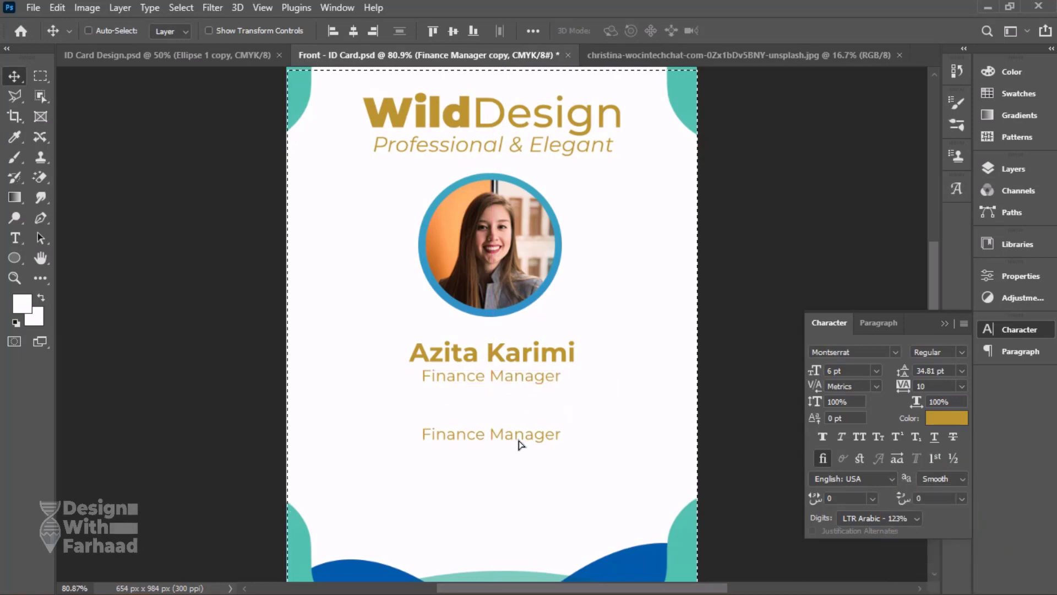
double_click(523, 433)
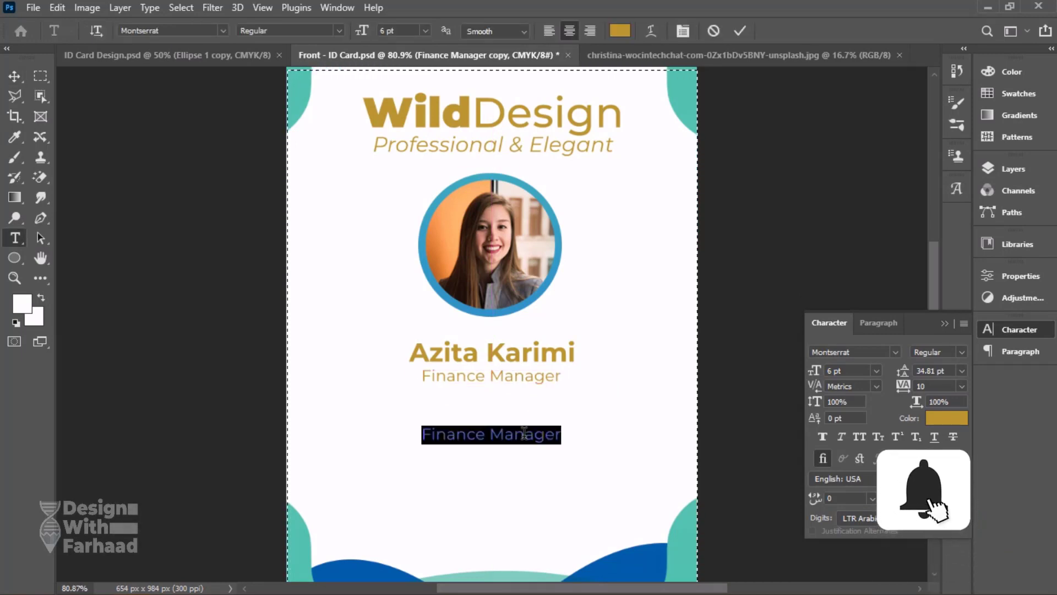
type("ID:")
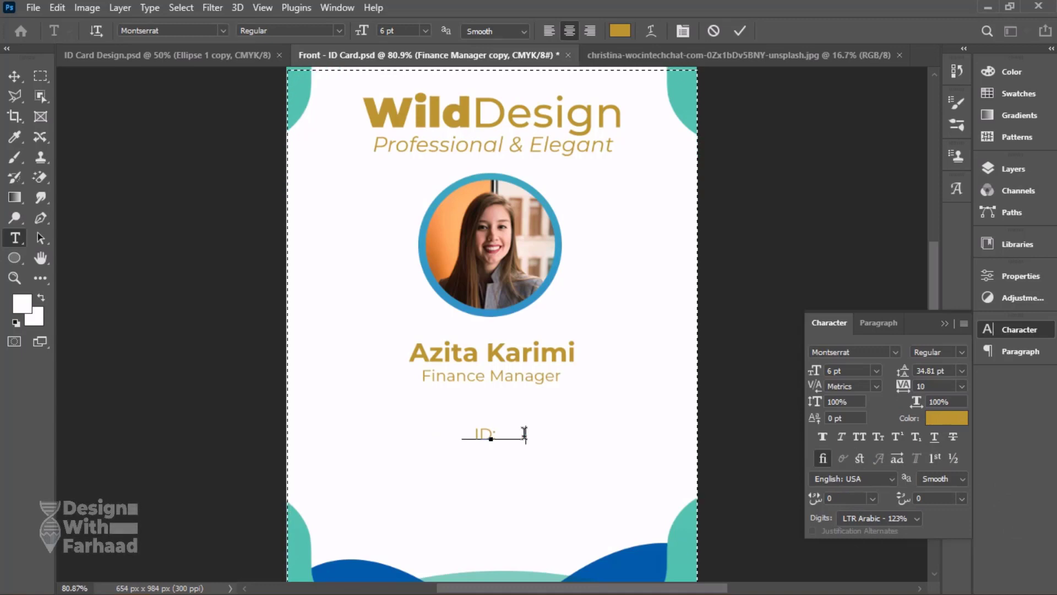
type("  12341232")
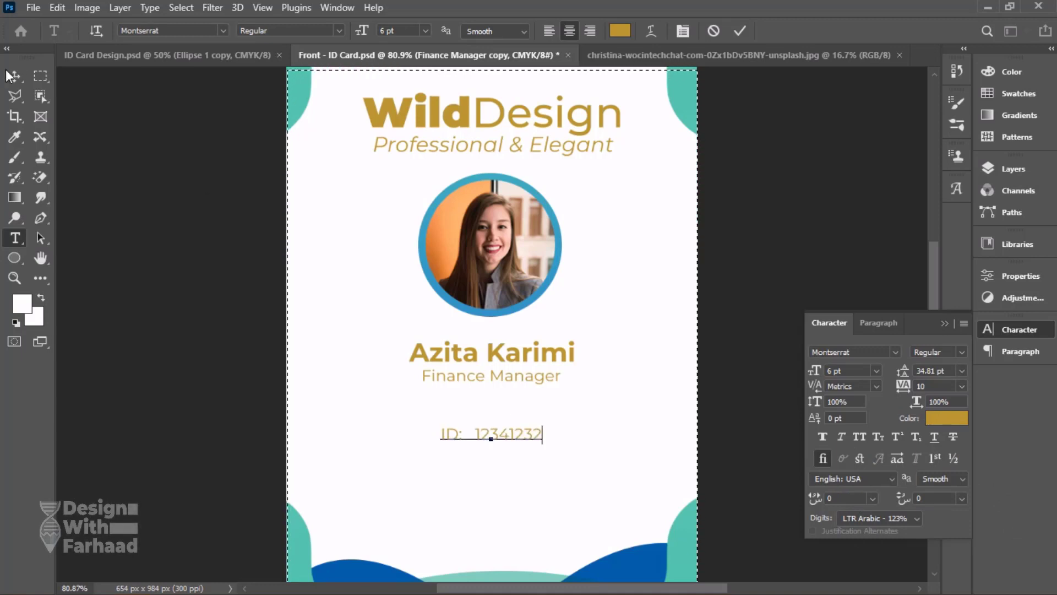
Set only the "ID:" label to Montserrat Bold and commit the text.
left_click_drag(465, 434, 439, 433)
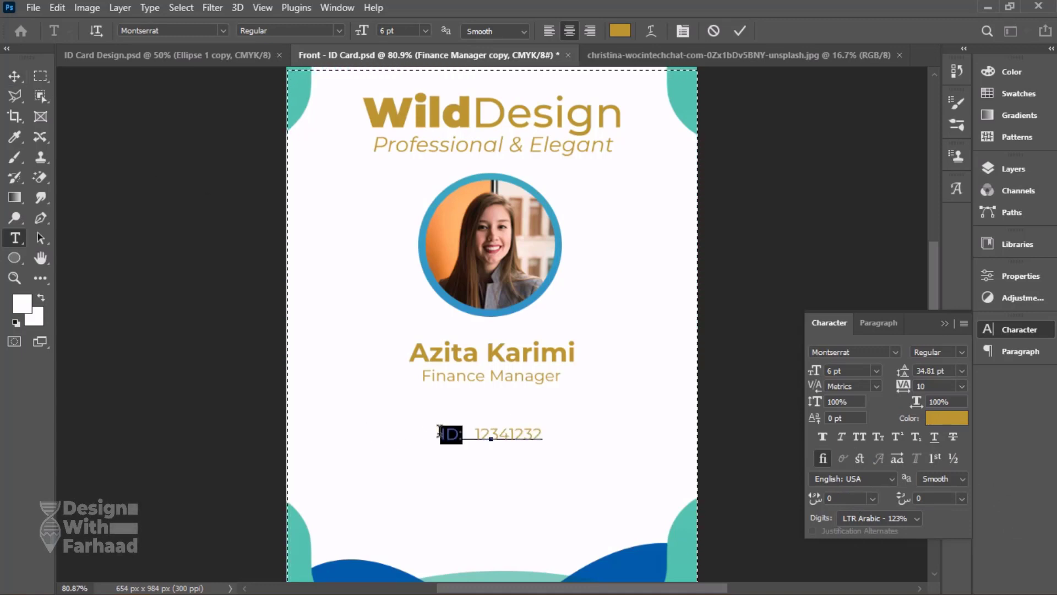
left_click(961, 353)
left_click(948, 522)
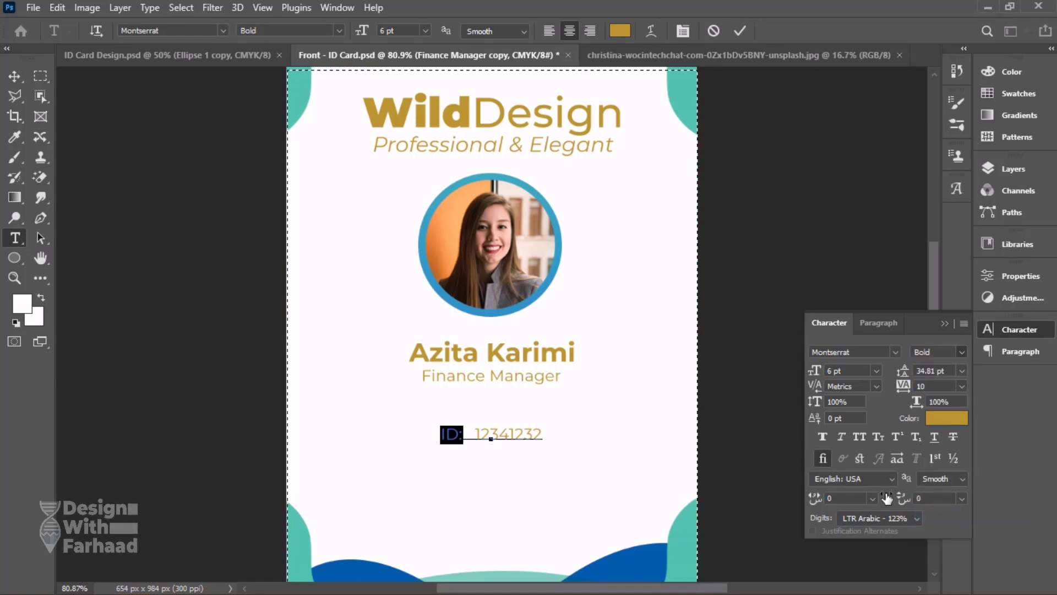
left_click(14, 76)
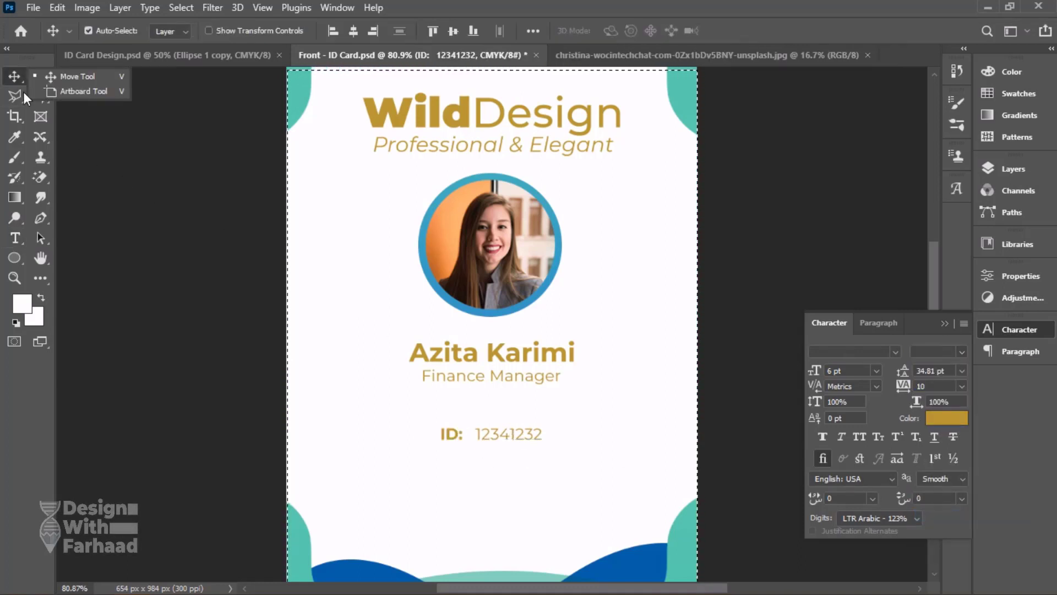
Draw a horizontal line about 369 px wide beneath the ID text with the Line tool, using the reference design as a guide.
left_click(14, 258)
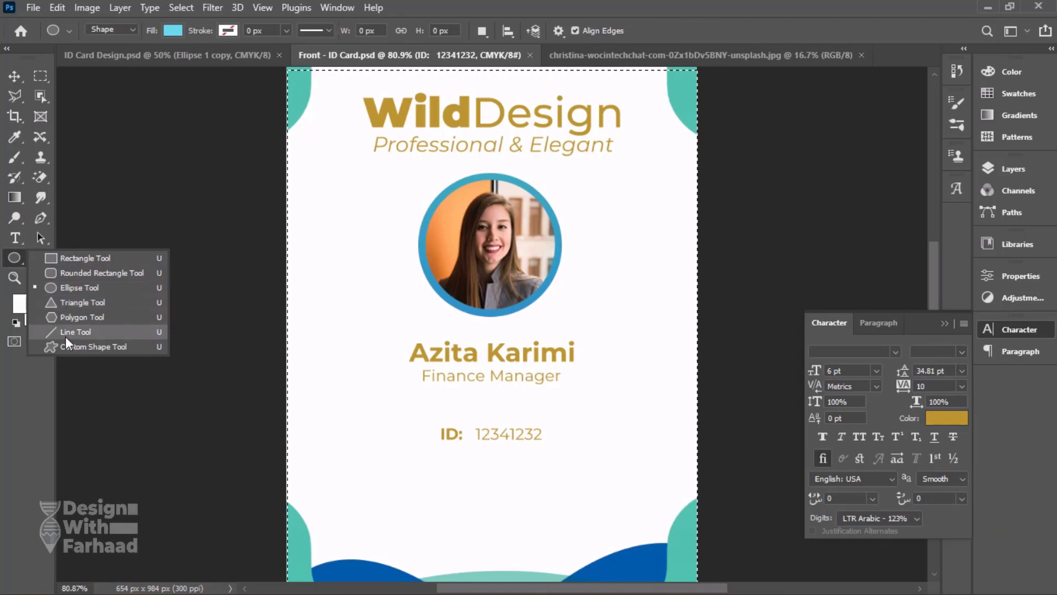
left_click(76, 331)
left_click(209, 56)
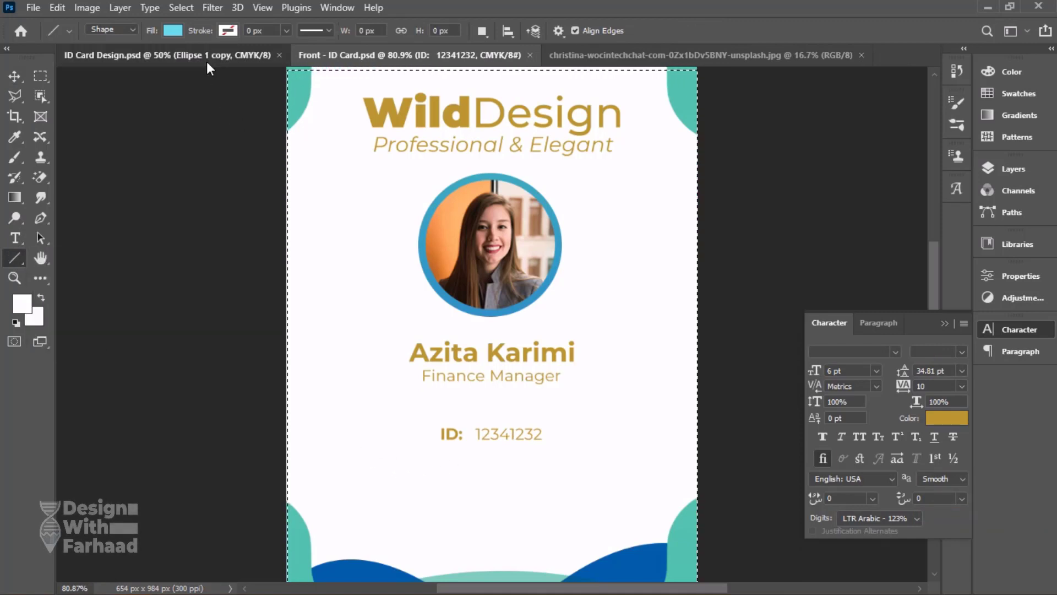
left_click(355, 64)
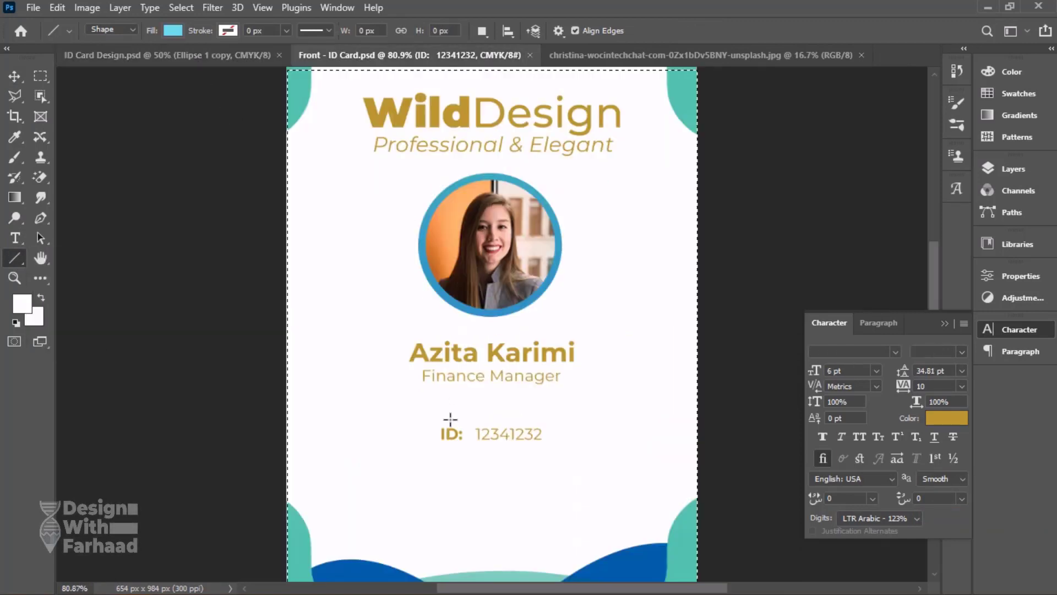
left_click_drag(387, 461, 616, 473)
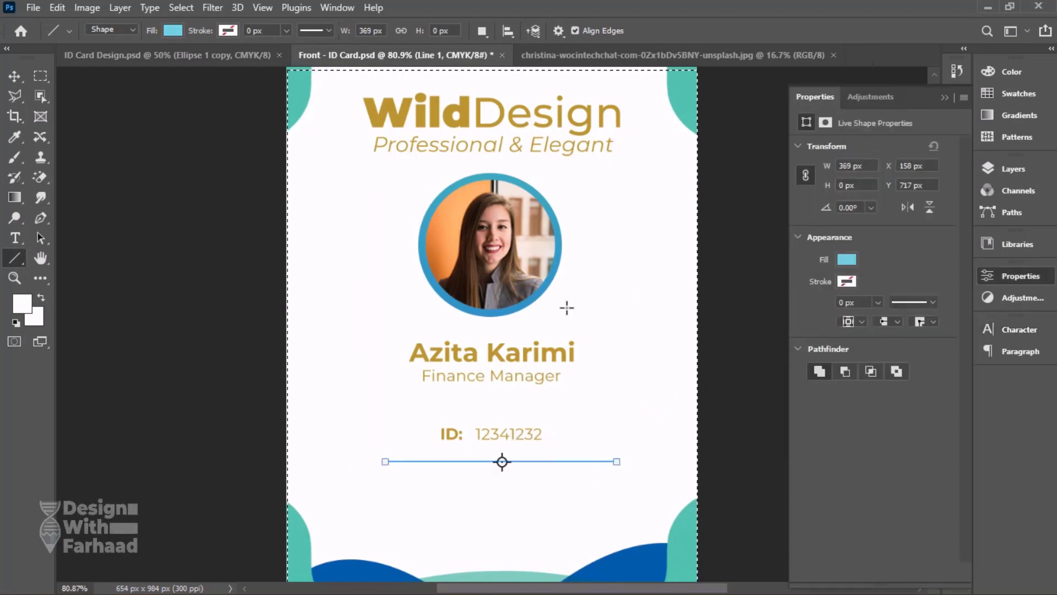
Fill the line below the ID text with the recently used gold and give it the dashed stroke style.
left_click(847, 260)
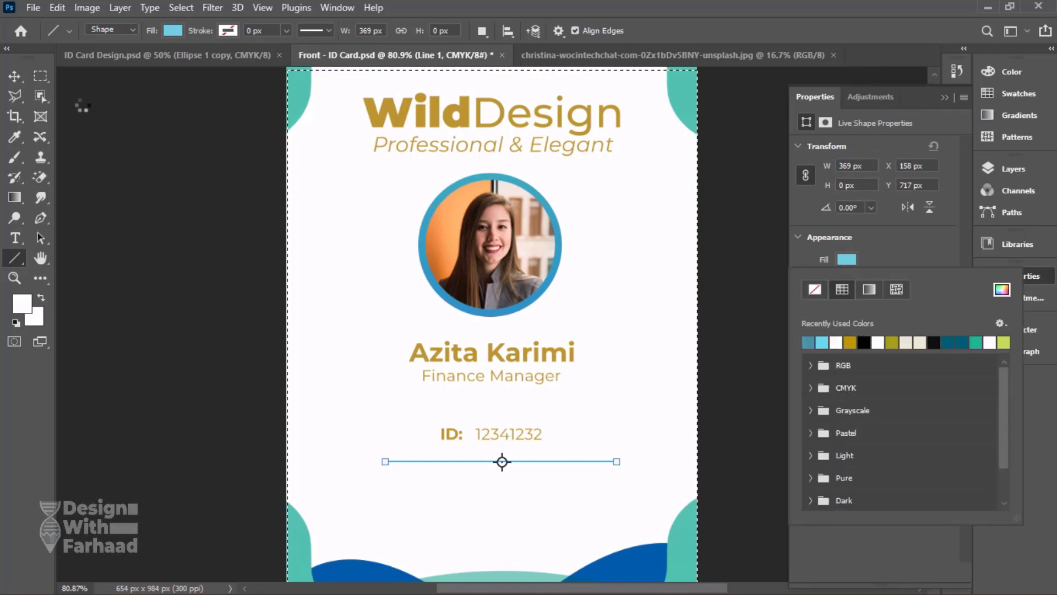
left_click(850, 343)
key("v")
left_click(936, 303)
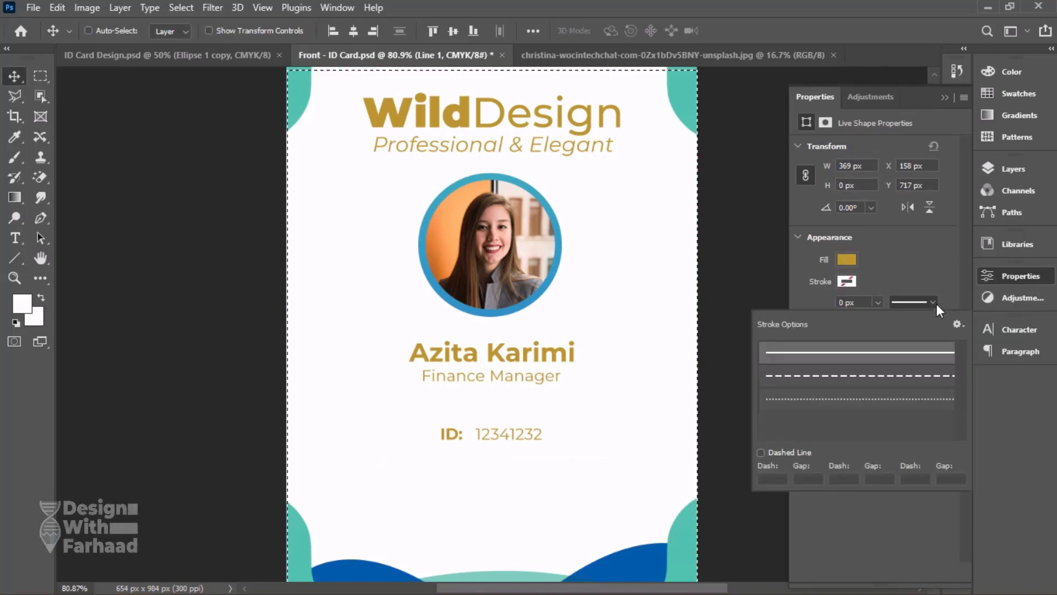
left_click(897, 375)
left_click(881, 279)
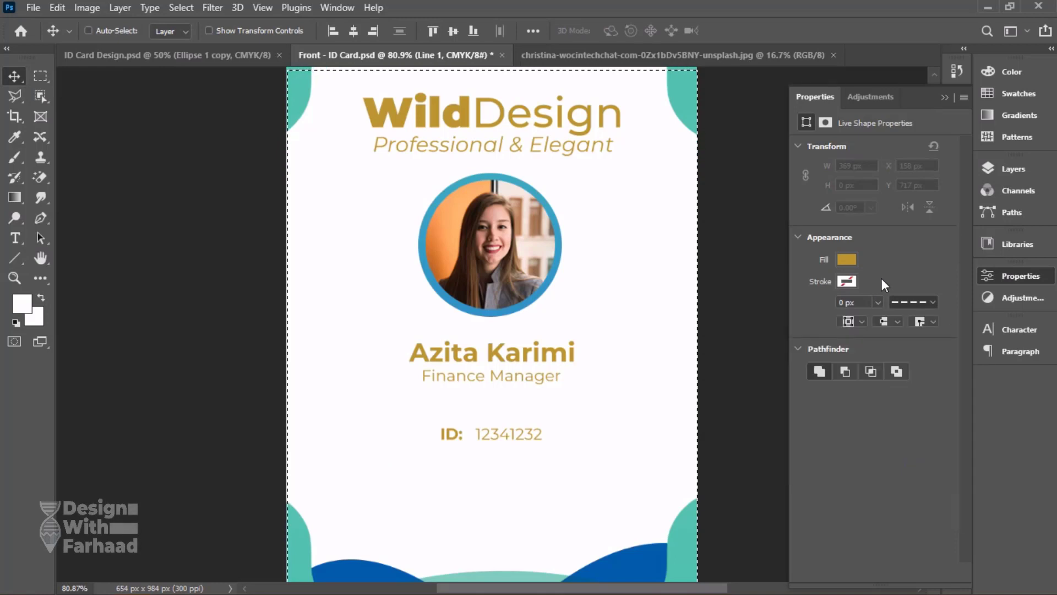
Set the line's stroke width to 1 px and its stroke colour to the recently used gold.
left_click(878, 302)
left_click_drag(864, 303, 771, 304)
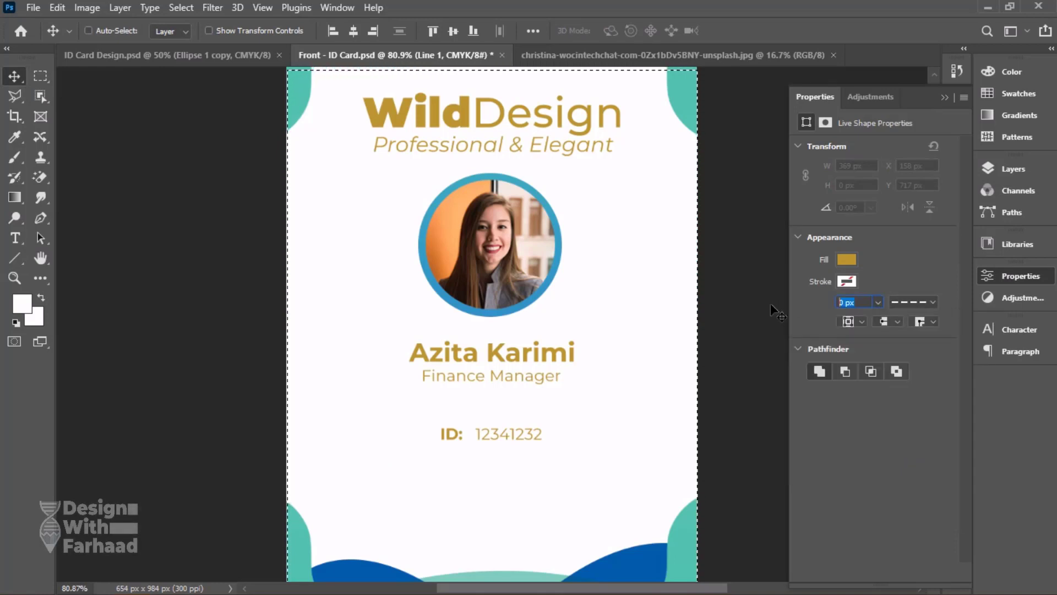
type("1")
key("Return")
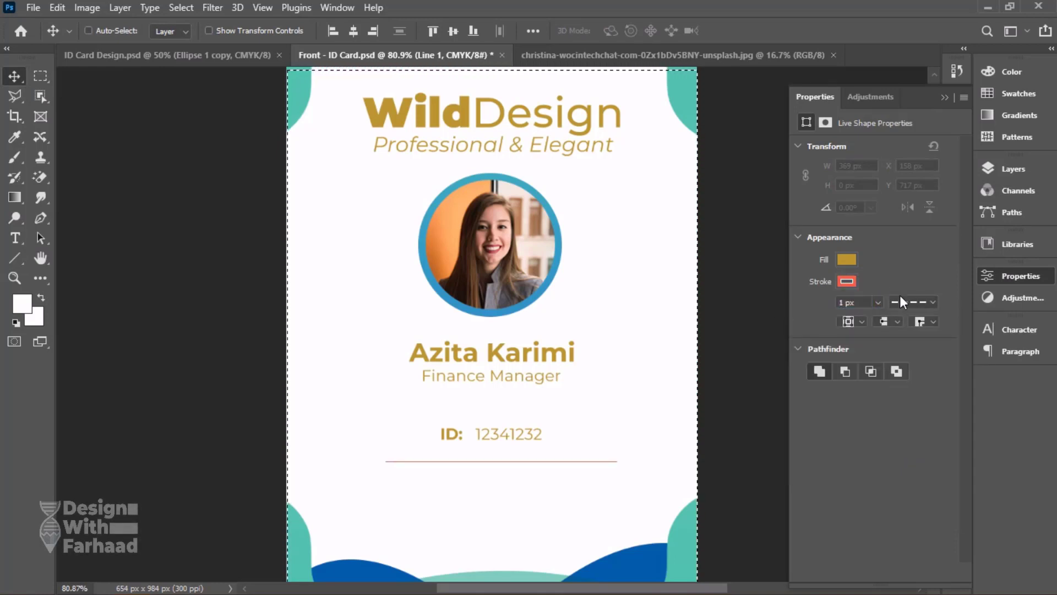
left_click(854, 279)
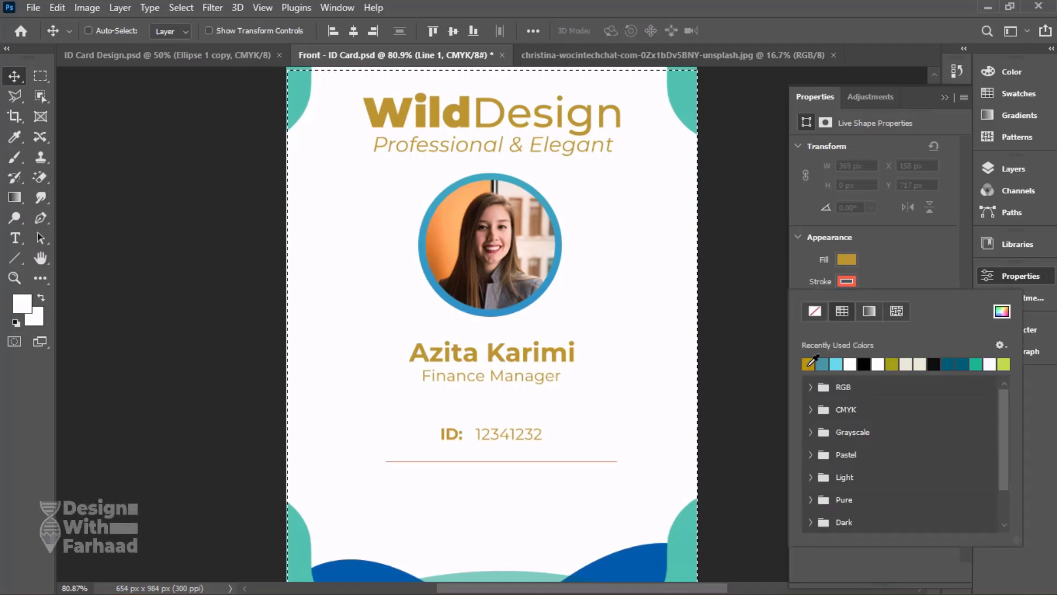
left_click(915, 259)
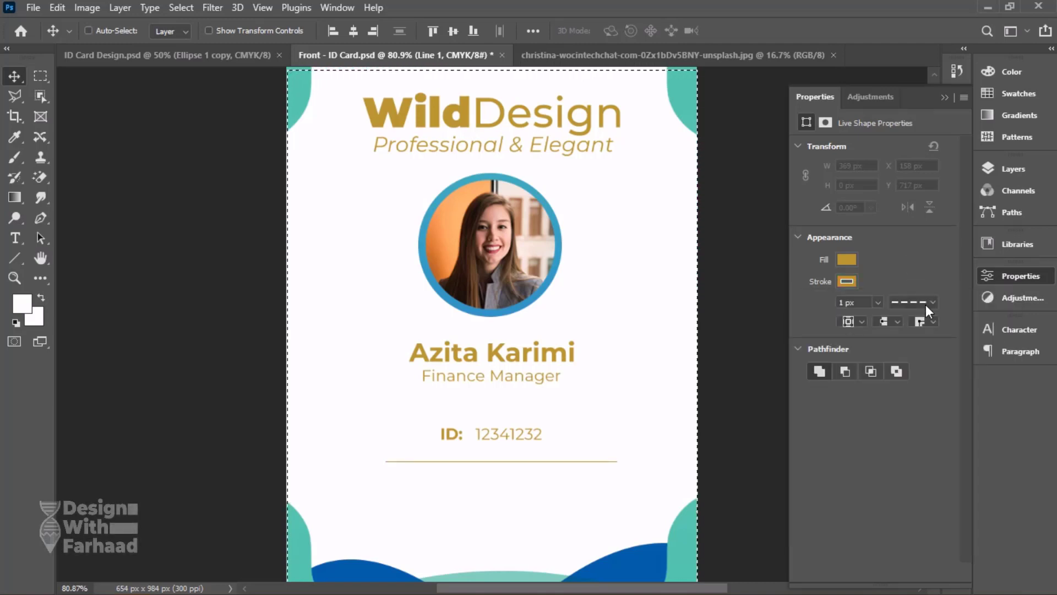
Remove the fill from the dashed line beneath the ID text, leaving only its gold stroke.
left_click(846, 259)
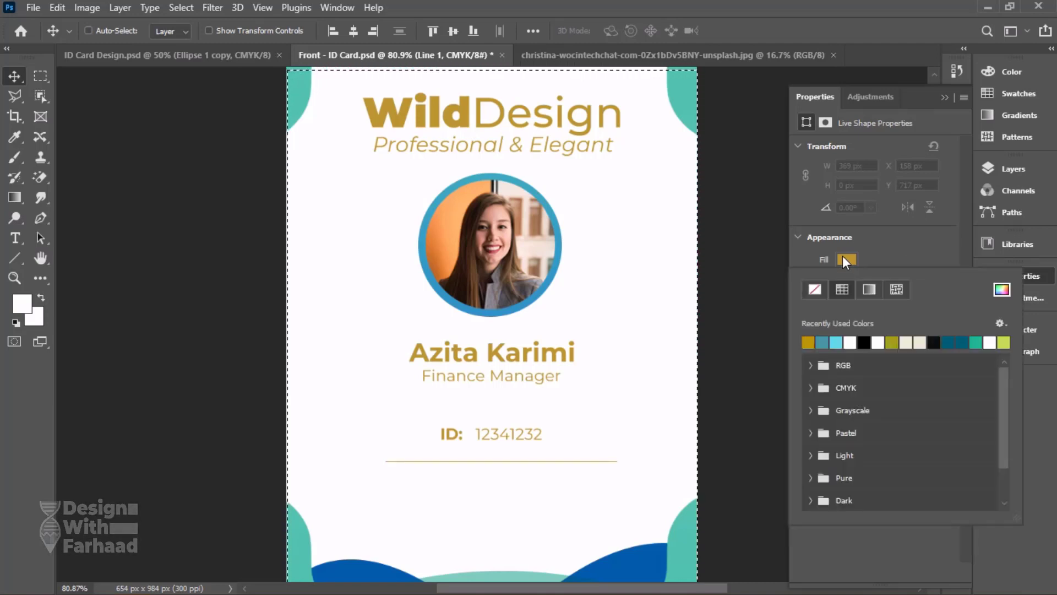
left_click(810, 290)
left_click(905, 262)
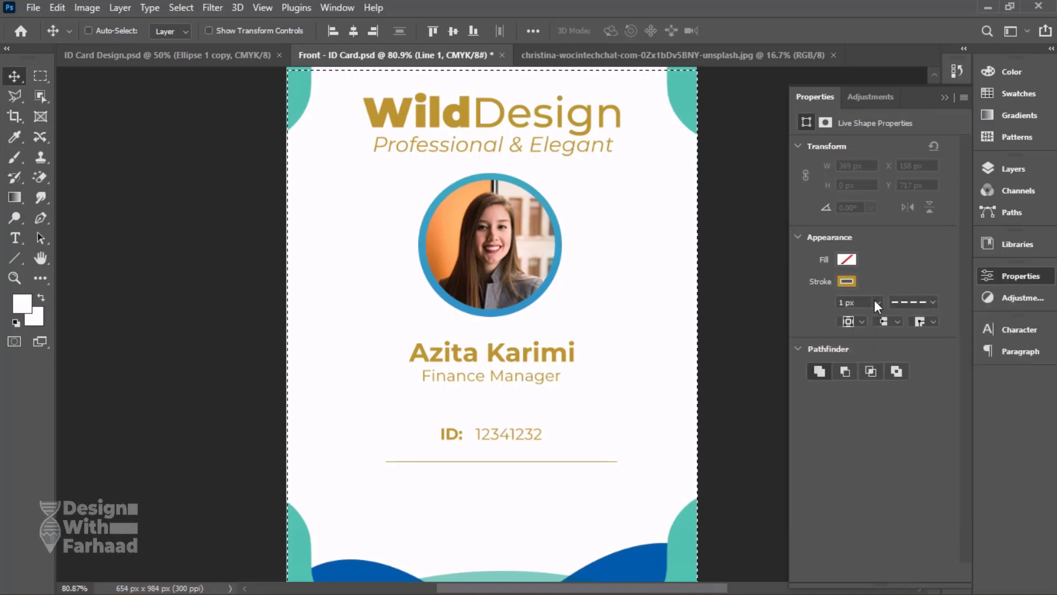
Increase the stroke width of the line beneath the ID text to 2 px.
right_click(448, 460)
right_click(446, 459)
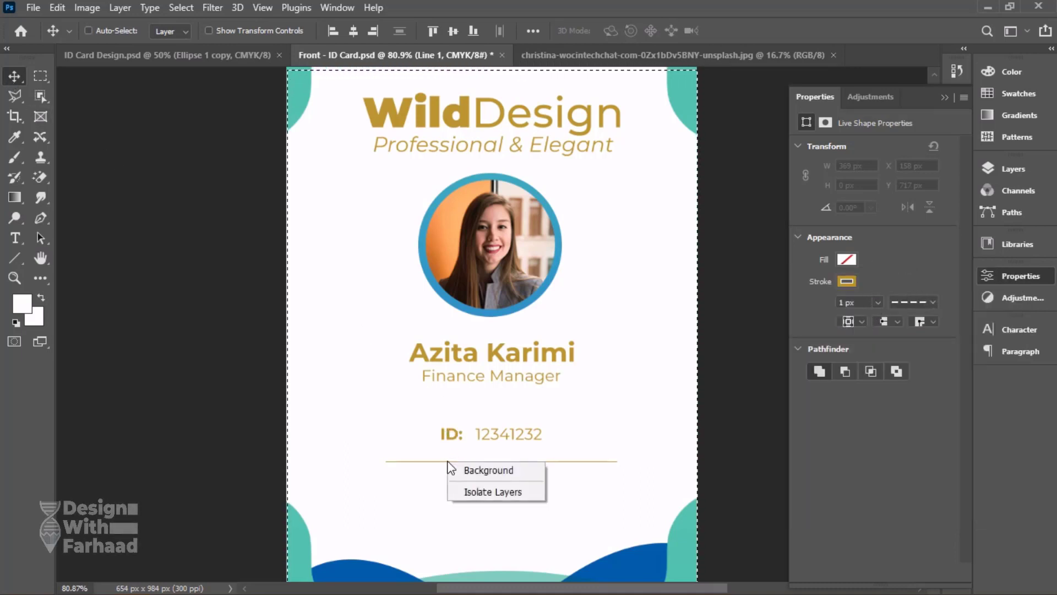
scroll(449, 458, "up", 3)
scroll(448, 463, "up", 2)
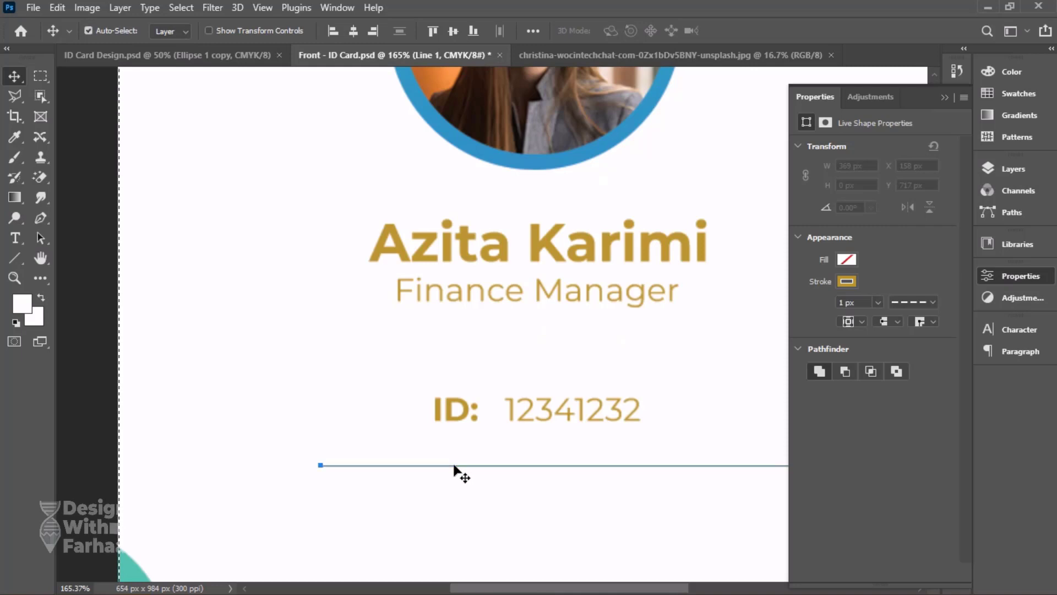
left_click(1022, 163)
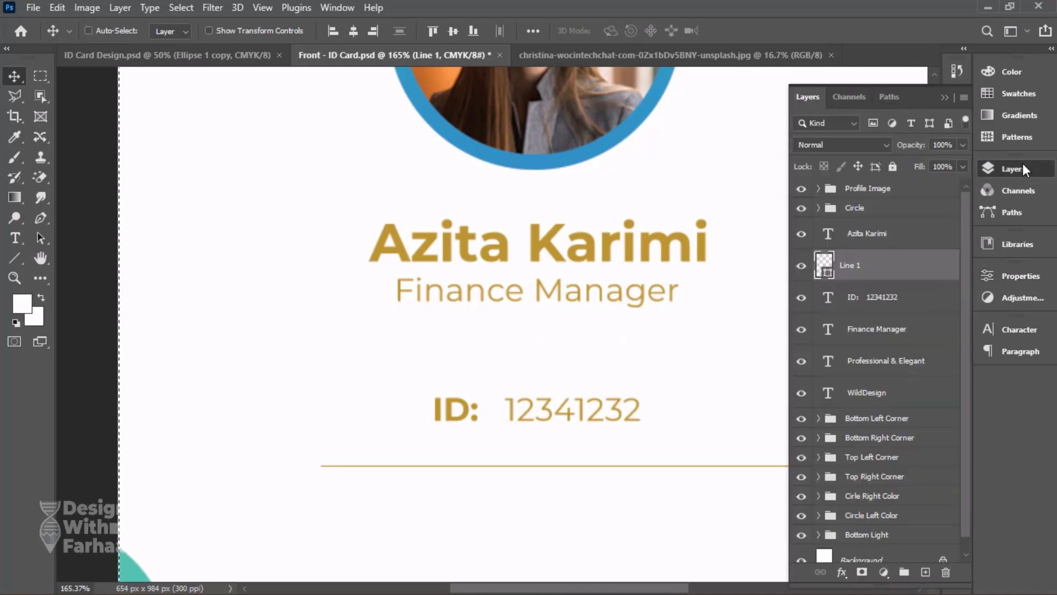
left_click(1023, 163)
left_click(1016, 279)
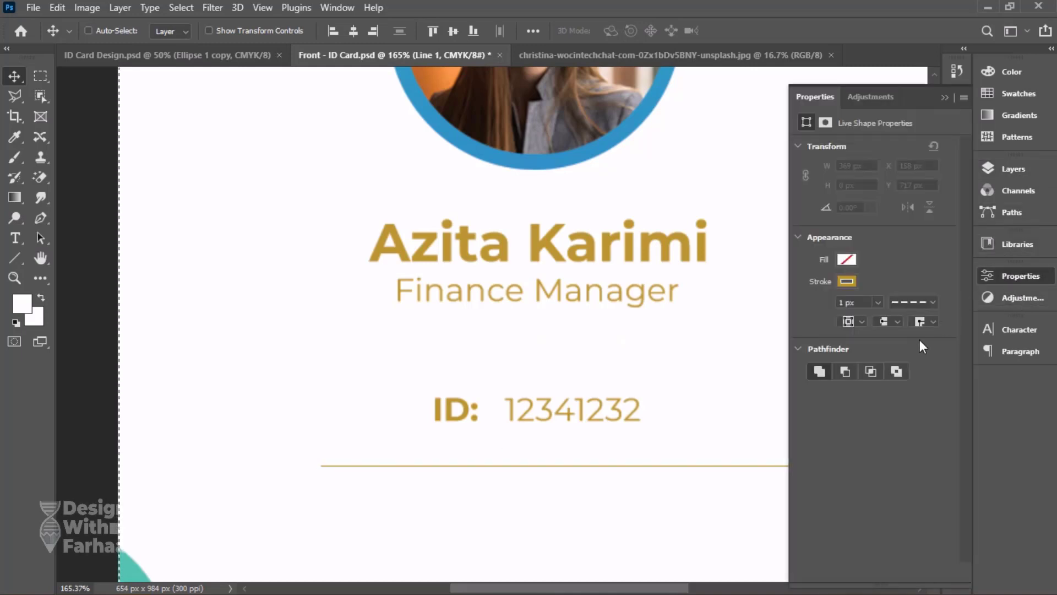
left_click(878, 301)
left_click_drag(874, 318, 888, 320)
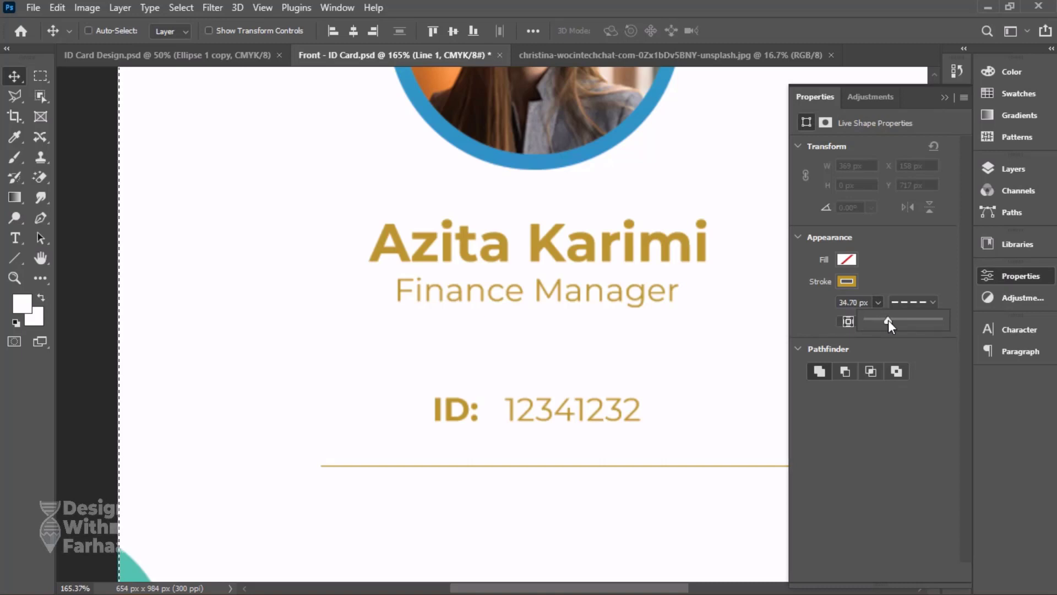
left_click(859, 302)
type("2")
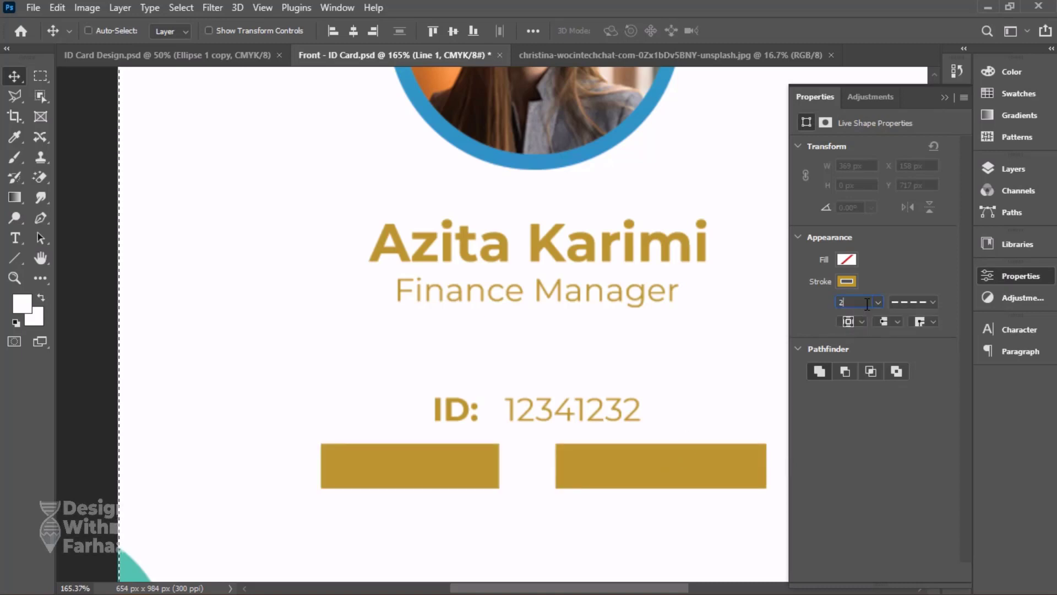
key("Return")
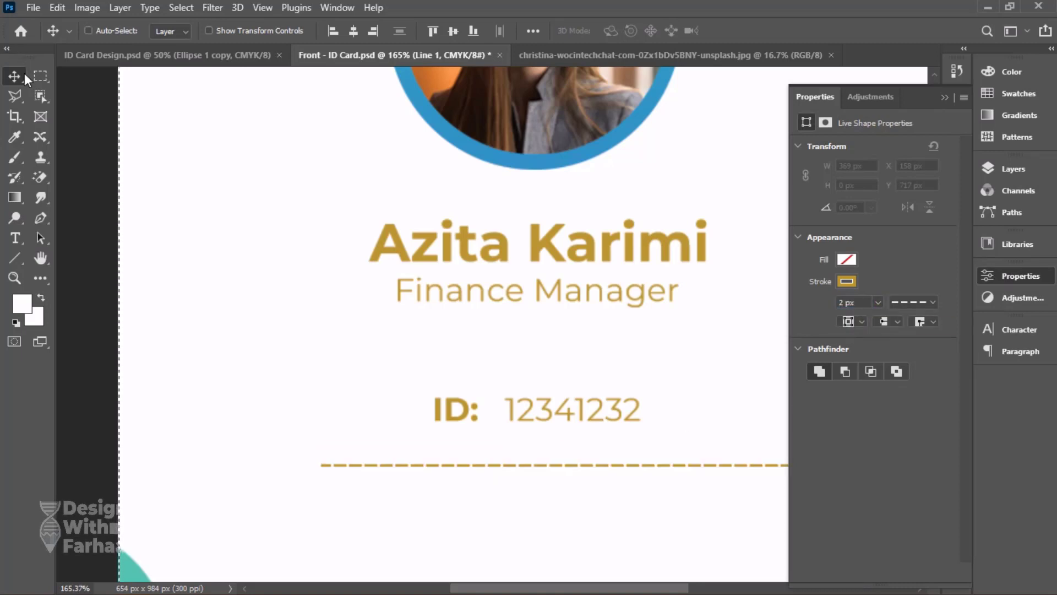
Move the dashed line up closer to the ID text, centre it horizontally on the card, and clear the selection.
key("l")
scroll(380, 256, "down", 3)
key("v")
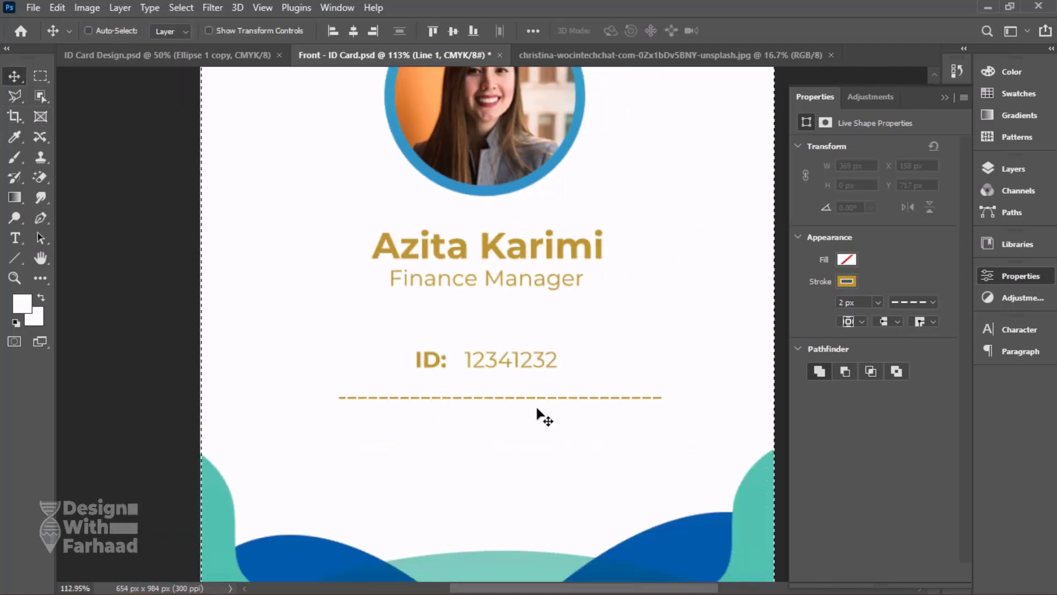
left_click_drag(543, 398, 532, 376)
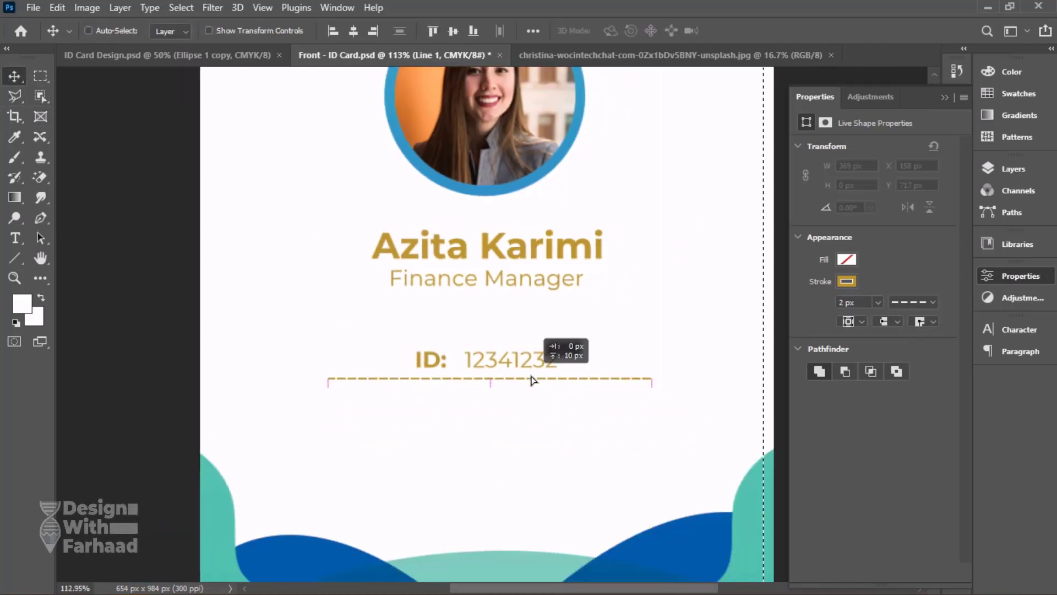
left_click(359, 34)
key("ctrl+d")
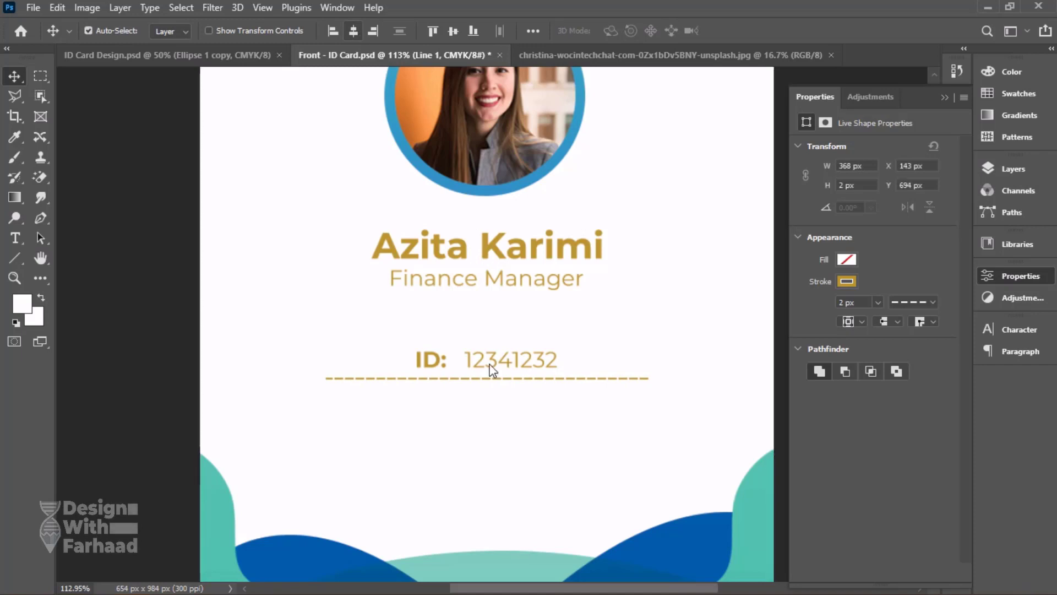
Select the ID text together with its dashed line and duplicate the pair twice below, checking the row layout against the reference design.
right_click(498, 363)
left_click(502, 367, "shift")
right_click(472, 379)
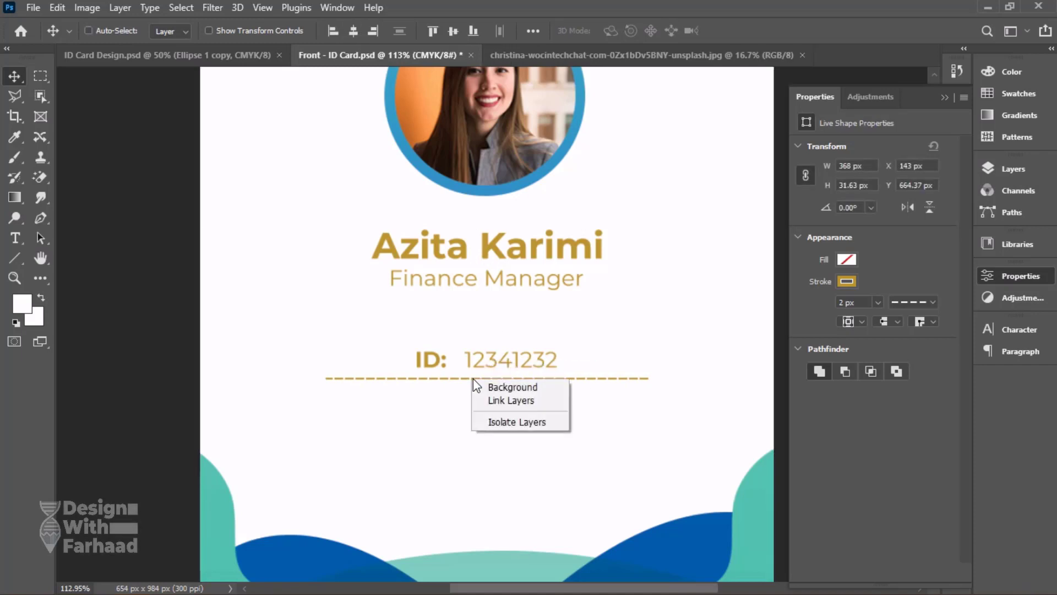
left_click(1005, 168)
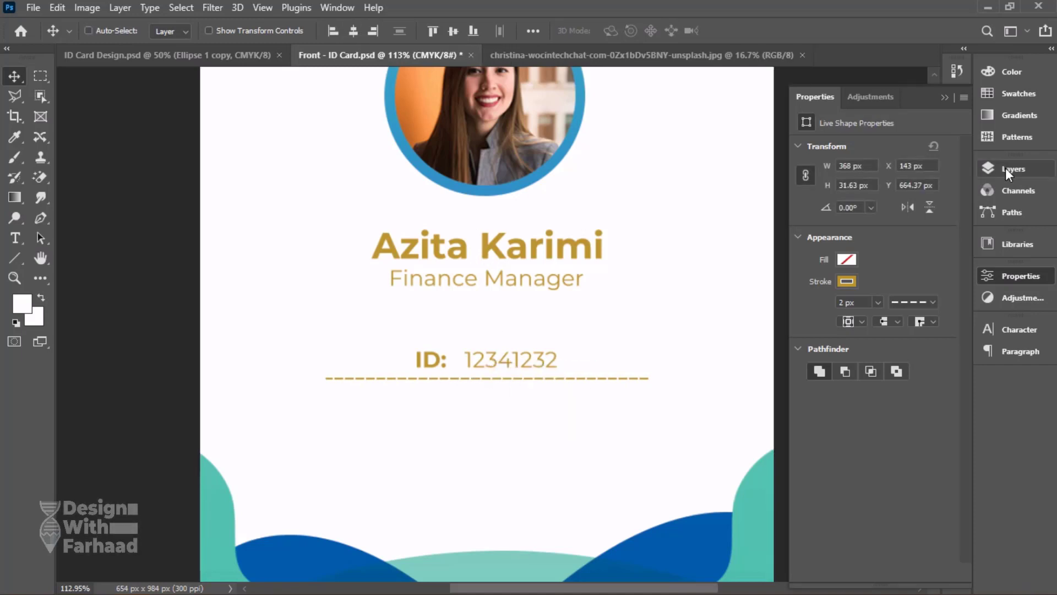
left_click(1005, 168)
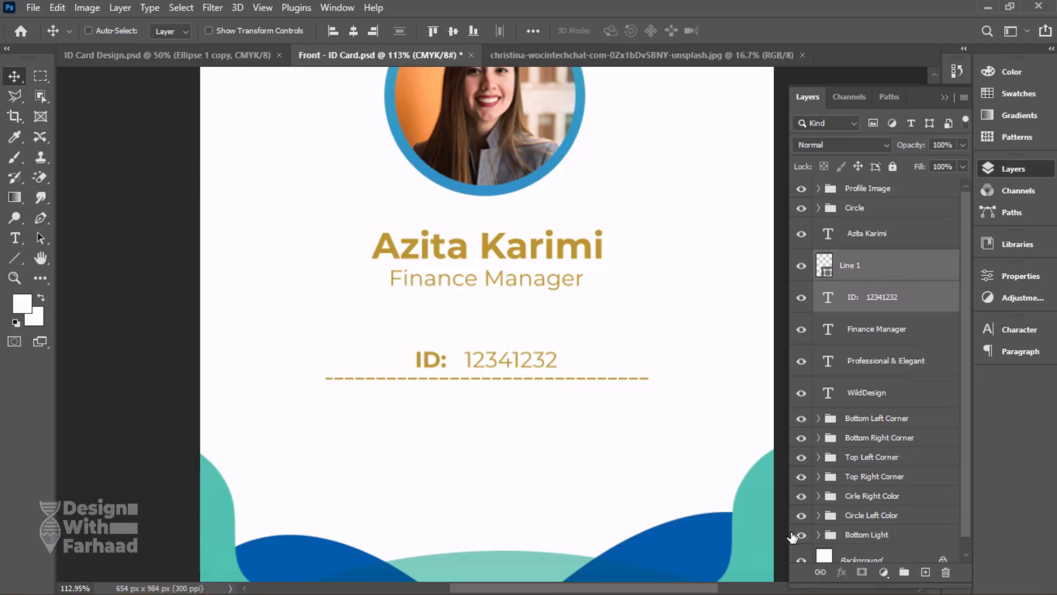
left_click_drag(507, 394, 507, 448)
left_click(178, 57)
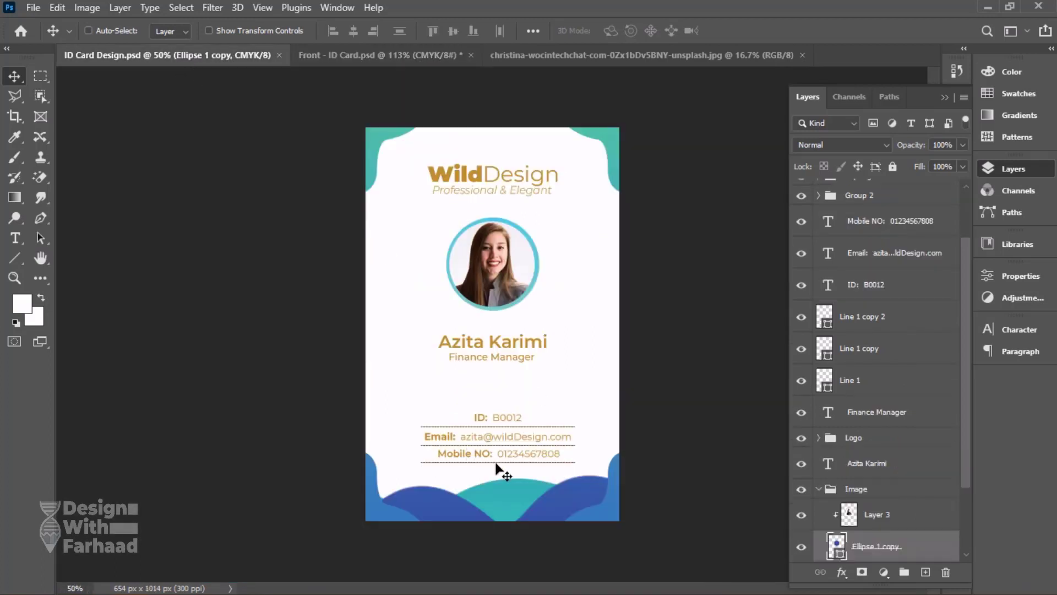
left_click(380, 55)
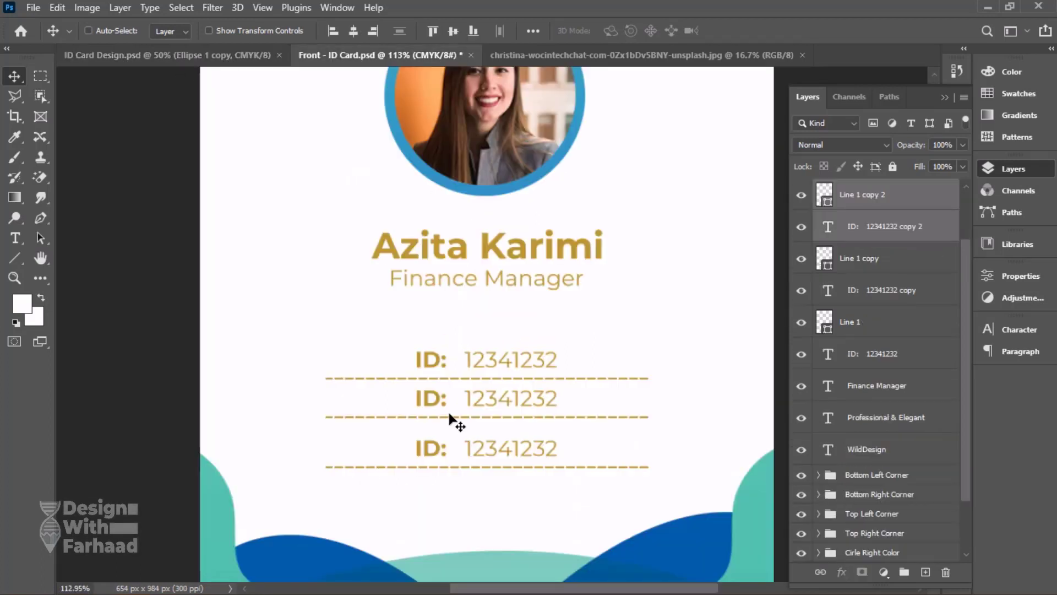
Replace the "ID" label in the second row with "Email", keeping the colon and the bold style.
key("t")
left_click_drag(442, 398, 407, 398)
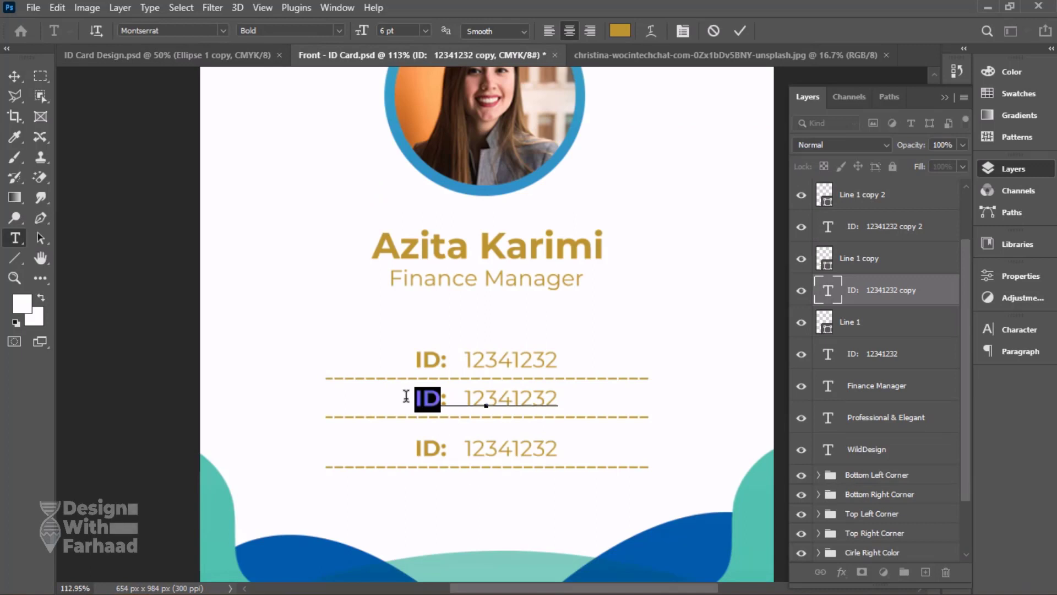
type("D")
key("ctrl+z")
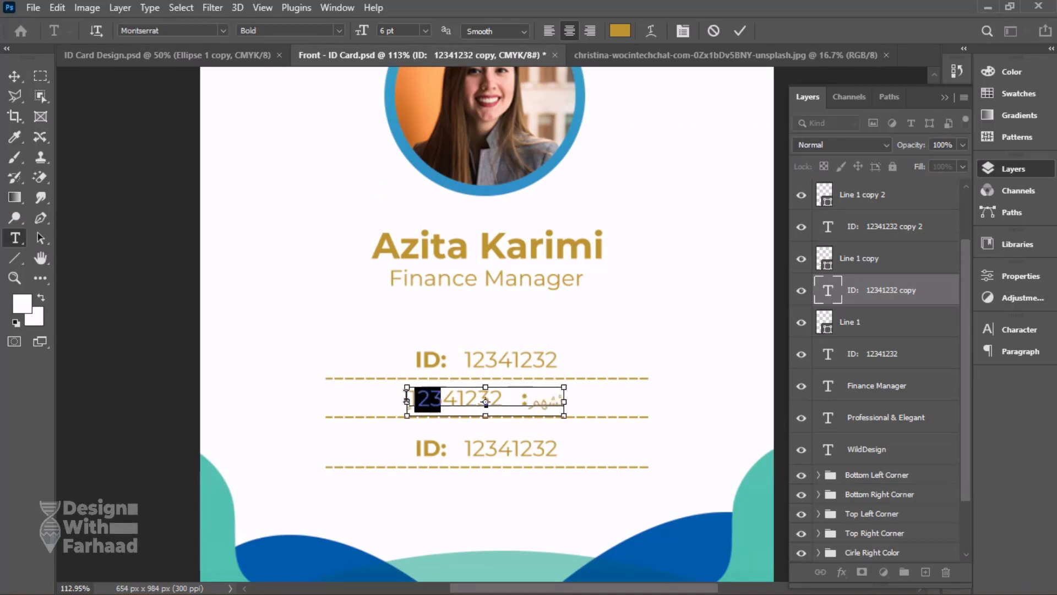
key("Right")
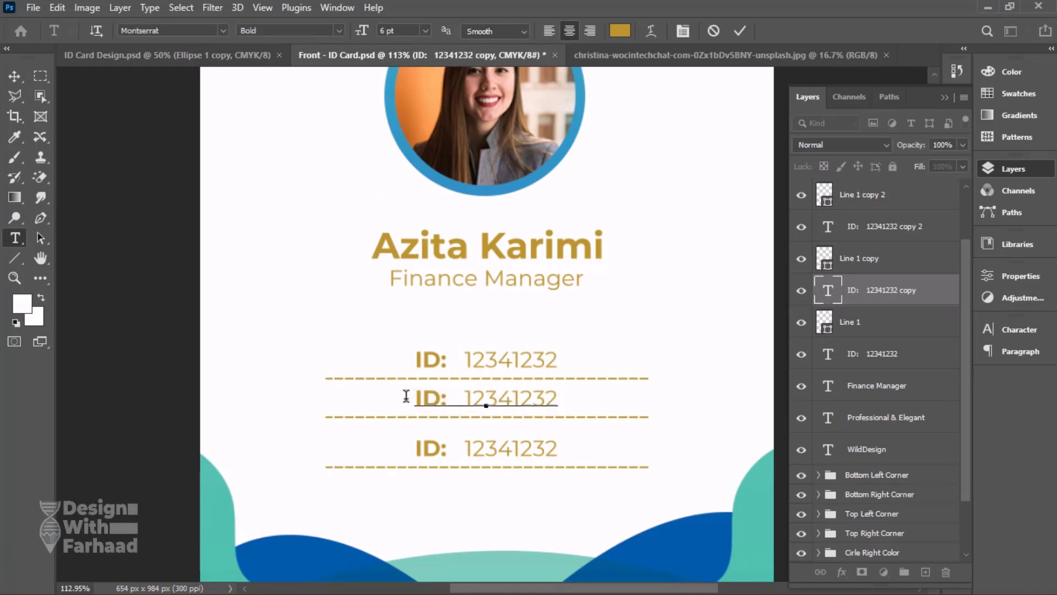
key("BackSpace")
key("BackSpace")
type("Email")
Replace the number in the Email row with the employee's e-mail address and commit the text.
double_click(555, 399)
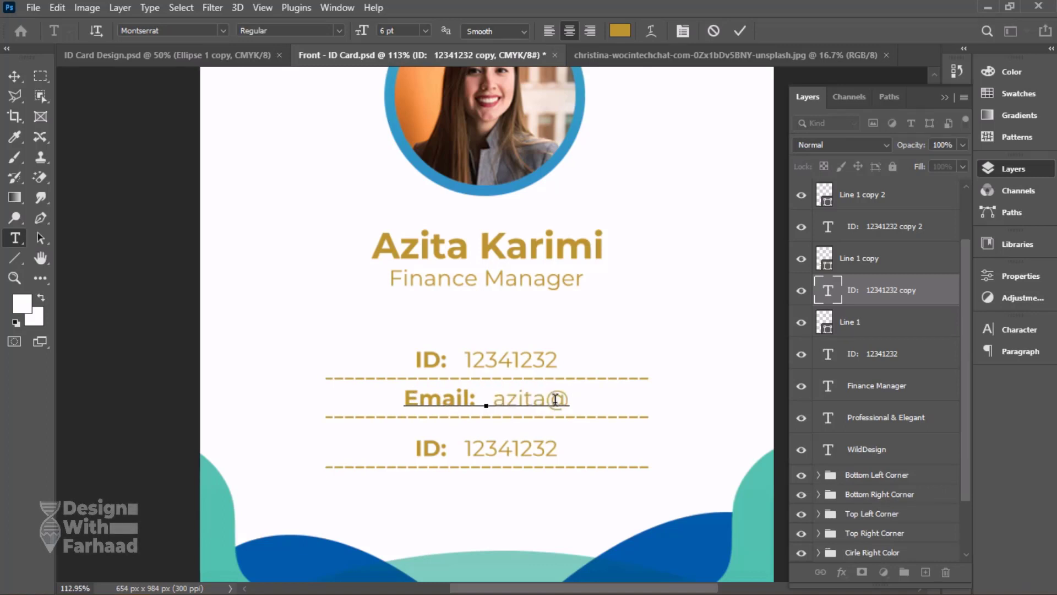
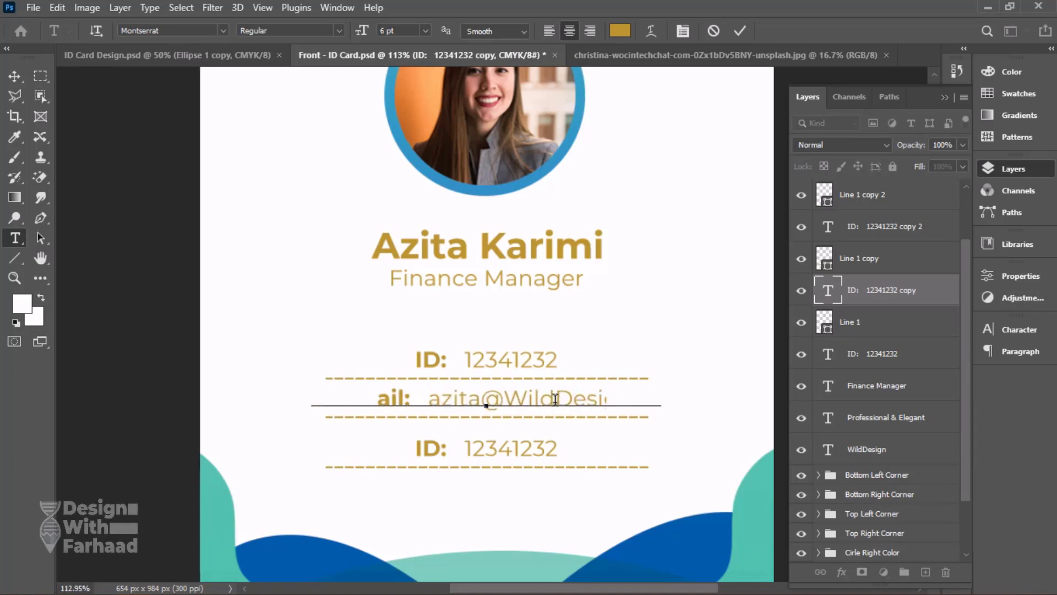
key("ctrl+Return")
key("v")
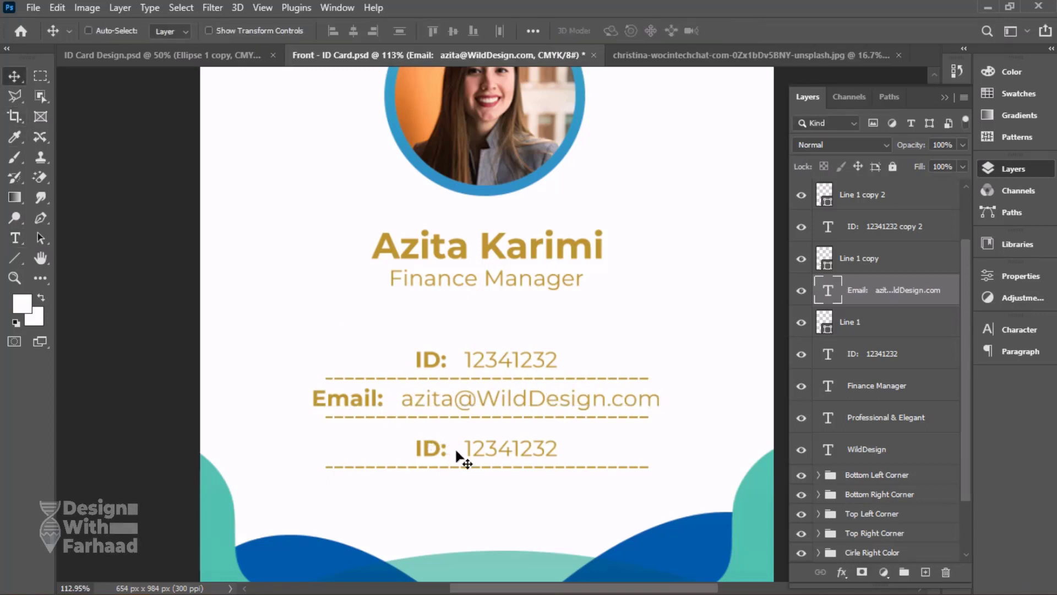
Replace the "ID" label in the third row with "Mobile No", keeping the colon and the bold style.
key("t")
left_click(440, 449)
left_click_drag(440, 448, 410, 450)
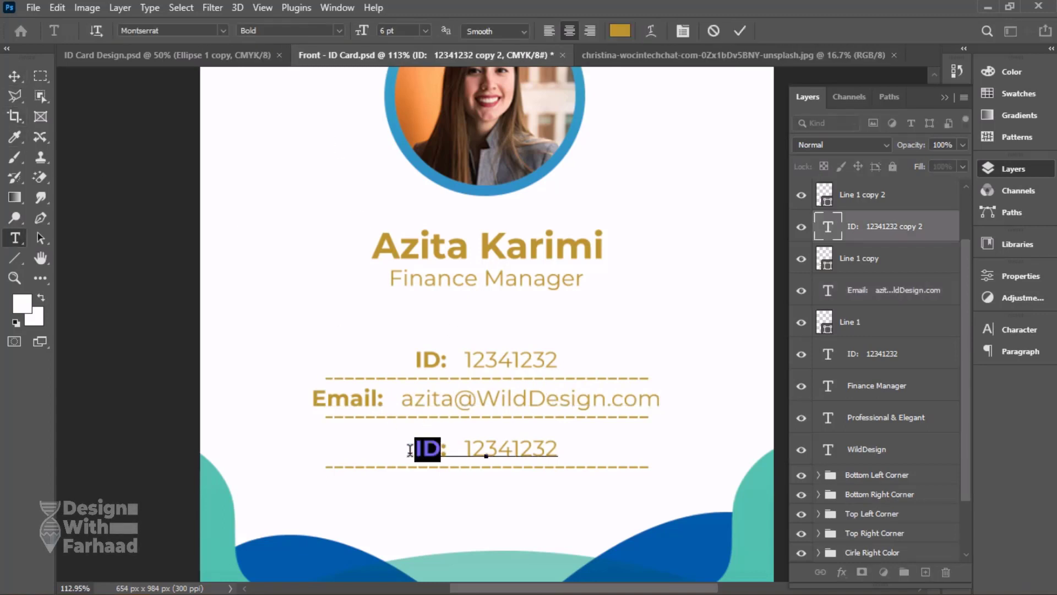
type("PHon")
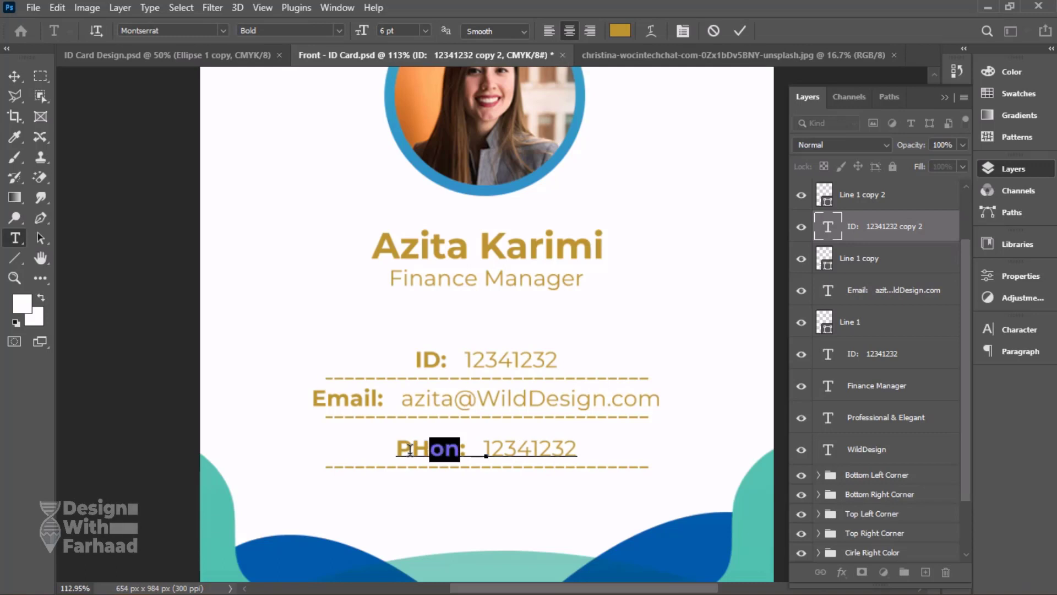
key("shift+Left")
key("shift+Left")
key("Right")
key("Left")
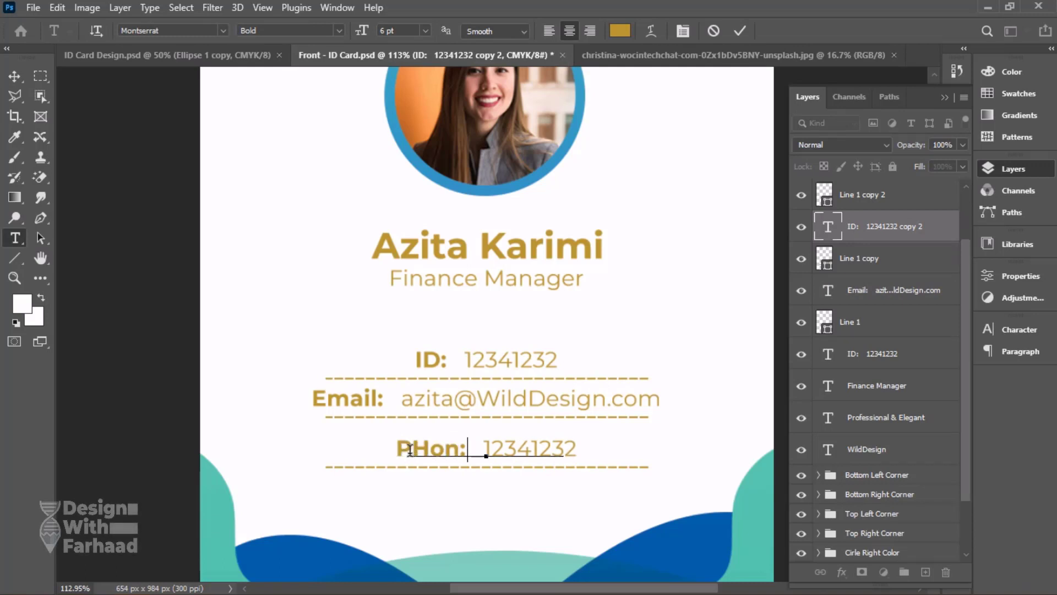
key("BackSpace")
key("BackSpace")
key("BackSpace")
key("BackSpace")
type("Mobile No")
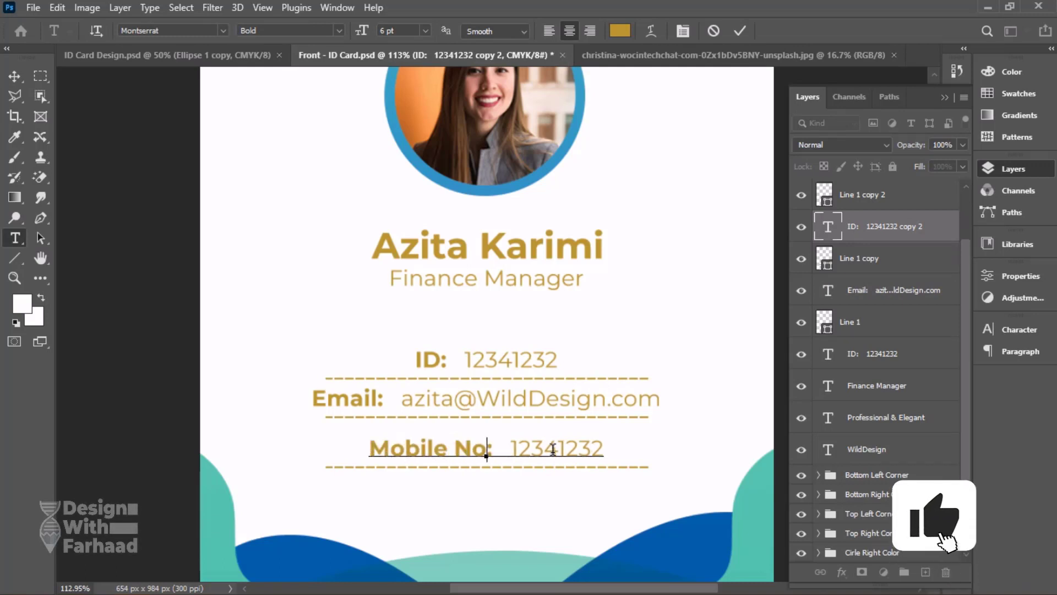
Insert three extra digits into the third row's number to form the mobile number, and commit the text.
left_click(553, 448)
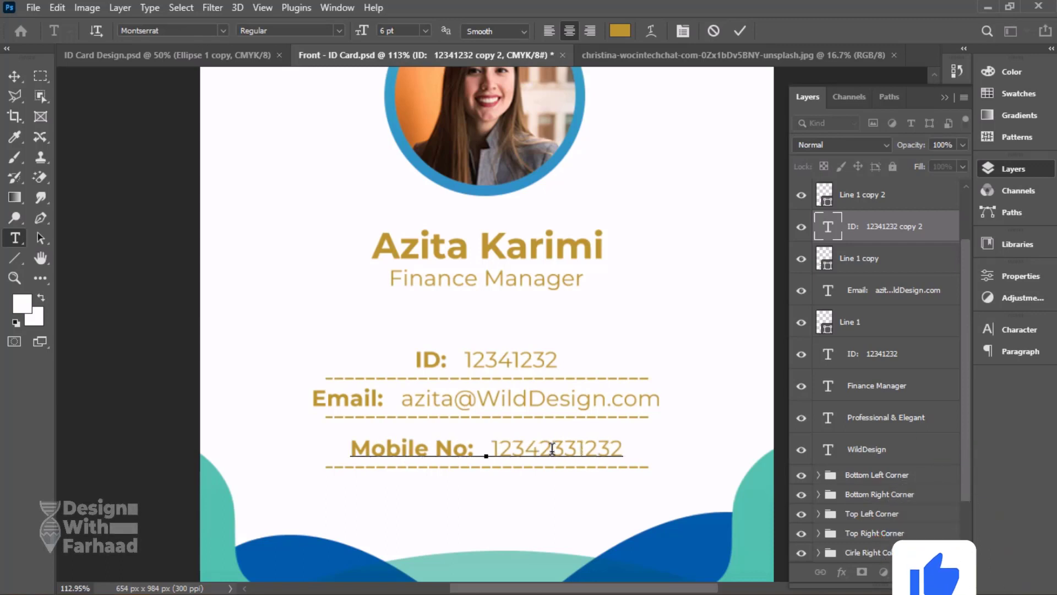
left_click(15, 75)
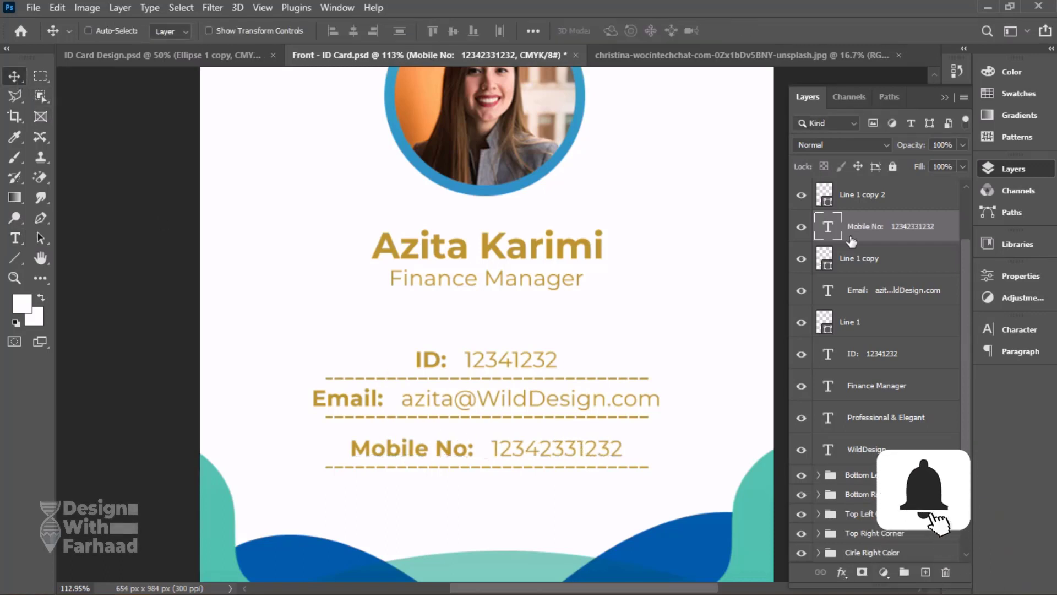
left_click(868, 326)
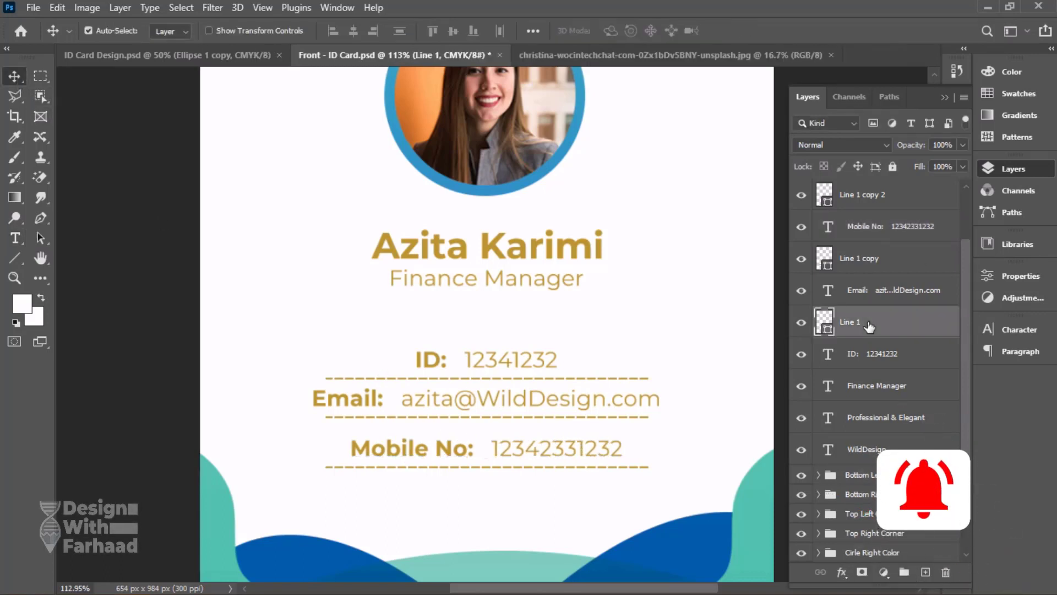
key("ctrl+t")
key("Return")
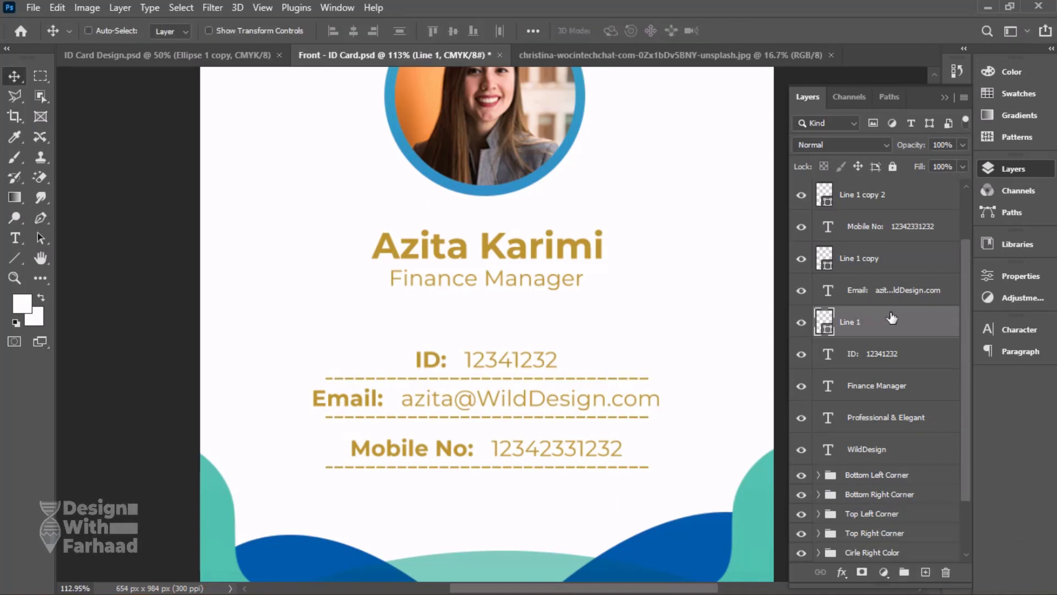
Widen the dashed line below the Email row to 110% of its width and apply the transform.
left_click(885, 270)
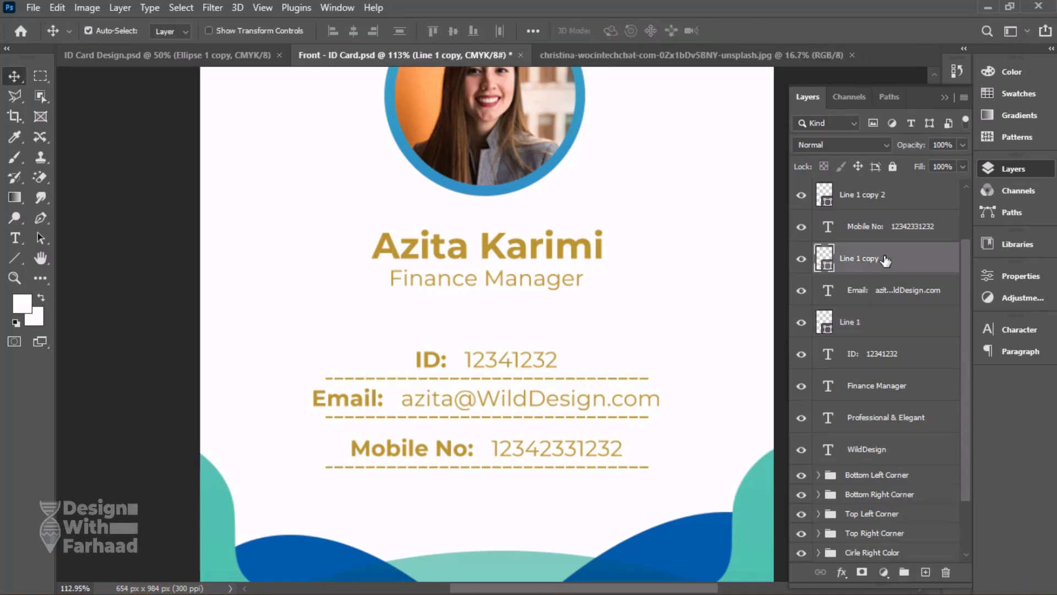
key("ctrl+t")
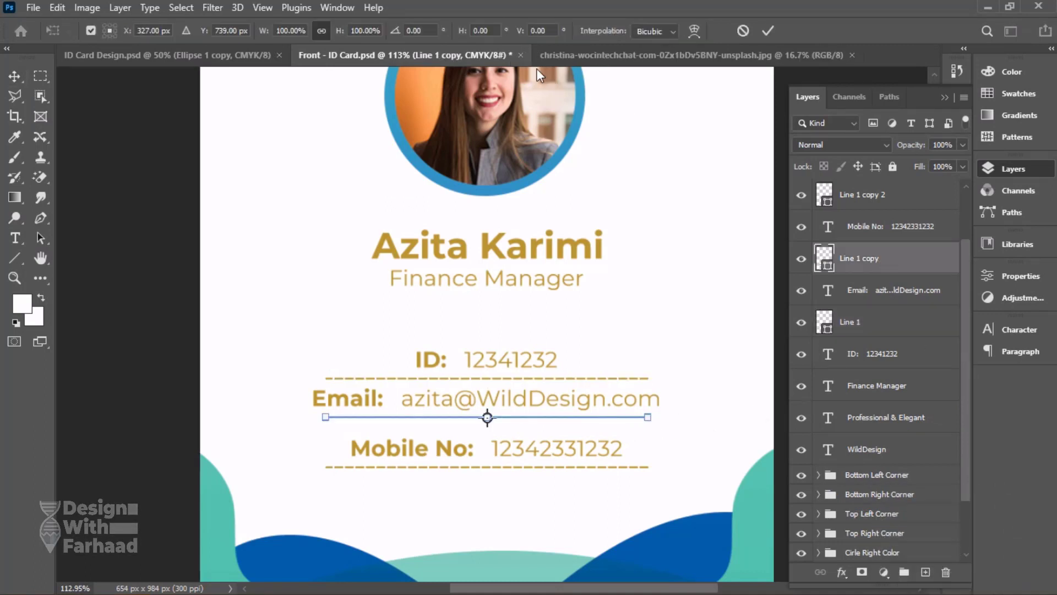
double_click(292, 31)
type("110")
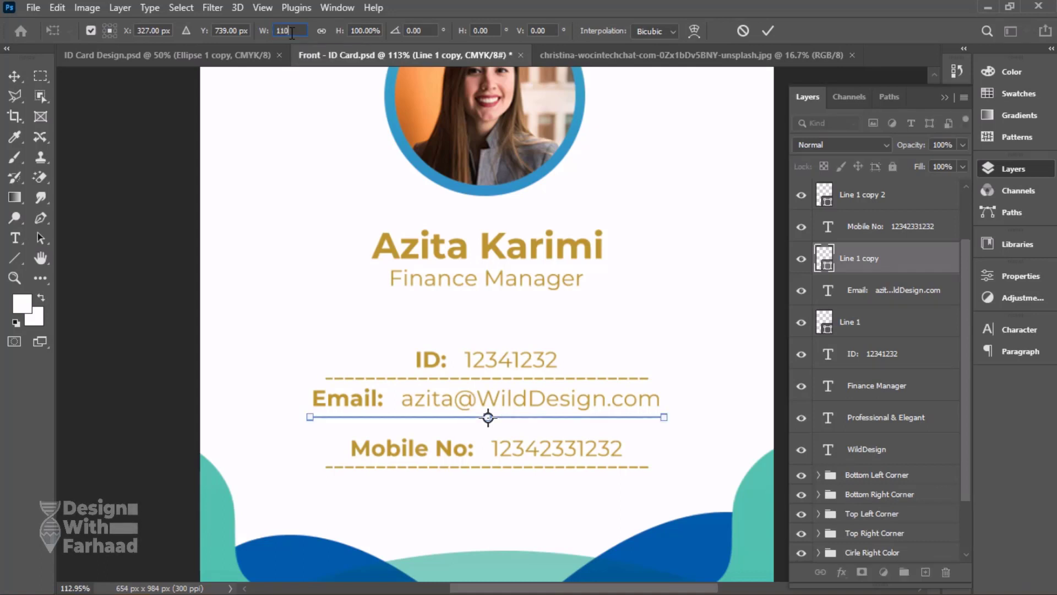
key("Return")
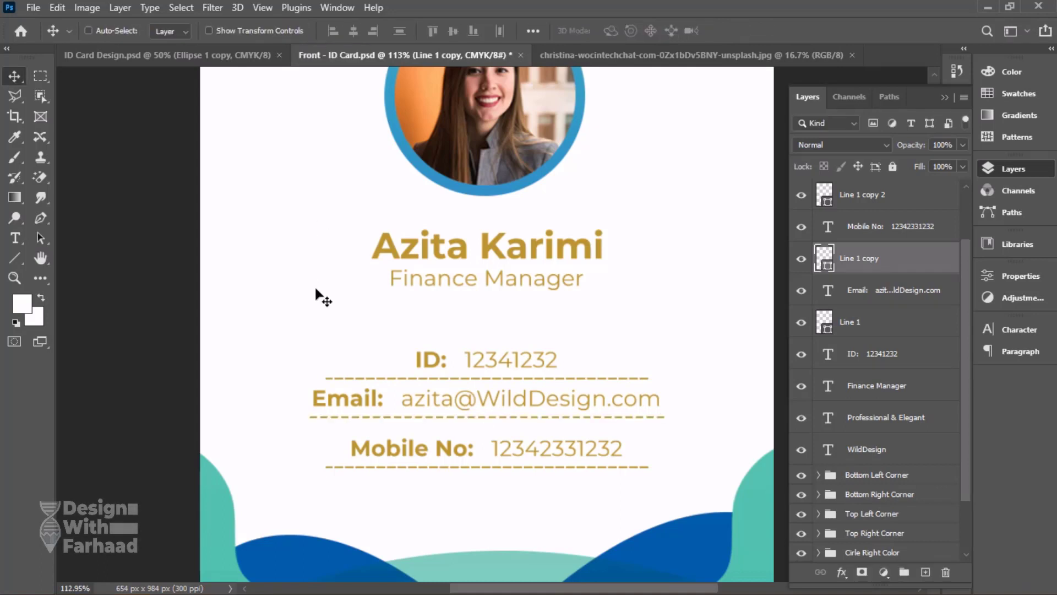
Nudge the Mobile No text and the dashed line below it up together, closer to the Email row.
right_click(511, 444)
left_click(551, 452)
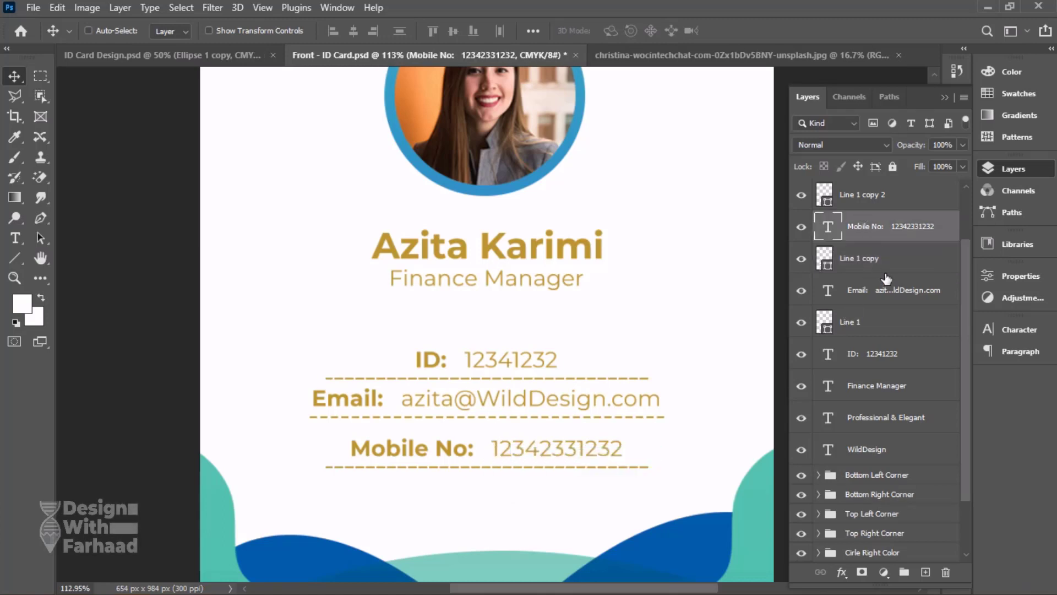
left_click(875, 196, "shift")
key("Up")
key("Up")
key("Up")
key("Up")
key("Up")
key("Up")
key("Up")
key("Up")
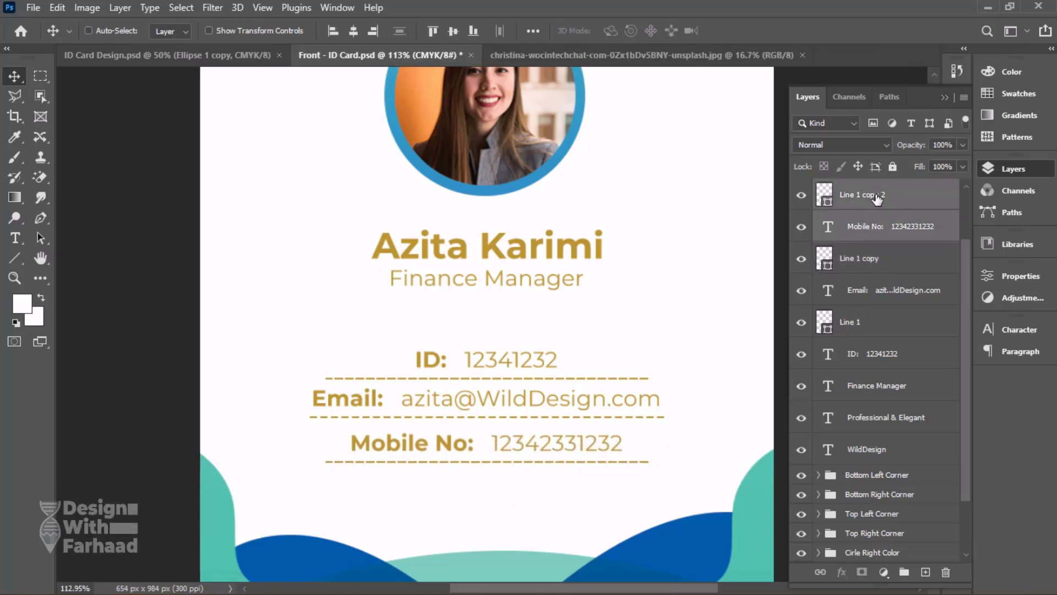
key("Up")
key("Up")
key("Up")
key("Up")
Compare the whole card with the reference ID Card Design.psd and save Front - ID Card.psd.
left_click(229, 53)
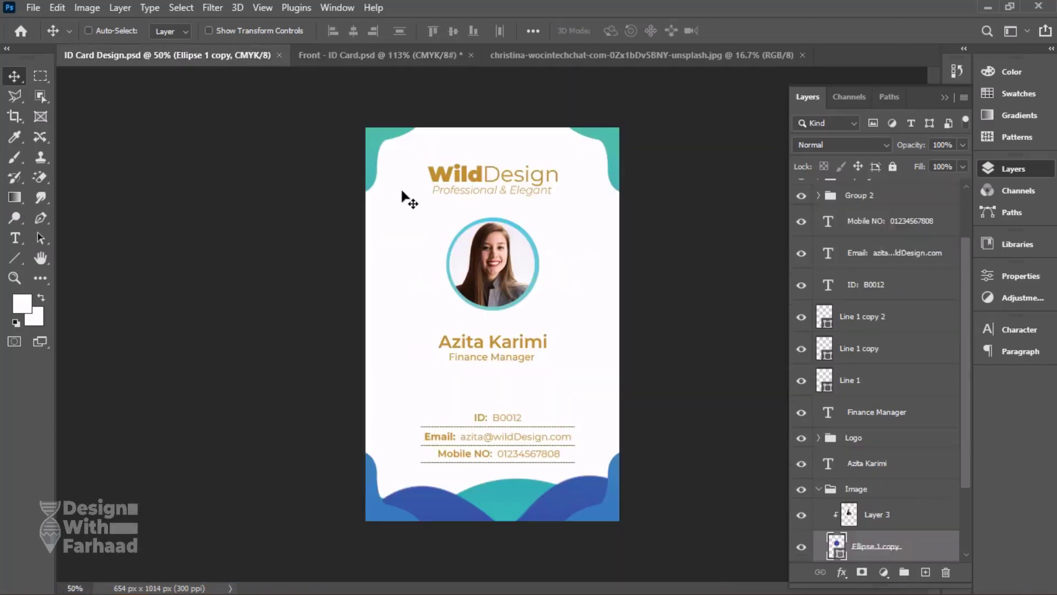
left_click(366, 57)
scroll(597, 300, "down", 4)
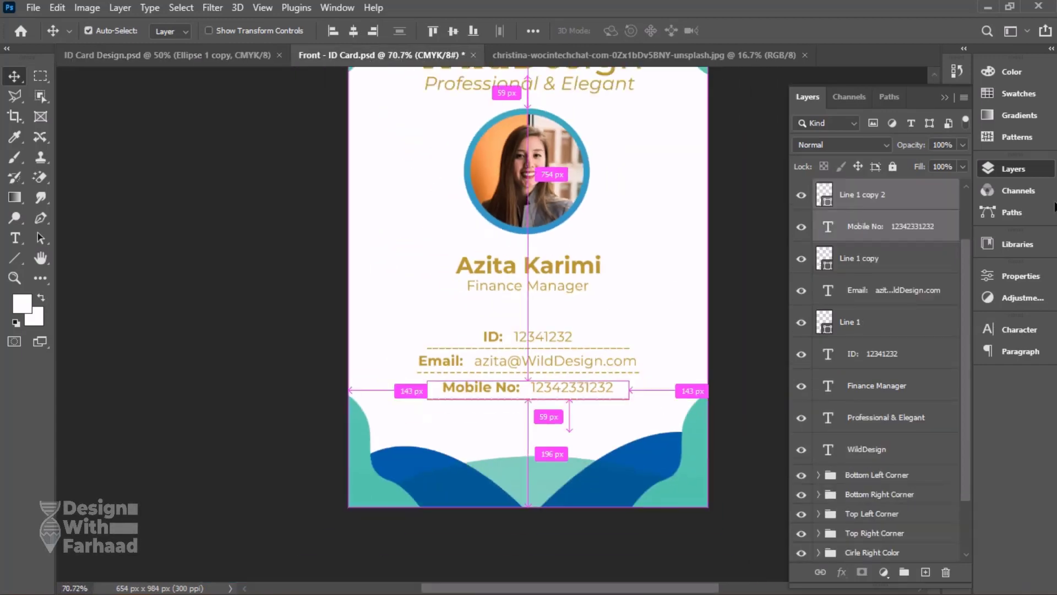
left_click(1039, 173)
key("ctrl+0")
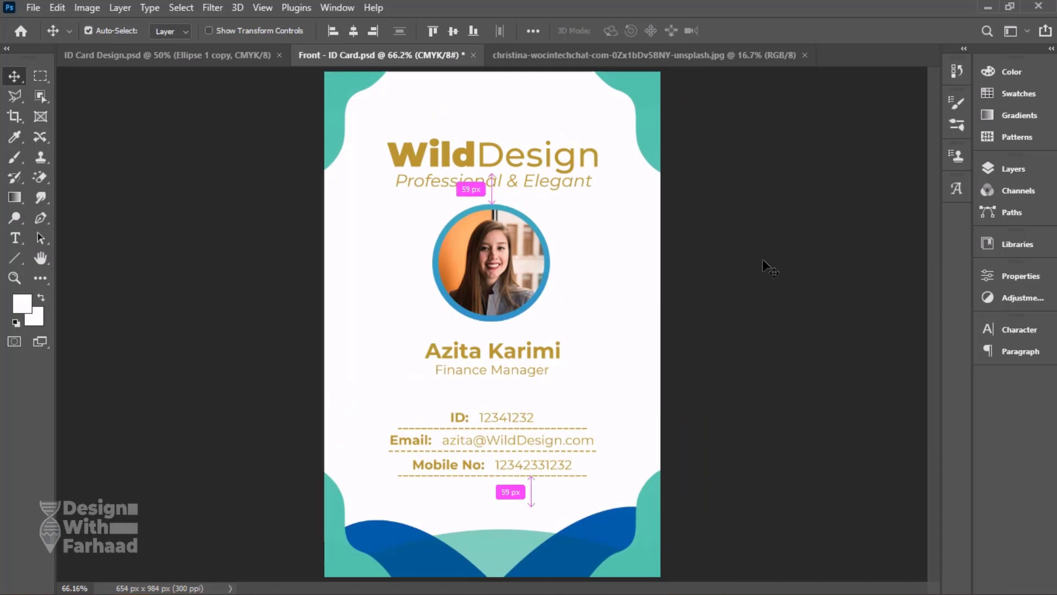
key("ctrl+s")
left_click(190, 54)
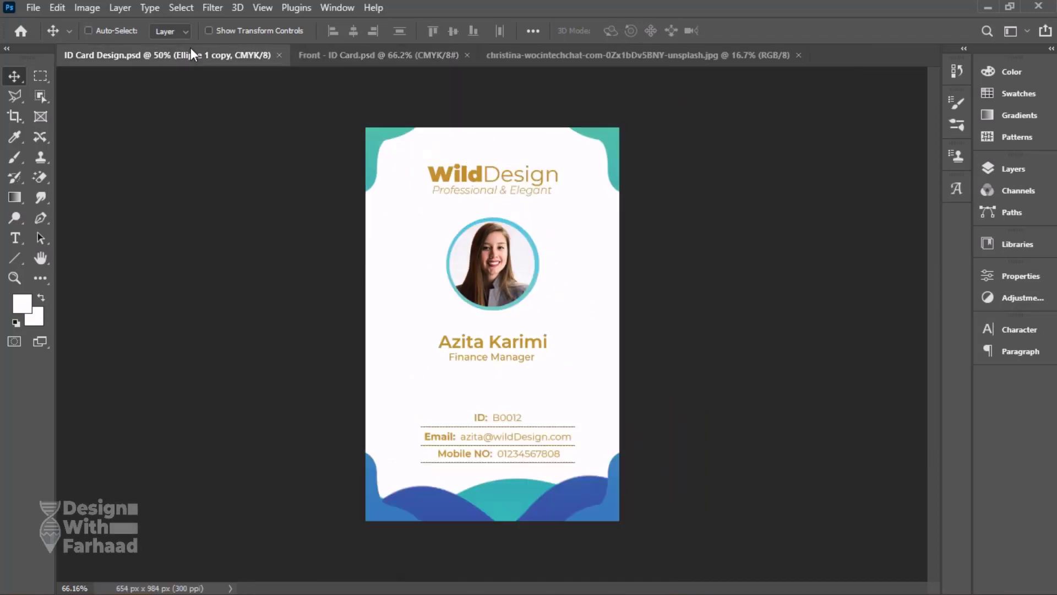
left_click(385, 55)
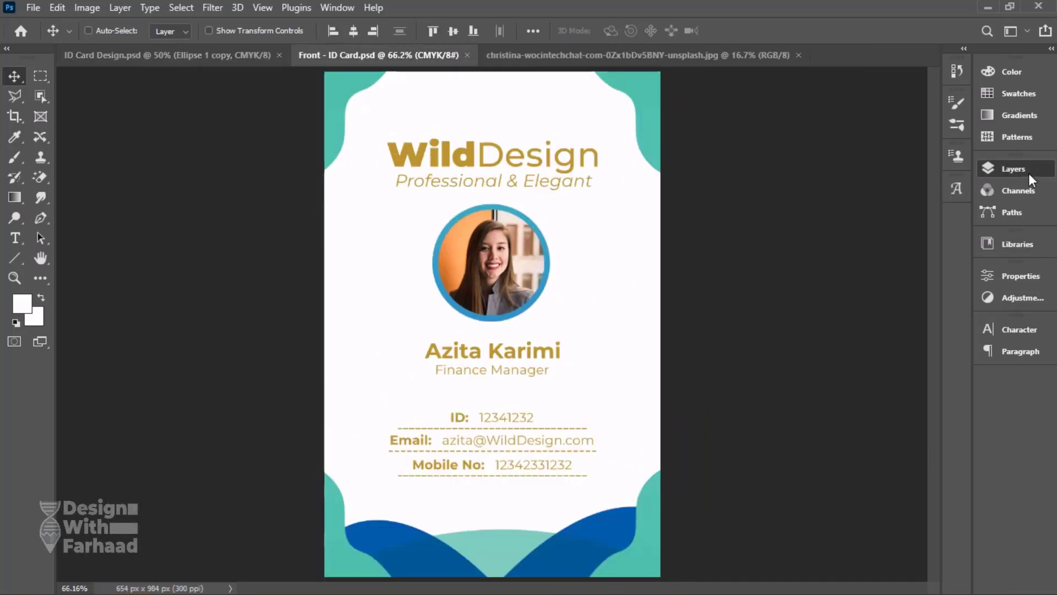
Change the gradient fill of the portrait's circular border to a light teal preset from the Greens group, and save the document.
left_click(1013, 169)
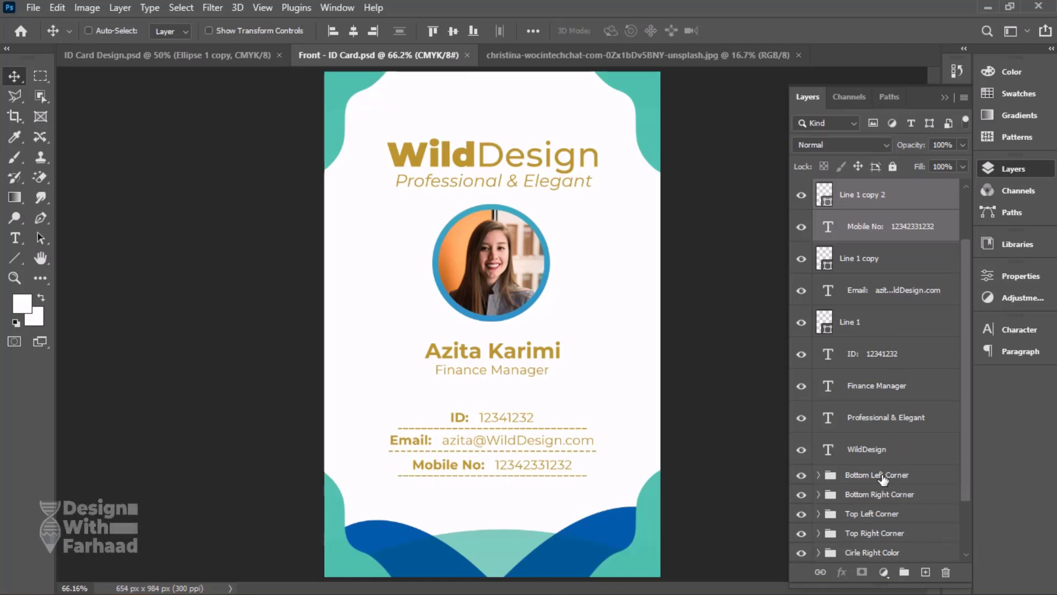
right_click(547, 258)
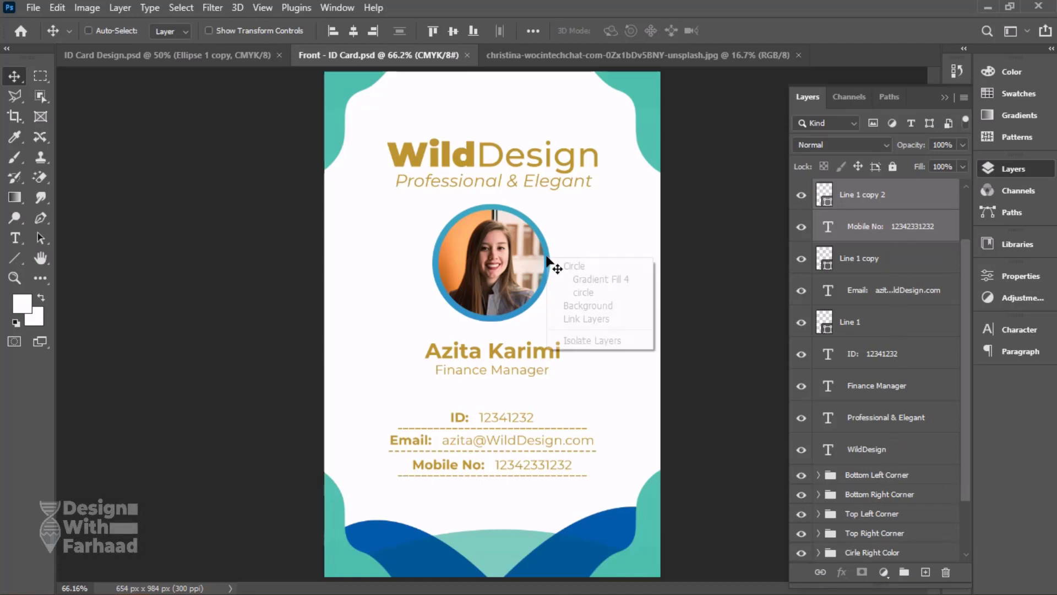
left_click(576, 279)
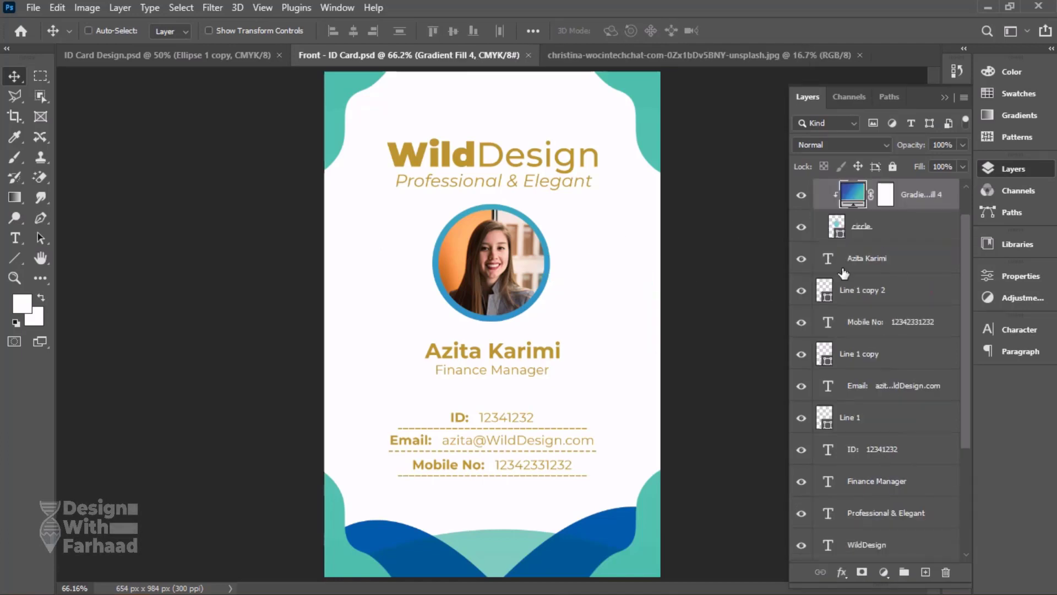
double_click(851, 197)
left_click(901, 80)
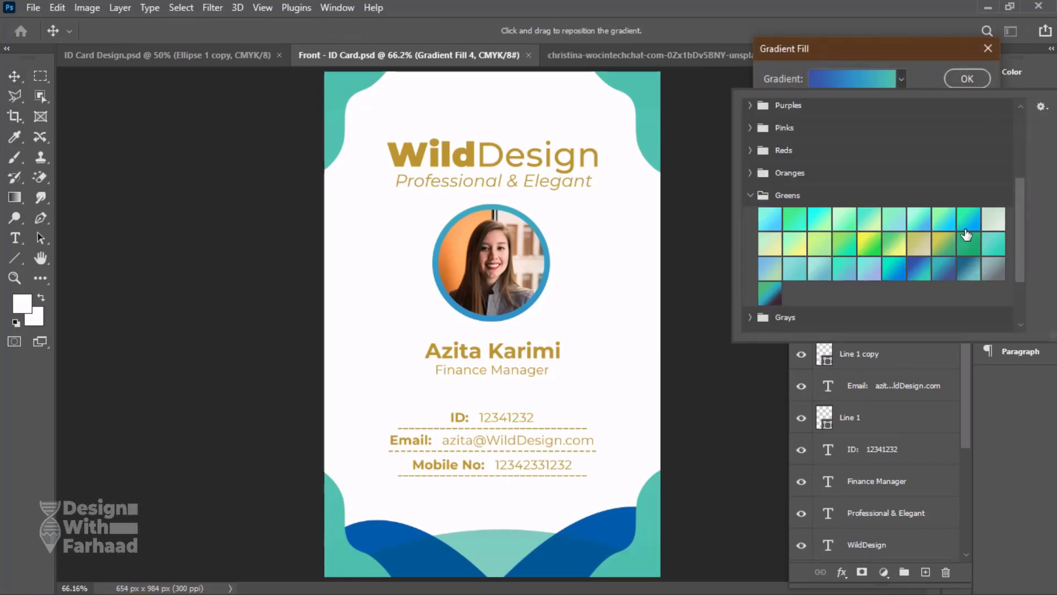
left_click(992, 247)
left_click(967, 79)
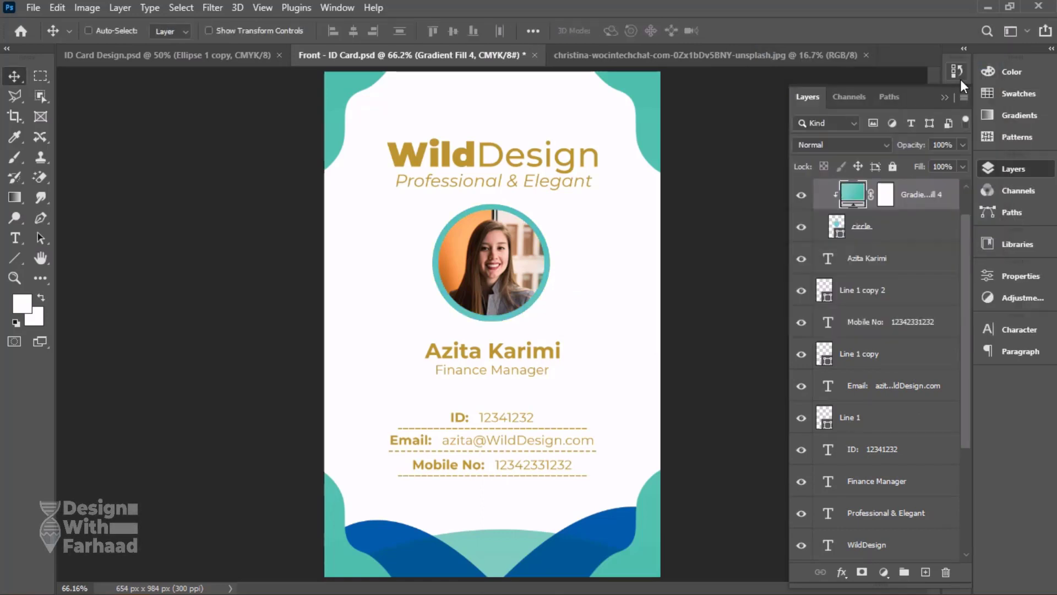
left_click(1013, 168)
key("ctrl+s")
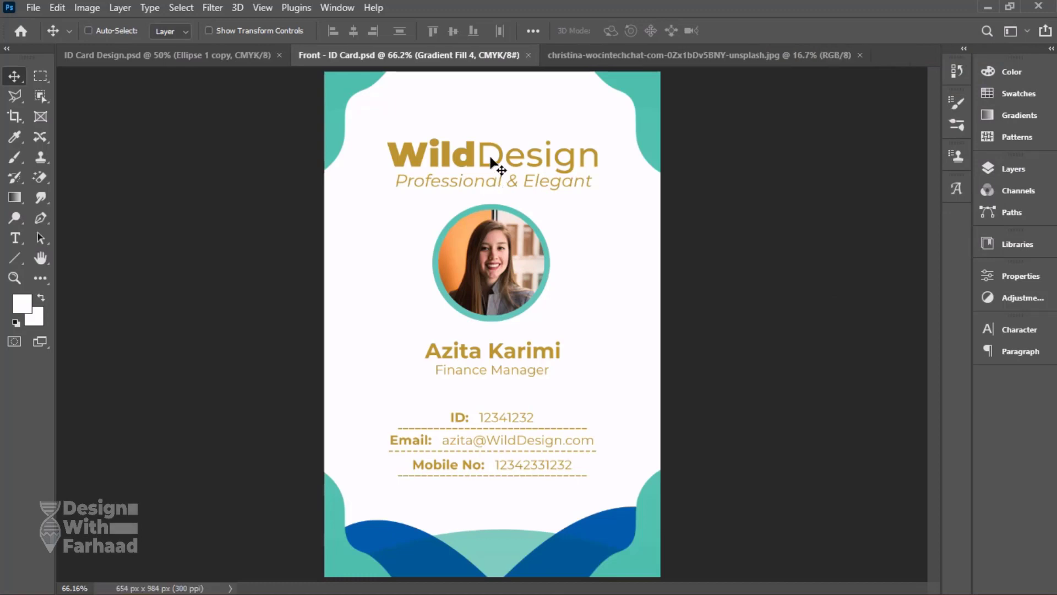
Move the WildDesign logo text and its "Professional & Elegant" tagline up slightly, away from the portrait, and save the document.
right_click(456, 160)
left_click(473, 166)
right_click(460, 181)
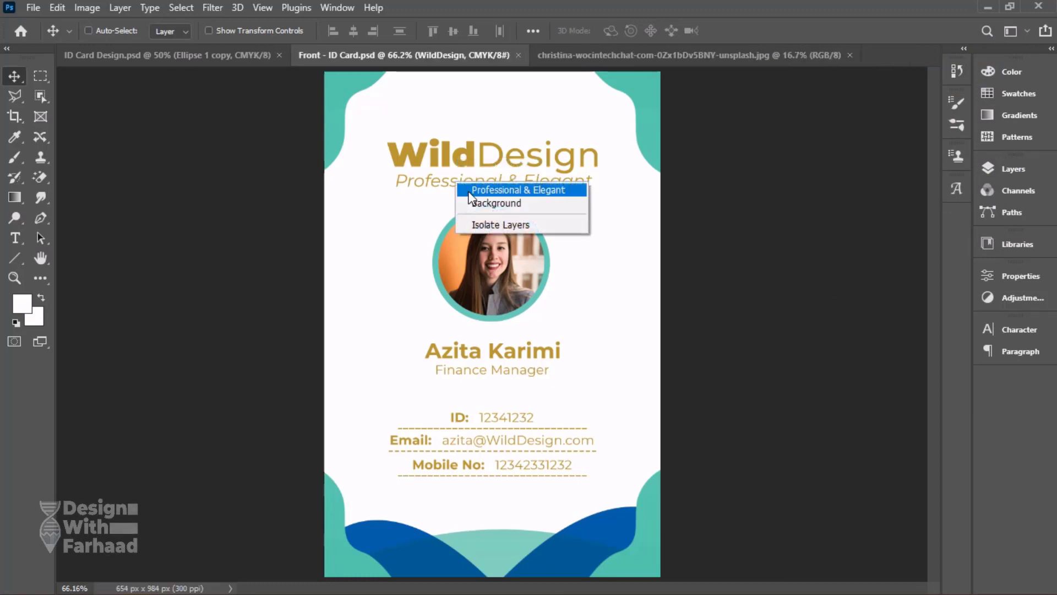
left_click(485, 205)
left_click_drag(504, 168, 556, 155)
key("ctrl+s")
key("ctrl+s")
Save a JPEG copy of the finished card front as Front - ID Card.jpg, keeping the ICC profile embedded.
left_click(34, 9)
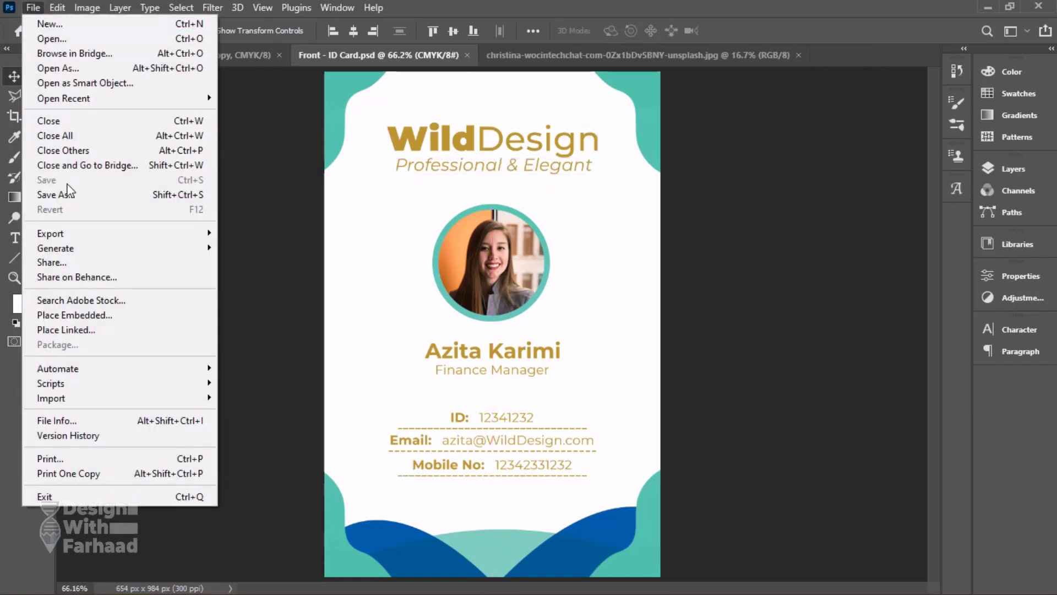
left_click(47, 195)
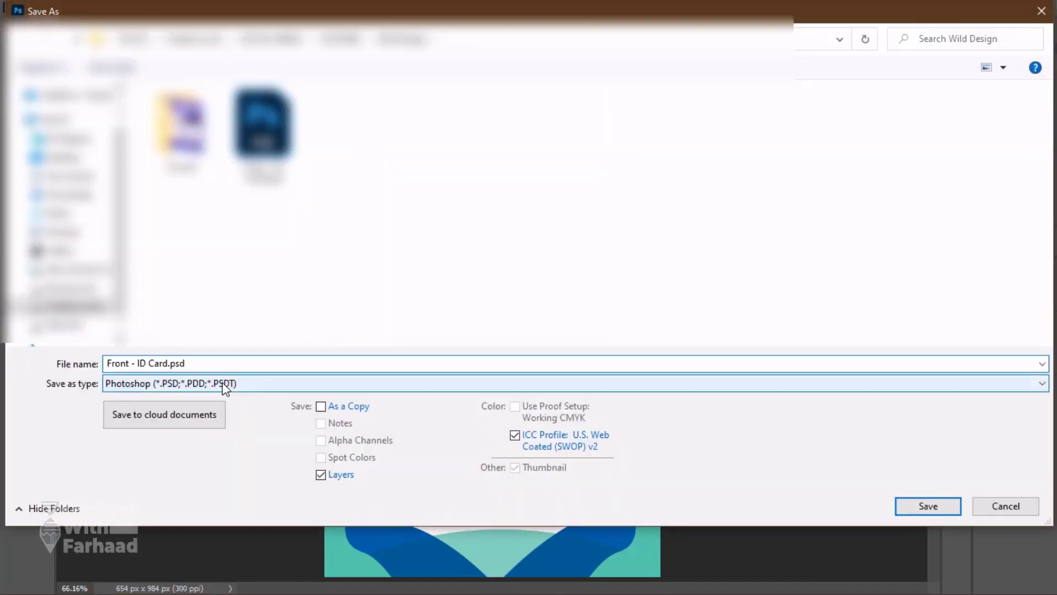
left_click(223, 384)
left_click(196, 454)
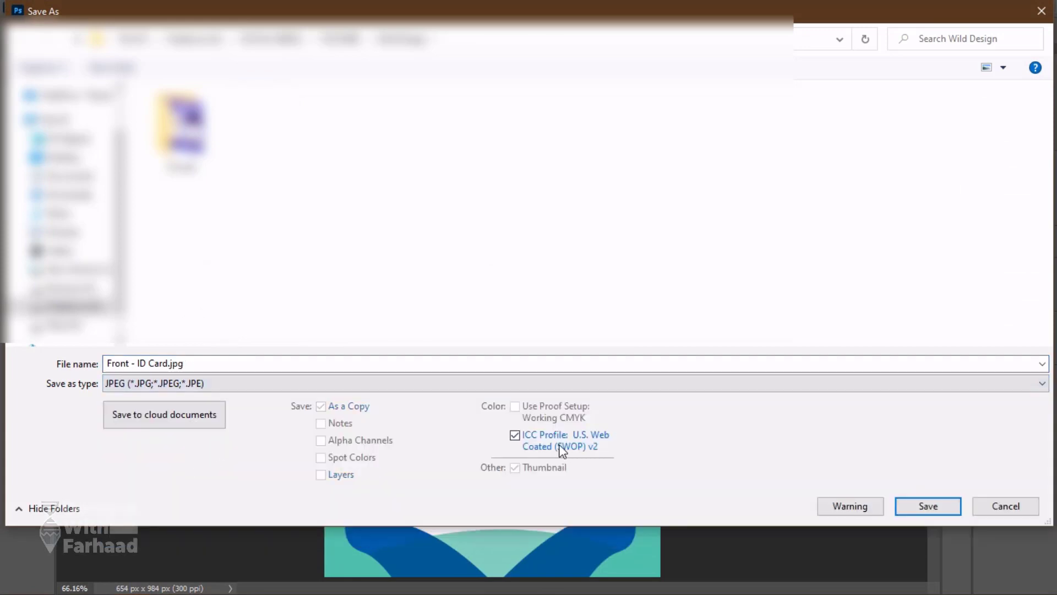
left_click(928, 505)
left_click(614, 123)
key("v")
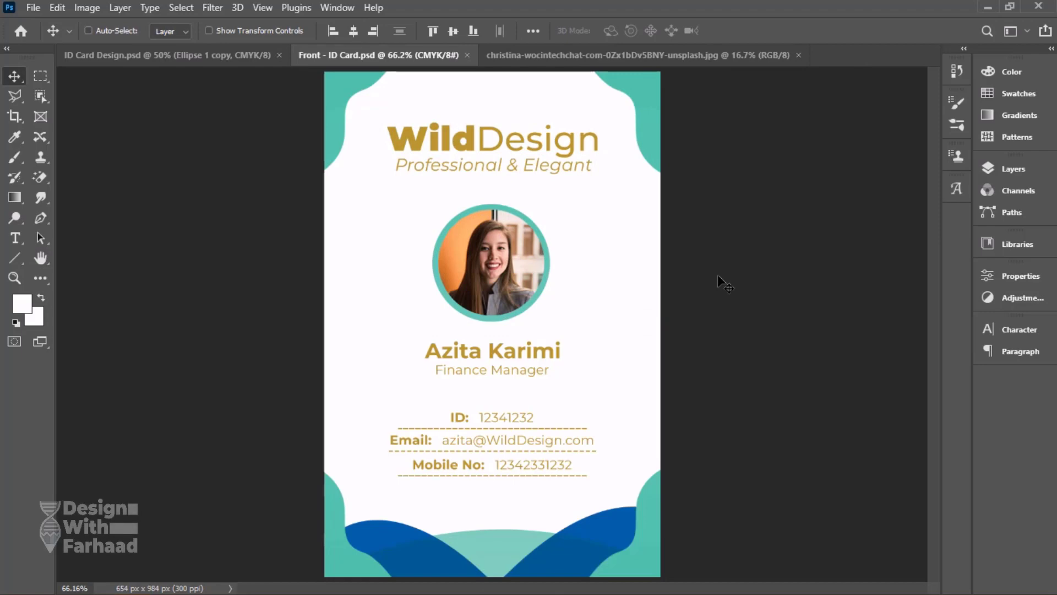
key("ctrl+minus")
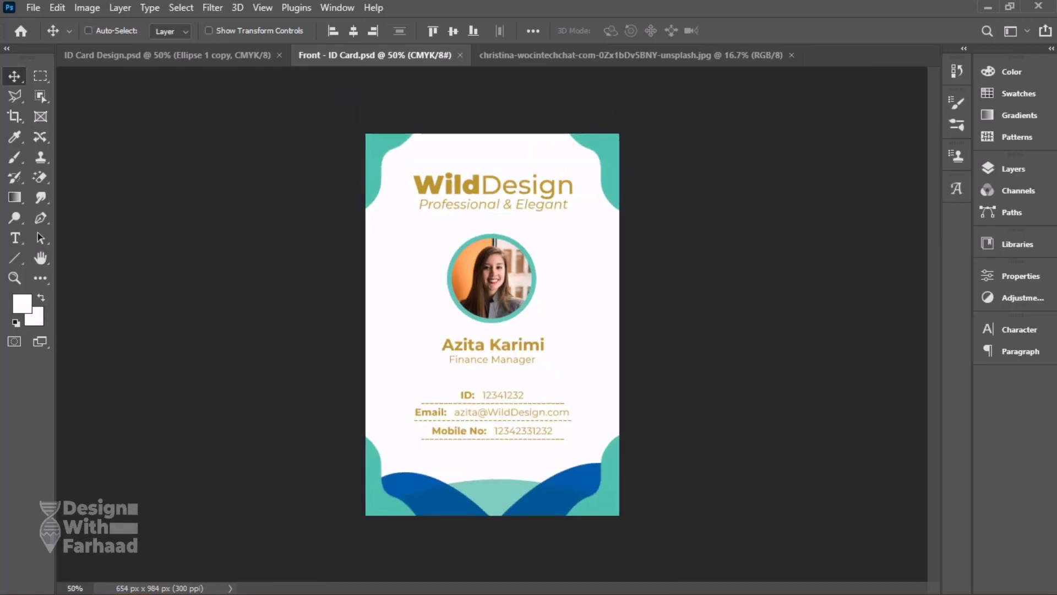